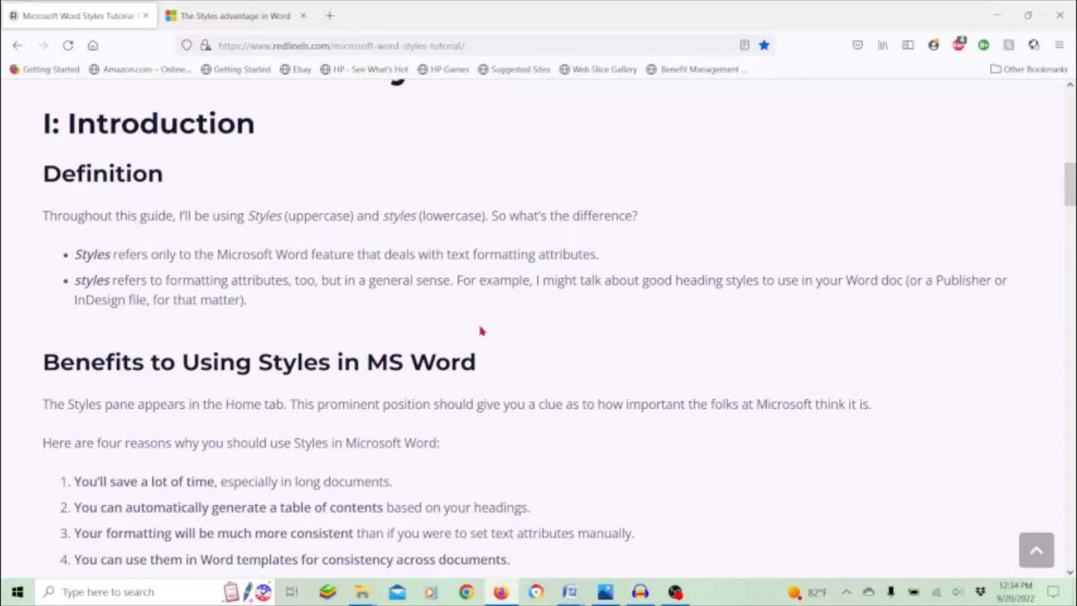
Read the Styles tutorial's sections on the benefits of Styles and understanding heading hierarchy.
scroll(482, 331, "down", 5)
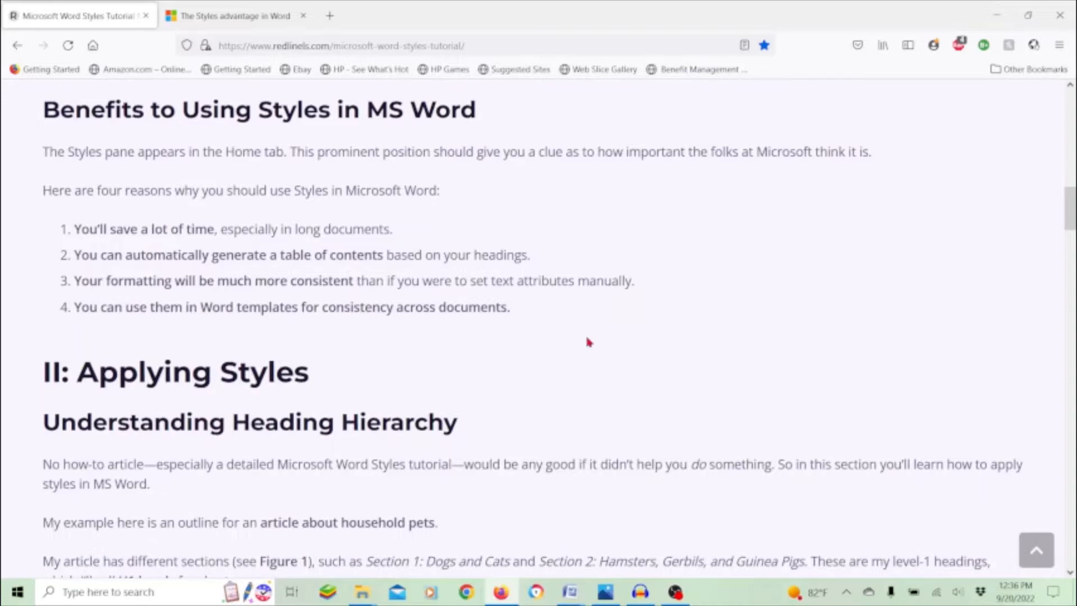
scroll(587, 339, "down", 4)
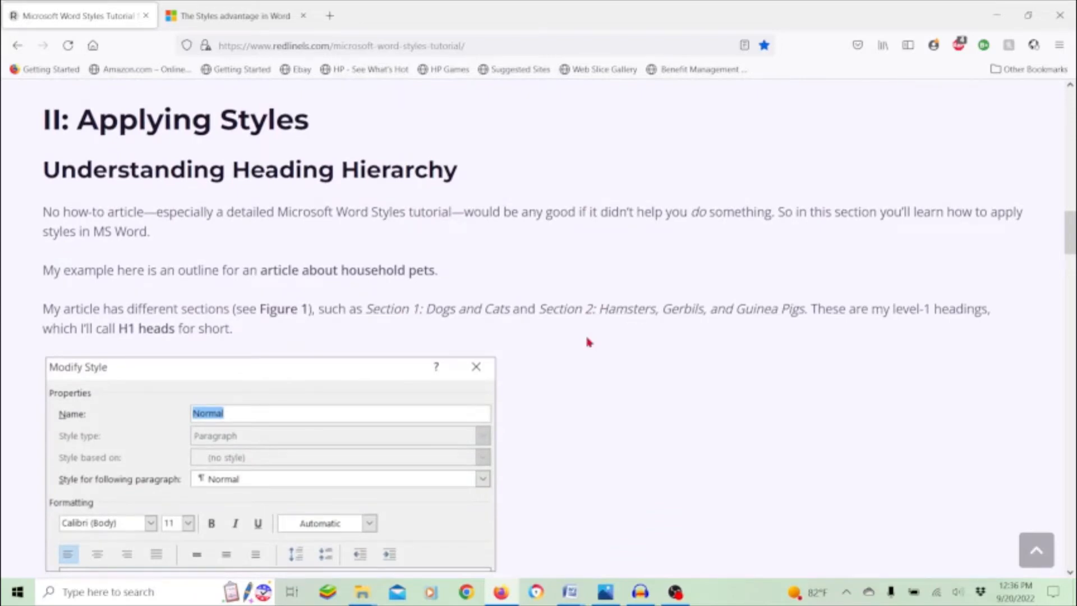
scroll(589, 342, "down", 1)
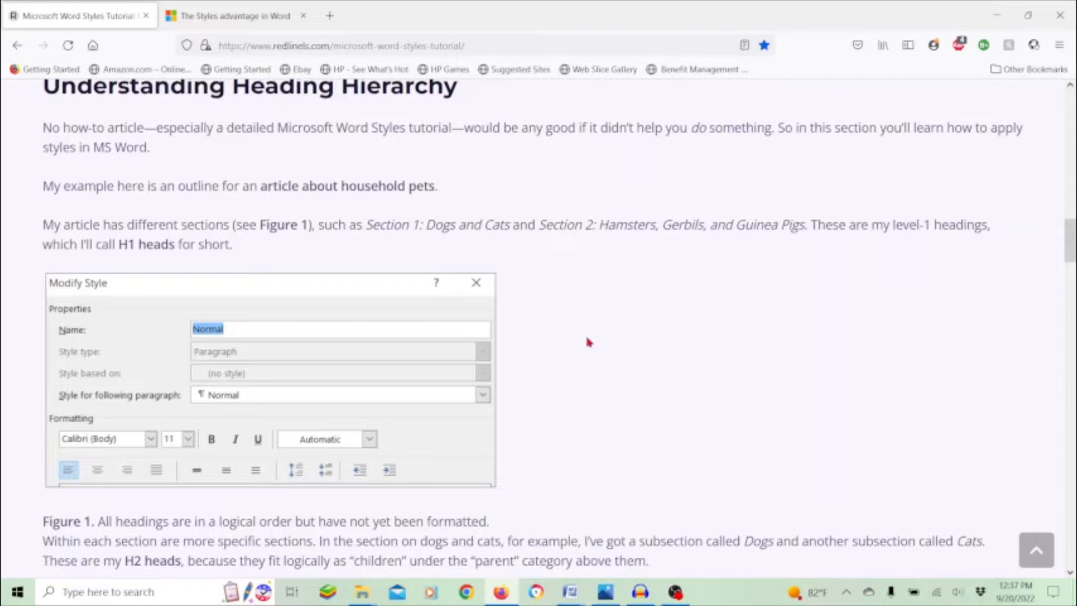
scroll(588, 341, "down", 3)
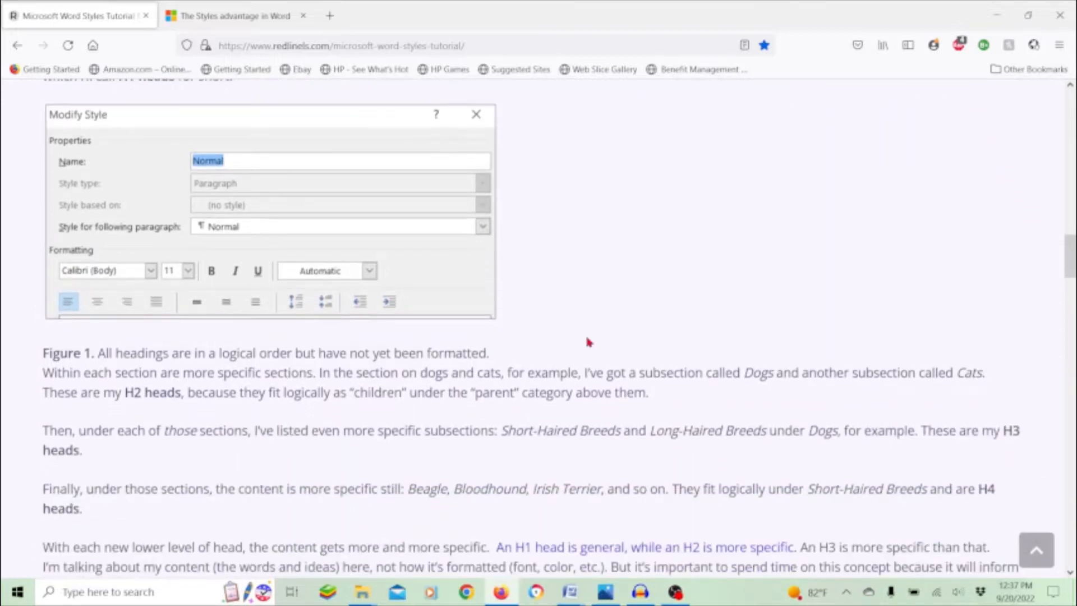
scroll(587, 341, "down", 2)
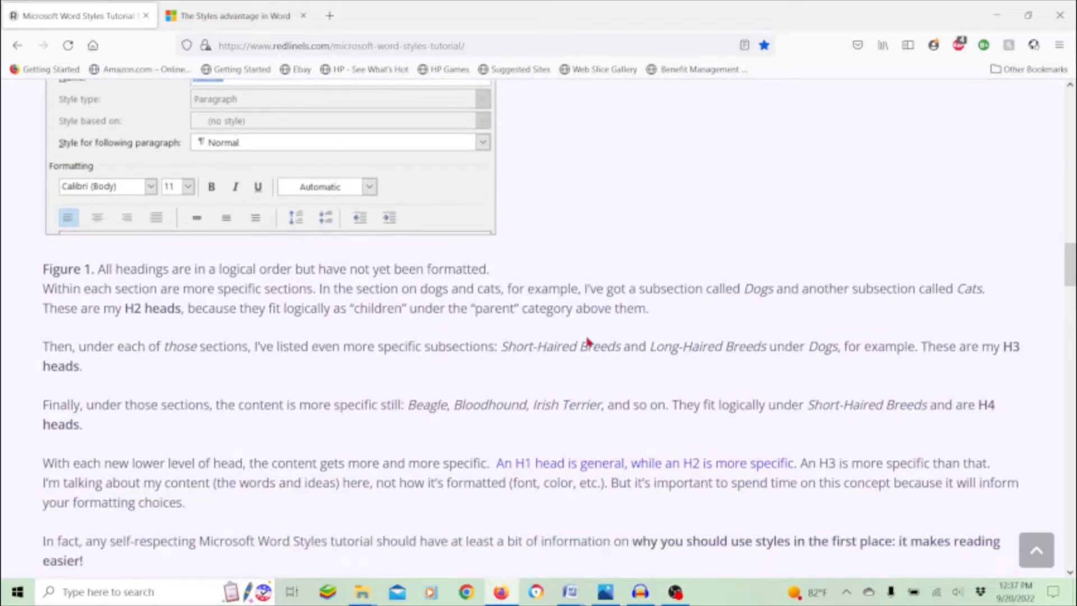
scroll(588, 341, "down", 4)
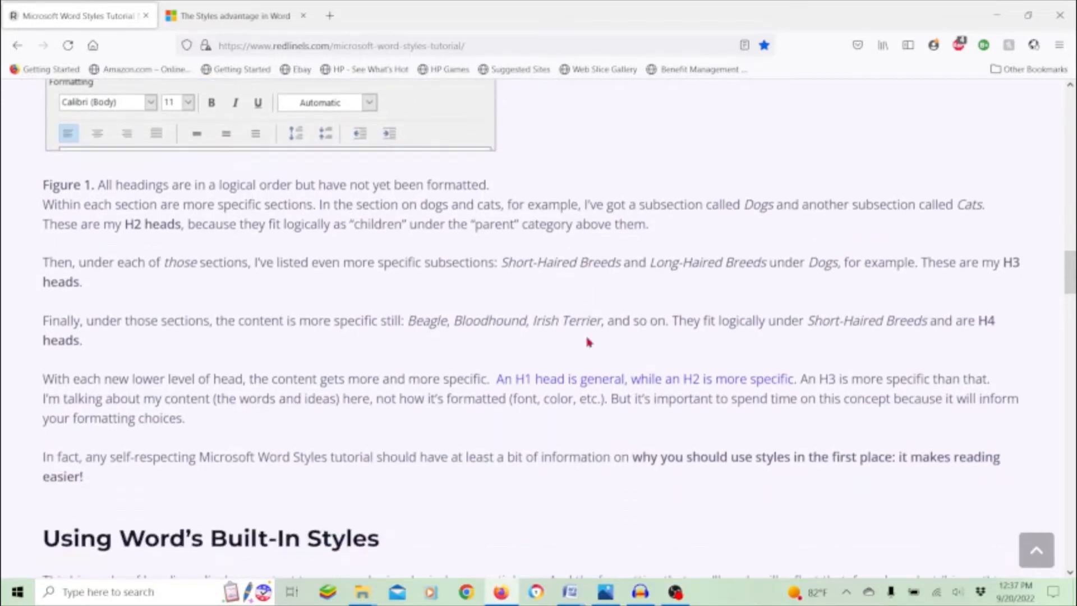
scroll(588, 341, "down", 4)
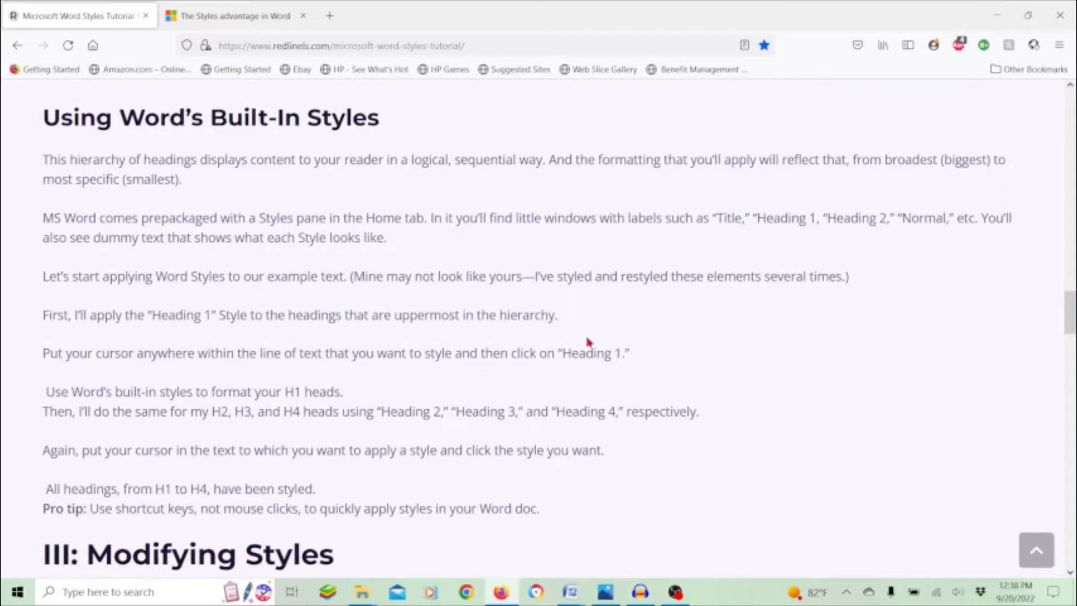
Read the tutorial's remaining sections on modifying styles, creating new styles and next steps.
scroll(588, 343, "down", 5)
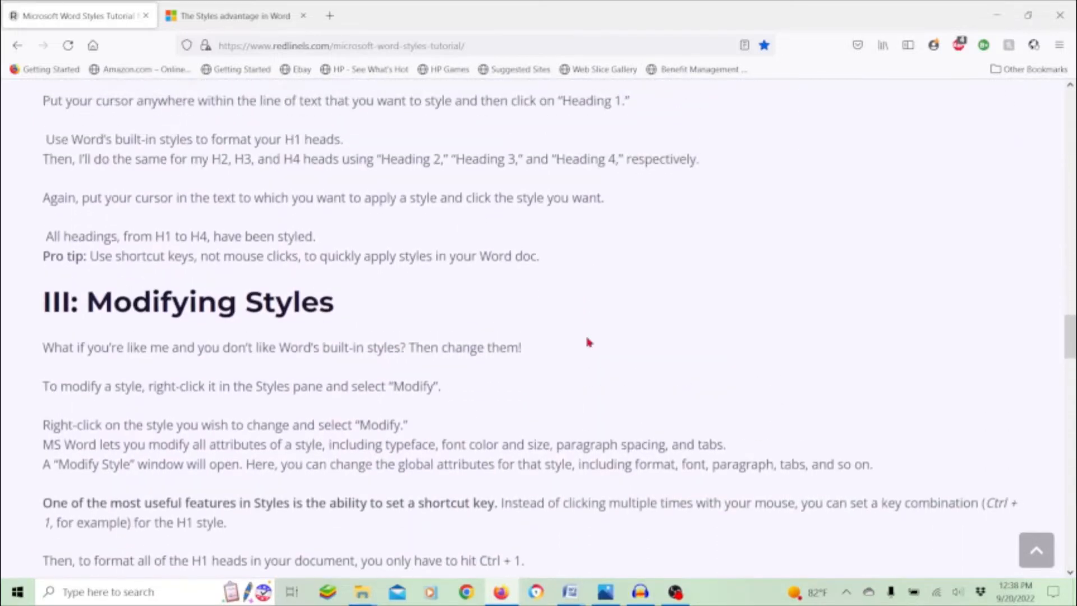
scroll(589, 342, "down", 2)
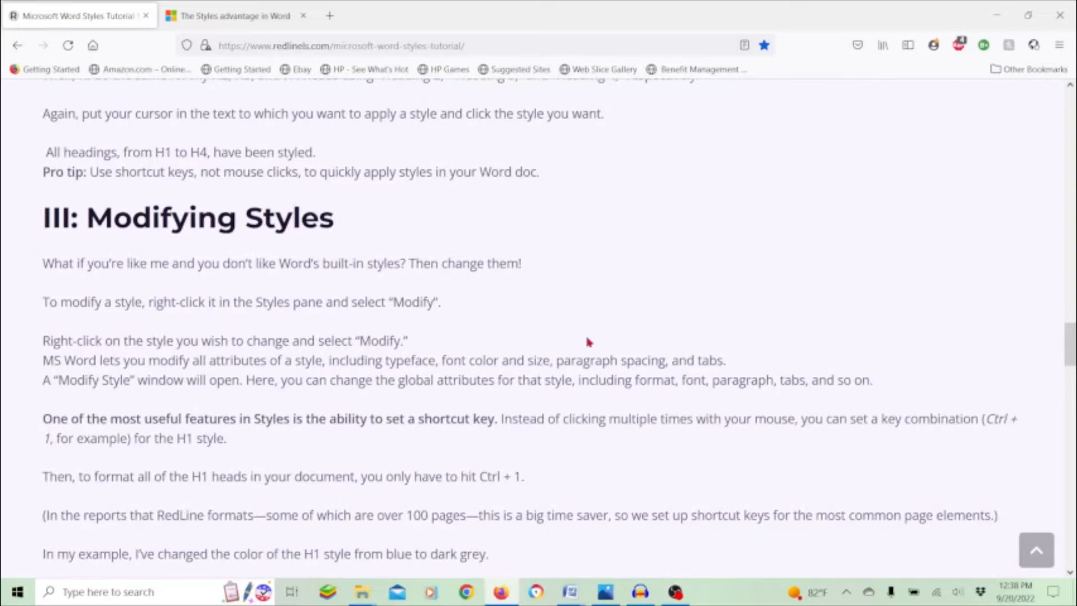
scroll(588, 342, "down", 2)
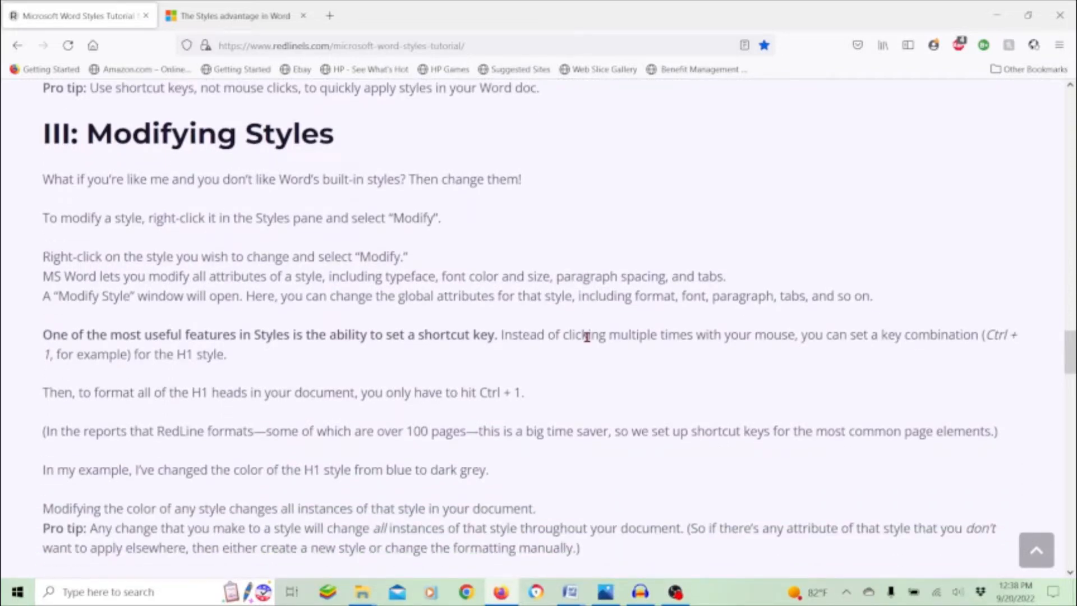
scroll(587, 336, "down", 4)
scroll(588, 342, "down", 2)
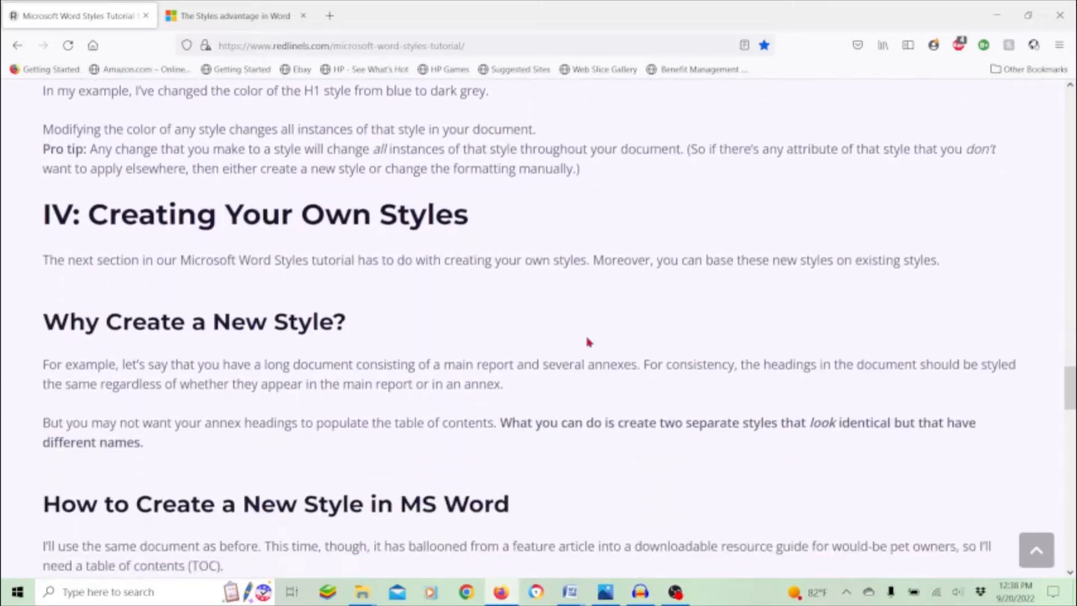
scroll(589, 342, "down", 3)
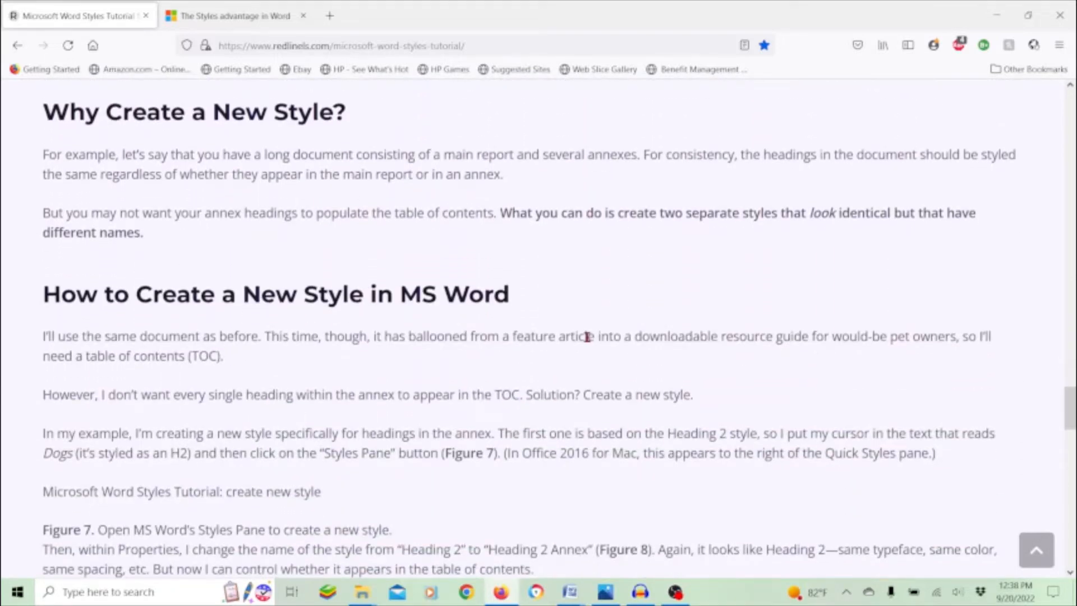
scroll(587, 337, "down", 3)
scroll(588, 342, "down", 1)
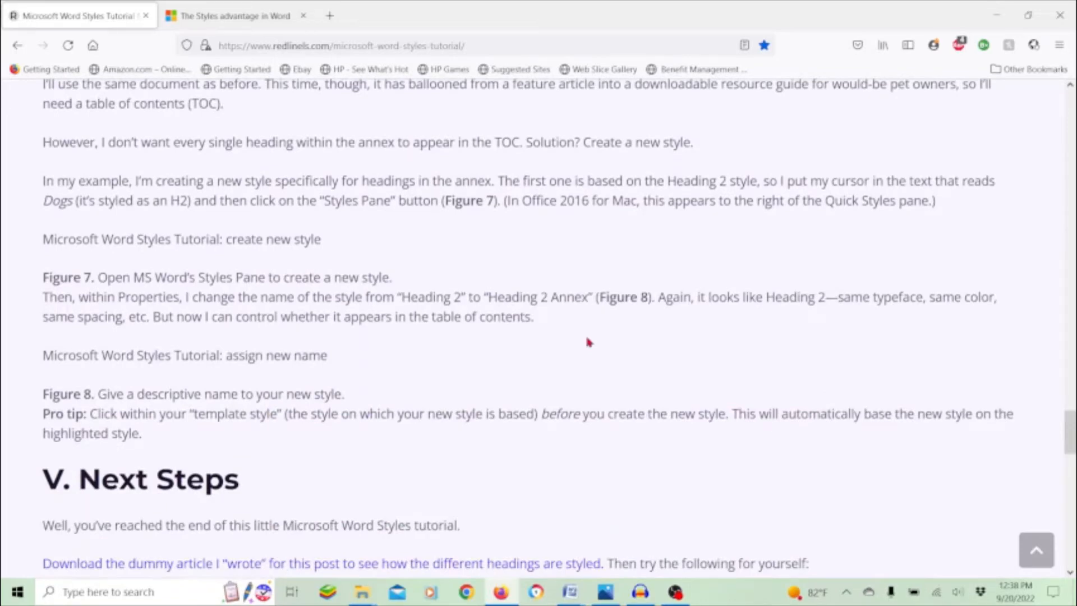
scroll(588, 342, "down", 10)
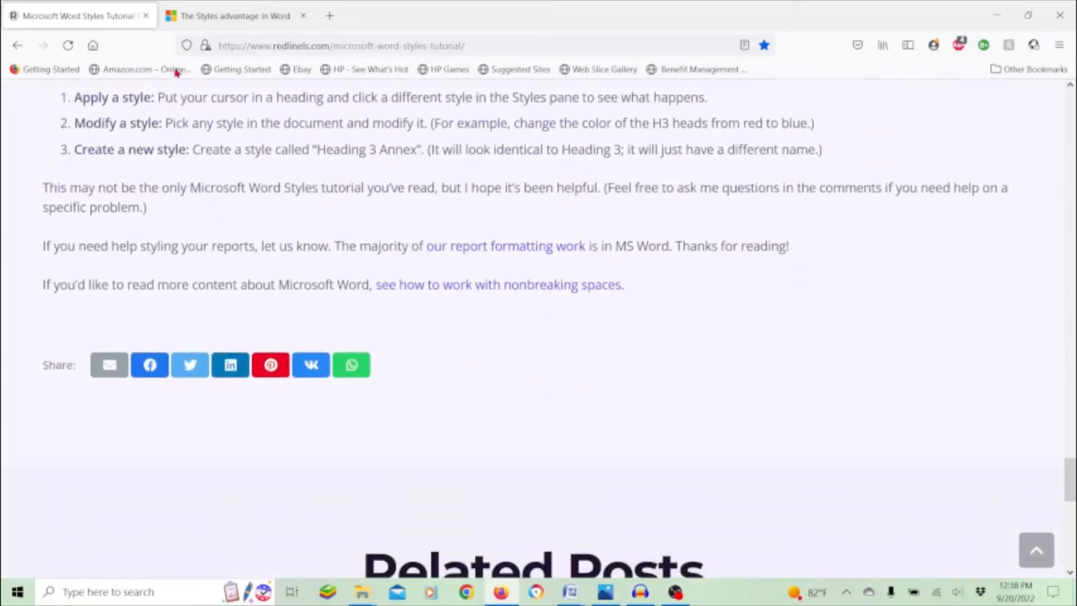
Close the RedLine Styles tutorial page and view the definition of Styles in Microsoft's "The Styles advantage in Word" article.
left_click(146, 16)
scroll(622, 354, "up", 3)
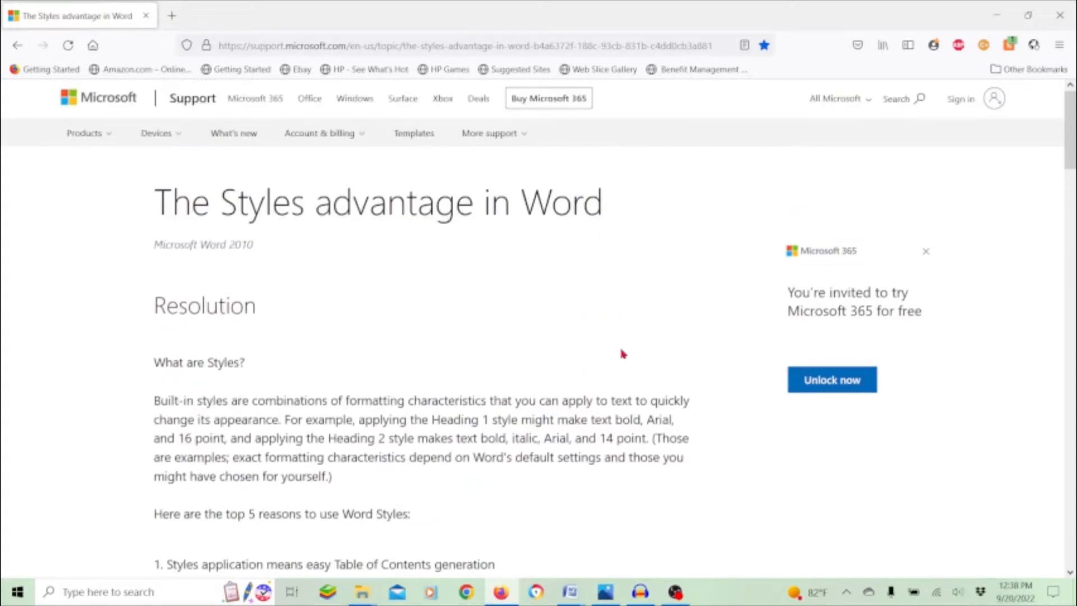
scroll(623, 353, "down", 2)
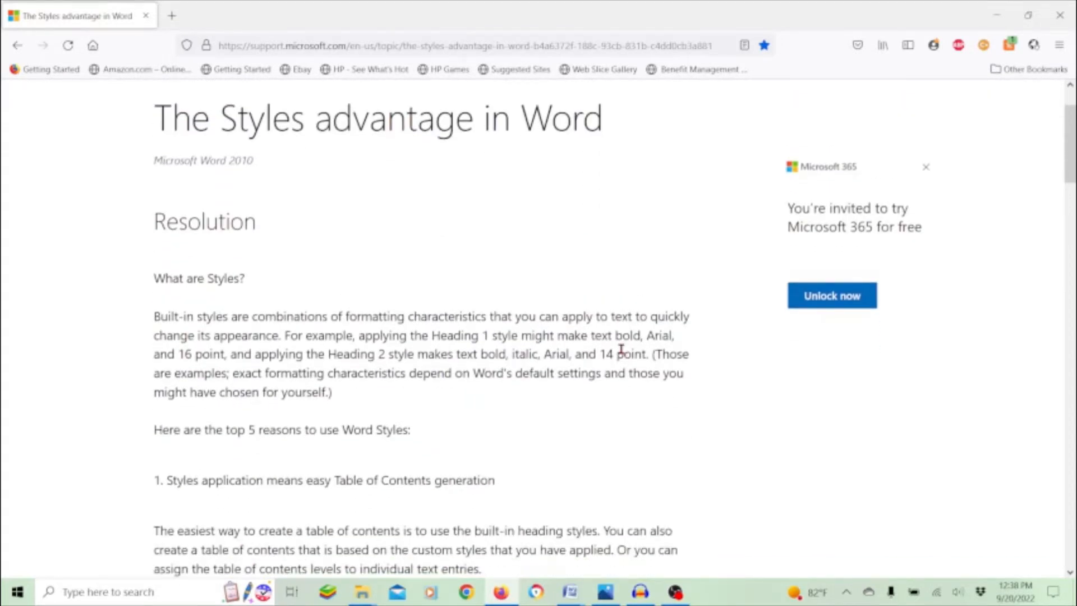
Read the article's first reason to use Styles, covering table of contents generation and built-in heading styles.
scroll(621, 351, "down", 3)
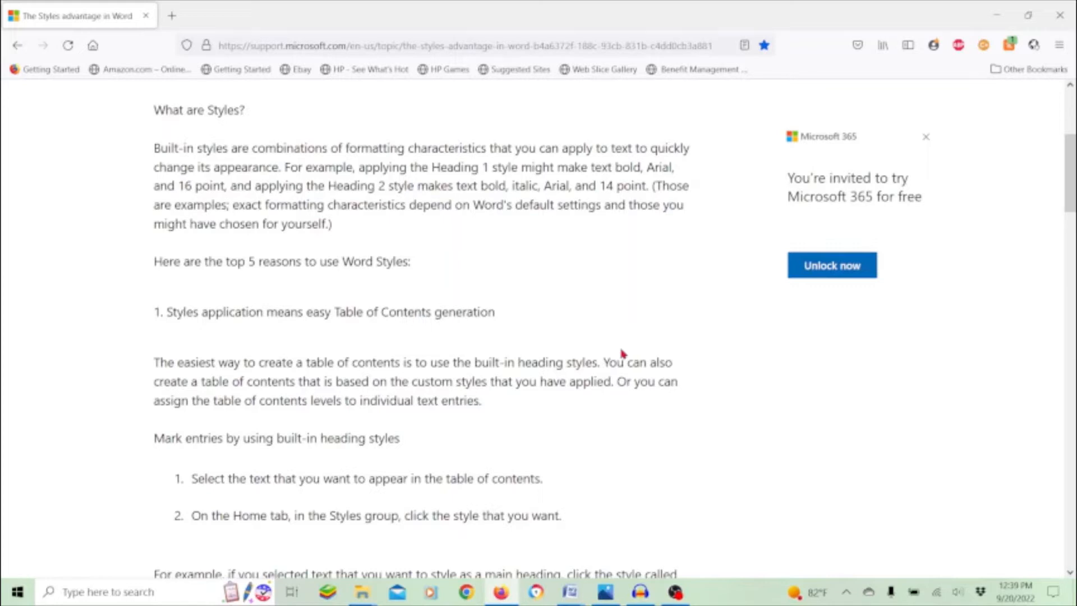
scroll(622, 353, "down", 3)
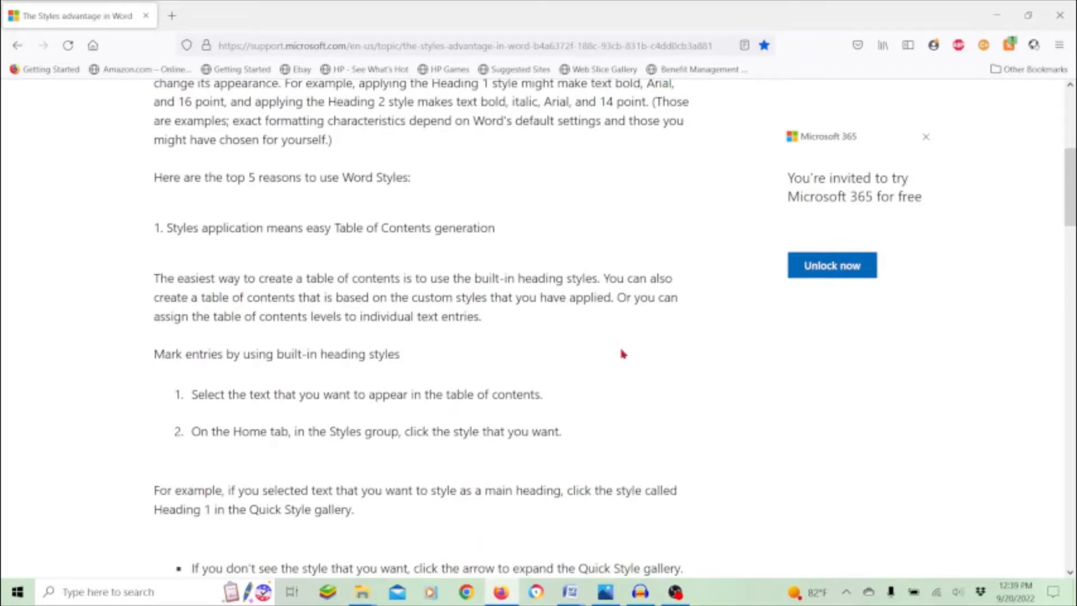
scroll(622, 353, "down", 3)
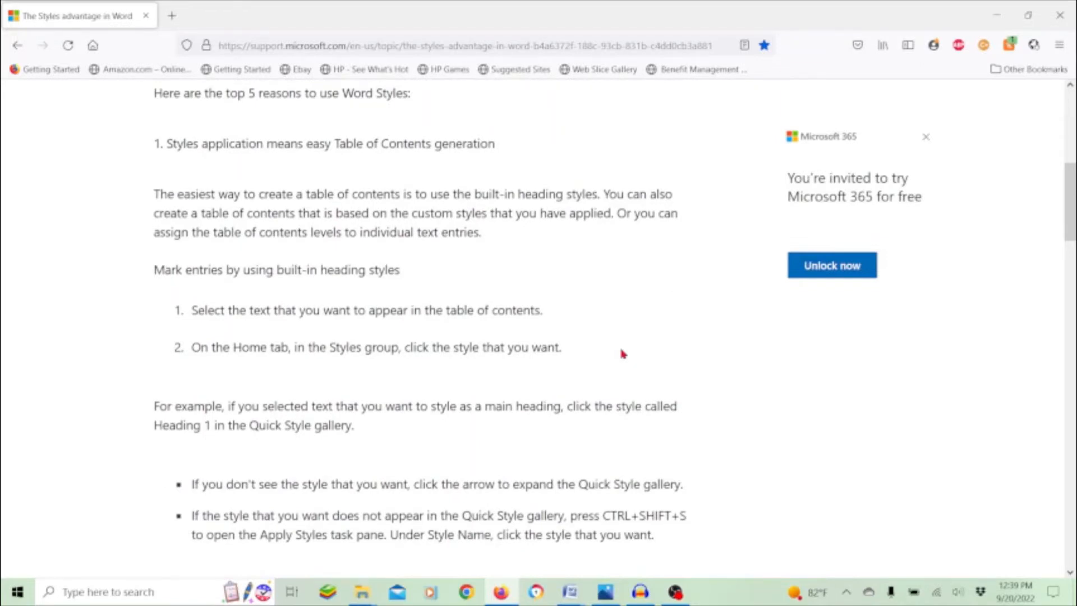
scroll(623, 353, "down", 6)
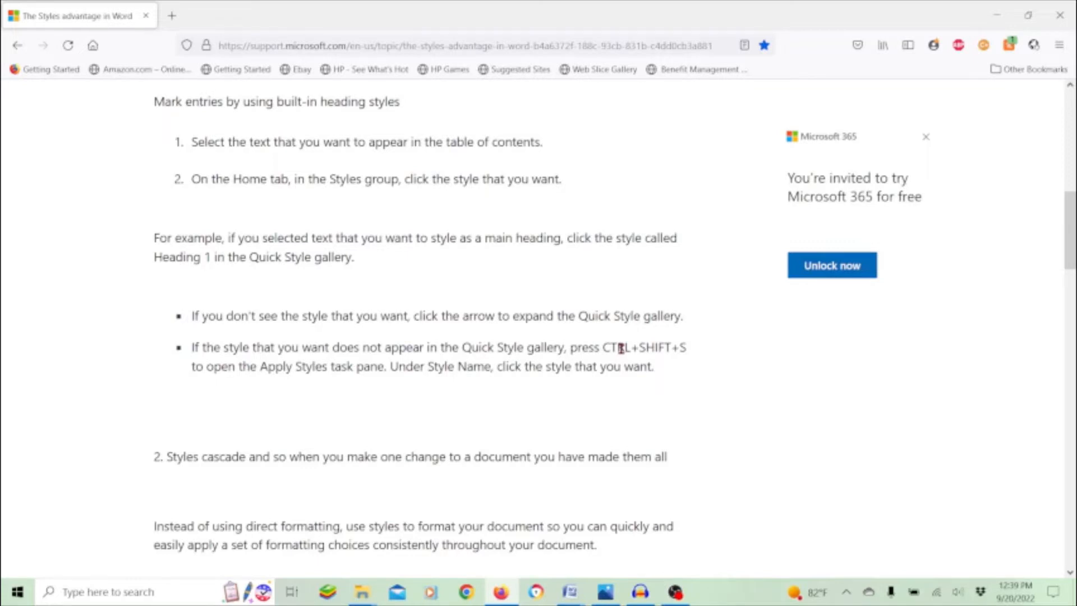
scroll(621, 348, "down", 3)
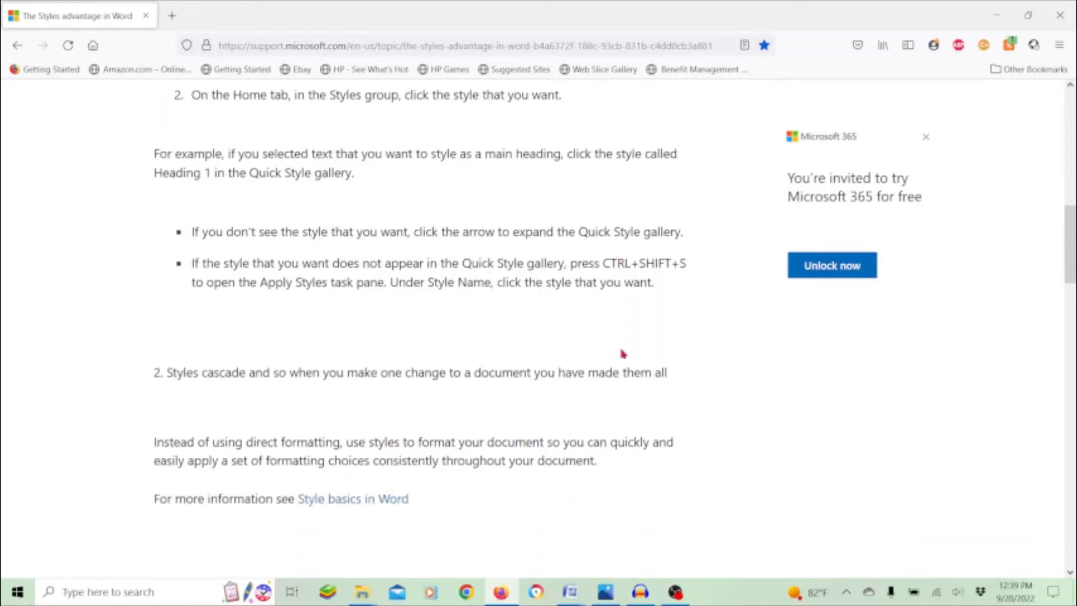
Highlight the heading of reason 2 about cascading styles while reading it, and clear the selection.
scroll(623, 353, "down", 6)
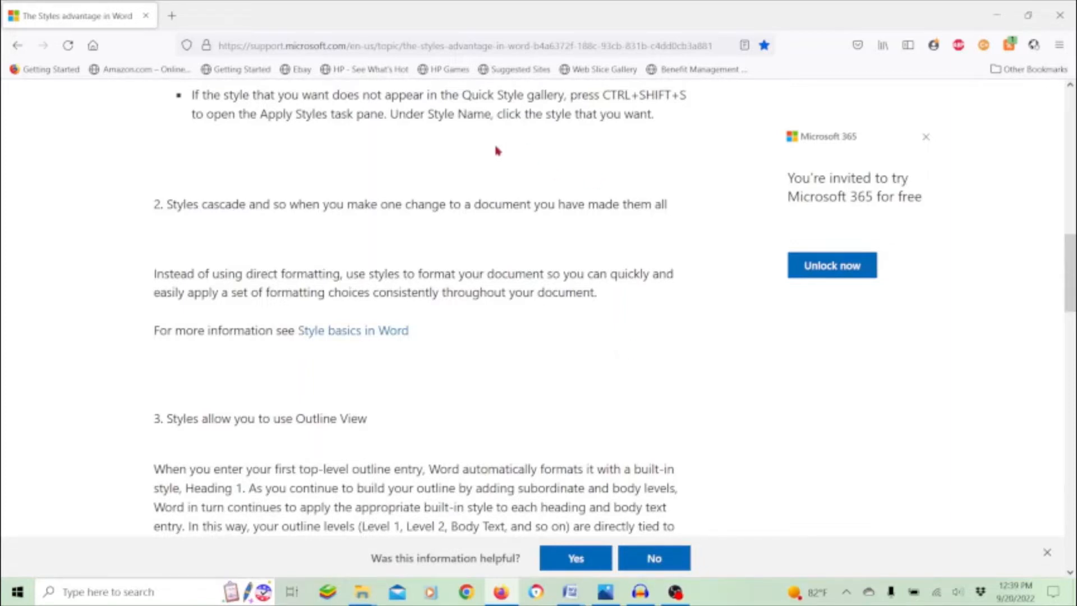
left_click_drag(152, 204, 103, 220)
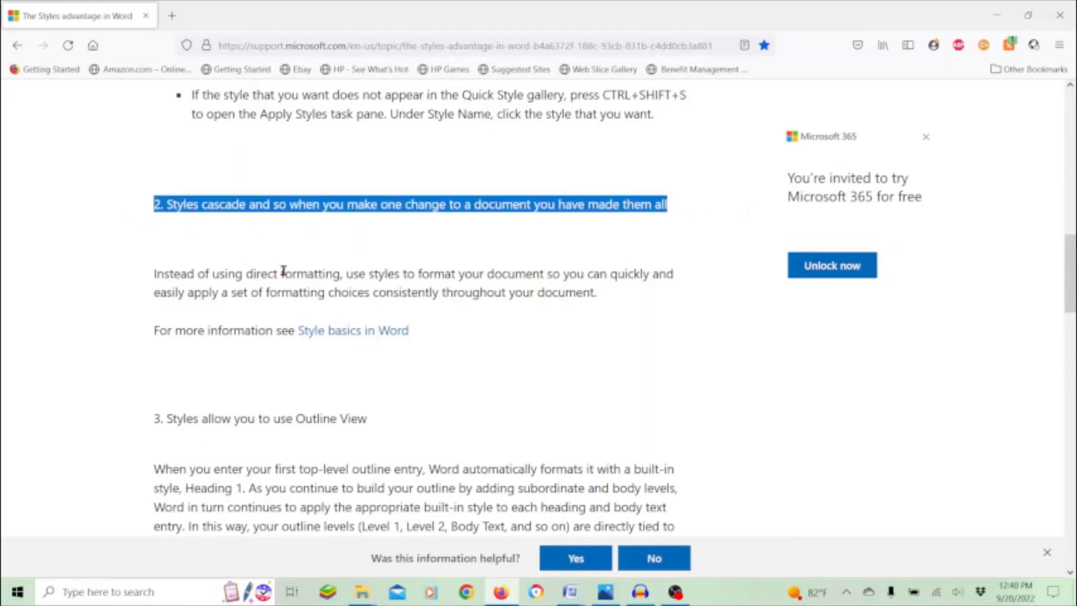
left_click(502, 407)
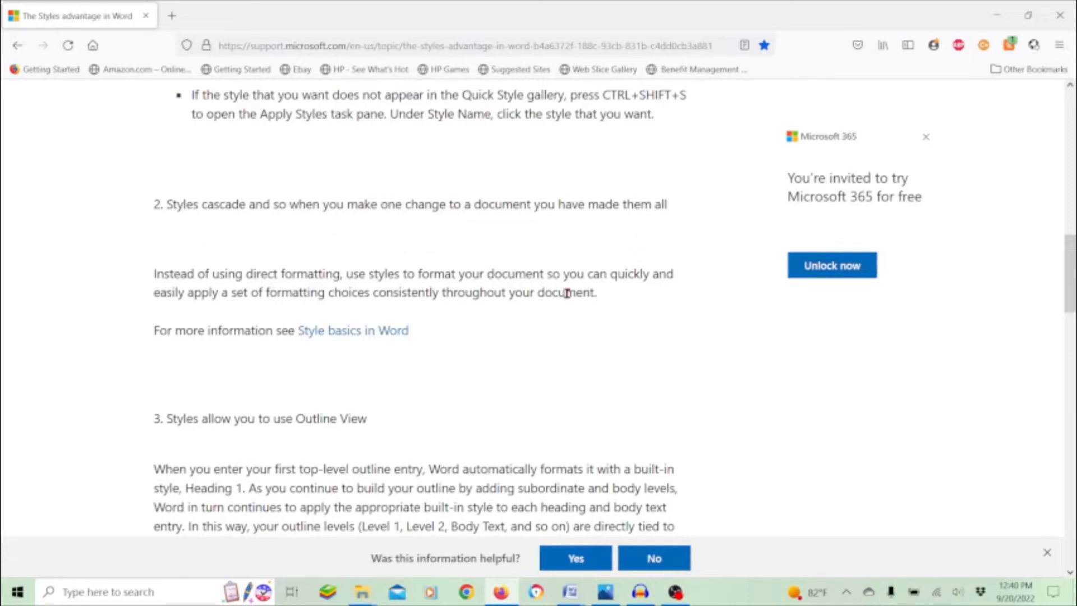
Read reasons 3 and 4 on using Outline View and restricting formatting changes.
scroll(585, 340, "down", 3)
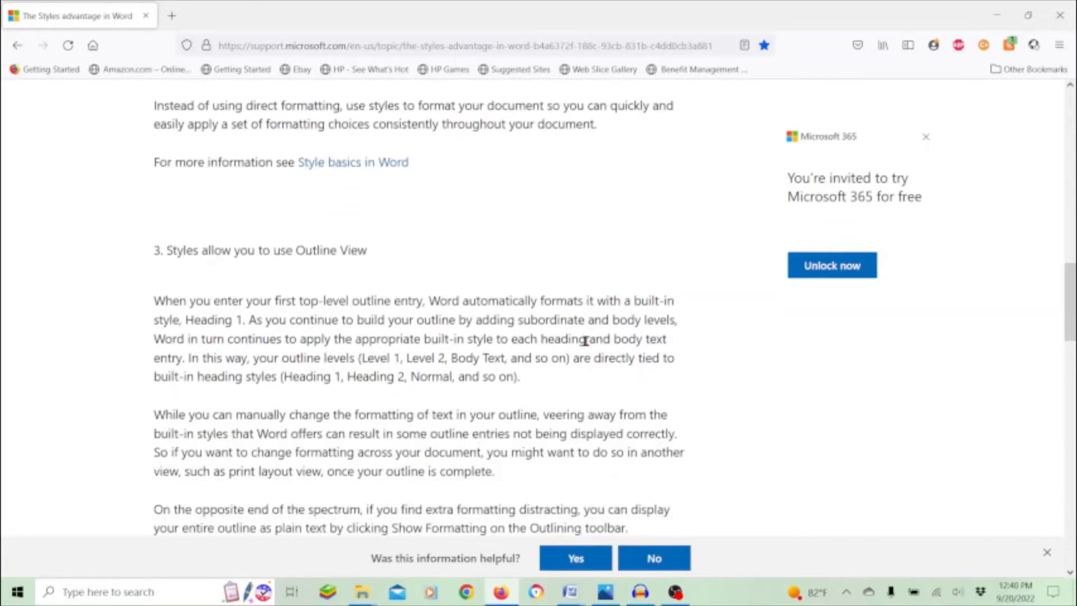
scroll(585, 341, "down", 2)
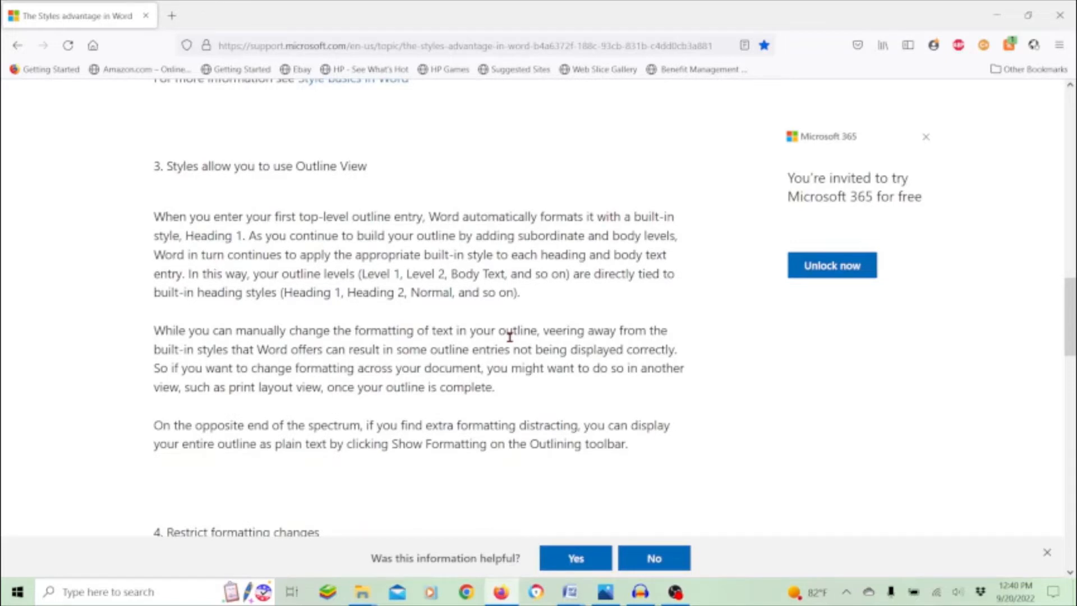
scroll(510, 336, "down", 7)
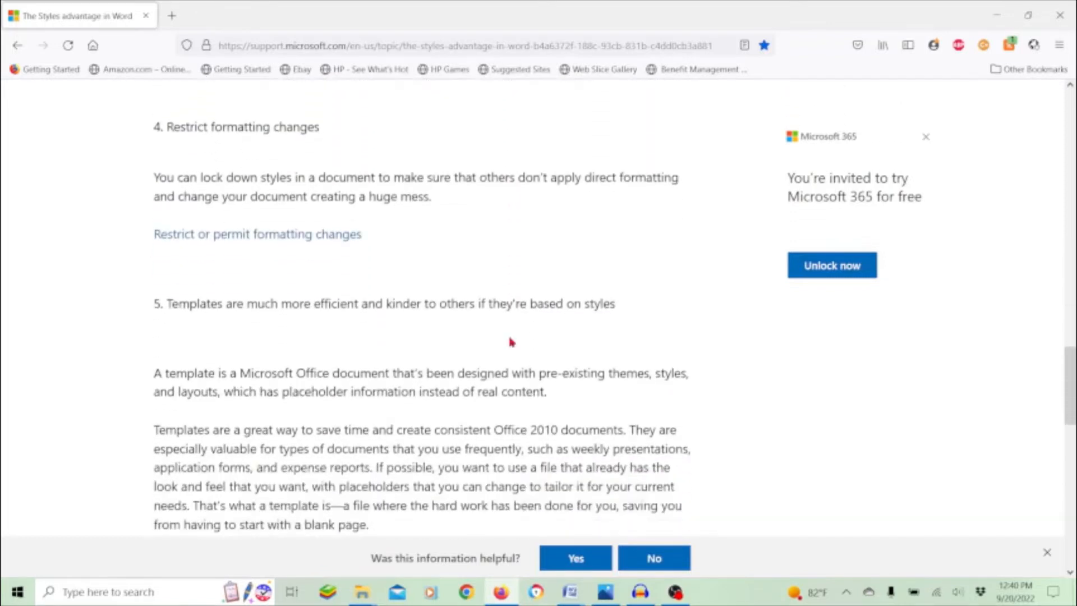
scroll(511, 341, "down", 1)
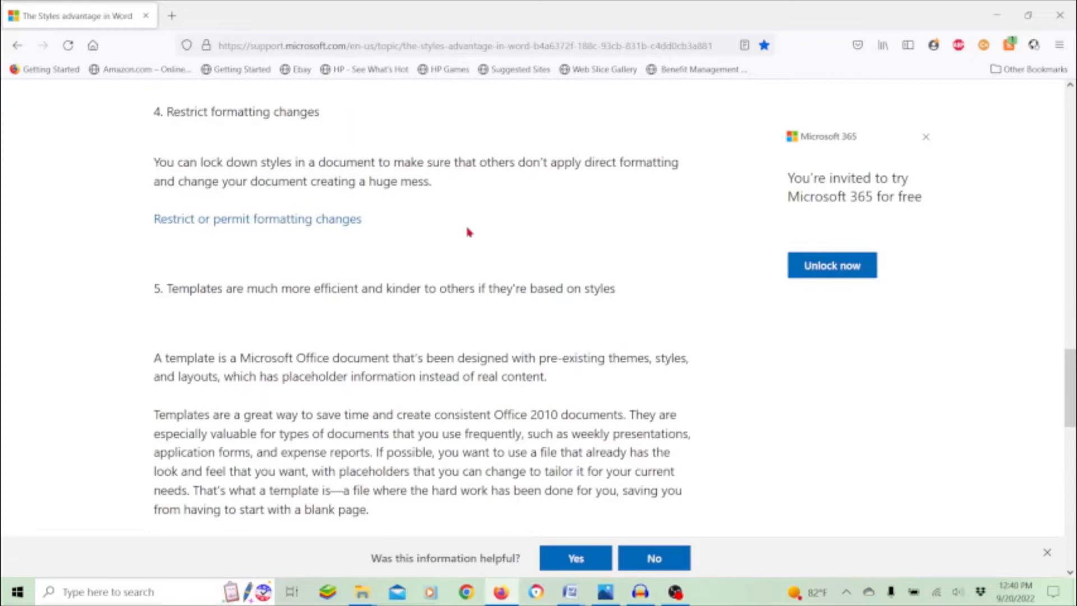
scroll(469, 232, "down", 3)
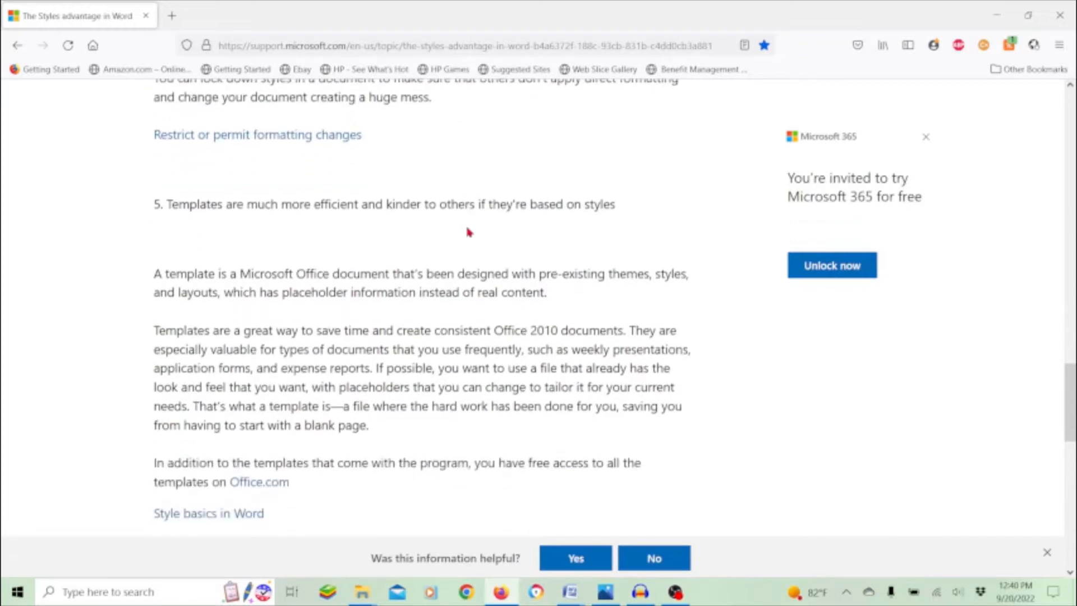
Highlight the heading of reason 5 about templates based on styles, clear it, and read the rest of the article.
left_click_drag(153, 205, 647, 215)
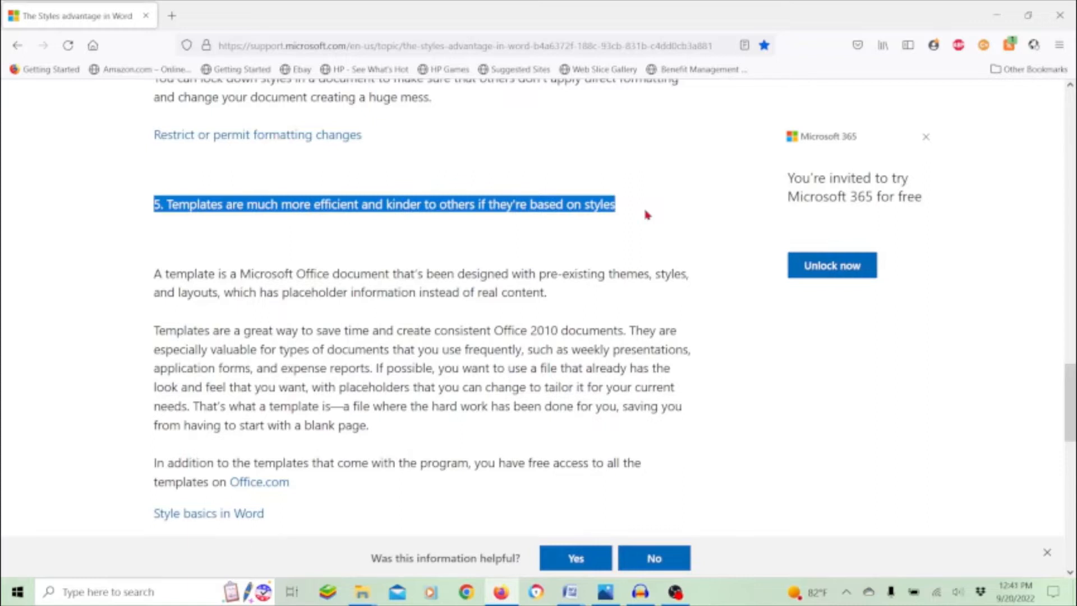
left_click(647, 215)
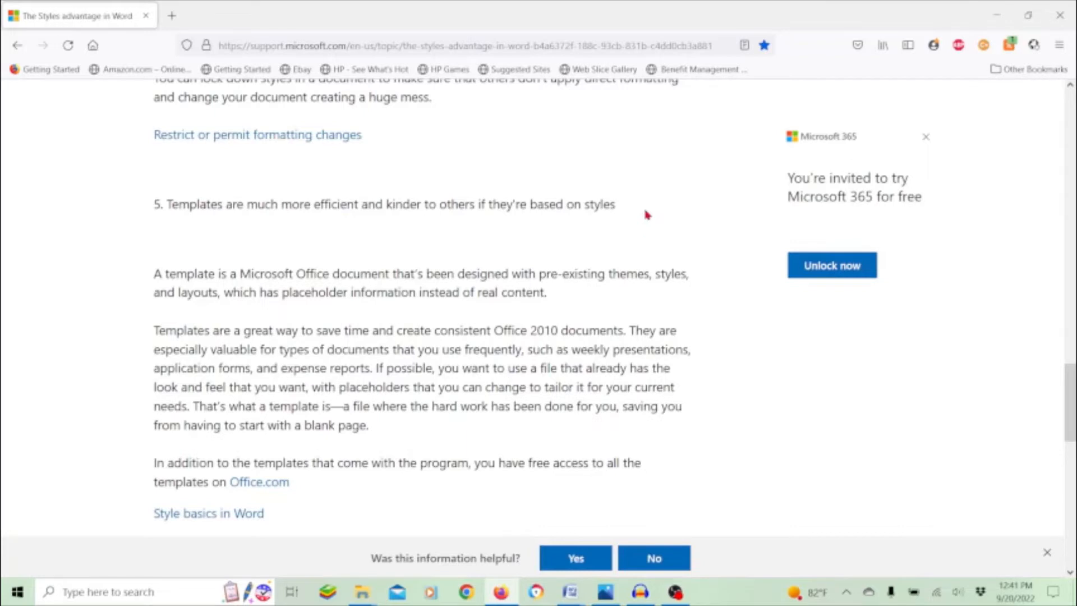
scroll(645, 215, "down", 3)
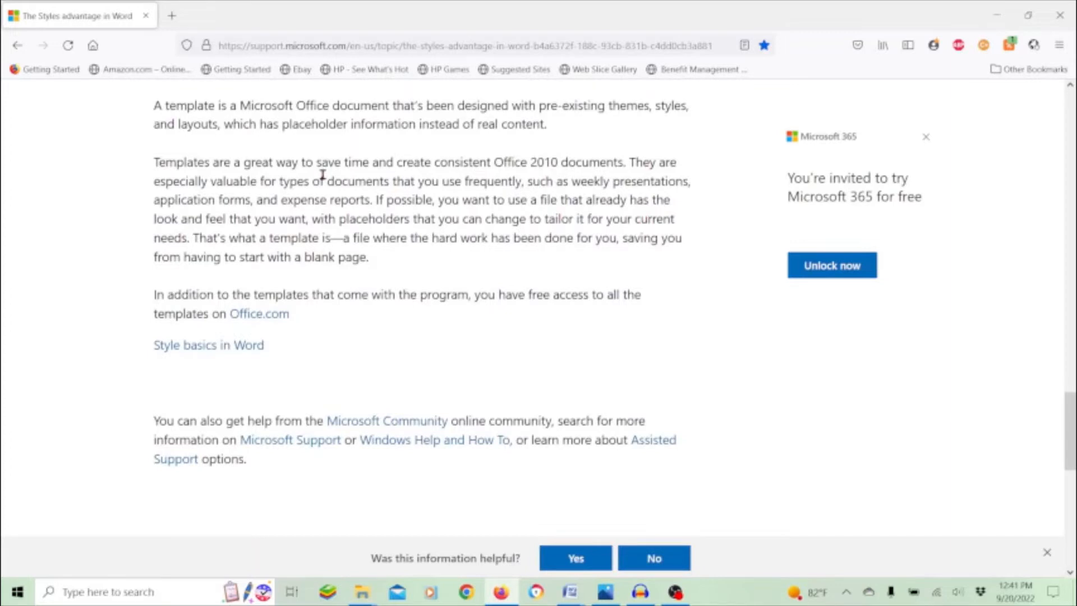
scroll(307, 239, "down", 1)
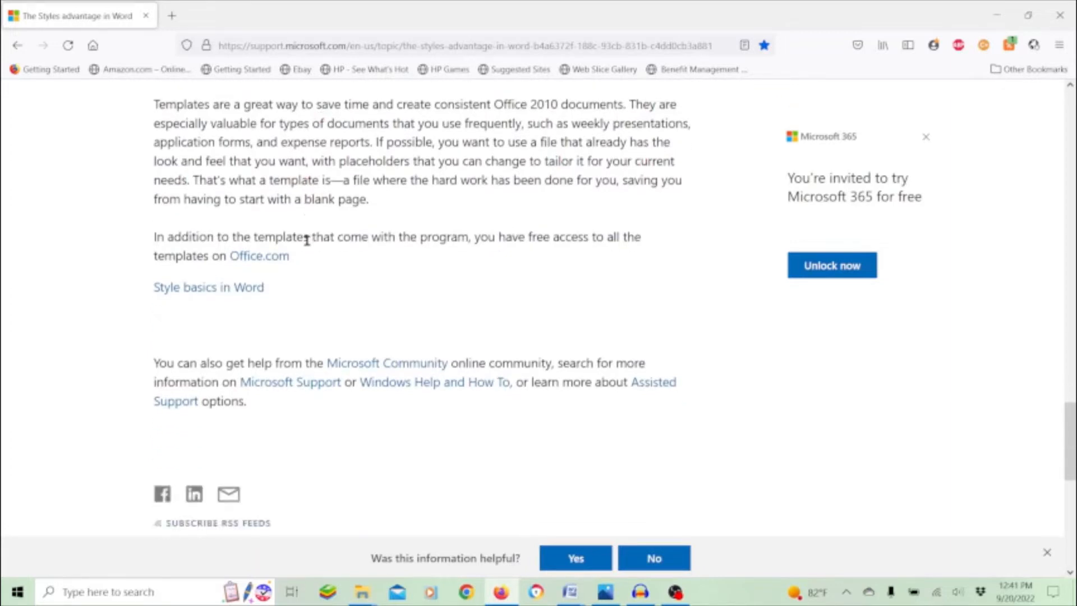
scroll(306, 239, "down", 3)
Minimize the browser window and the colored logo.jpg image window.
left_click(1002, 15)
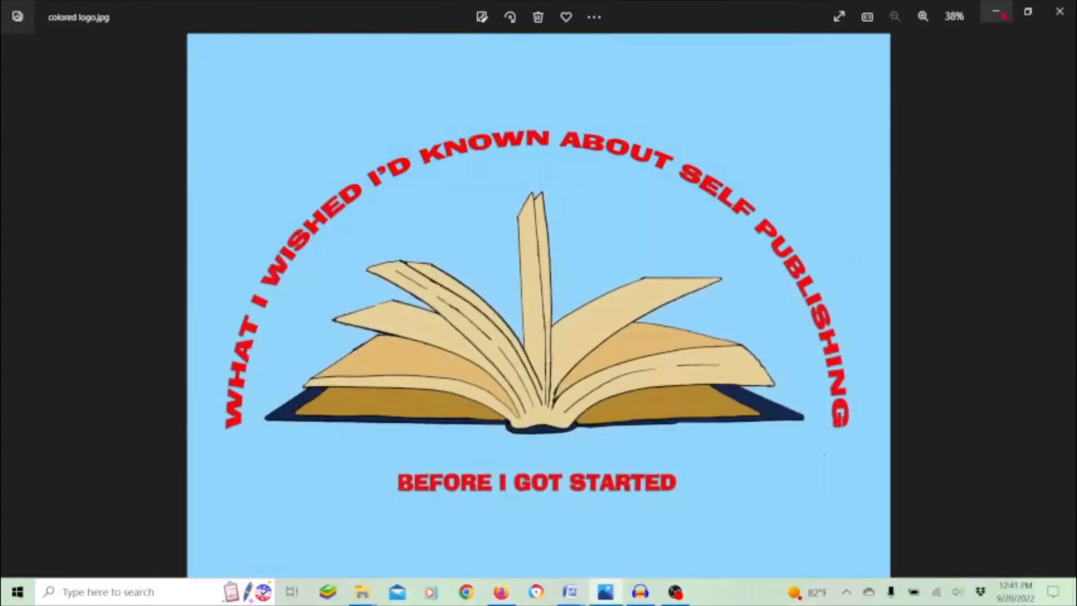
left_click(1001, 15)
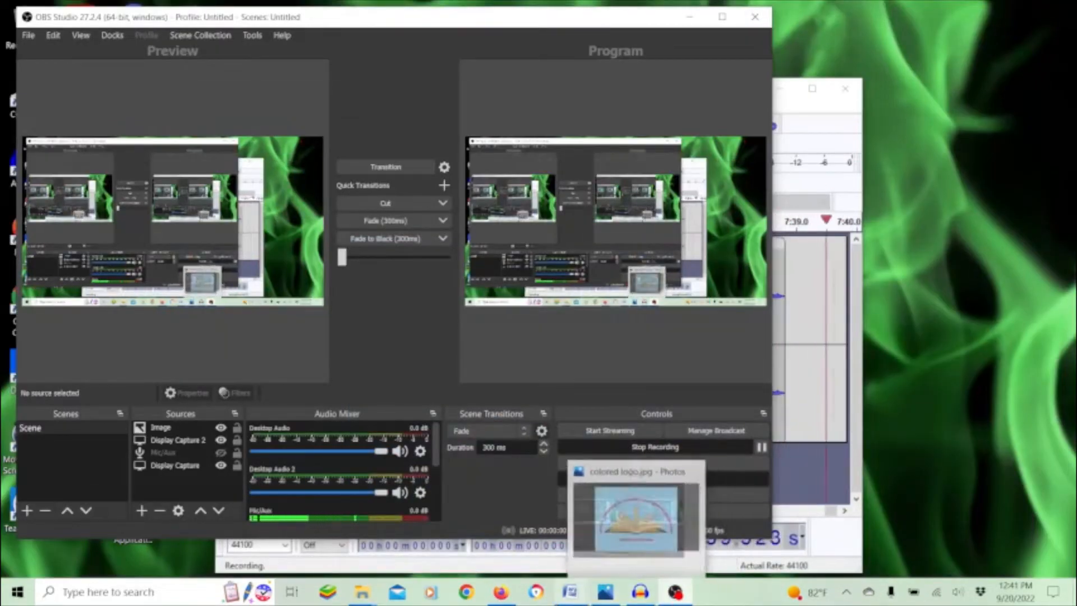
Switch to Word and view the CreateSpace Formatted Template and the CreateSpace Basic Template, both 6 x 9.
mouse_move(569, 598)
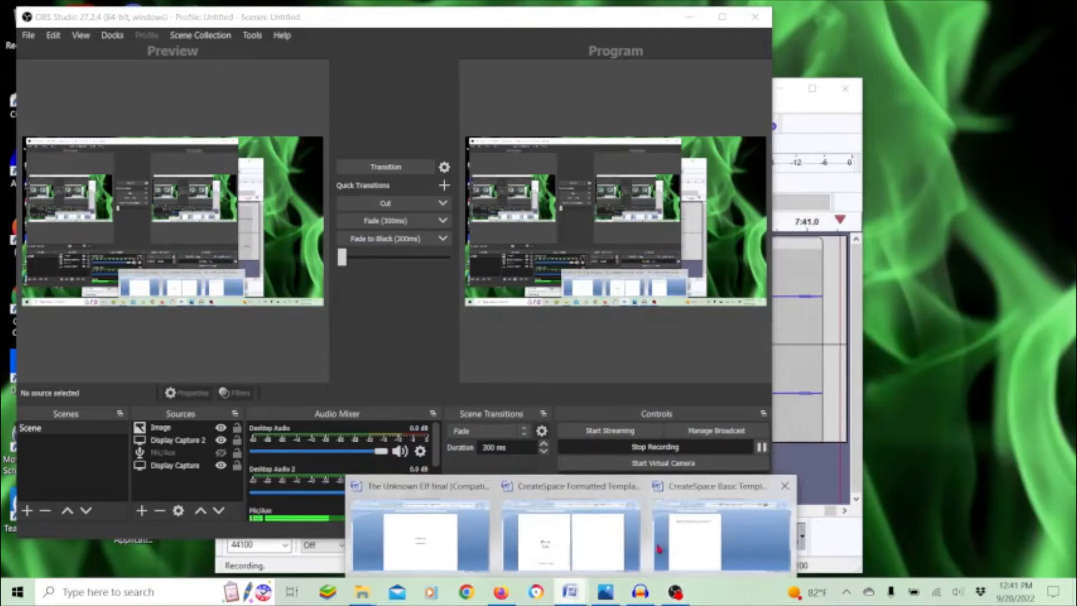
left_click(599, 550)
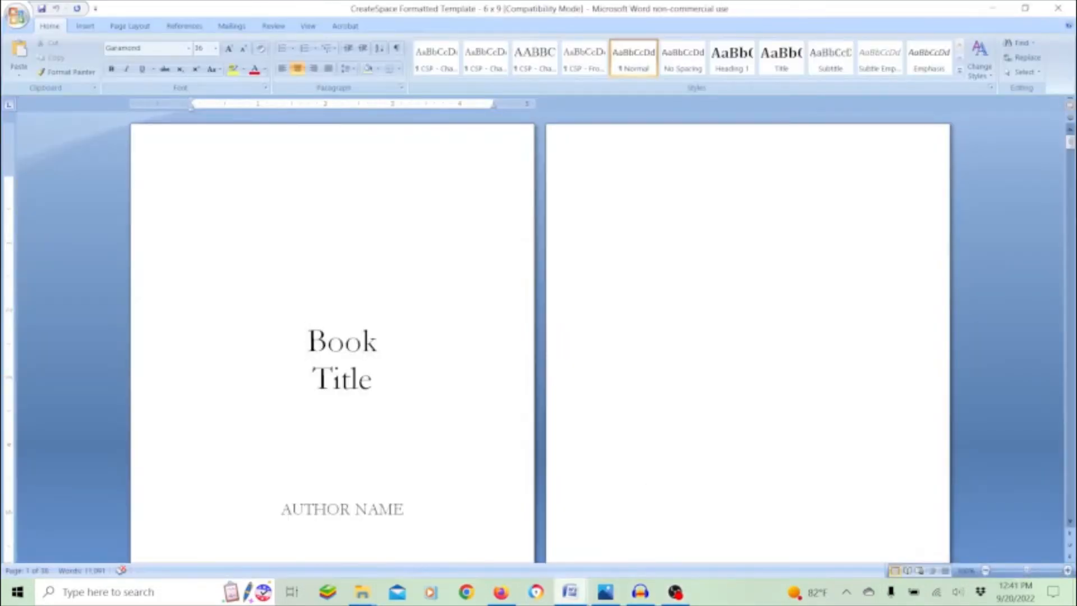
mouse_move(569, 593)
left_click(715, 533)
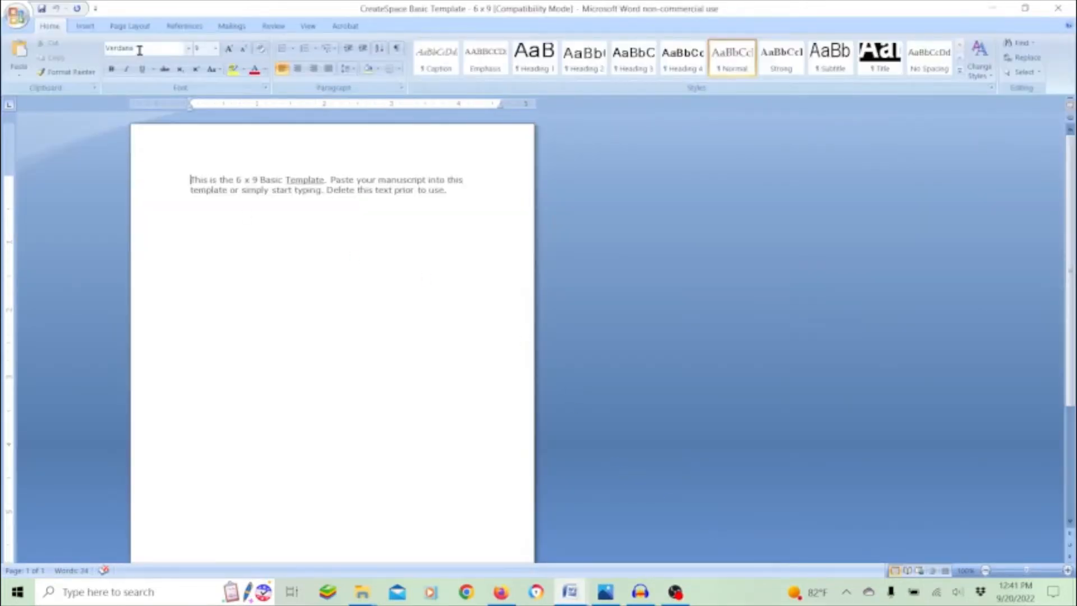
left_click_drag(365, 13, 387, 18)
left_click(638, 11)
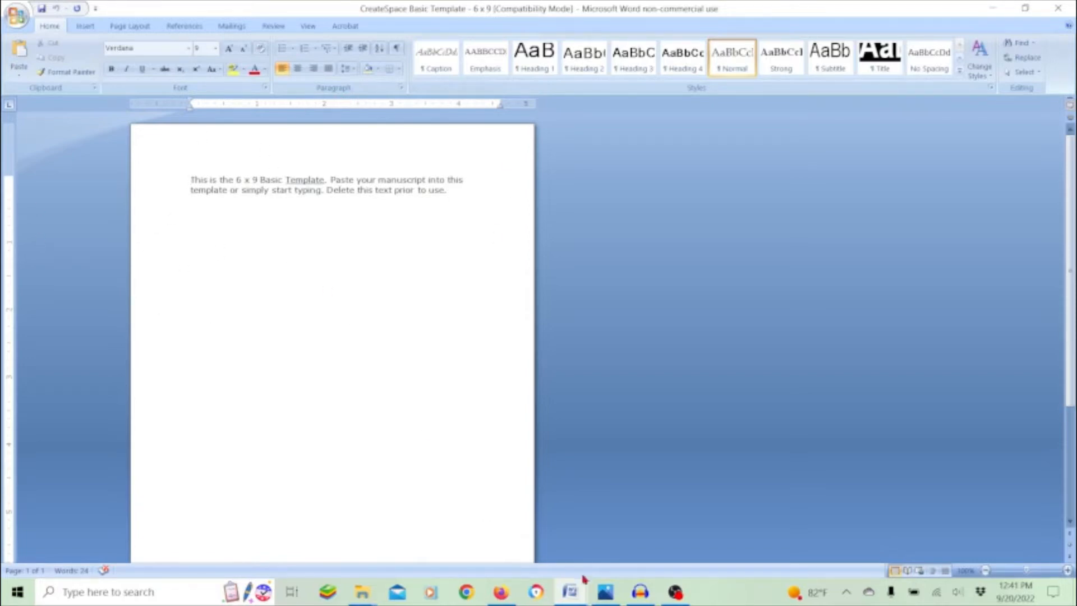
Return to the CreateSpace Formatted Template and look over its title page and copyright page.
mouse_move(572, 592)
left_click(547, 542)
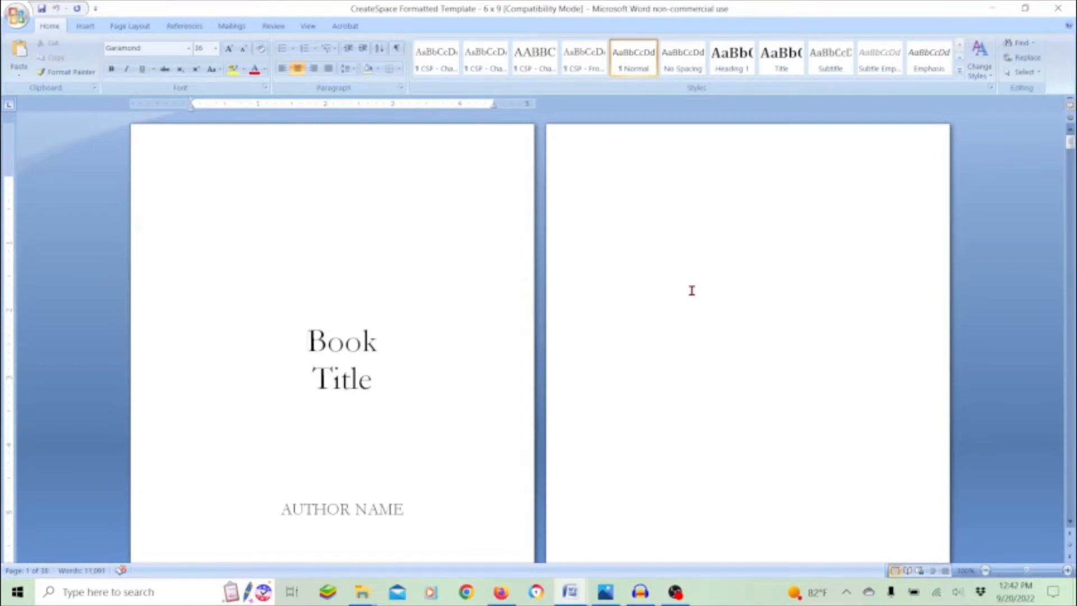
scroll(692, 290, "down", 1)
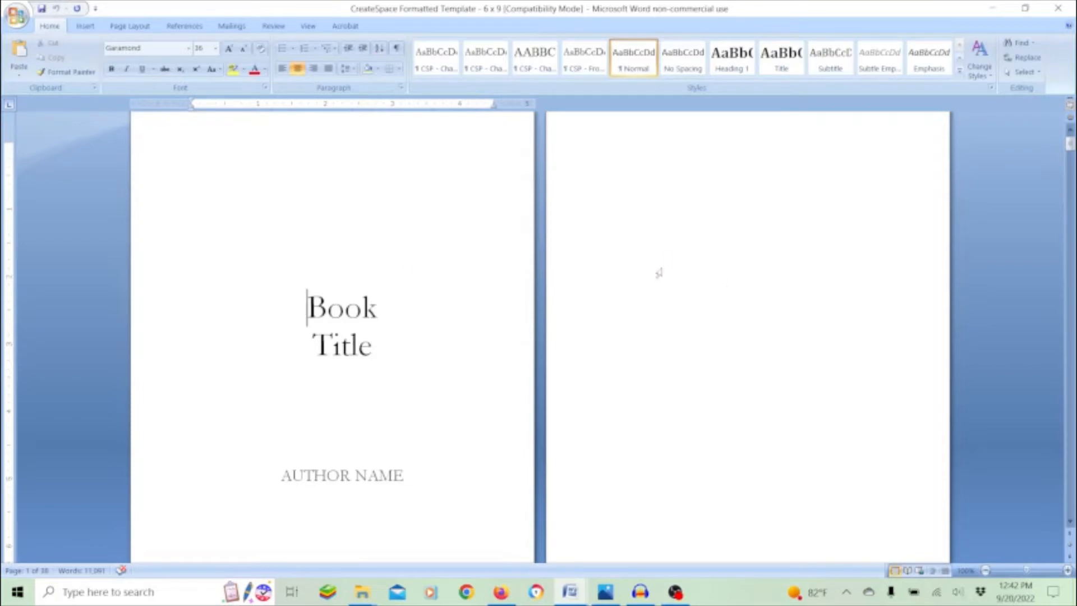
scroll(659, 273, "down", 1)
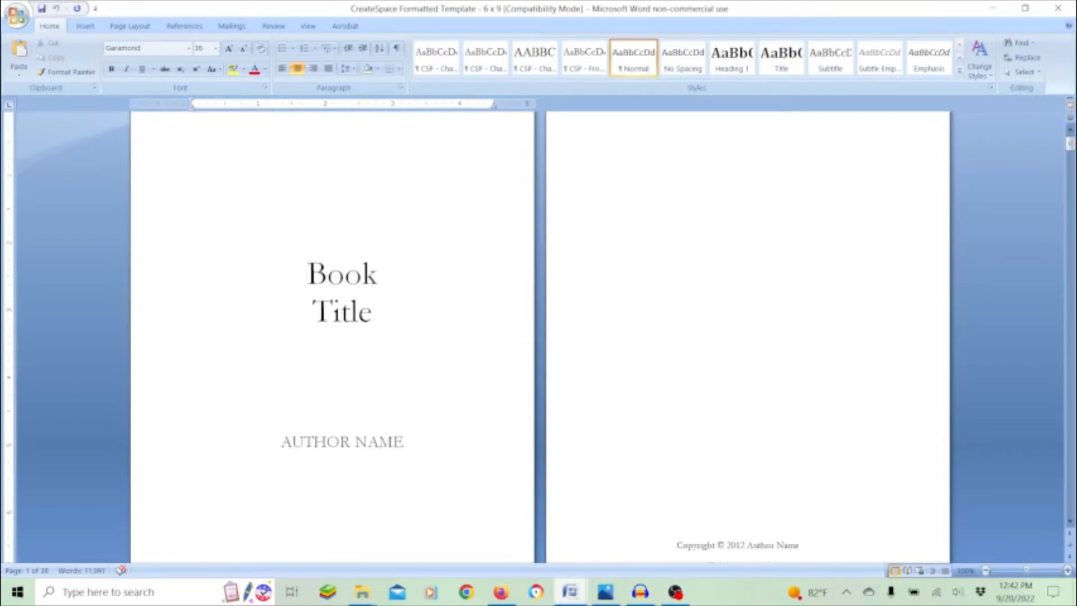
Switch to the manuscript The Unknown Elf final and look through its opening pages to the Preface.
mouse_move(557, 602)
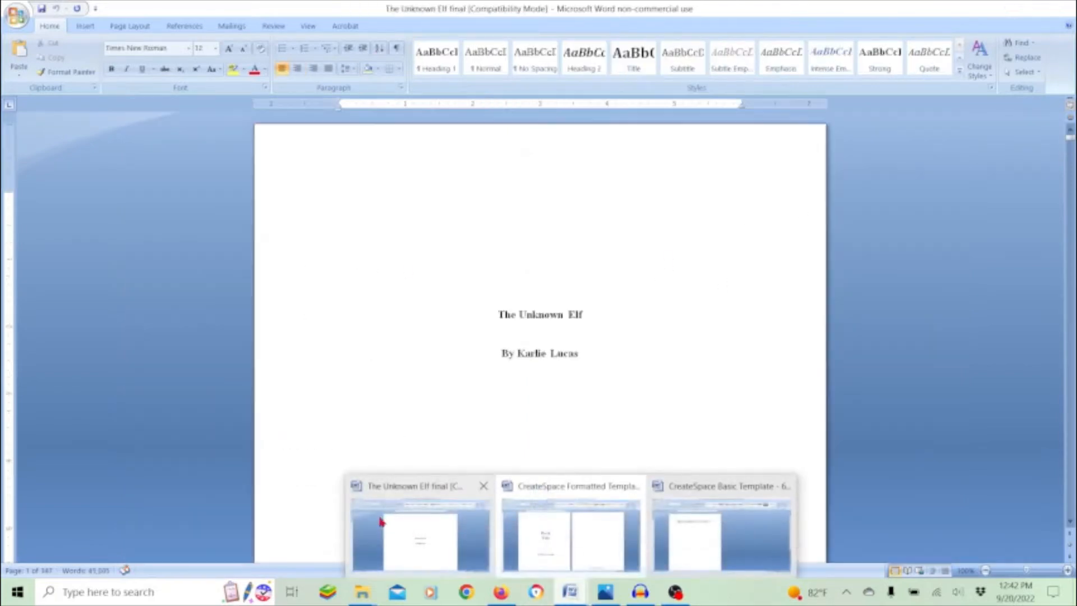
left_click(387, 523)
scroll(432, 320, "down", 18)
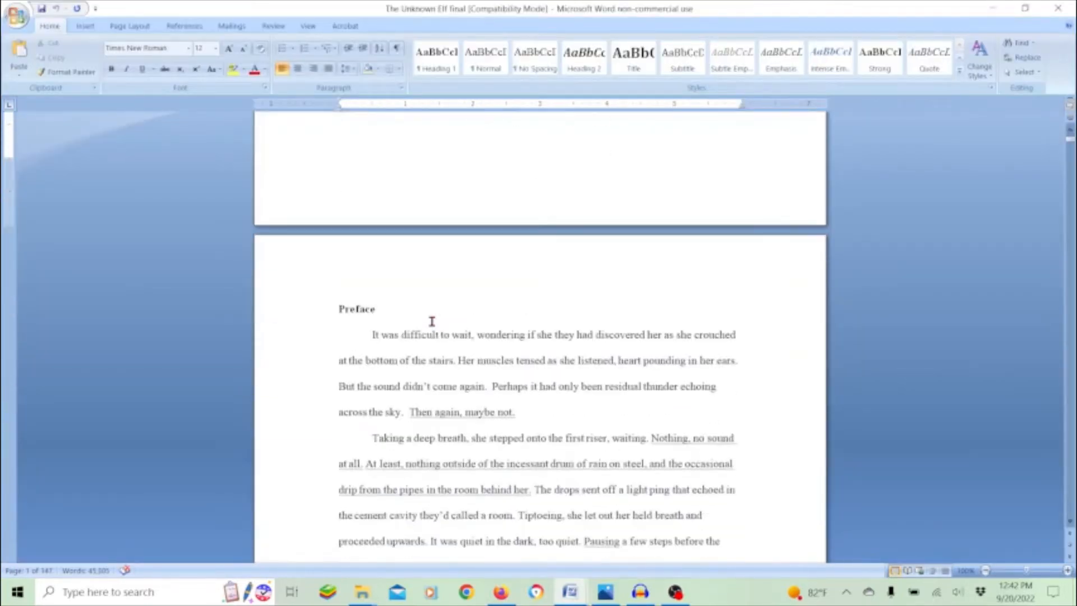
scroll(432, 321, "up", 1)
scroll(432, 320, "down", 4)
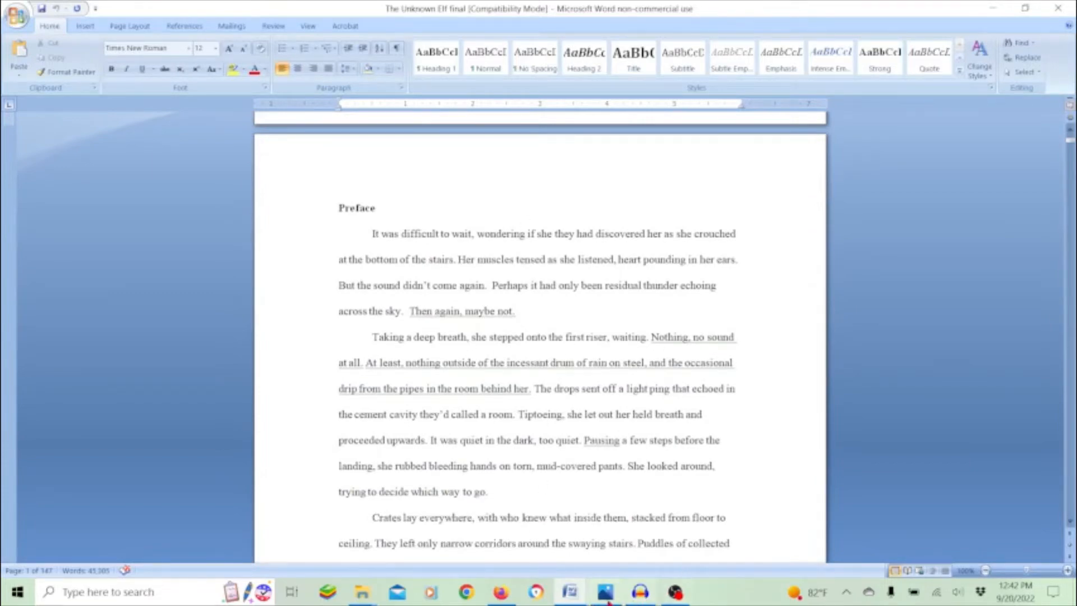
In the CreateSpace Formatted Template, replace the book title placeholder with "The Unknown Elf" and the author placeholder with the author's first name.
mouse_move(563, 599)
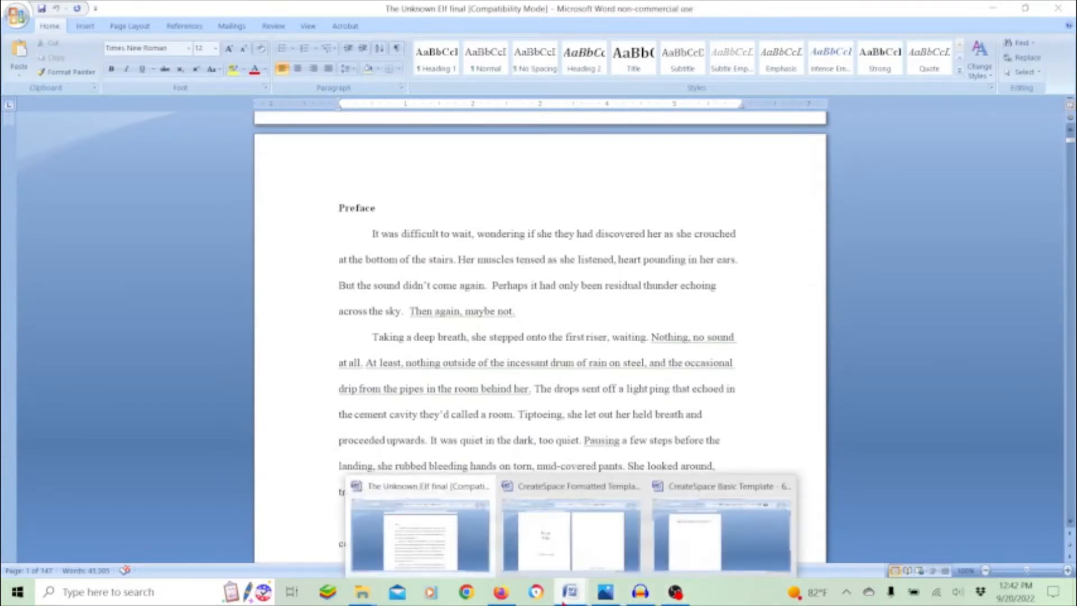
left_click(596, 557)
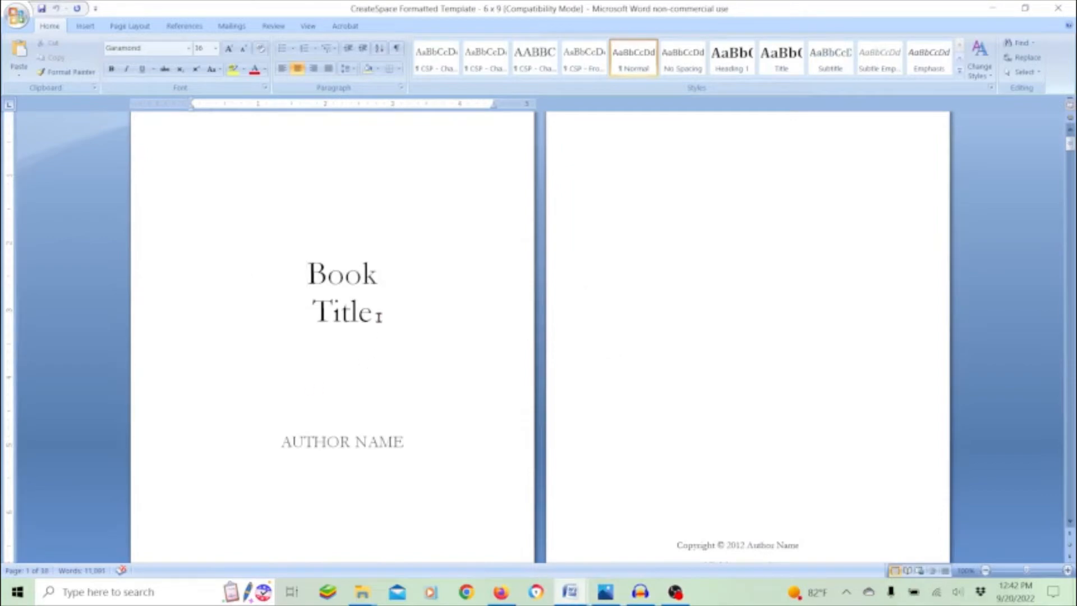
left_click_drag(381, 313, 314, 286)
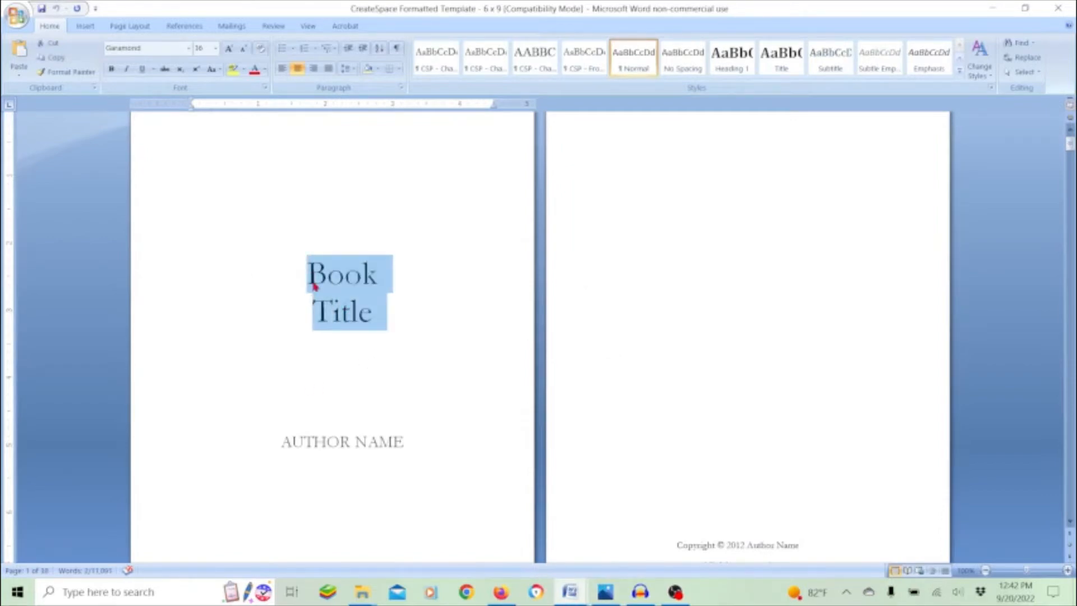
type("The Unknown El")
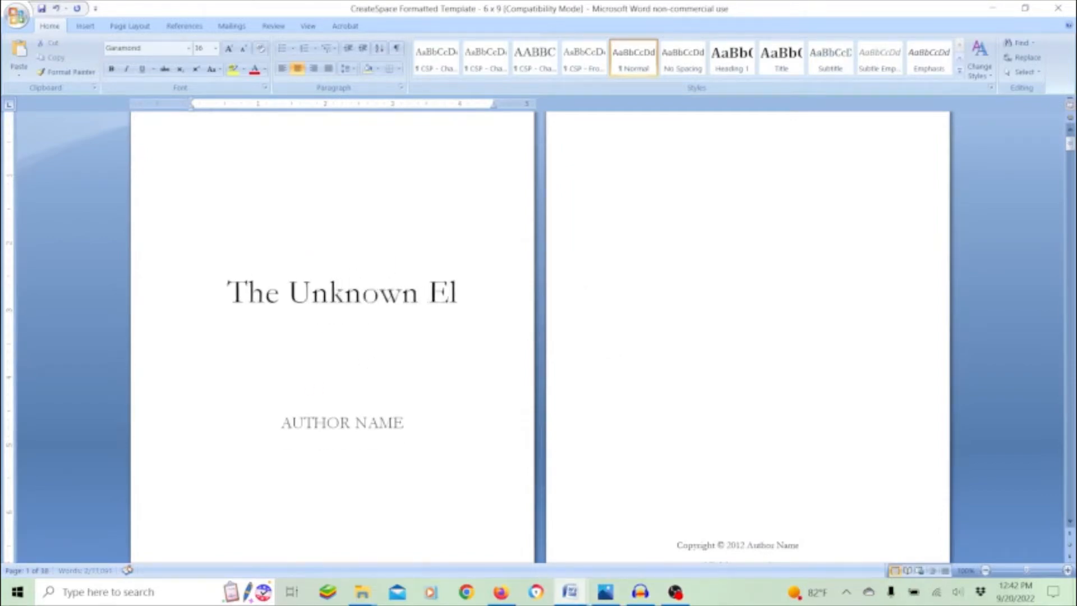
type("f")
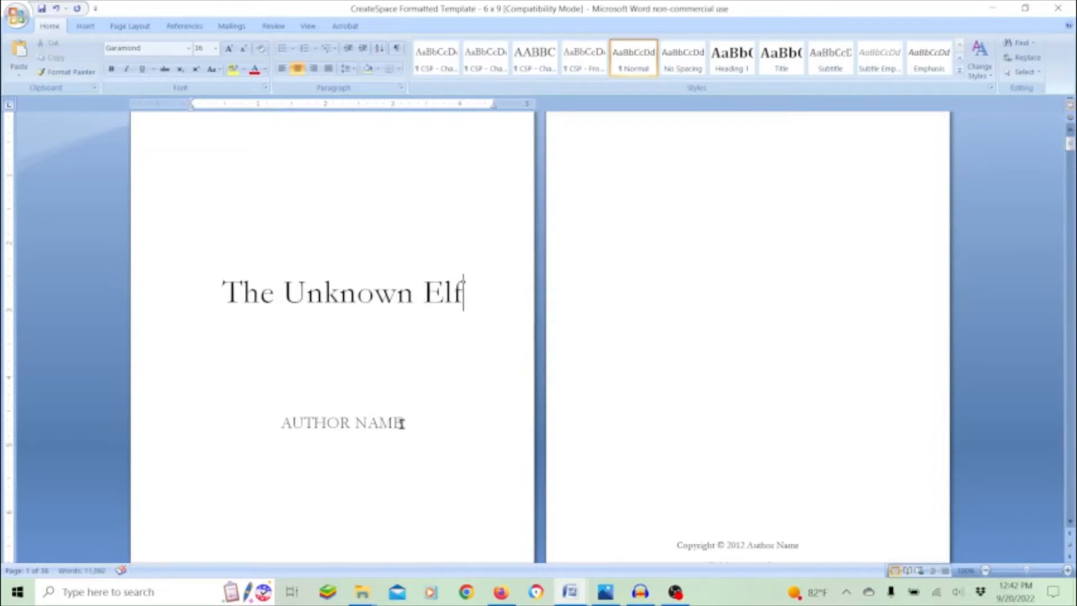
left_click_drag(401, 424, 321, 421)
type("Karlie")
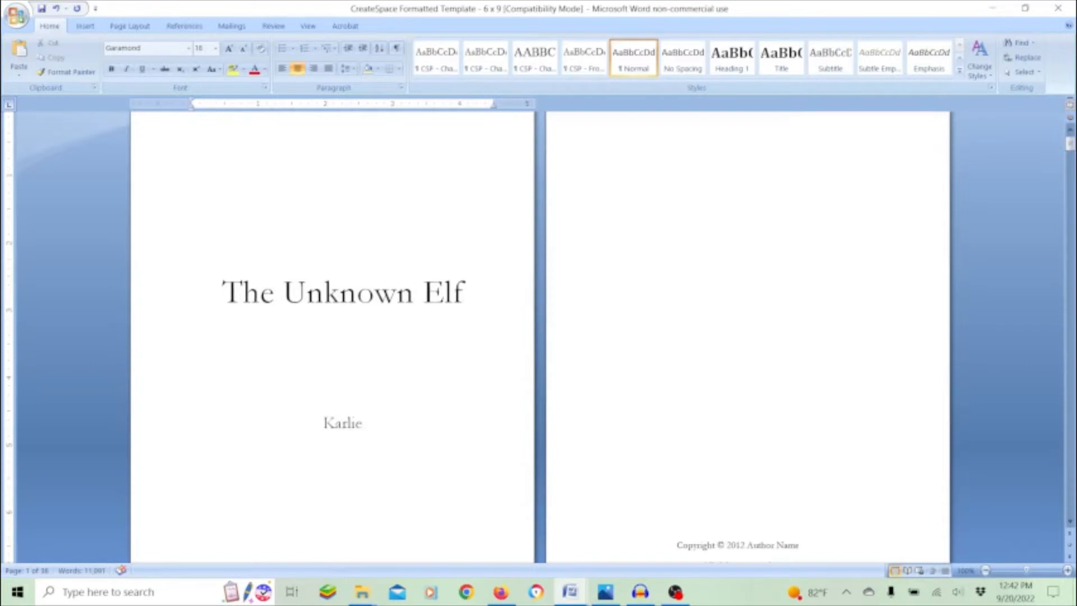
Look through the template's copyright, contents, acknowledgments and first chapter pages.
scroll(392, 412, "down", 2)
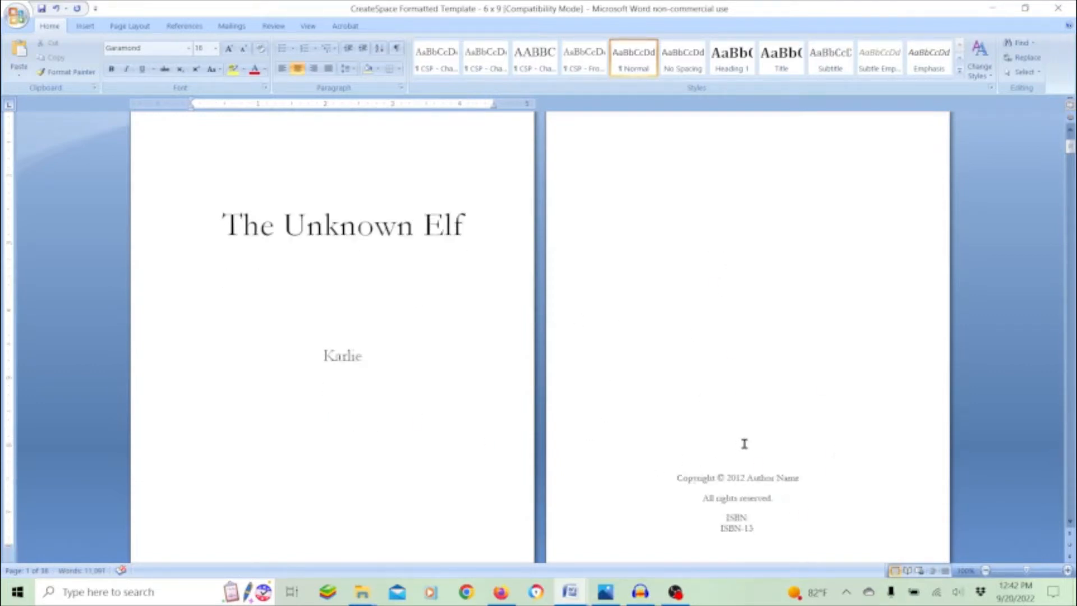
scroll(740, 440, "down", 1)
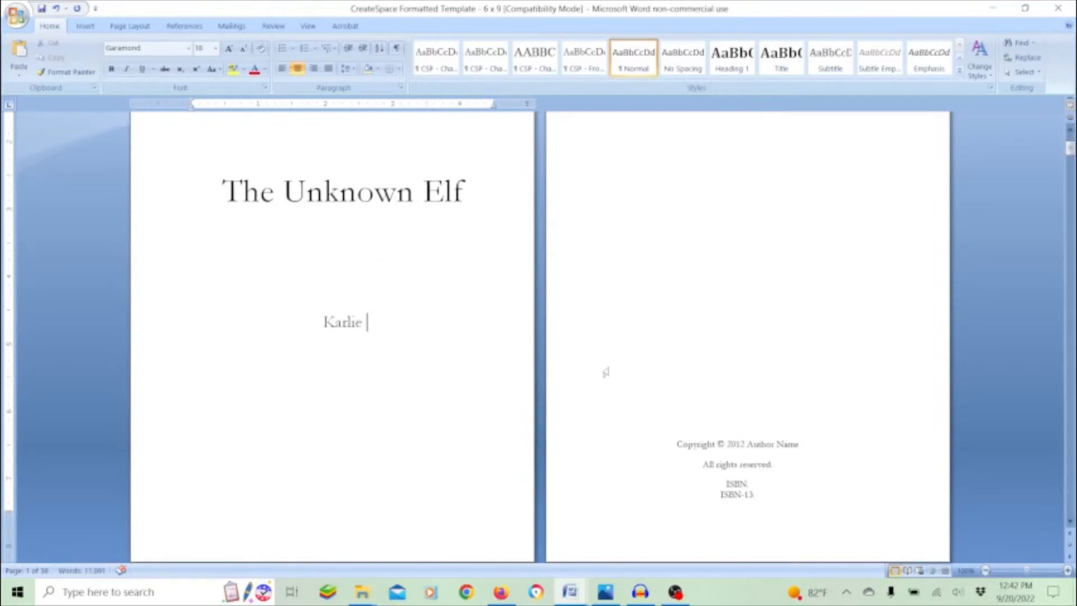
scroll(607, 373, "up", 5)
scroll(608, 373, "down", 7)
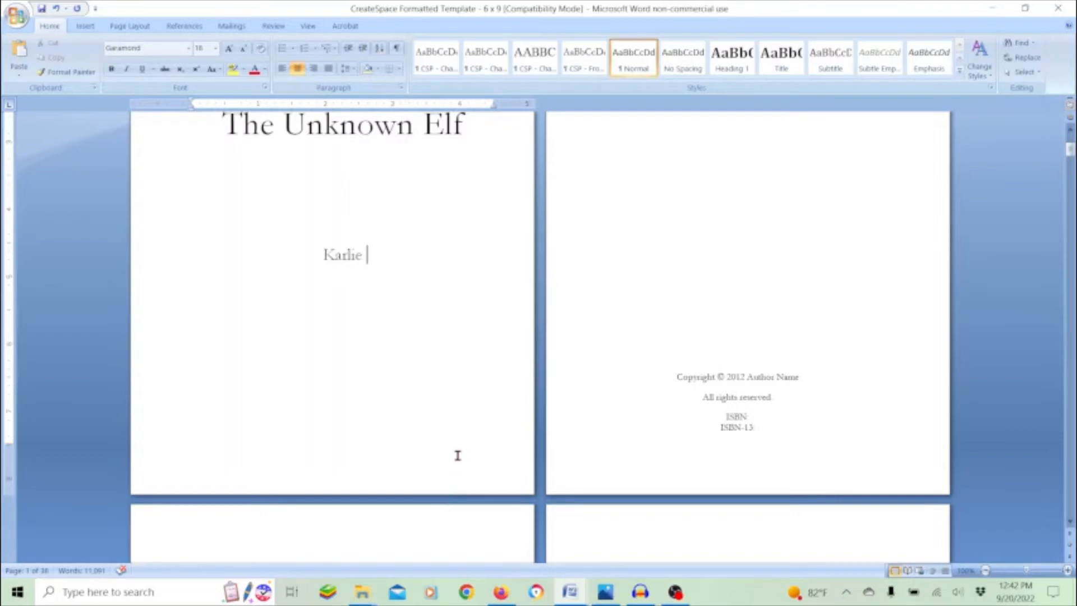
scroll(456, 455, "down", 16)
scroll(458, 455, "down", 20)
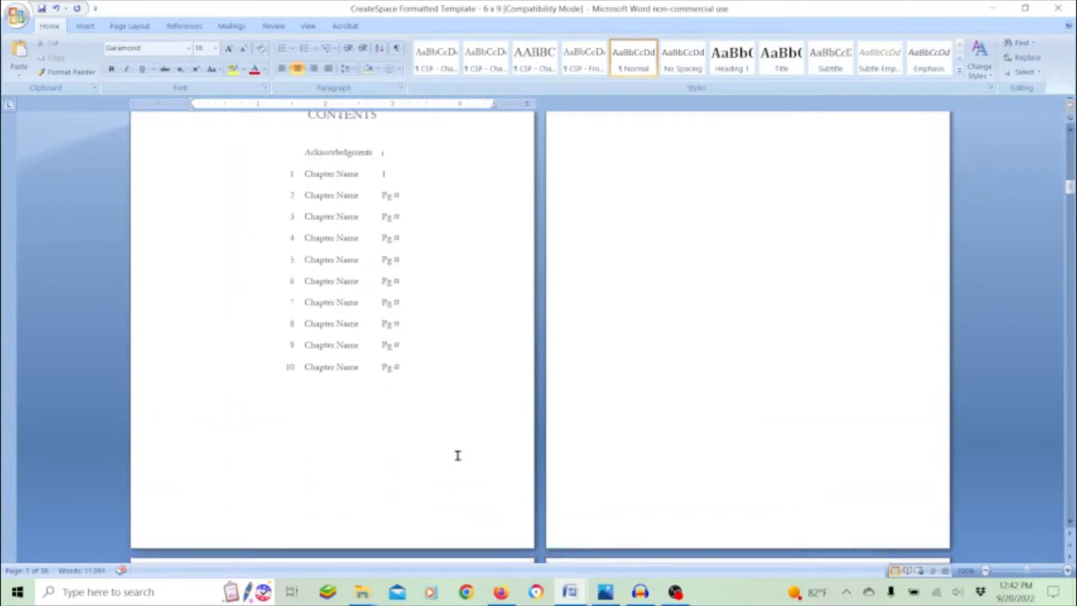
scroll(457, 455, "down", 15)
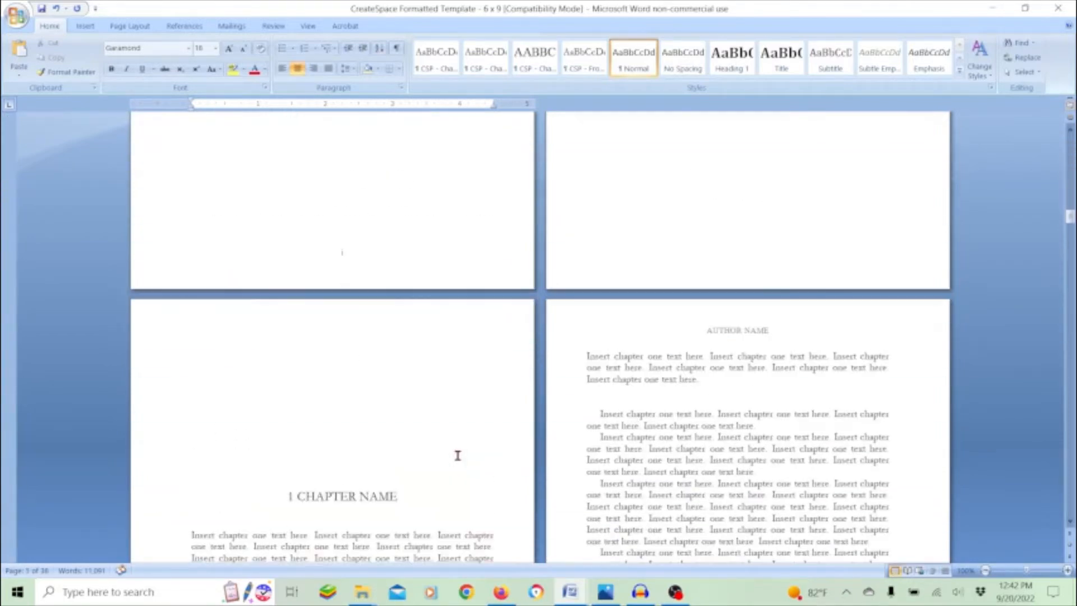
scroll(457, 455, "up", 5)
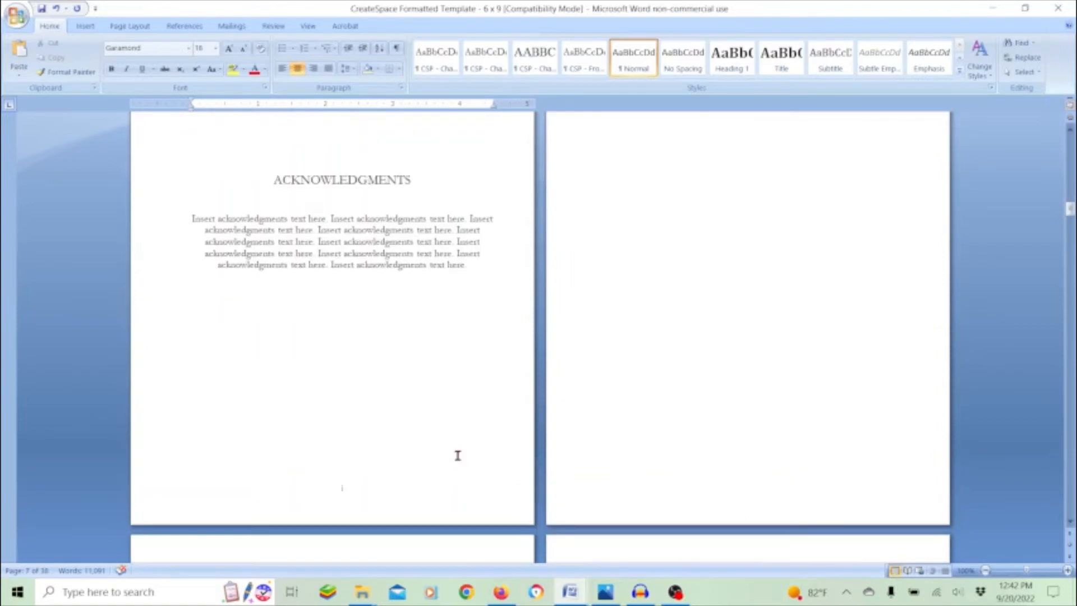
Return from the acknowledgments page to the title page and review it alongside the copyright page.
left_click(634, 279)
scroll(635, 280, "up", 18)
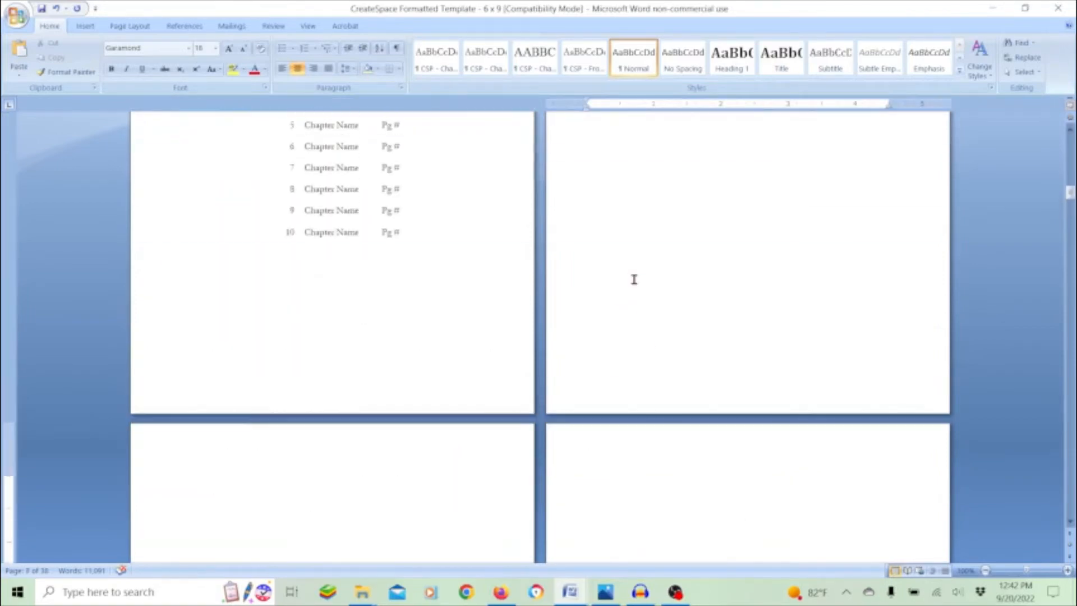
scroll(631, 284, "up", 8)
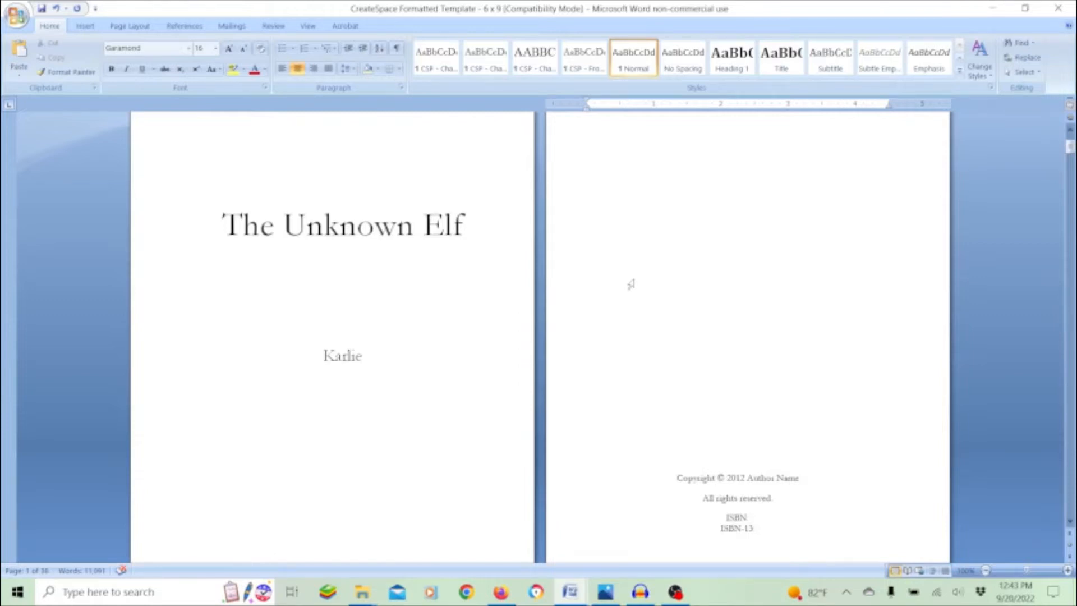
scroll(631, 284, "down", 3)
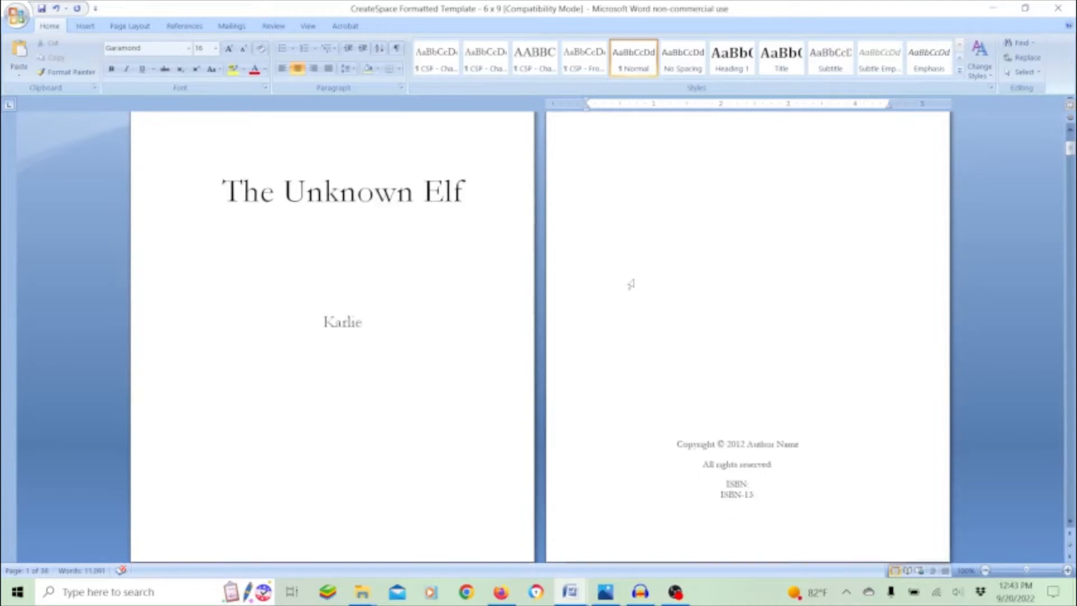
scroll(634, 289, "up", 2)
Switch to the File Explorer window showing the regina folder and navigate to the dragon bane folder inside books > tarragon.
mouse_move(362, 598)
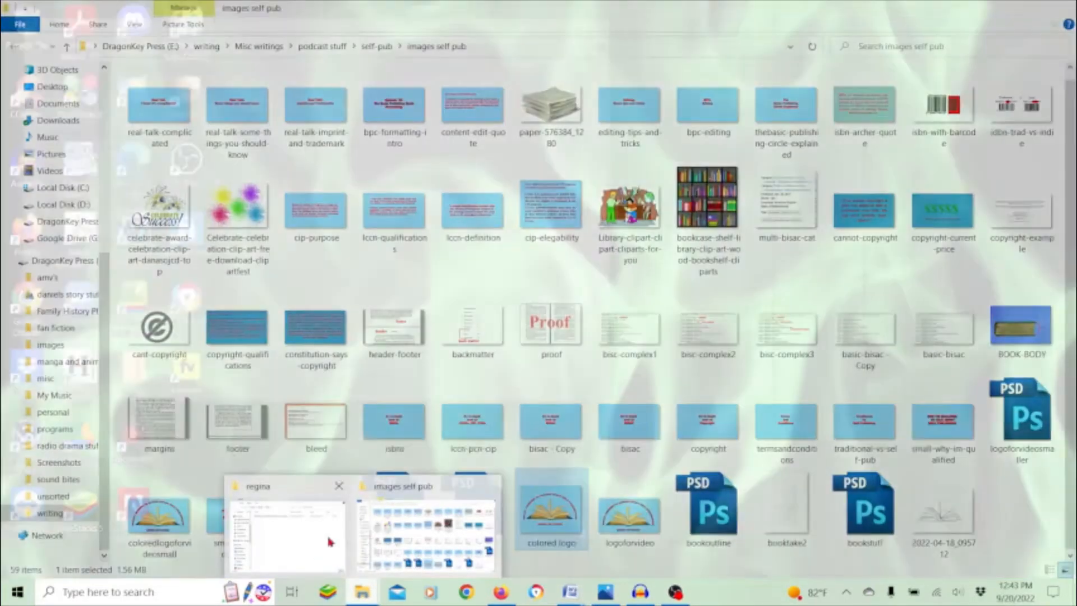
left_click(320, 560)
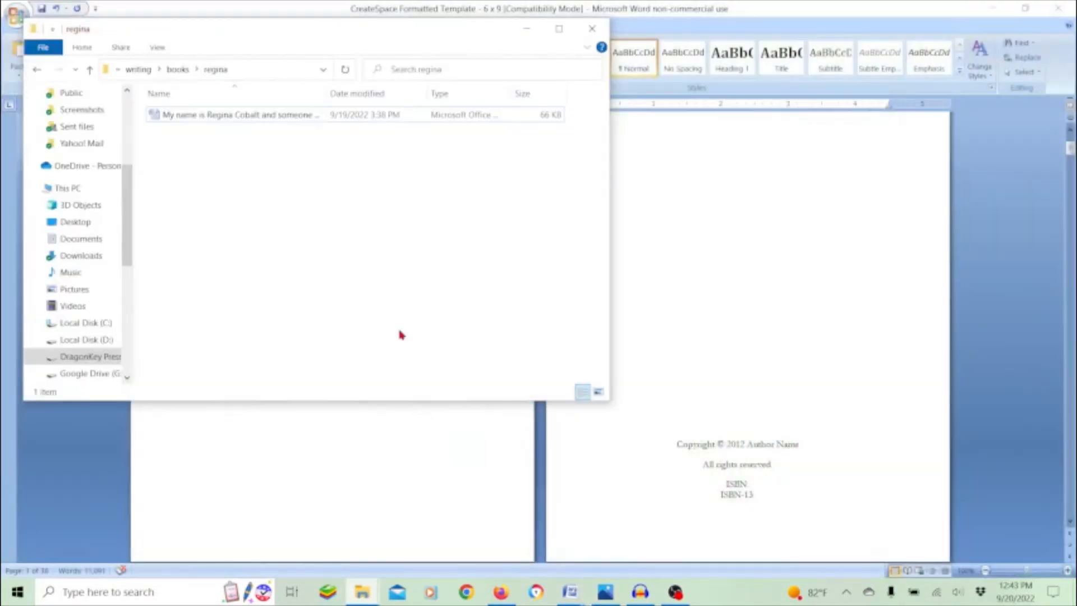
key("alt+Left")
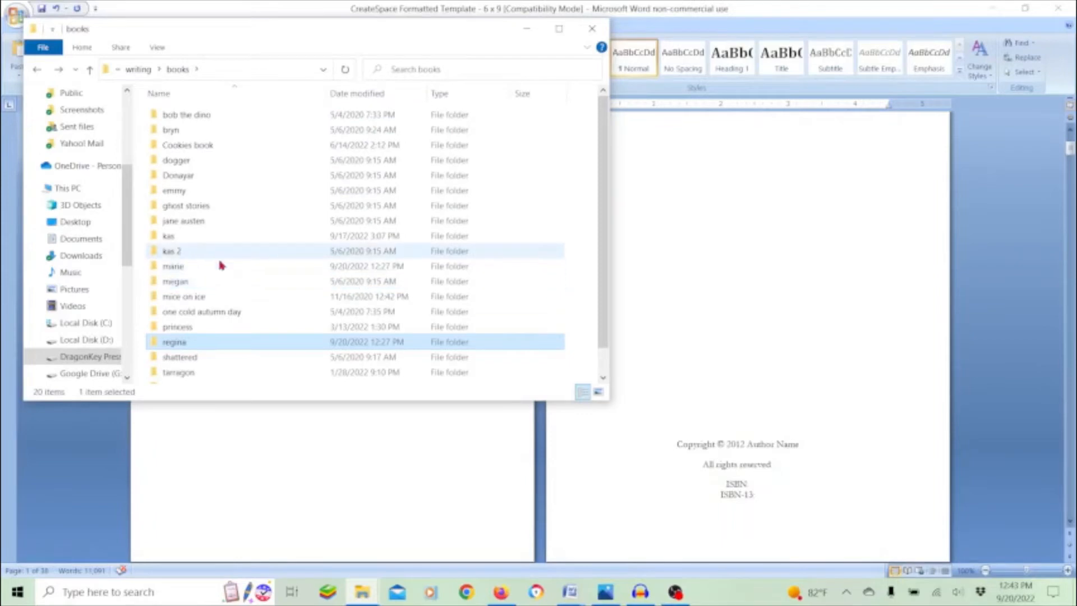
scroll(202, 314, "down", 1)
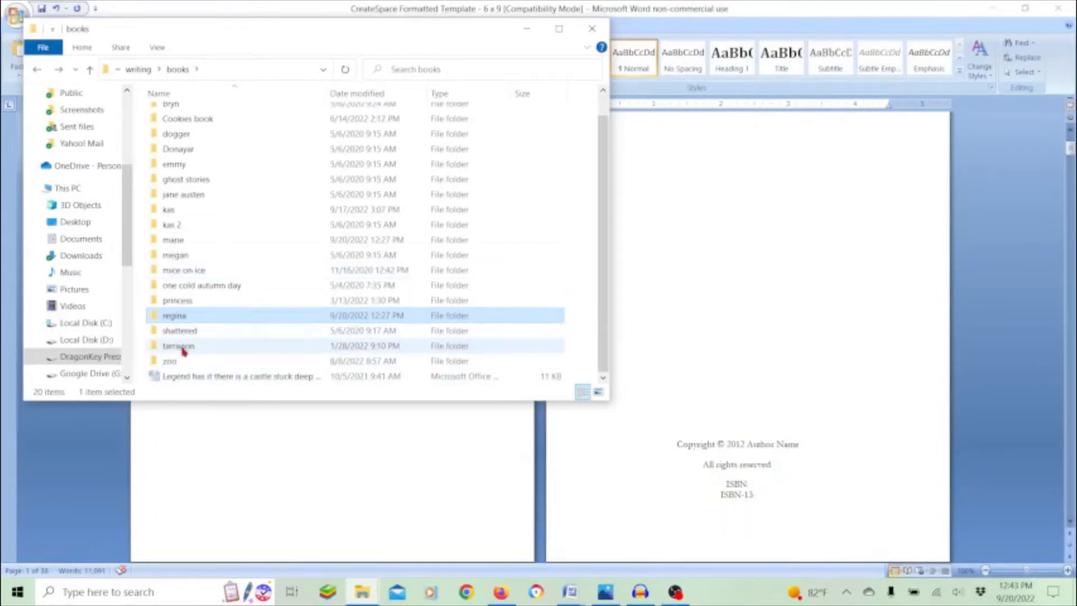
left_click(184, 346)
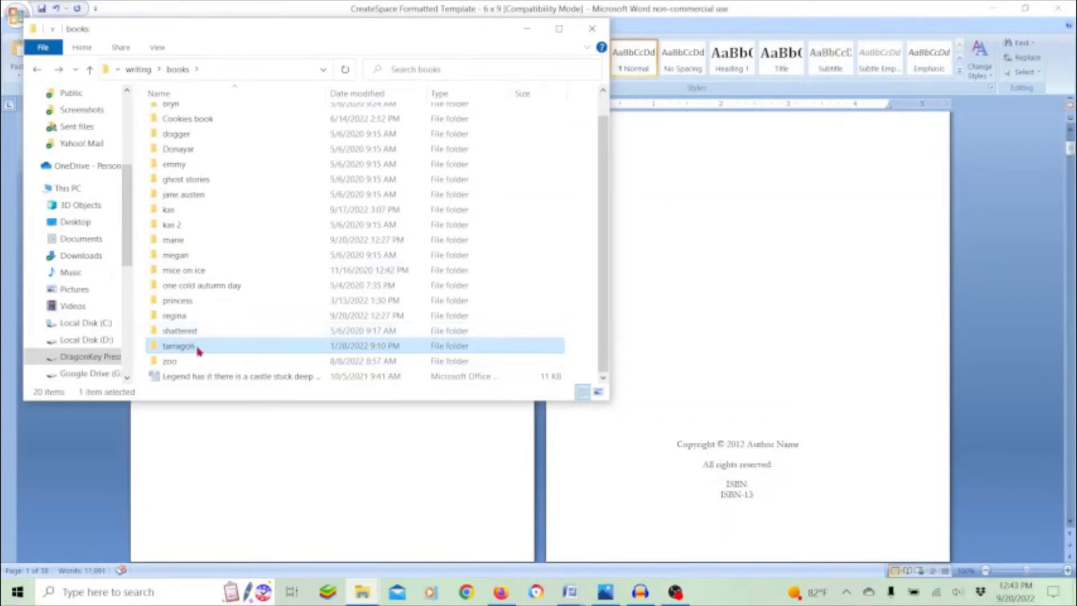
double_click(196, 348)
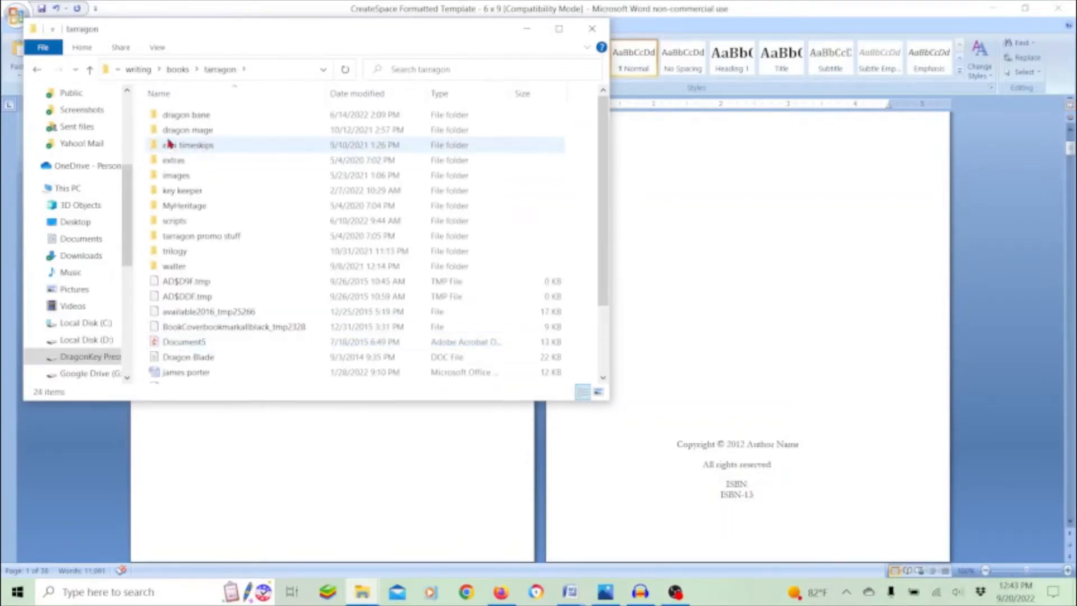
double_click(175, 118)
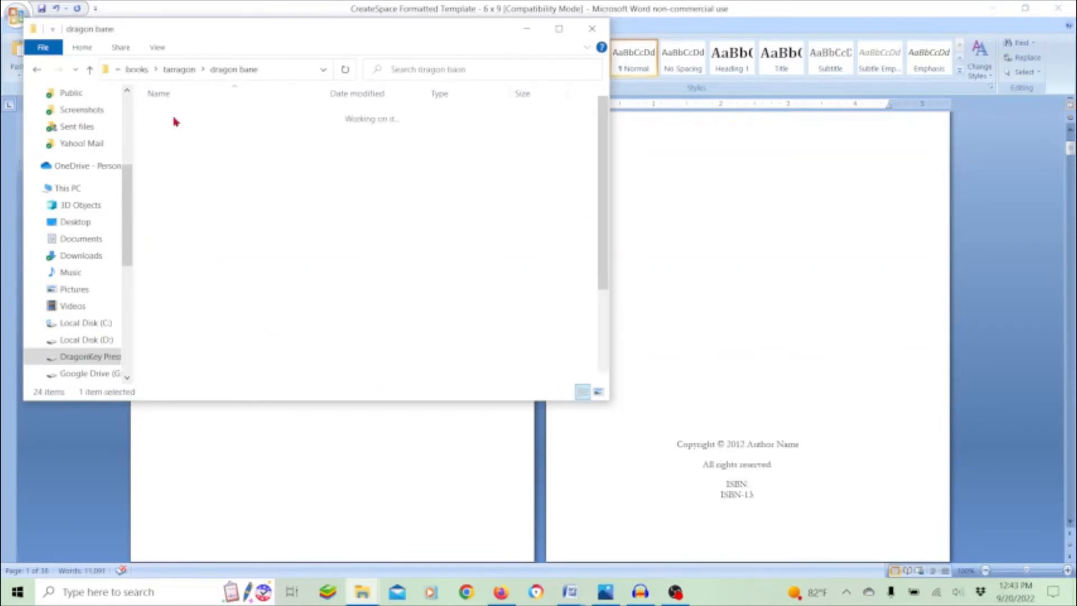
Open the PDF version of dragon bane 6 x 9 in Adobe Acrobat Reader DC.
left_click(198, 206)
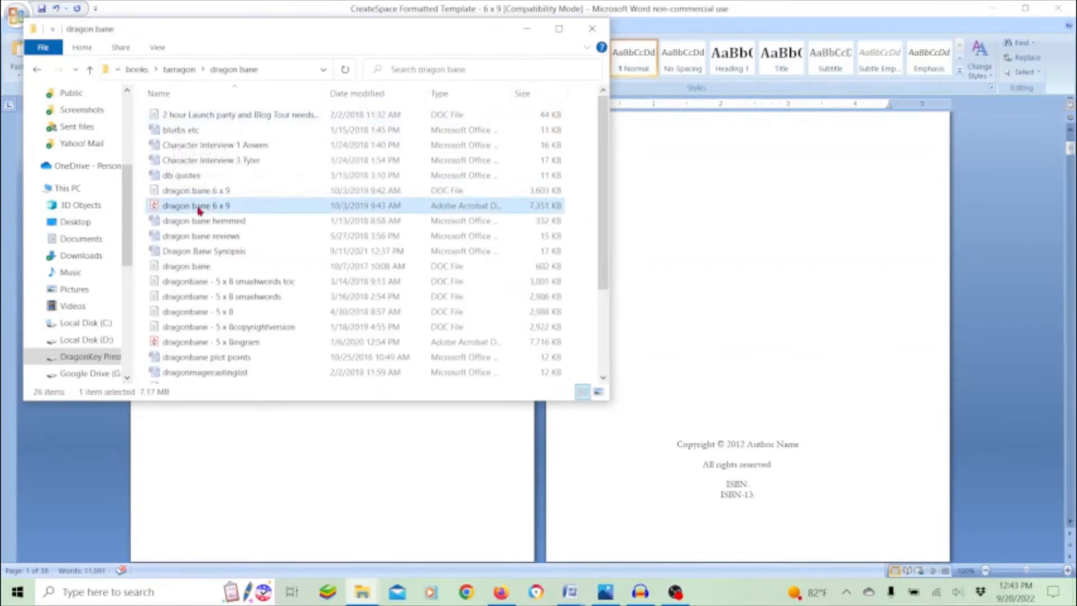
double_click(198, 206)
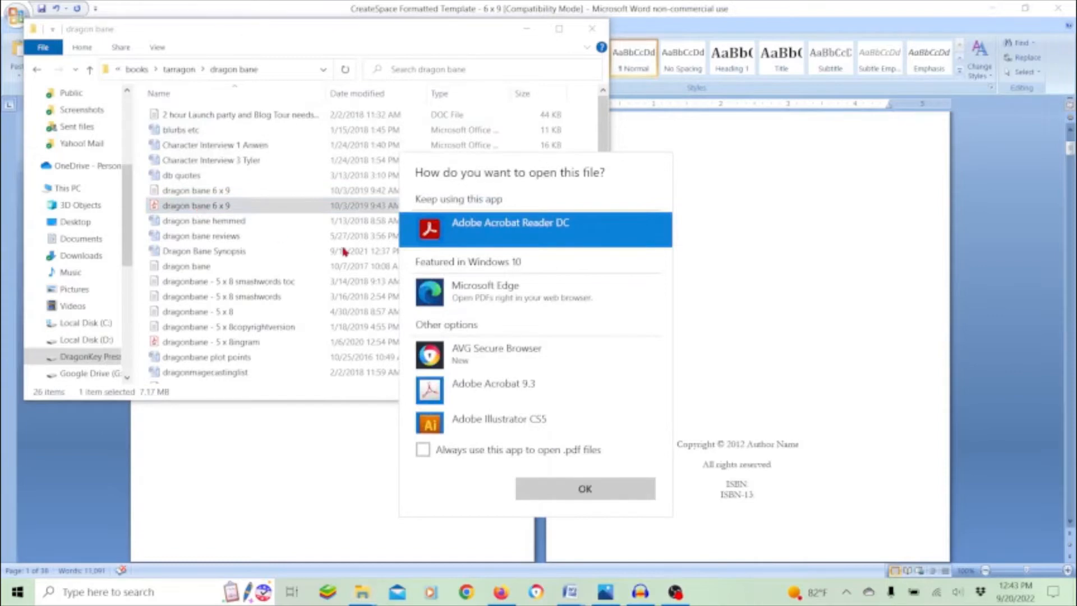
left_click(592, 494)
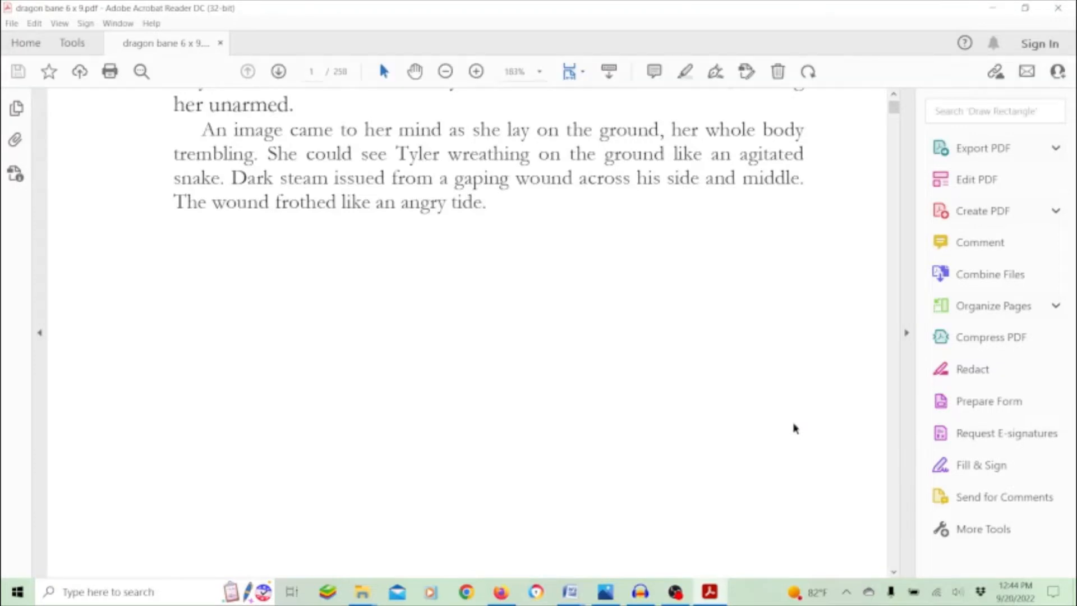
Return to the top of the book's first page and set the PDF zoom to 100%.
scroll(794, 427, "up", 3)
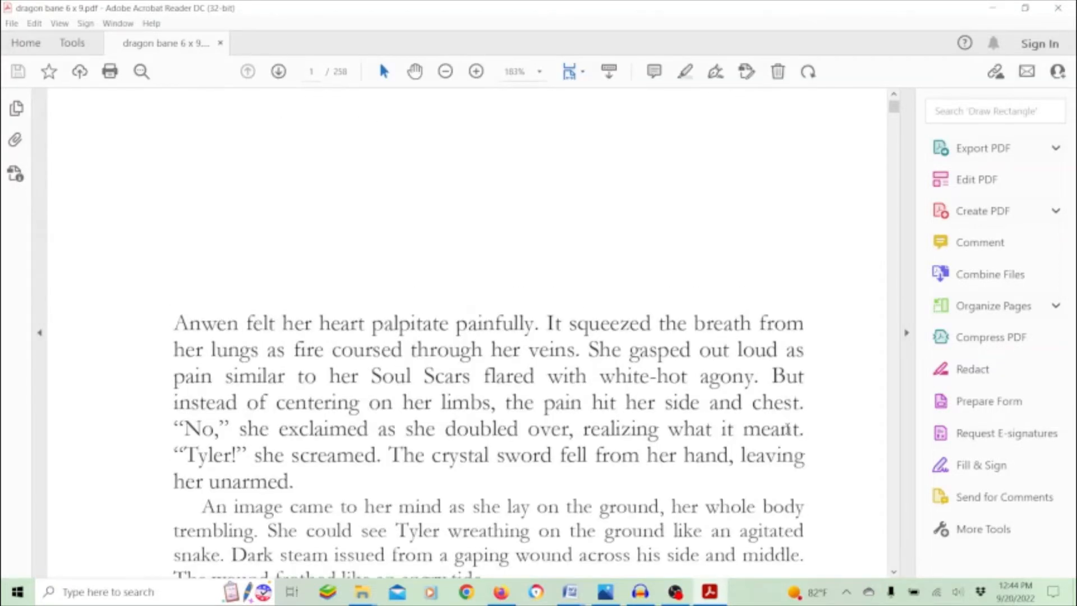
left_click(541, 73)
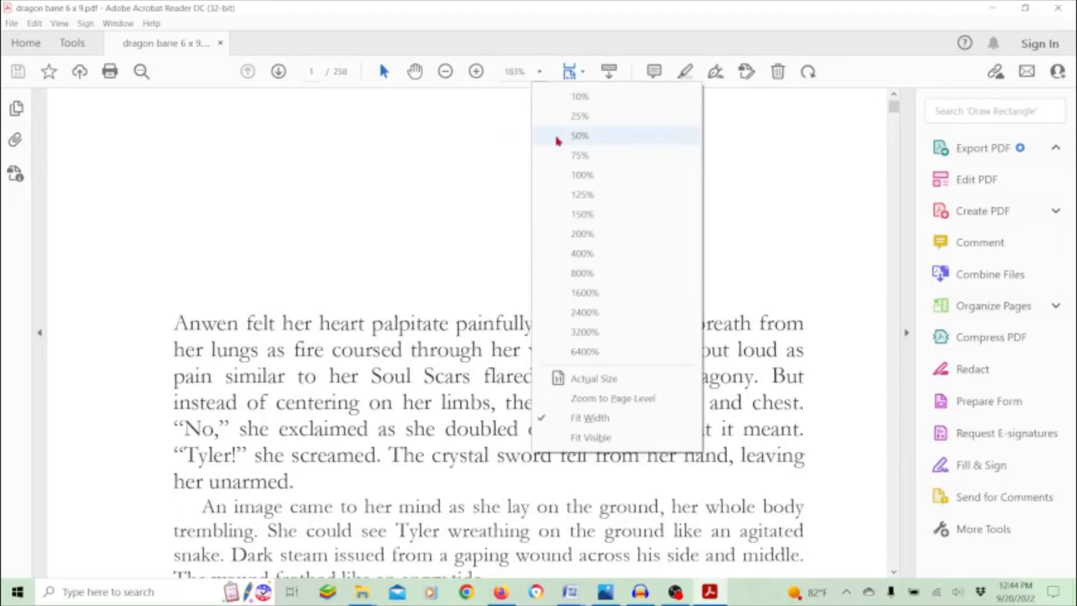
left_click(579, 182)
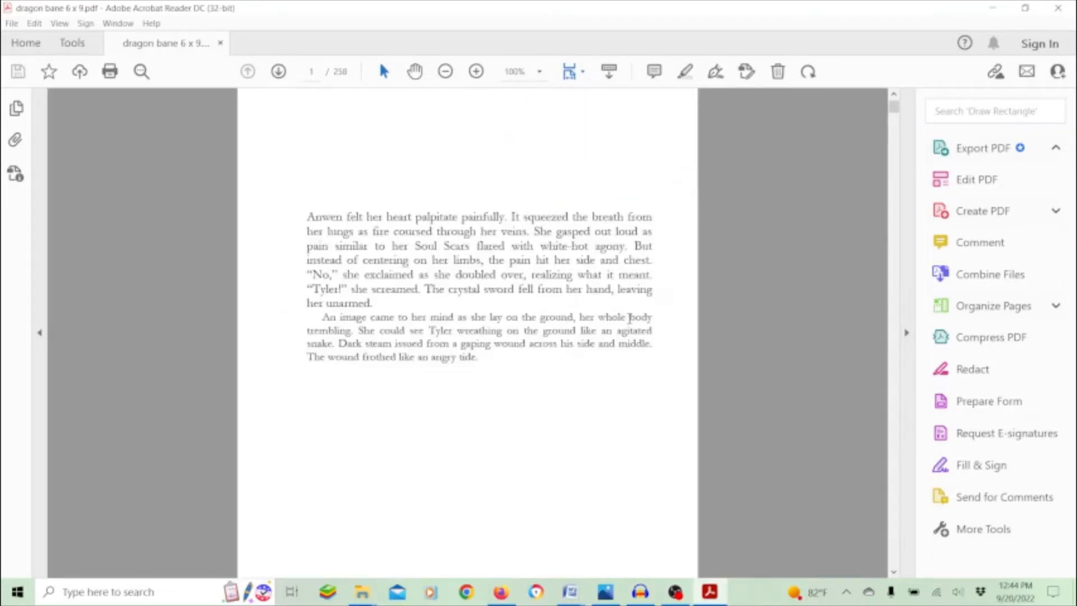
Review the finished book's front matter, from the list of other titles through the Tarragon half-title page to the copyright page.
scroll(629, 318, "down", 6)
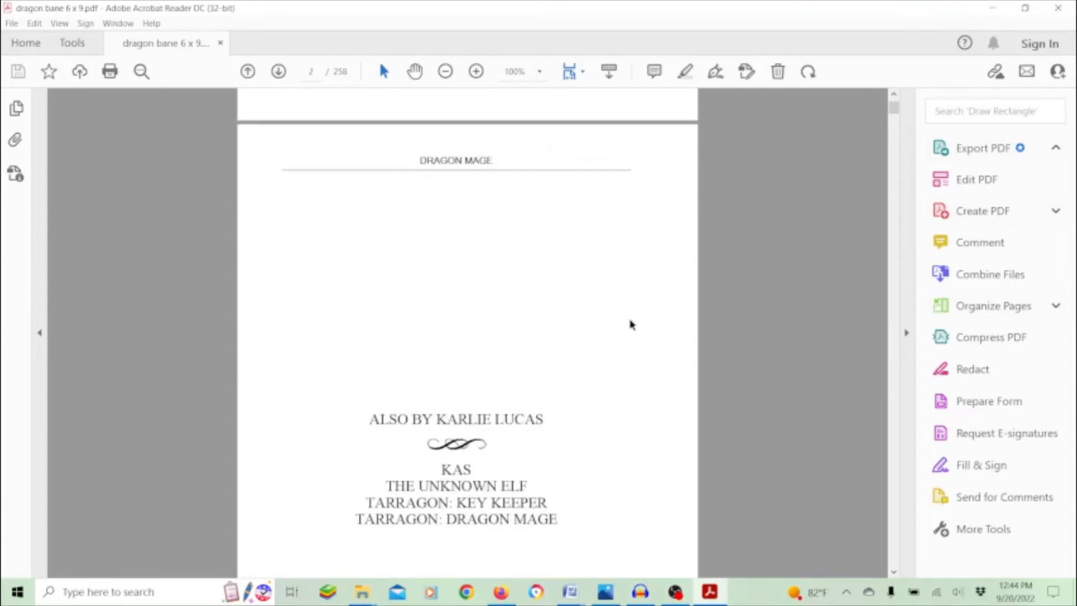
scroll(631, 325, "down", 10)
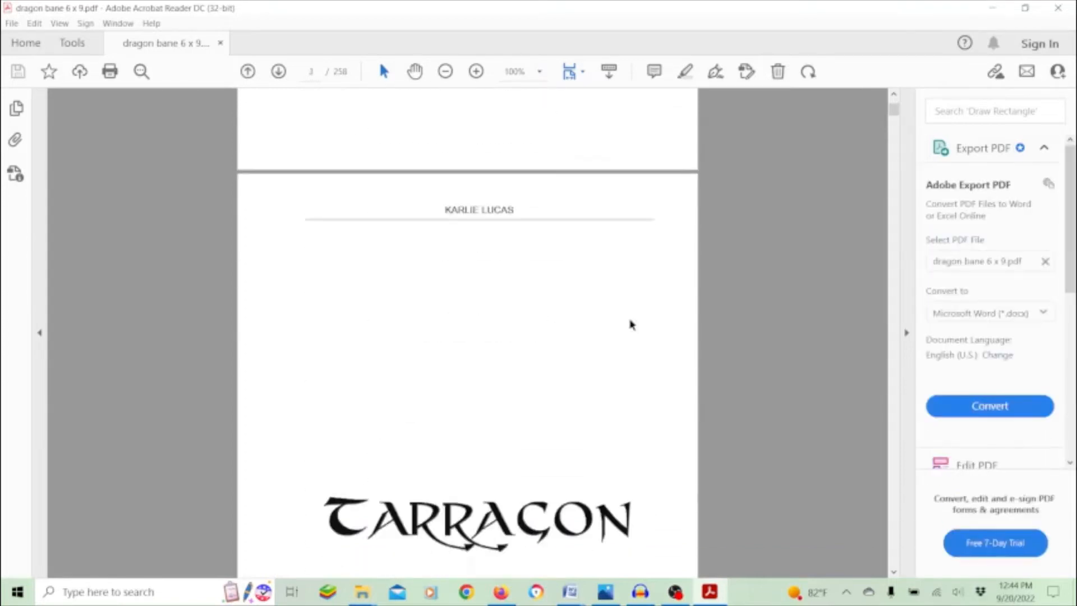
scroll(631, 324, "down", 3)
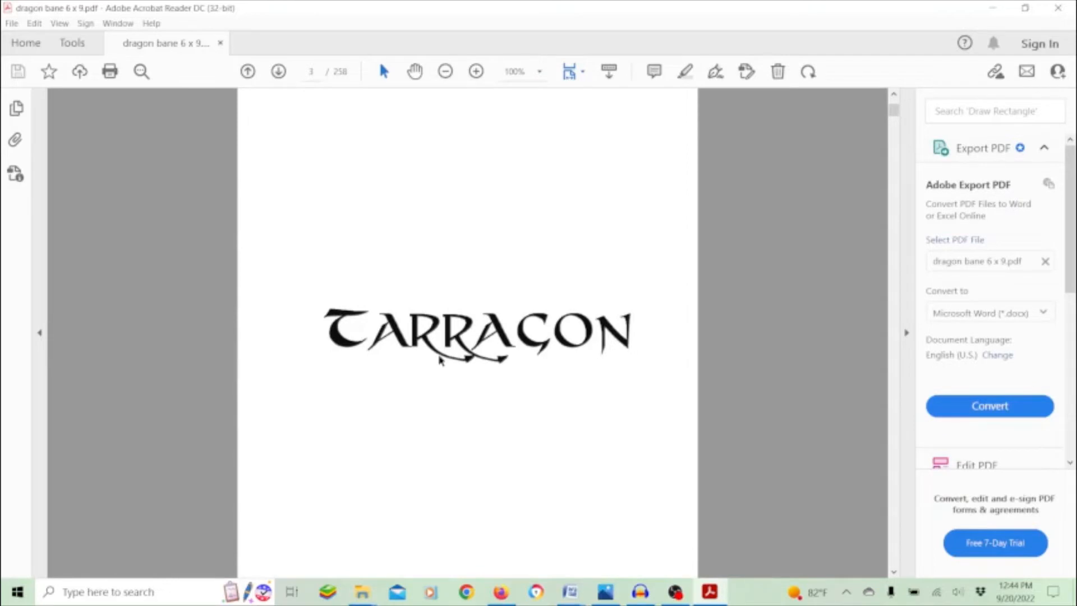
scroll(607, 378, "down", 10)
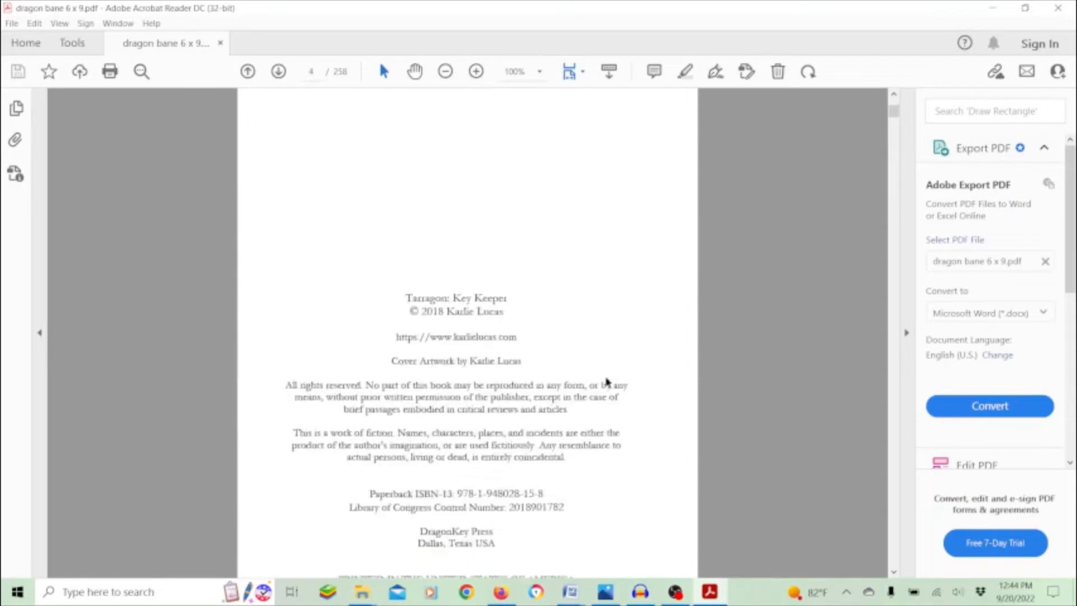
scroll(608, 381, "down", 2)
scroll(607, 380, "down", 1)
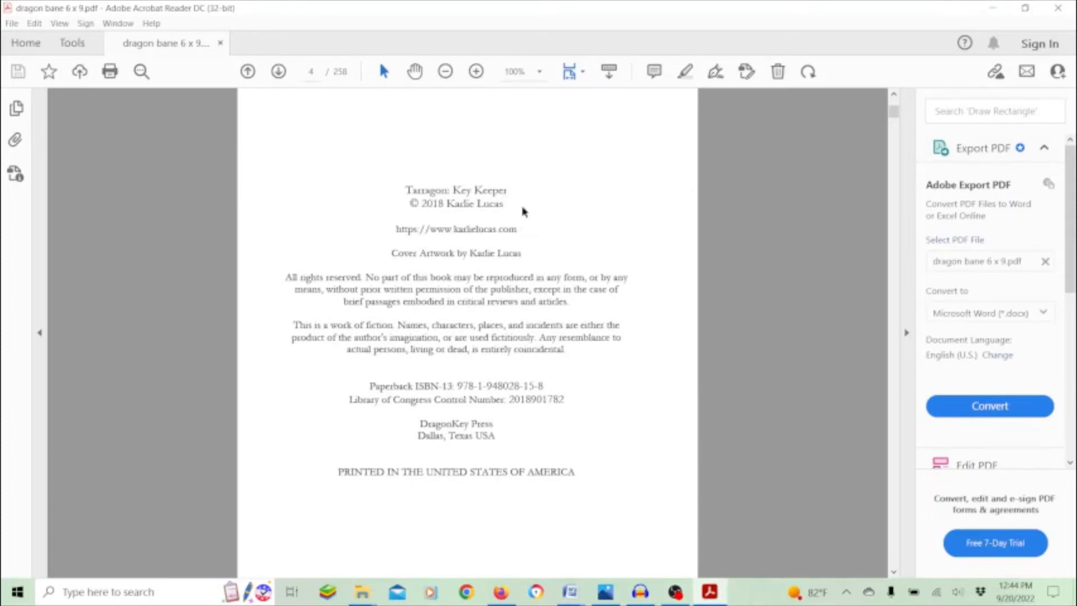
scroll(524, 212, "down", 2)
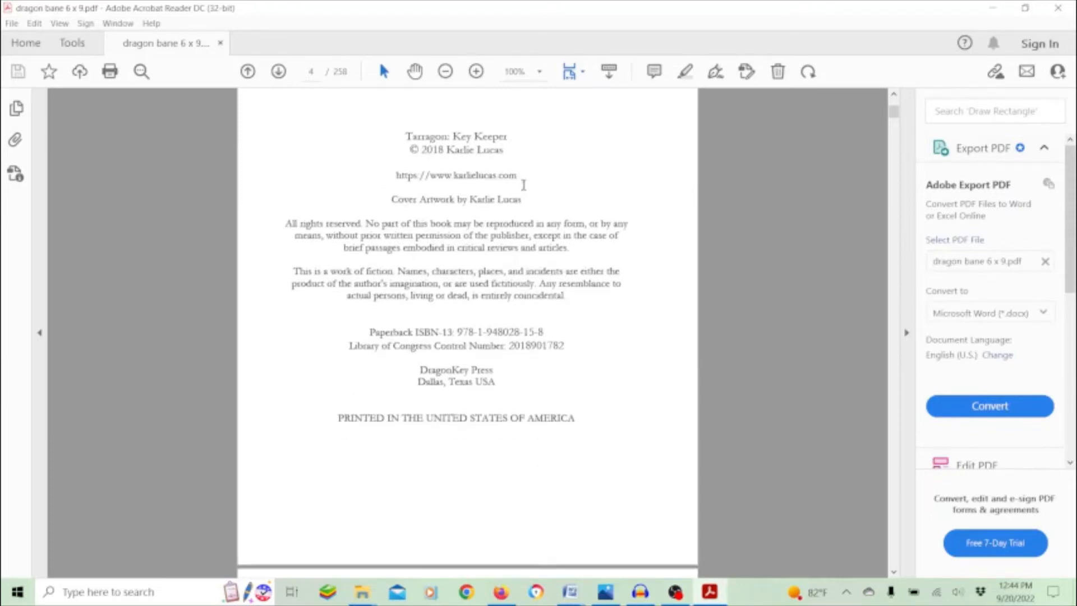
scroll(522, 185, "down", 1)
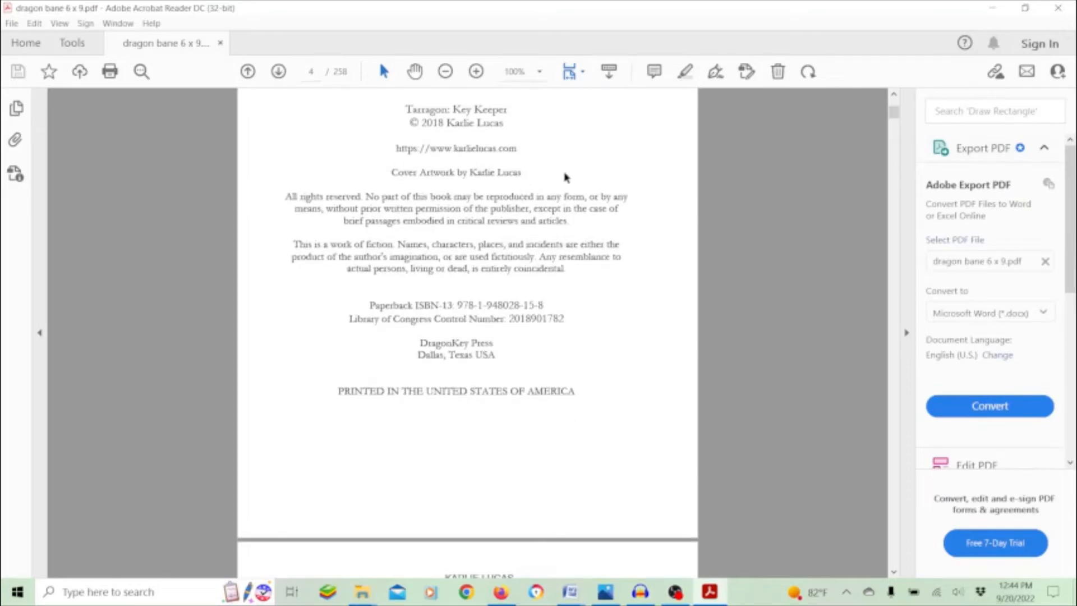
scroll(565, 177, "down", 1)
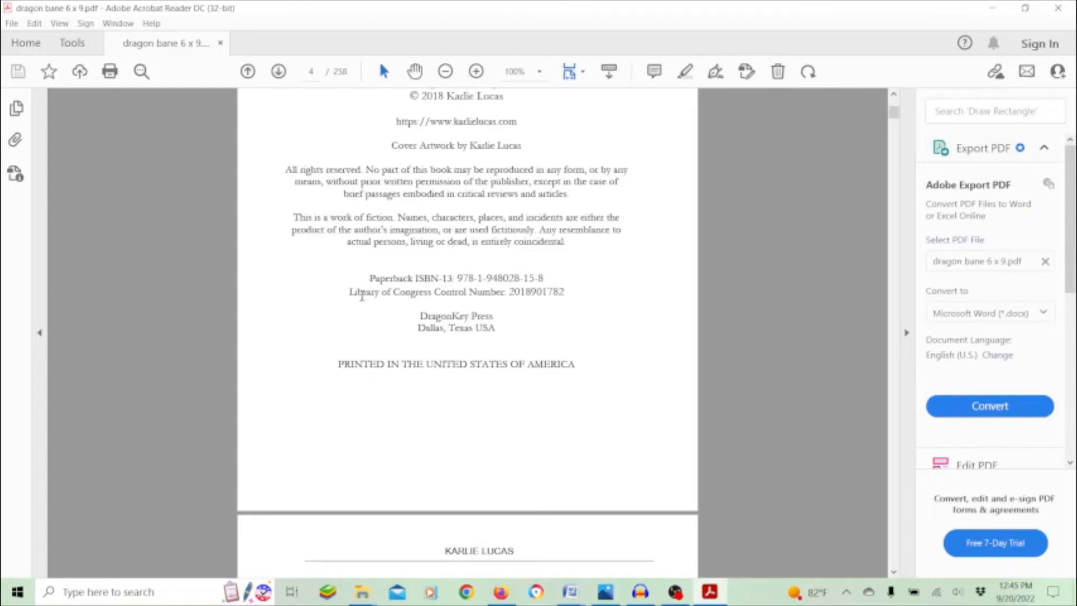
Highlight the copyright page lines from the Library of Congress Control Number through PRINTED IN THE UNITED STATES OF AMERICA.
left_click_drag(349, 291, 420, 314)
left_click(538, 320)
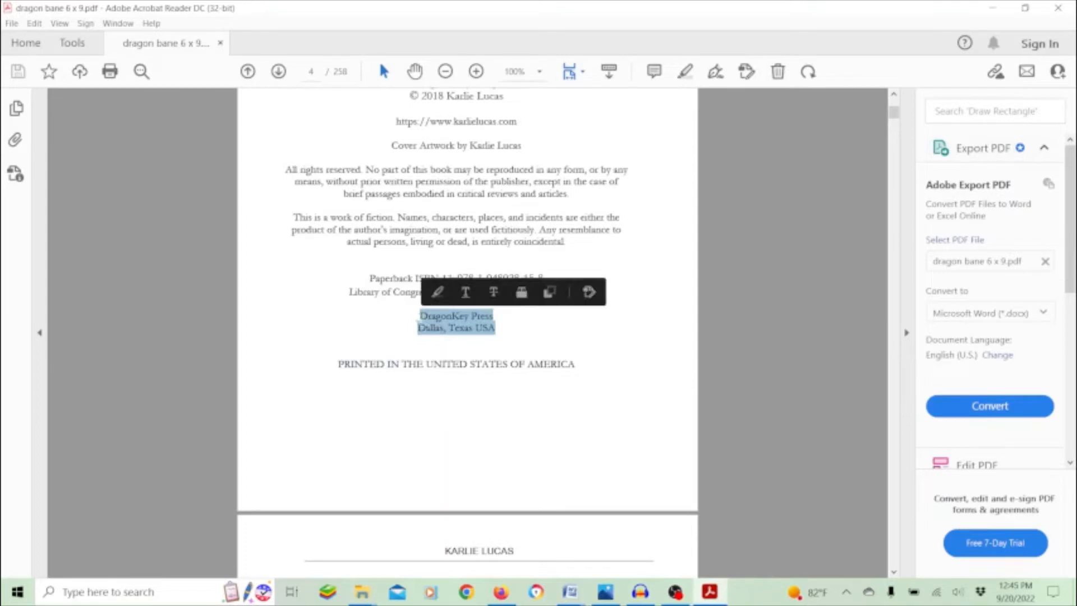
left_click(536, 338)
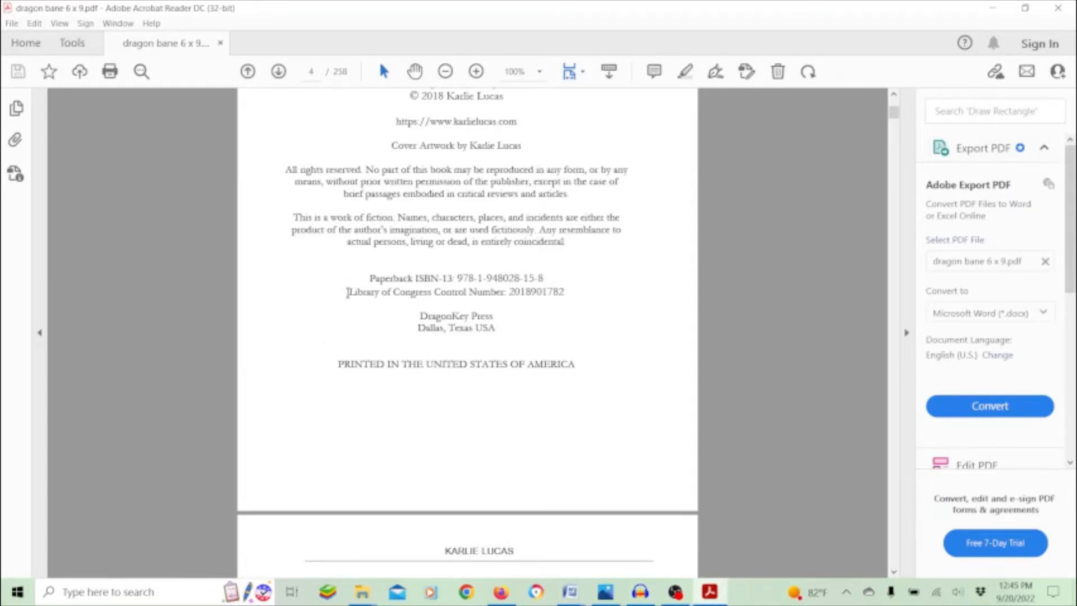
left_click_drag(341, 287, 620, 386)
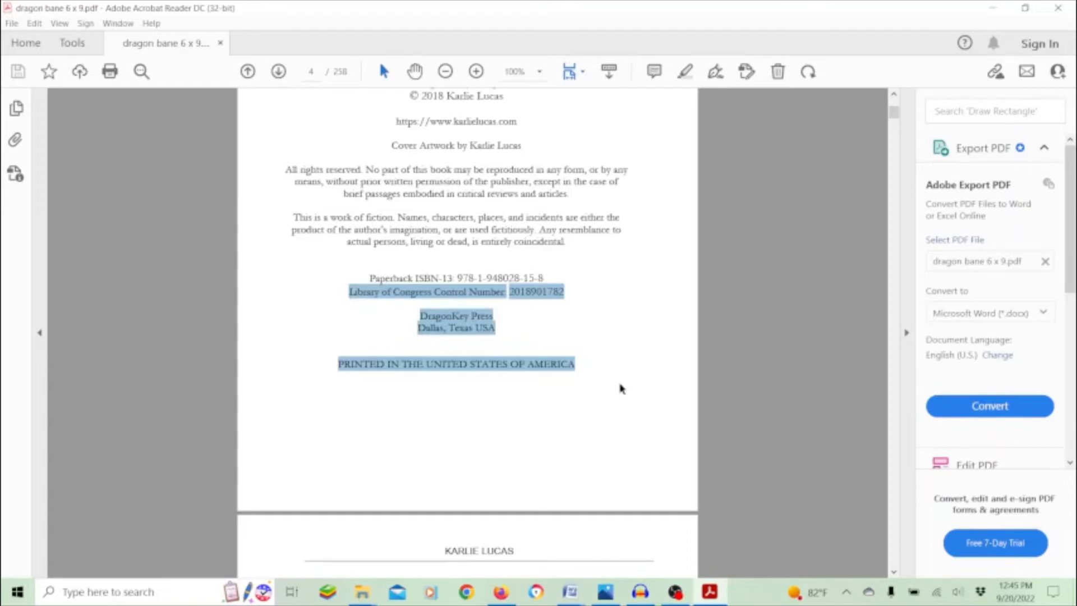
Clear the text selection, highlight the author name in the title page header, and examine the Tarragon Dragon Bane title and dragon artwork.
scroll(620, 388, "down", 5)
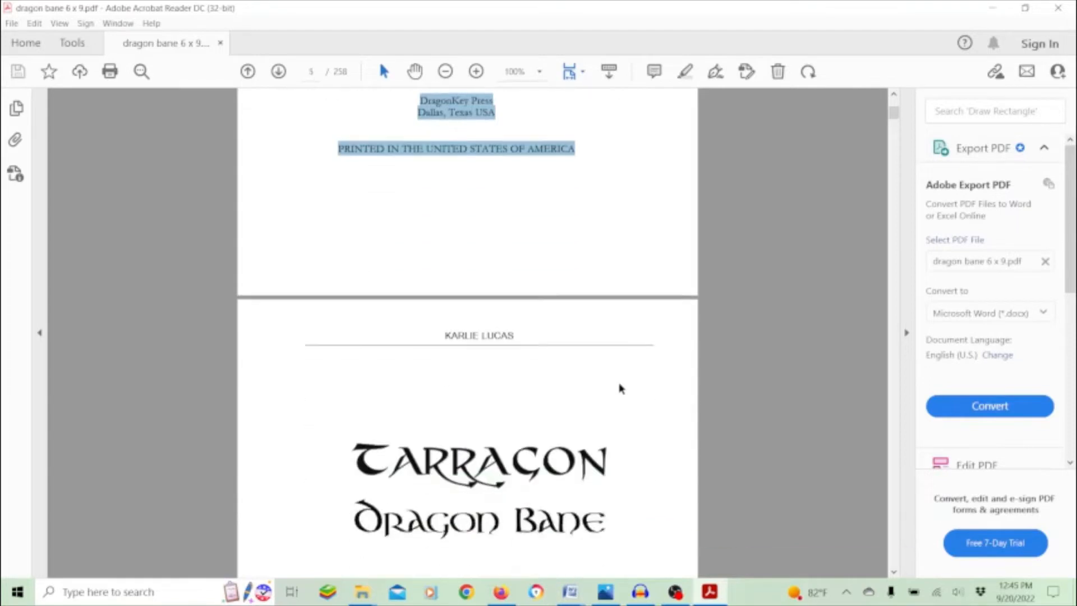
left_click(620, 388)
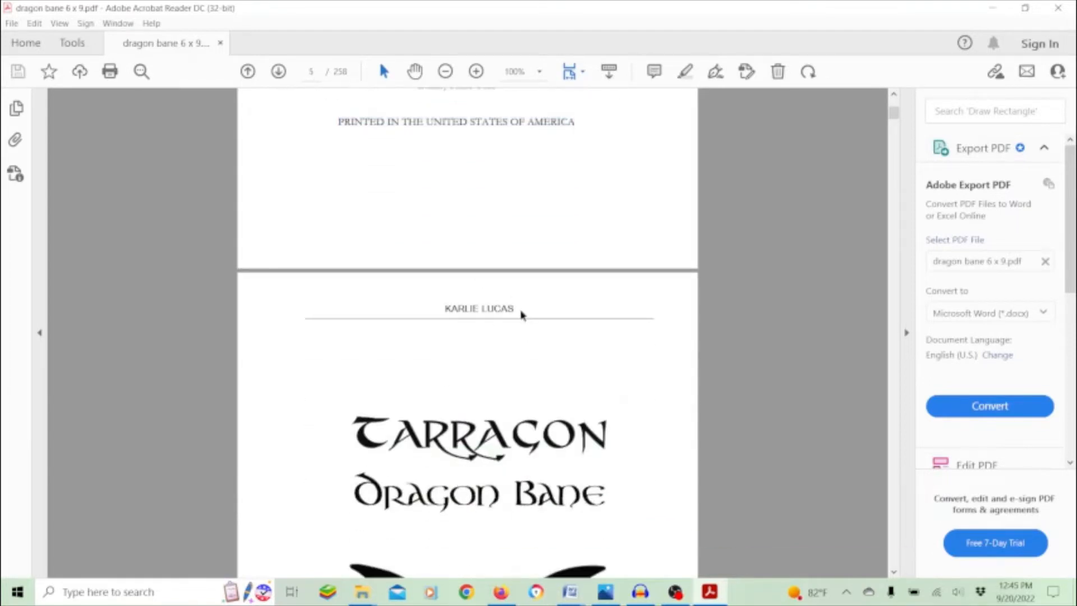
mouse_move(502, 310)
left_mouse_down()
mouse_move(418, 308)
mouse_move(436, 311)
left_mouse_up()
scroll(516, 342, "down", 3)
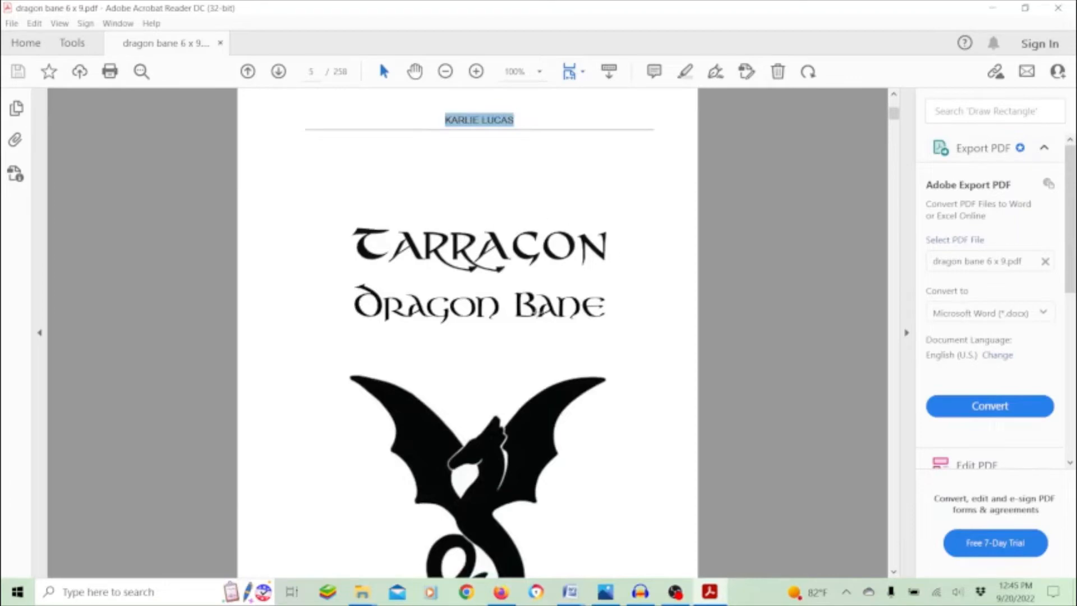
scroll(560, 209, "down", 1)
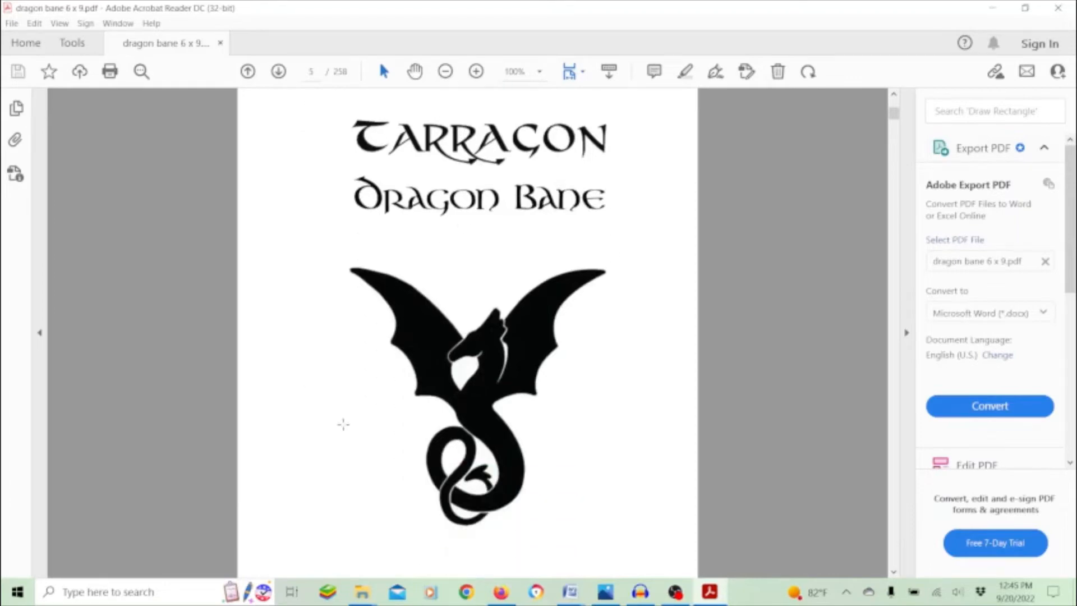
Examine the two-page map spread, the blank page after it and the opening page of chapter ONE.
scroll(492, 357, "down", 5)
scroll(492, 358, "down", 4)
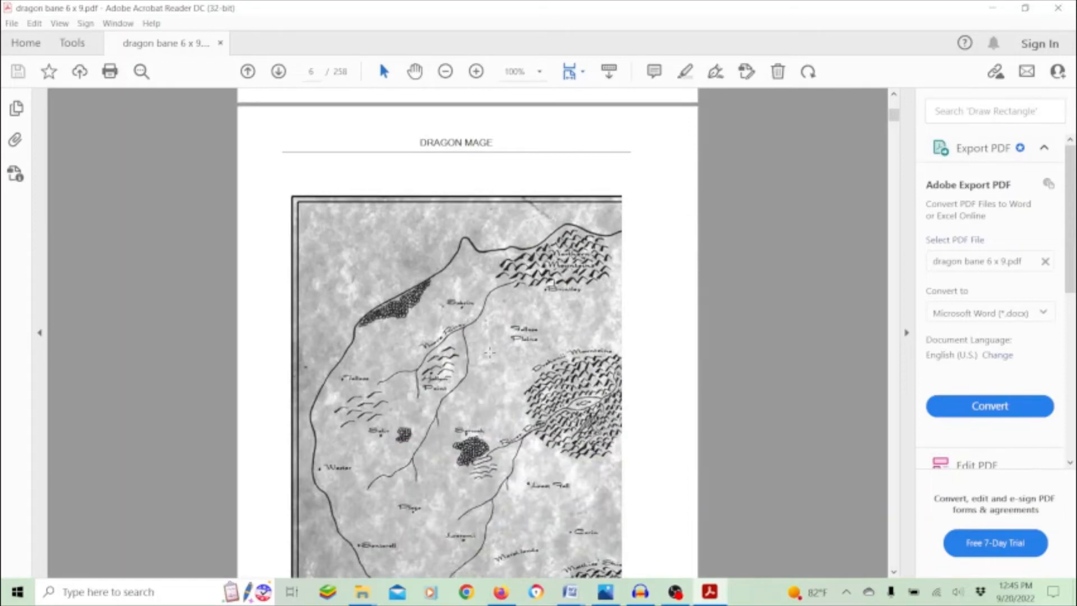
scroll(489, 352, "down", 8)
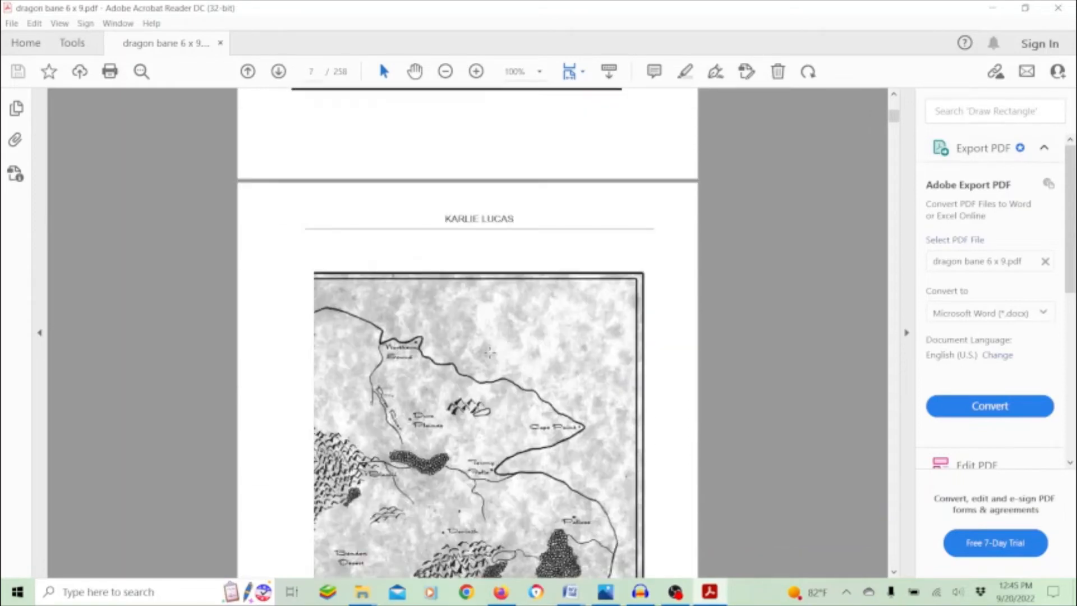
scroll(489, 353, "down", 10)
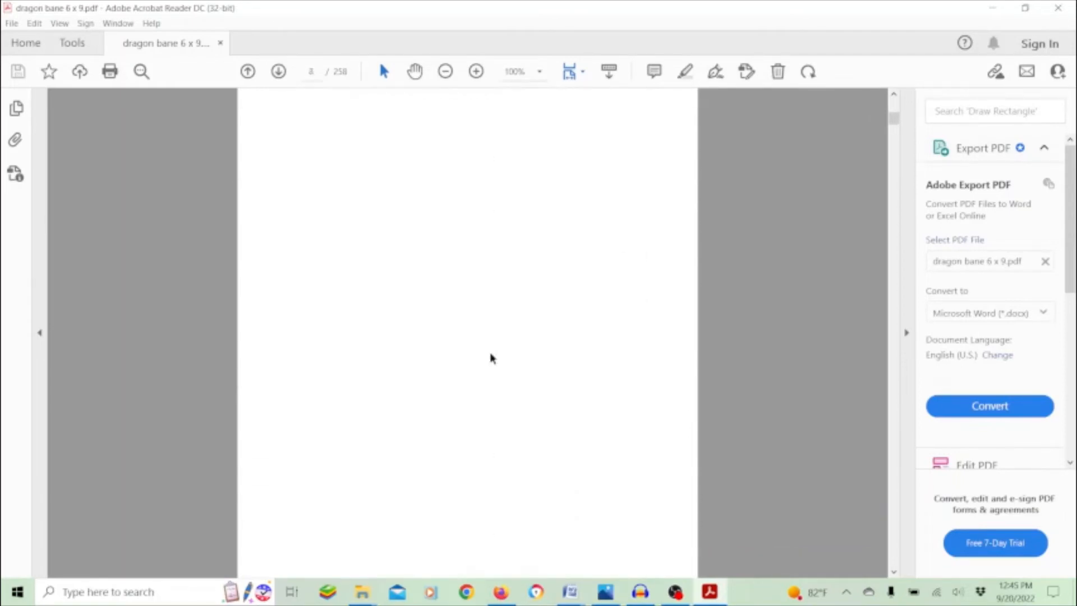
scroll(492, 358, "down", 4)
scroll(602, 189, "up", 3)
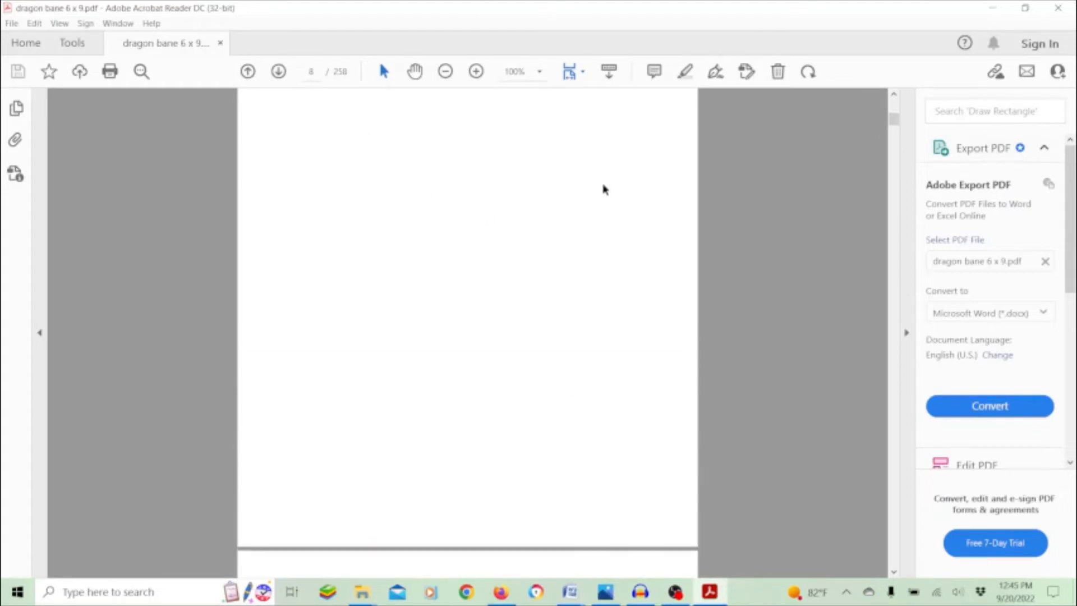
scroll(602, 189, "up", 1)
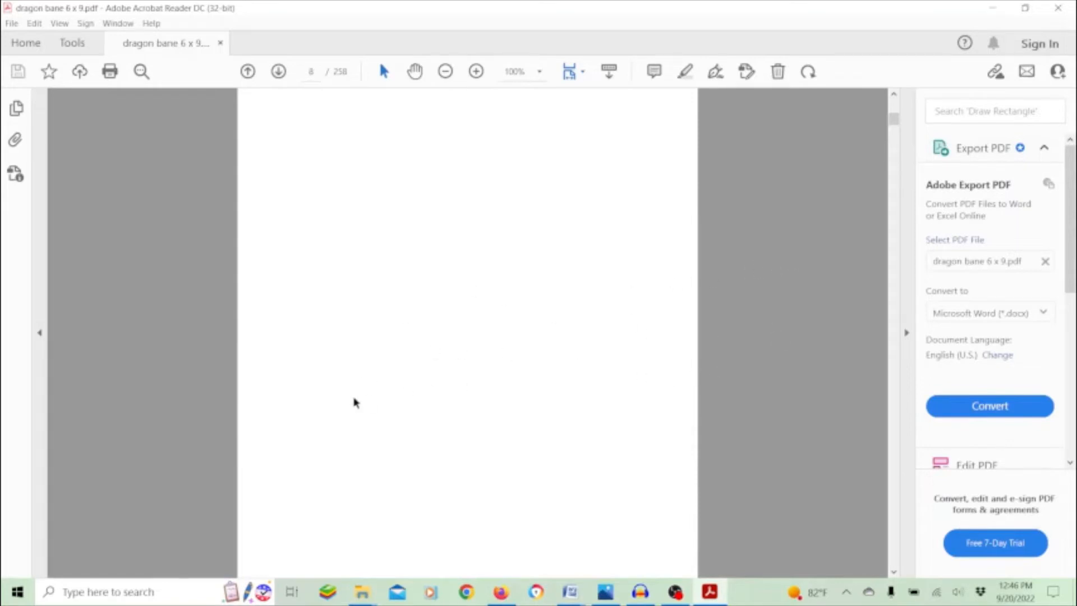
scroll(355, 402, "down", 5)
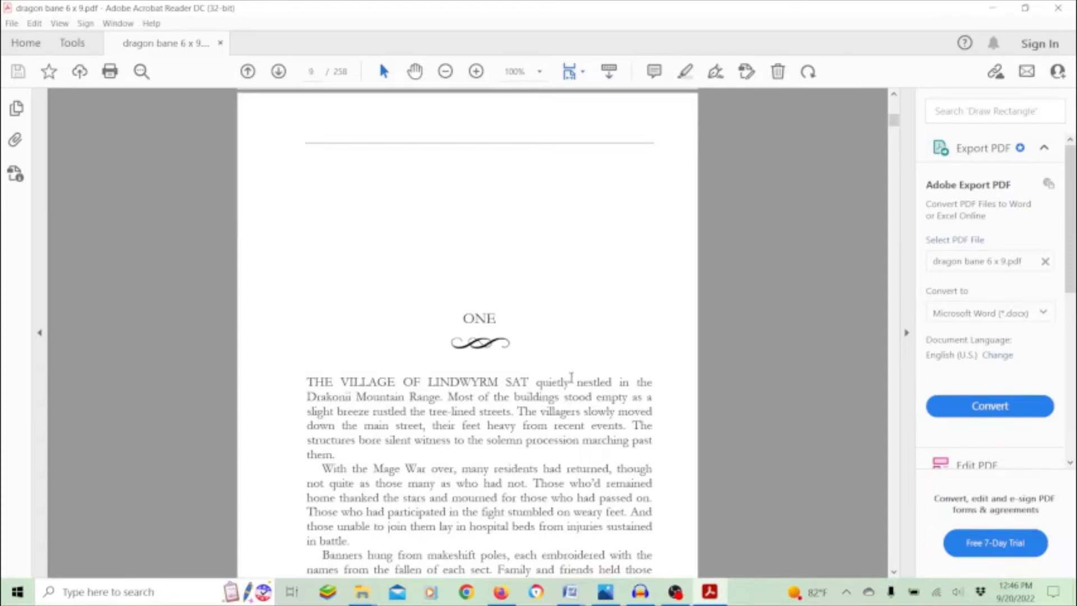
scroll(571, 377, "down", 1)
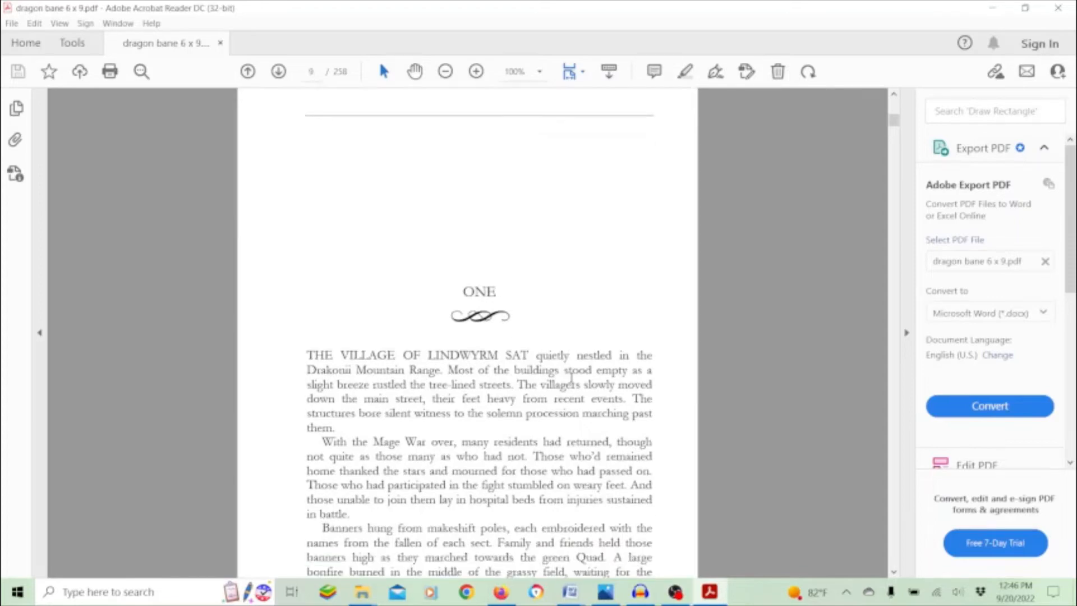
Switch back to the CreateSpace 6 x 9 template in Word and review its copyright and dedication pages.
left_click(994, 8)
left_click(847, 248)
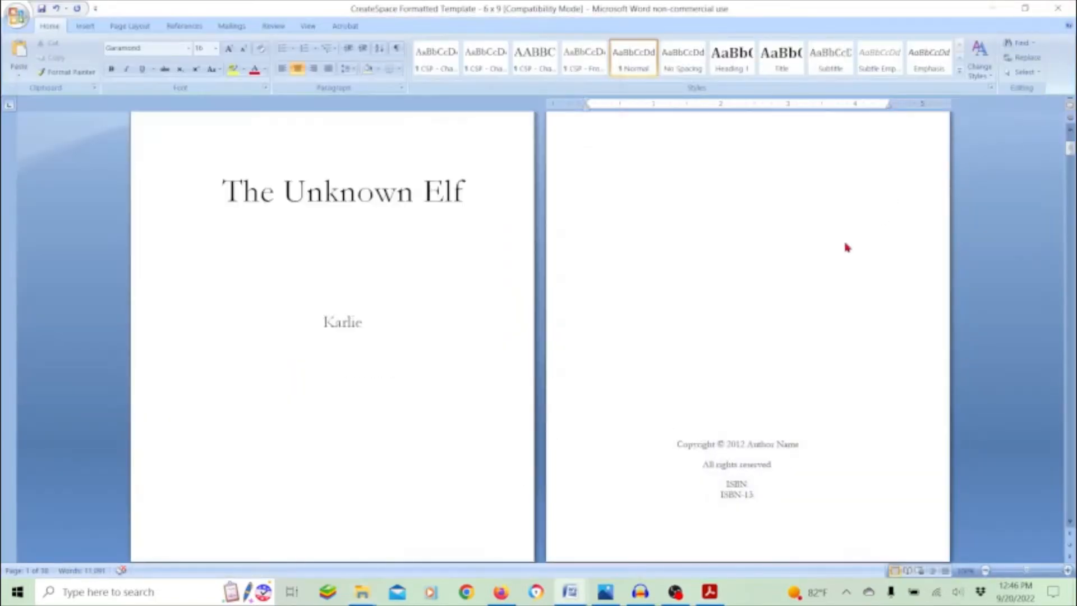
scroll(847, 248, "down", 10)
scroll(838, 243, "up", 3)
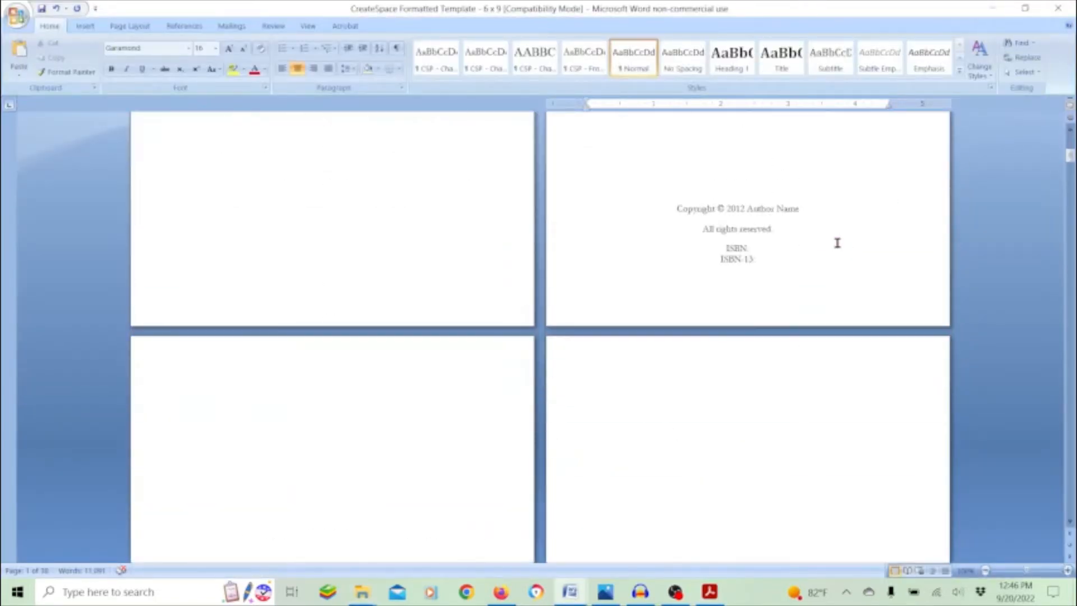
scroll(745, 145, "down", 4)
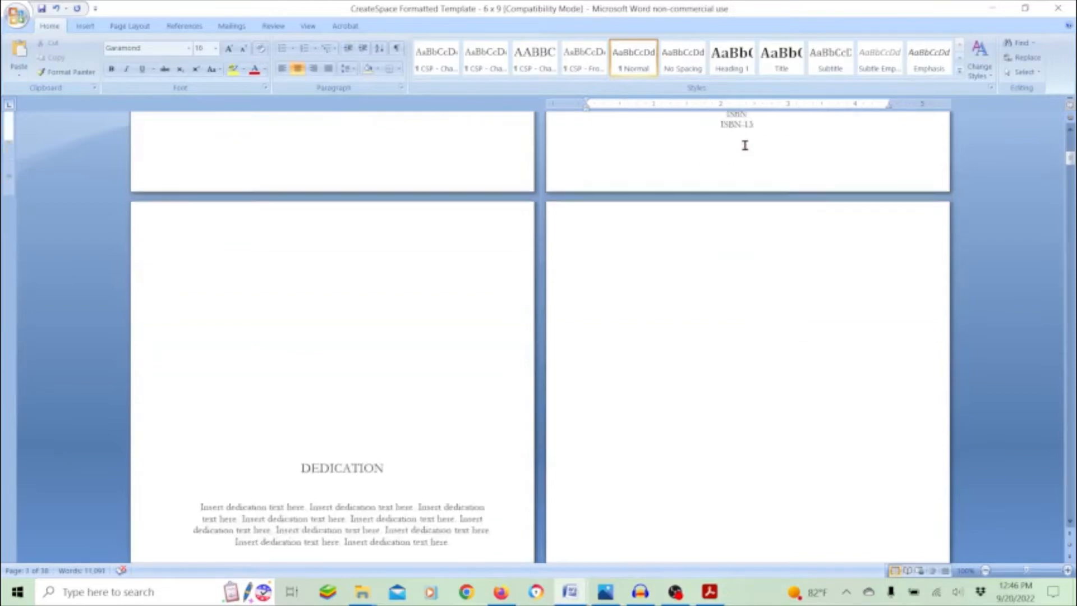
scroll(744, 145, "down", 8)
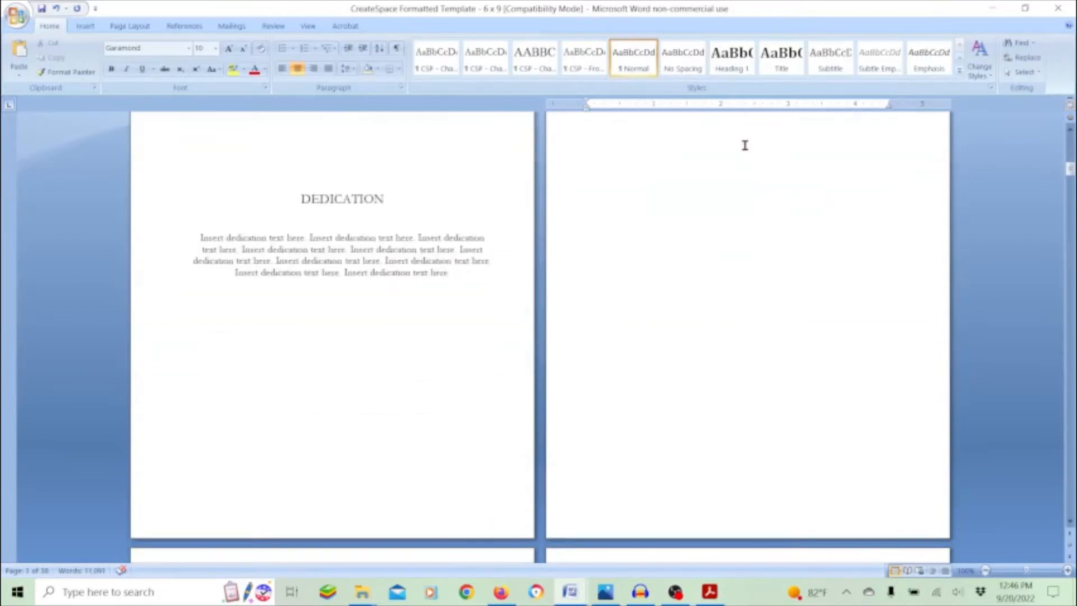
scroll(742, 185, "up", 1)
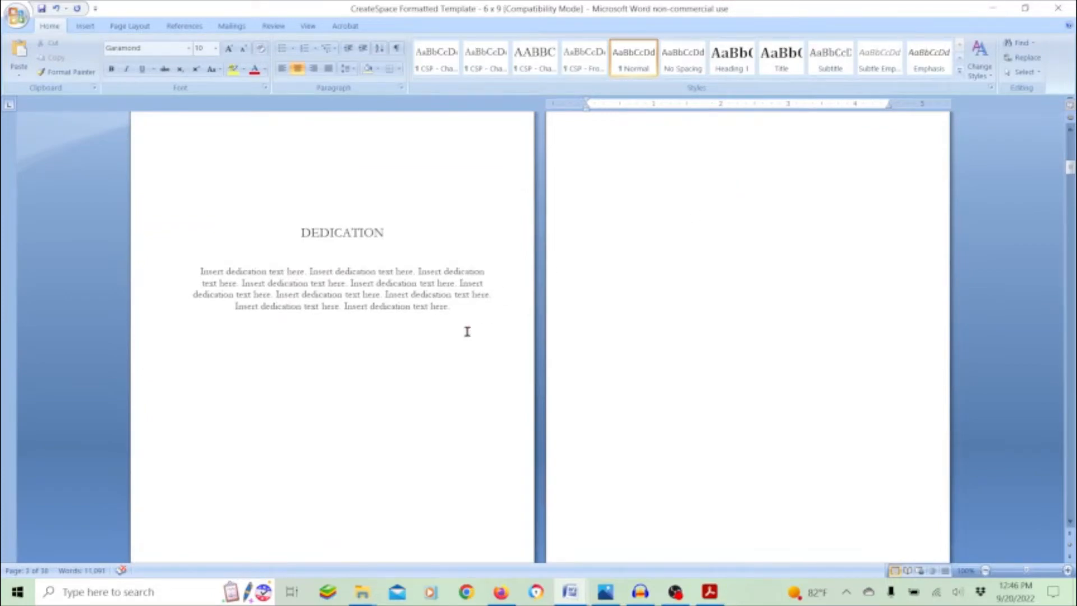
Place the cursor in the DEDICATION heading to check its style, and look through the following pages to the contents list.
left_click(317, 233)
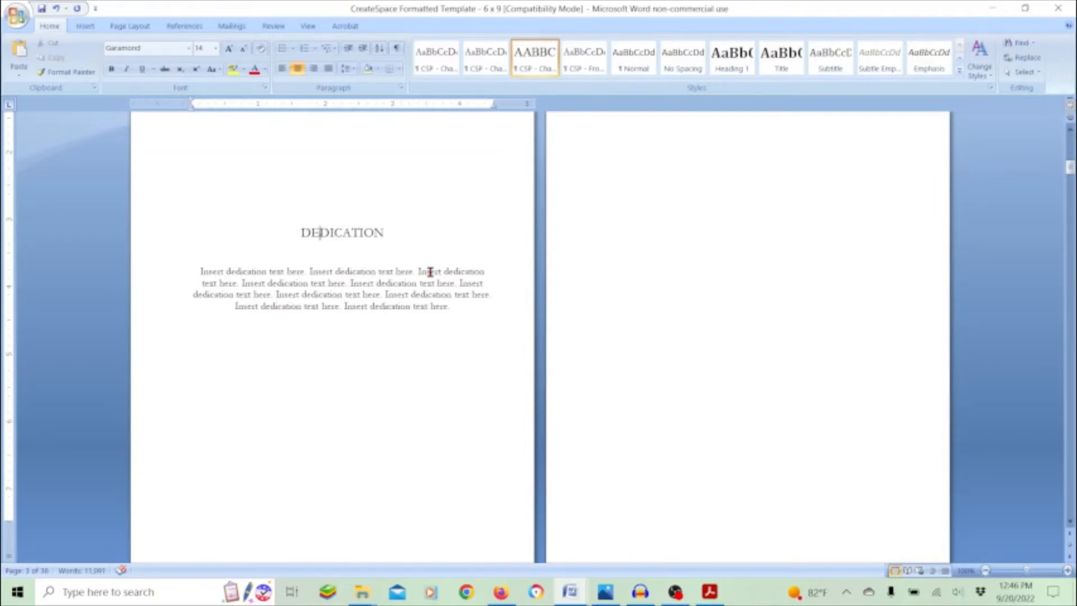
scroll(465, 298, "down", 3)
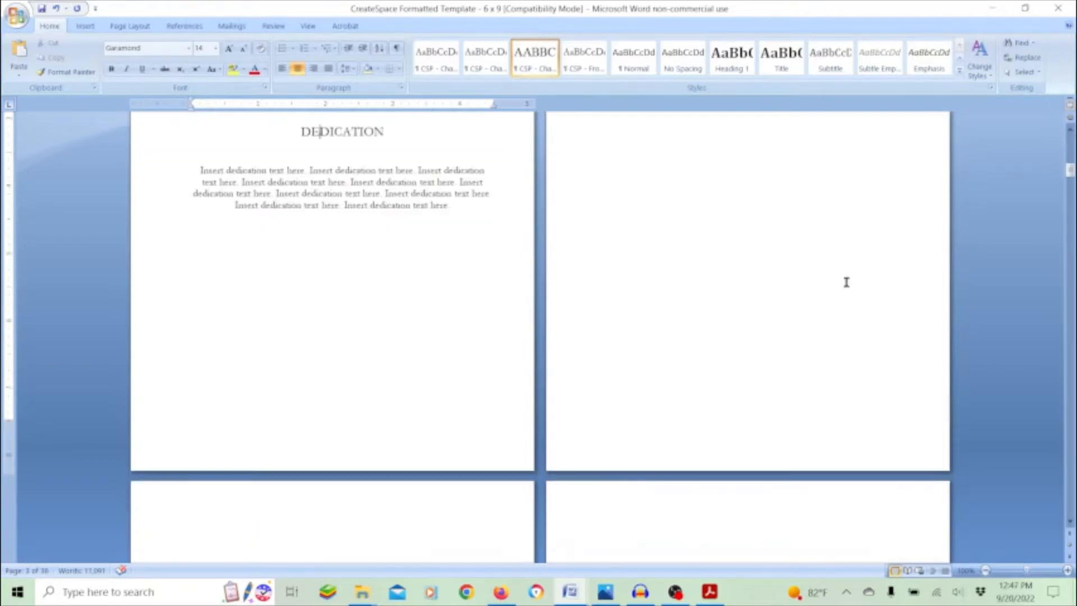
scroll(853, 280, "down", 1)
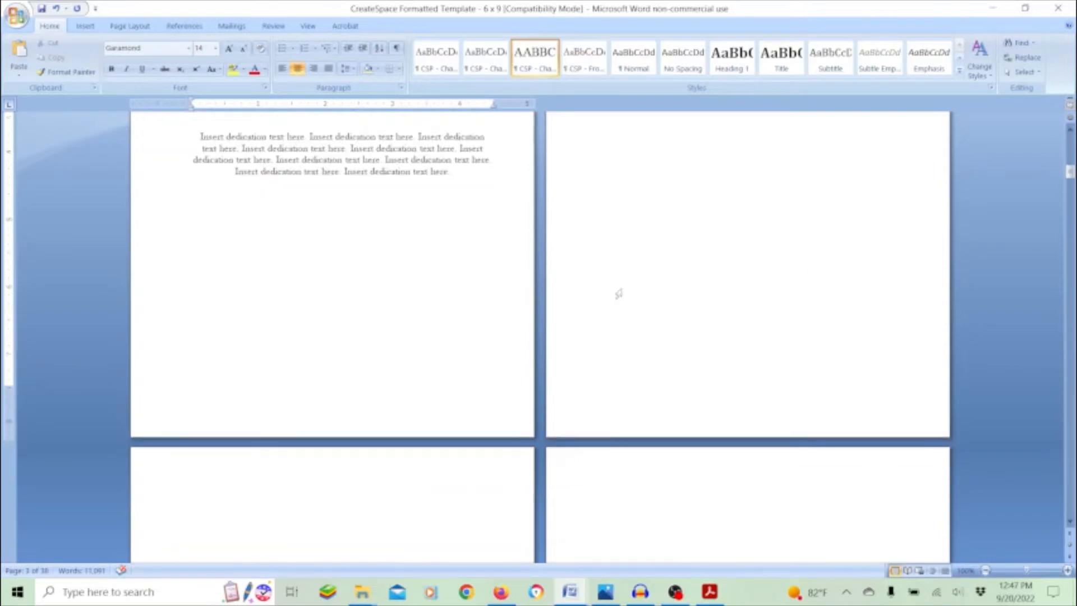
scroll(410, 530, "down", 5)
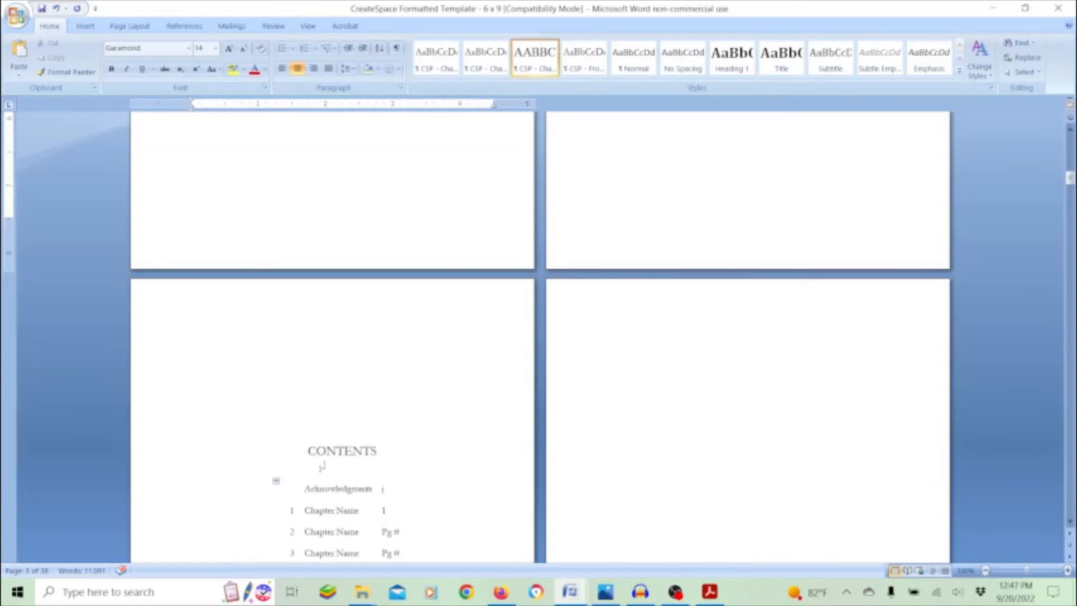
scroll(343, 431, "down", 5)
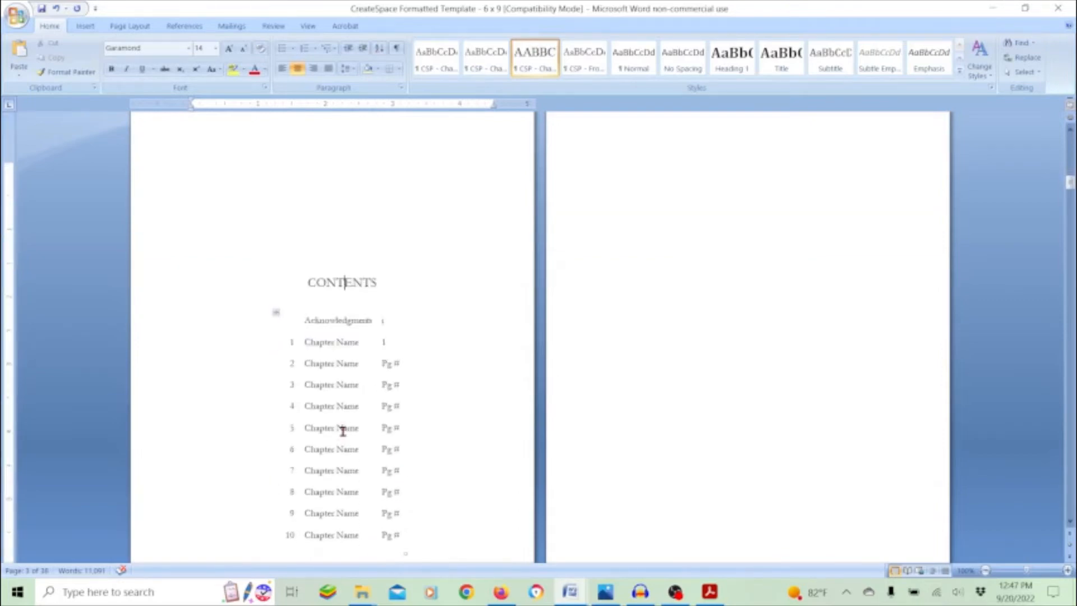
Place the cursor in the first chapter's name and the second chapter's page number in the CONTENTS table to check their style.
scroll(343, 430, "down", 2)
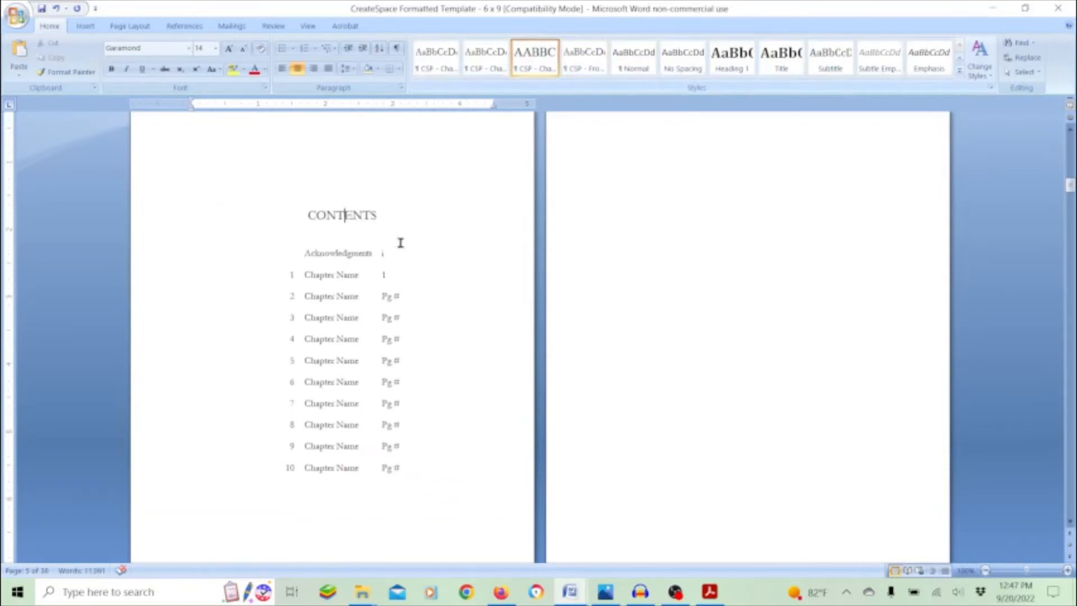
left_click(317, 276)
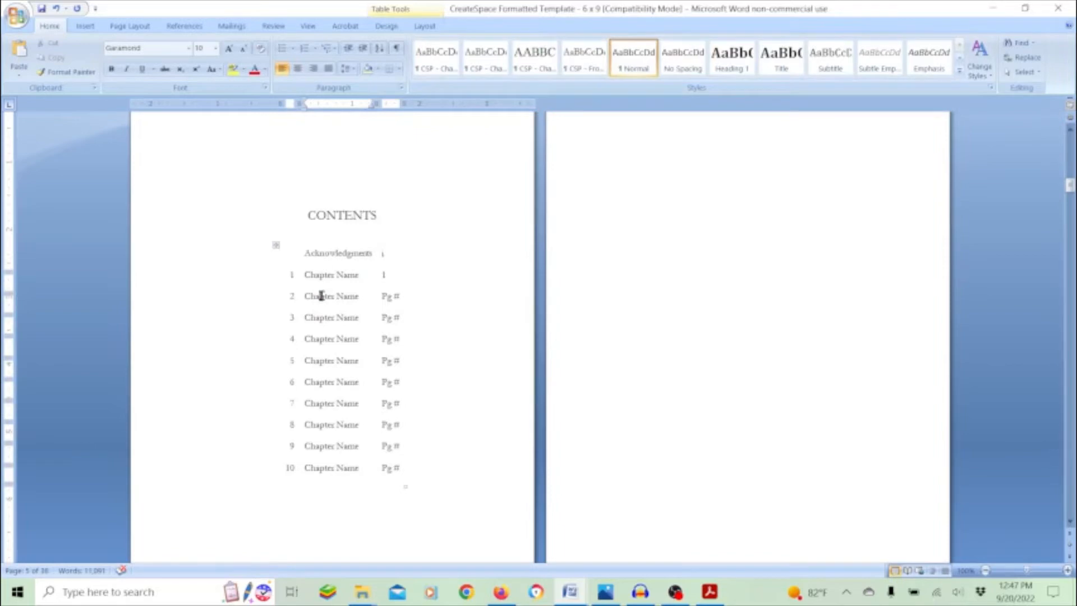
left_click(391, 297)
Apply the CSP - Front Matter Body Text style to the dedication paragraph and open that style for modification.
scroll(698, 242, "up", 5)
scroll(697, 242, "up", 10)
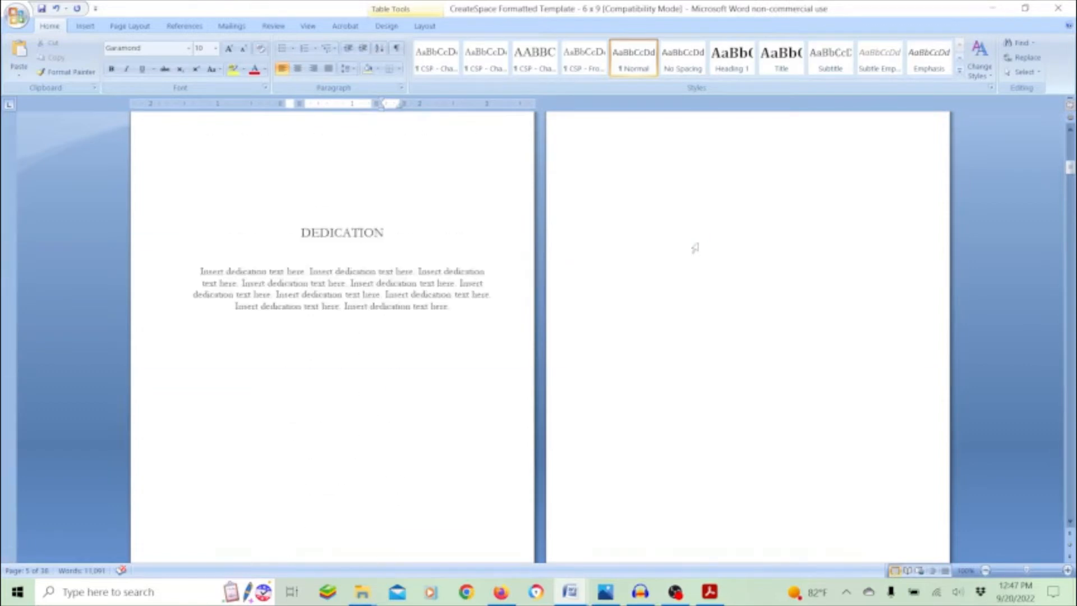
left_click(296, 280)
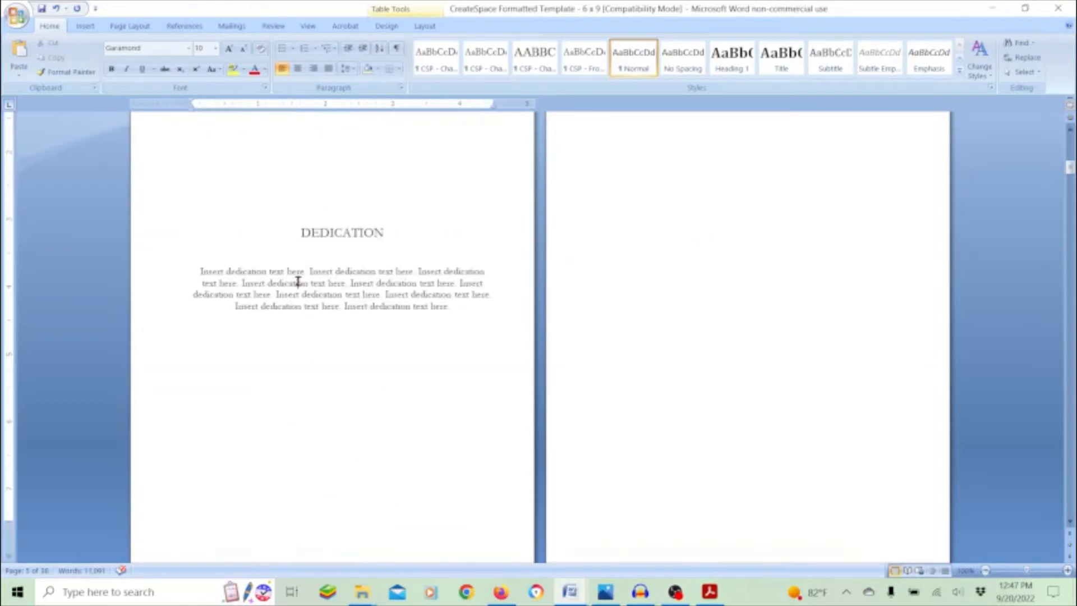
left_click(586, 60)
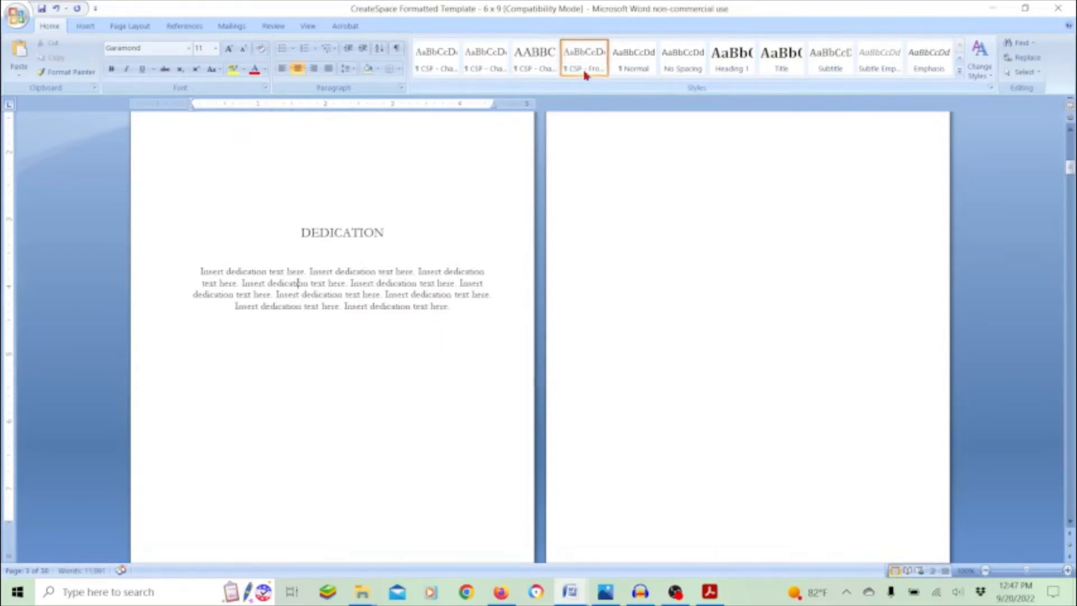
right_click(585, 75)
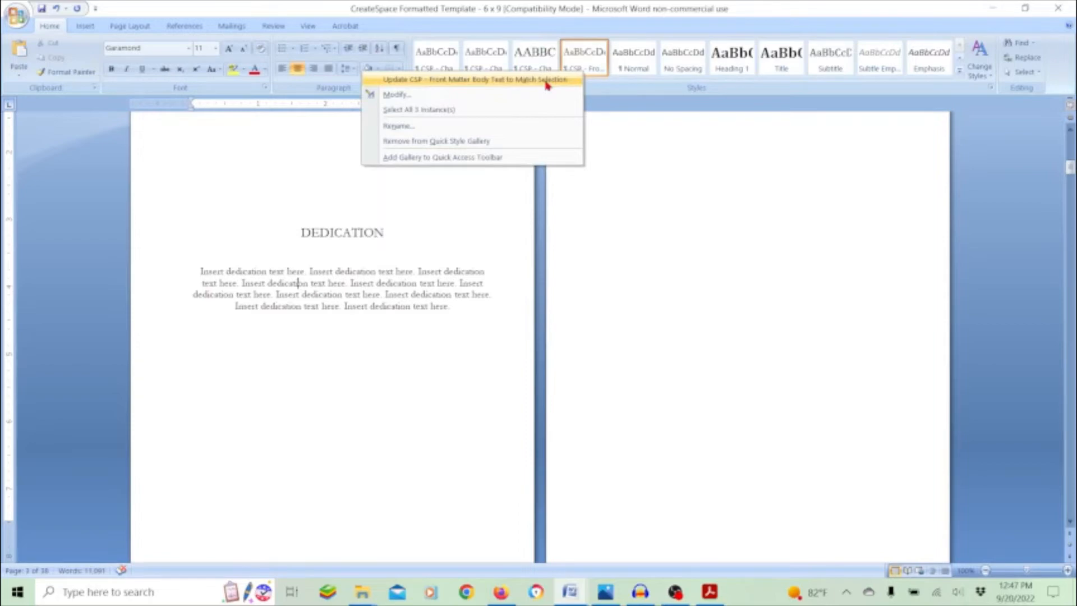
left_click(528, 96)
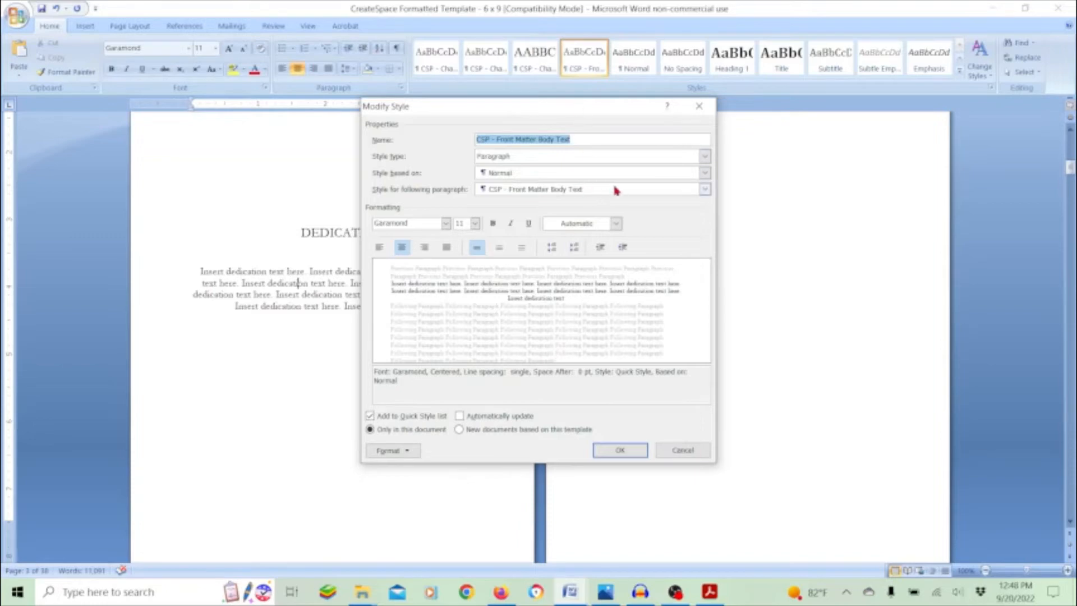
Look through the styles available for the following paragraph, and close the style settings without changes.
left_click(705, 189)
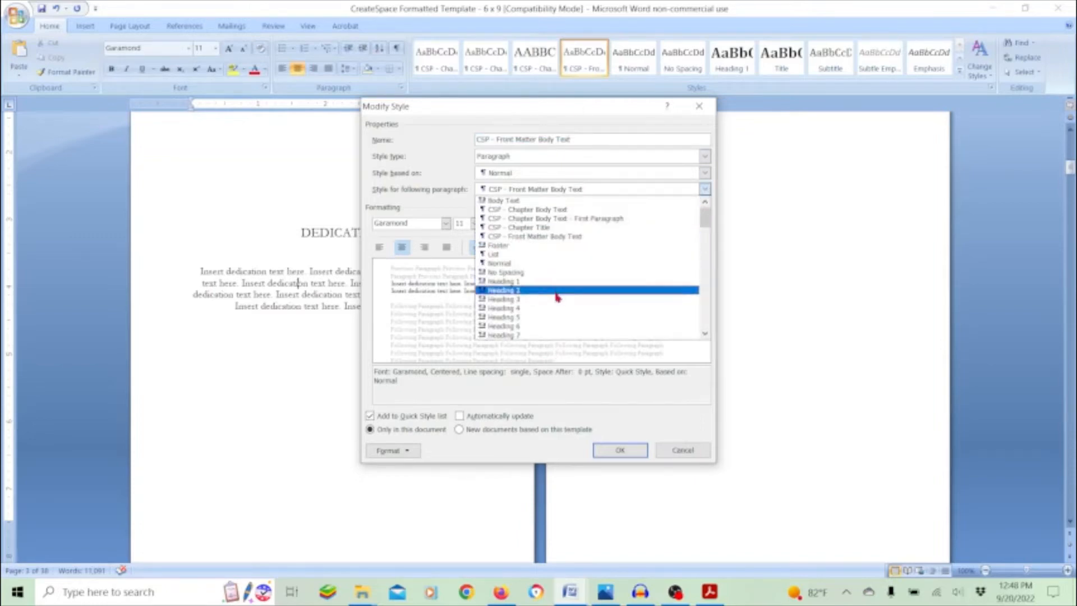
scroll(537, 320, "down", 5)
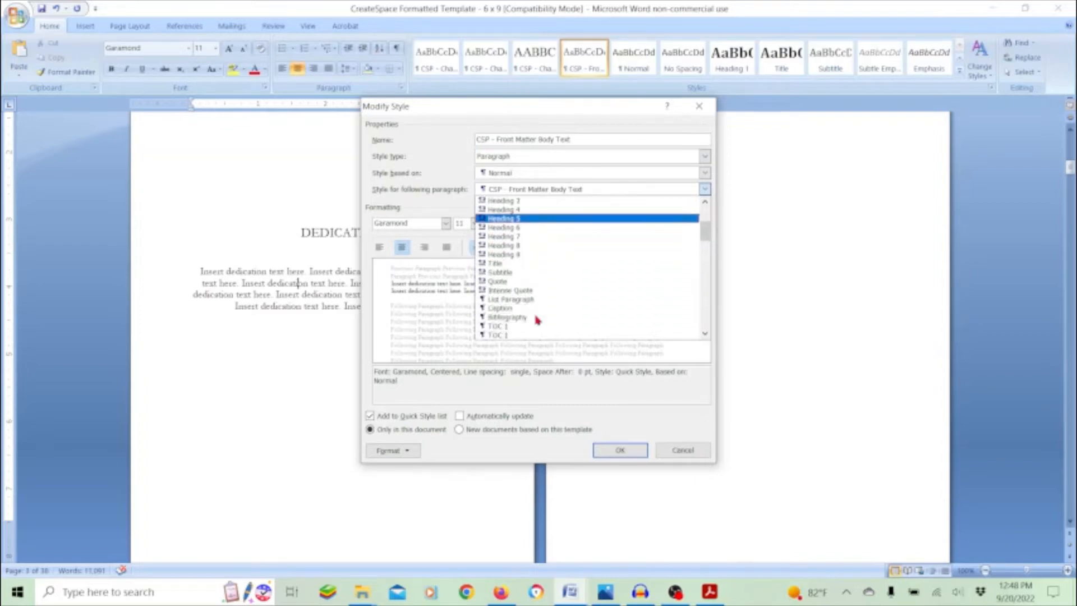
scroll(535, 317, "up", 5)
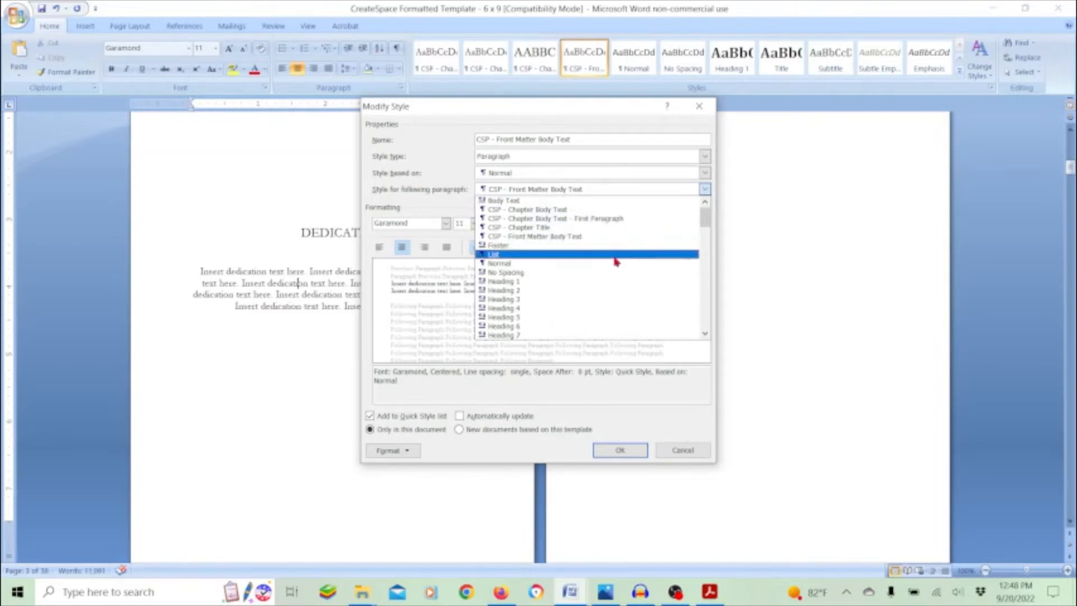
scroll(631, 277, "down", 10)
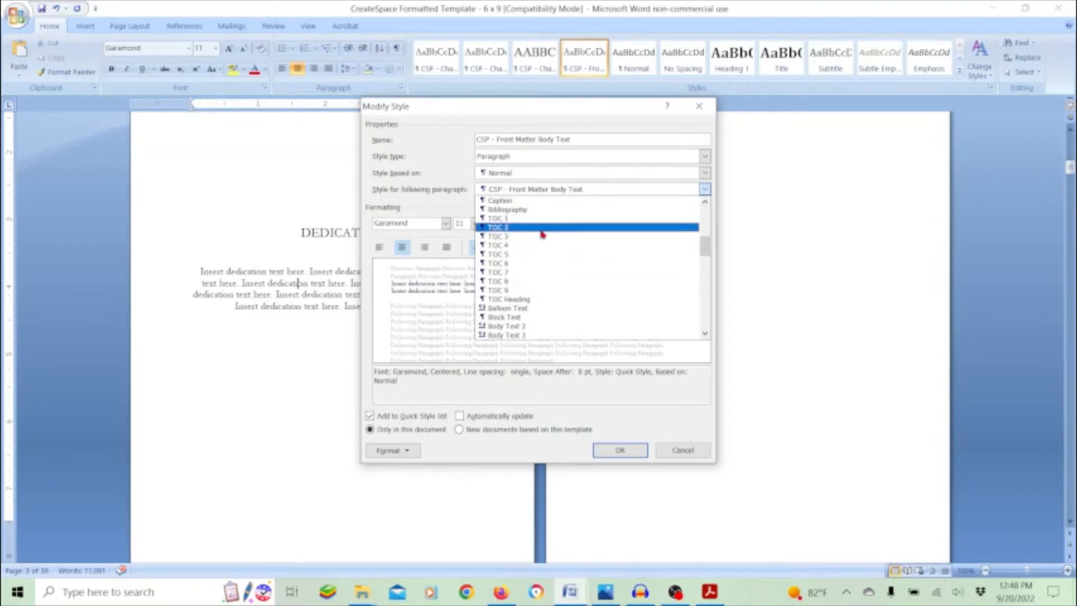
scroll(596, 251, "down", 5)
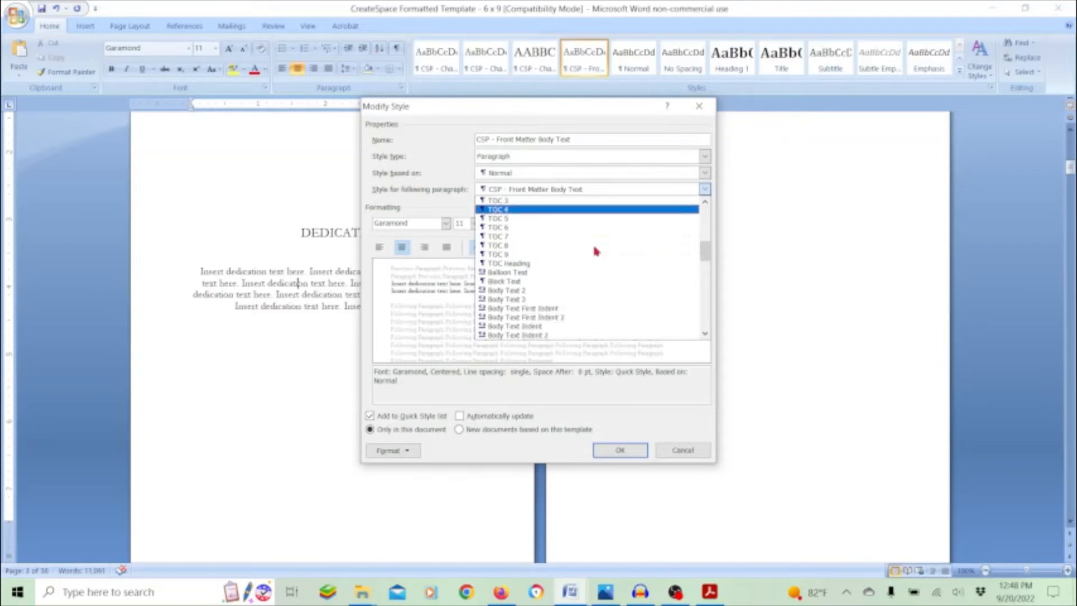
scroll(596, 251, "down", 3)
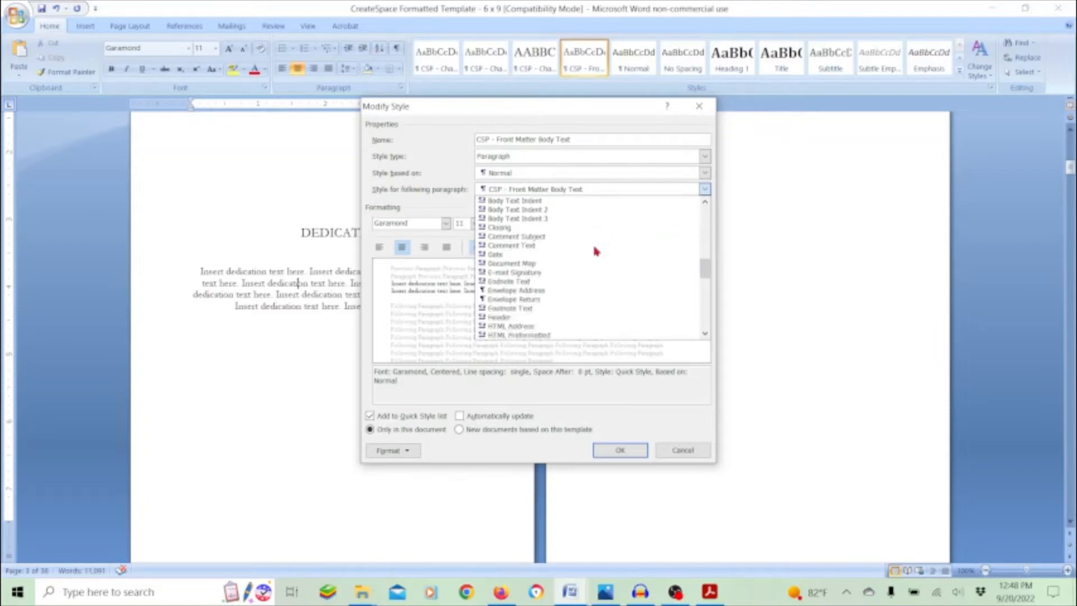
left_click(685, 451)
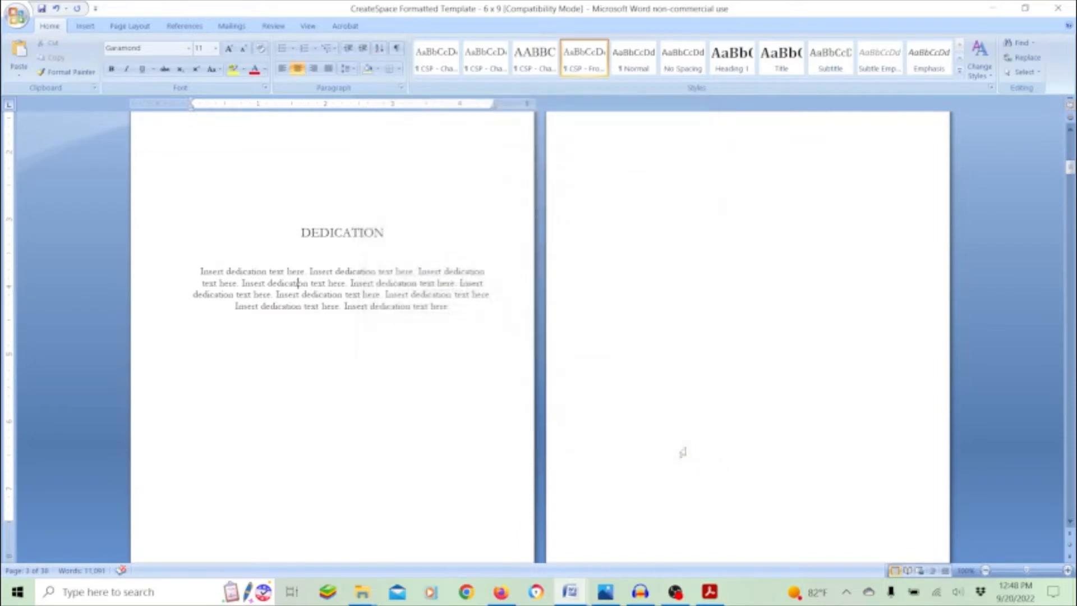
Delete the ACKNOWLEDGMENTS heading with its placeholder text, and check how the surrounding pages shift.
scroll(683, 452, "down", 15)
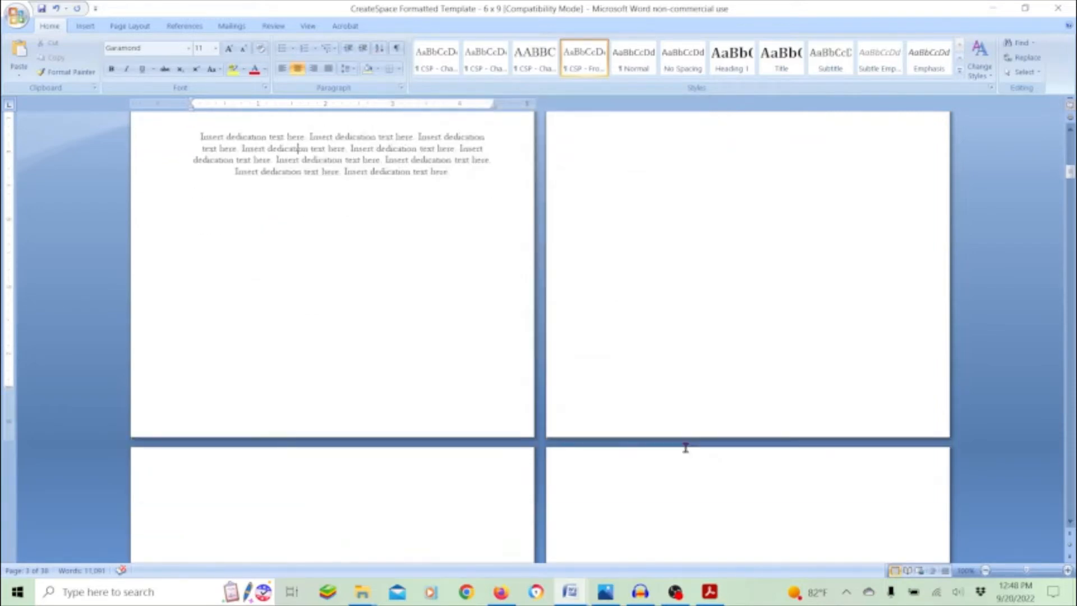
scroll(689, 454, "down", 12)
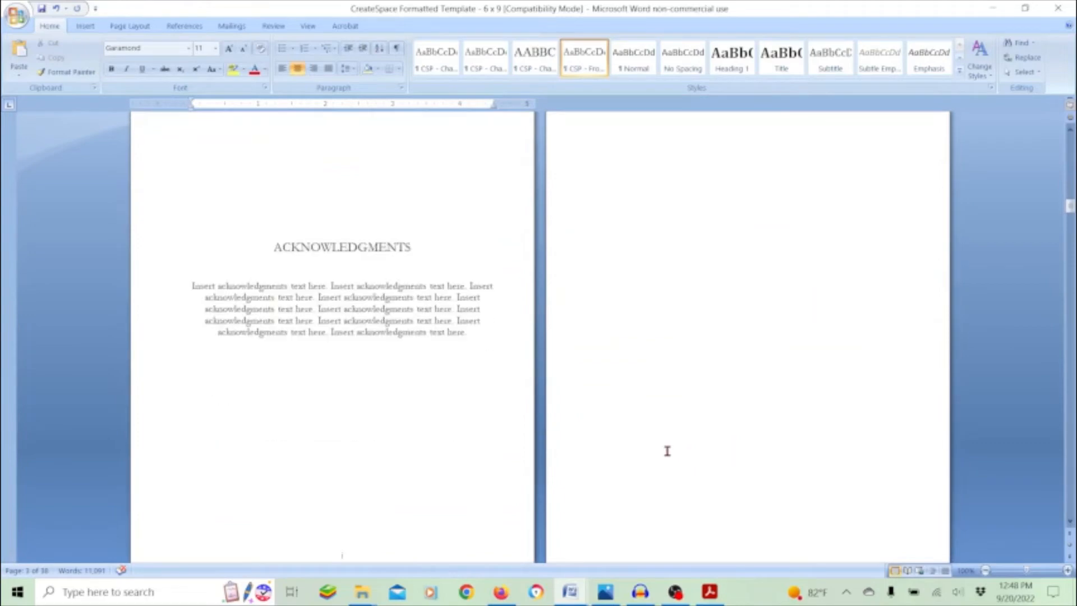
left_click(386, 309)
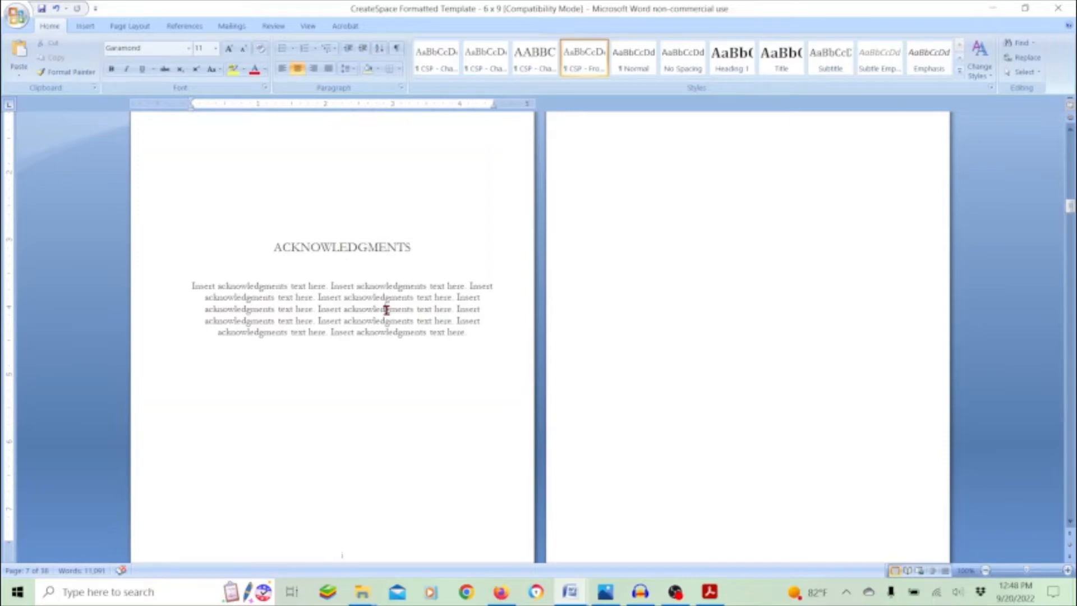
left_click_drag(485, 365, 305, 220)
scroll(305, 220, "up", 3)
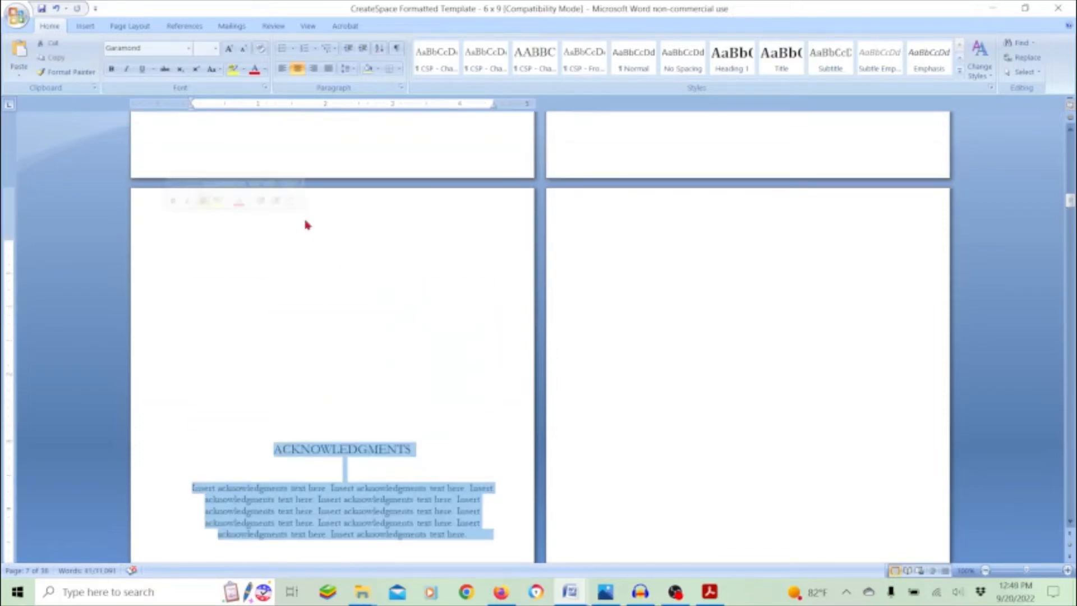
key("Delete")
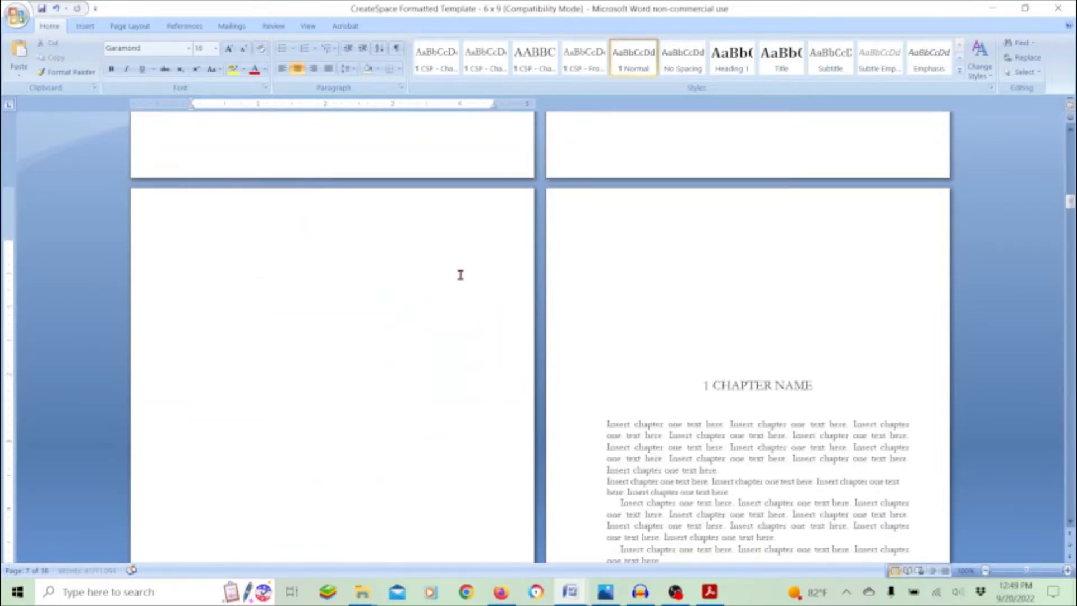
scroll(461, 275, "up", 6)
scroll(460, 275, "down", 3)
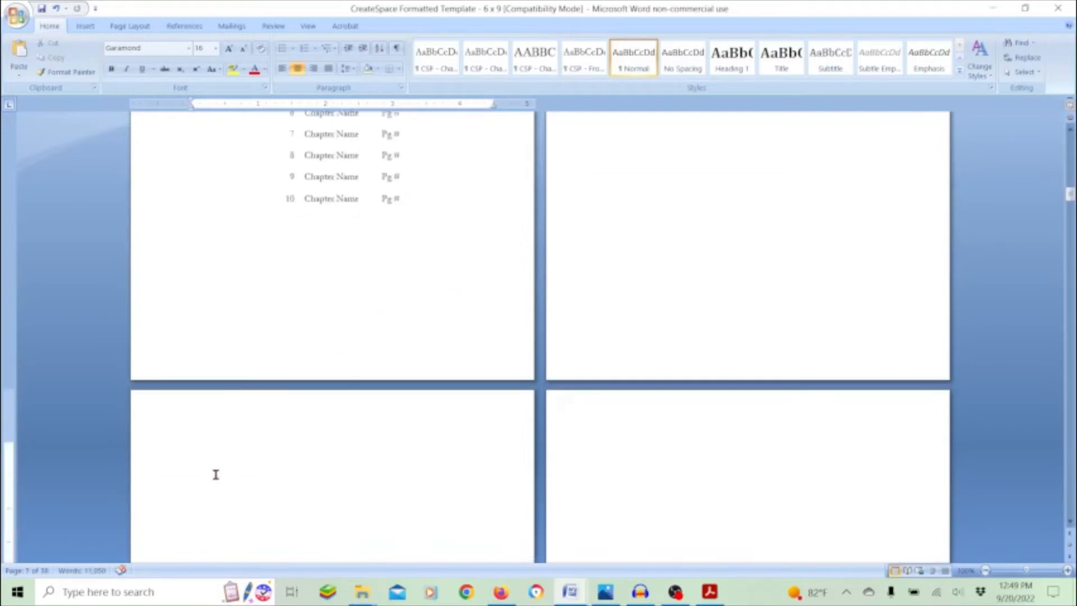
scroll(215, 474, "down", 3)
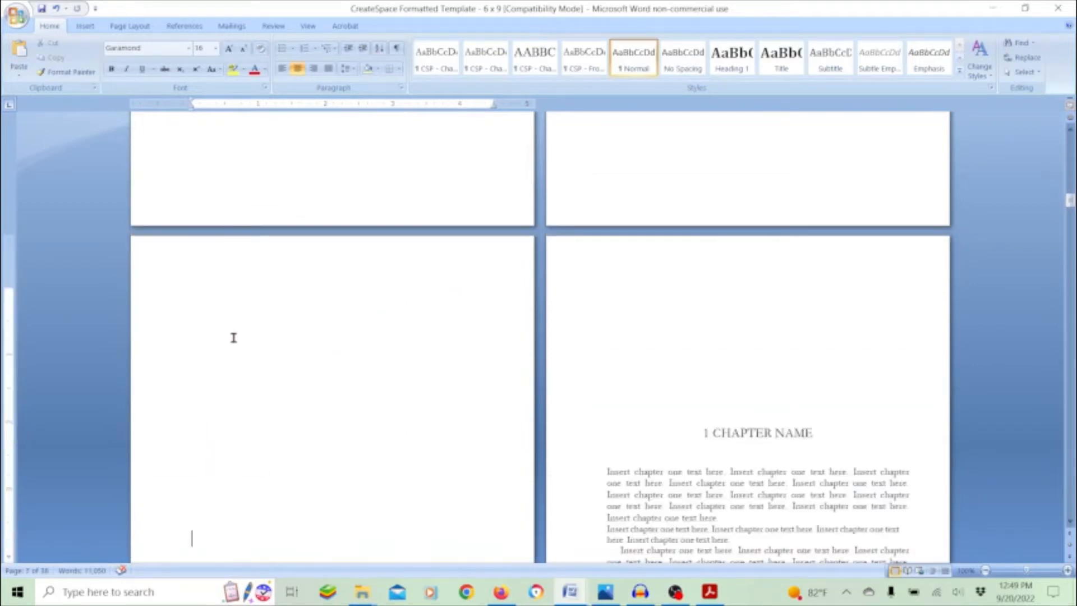
scroll(236, 337, "up", 3)
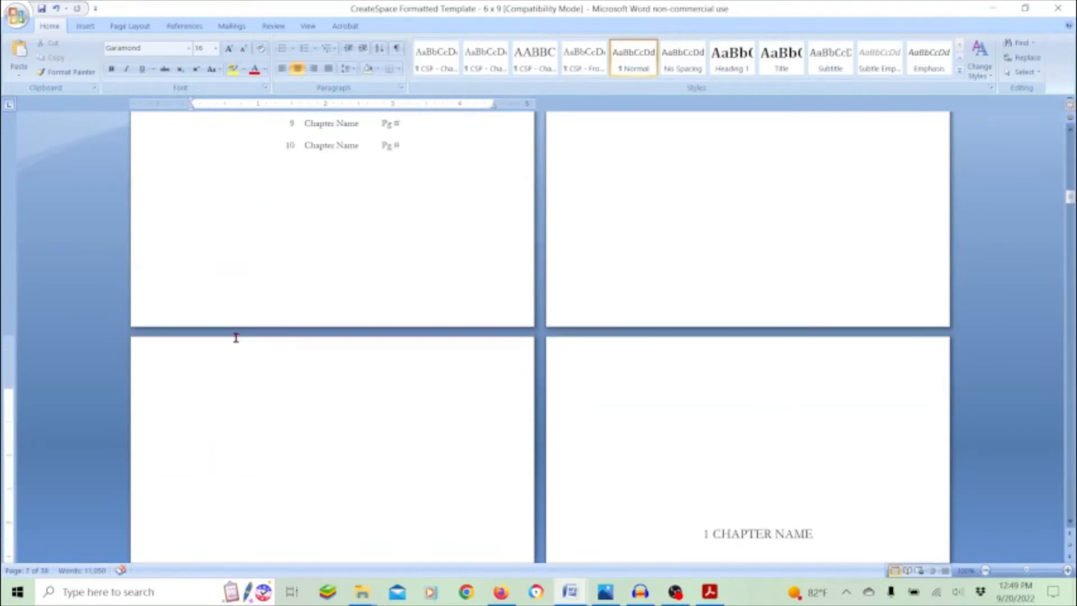
Undo the acknowledgments deletion, redo it to compare the page layout, undo it again and clear the selection.
left_click(56, 8)
scroll(555, 367, "down", 15)
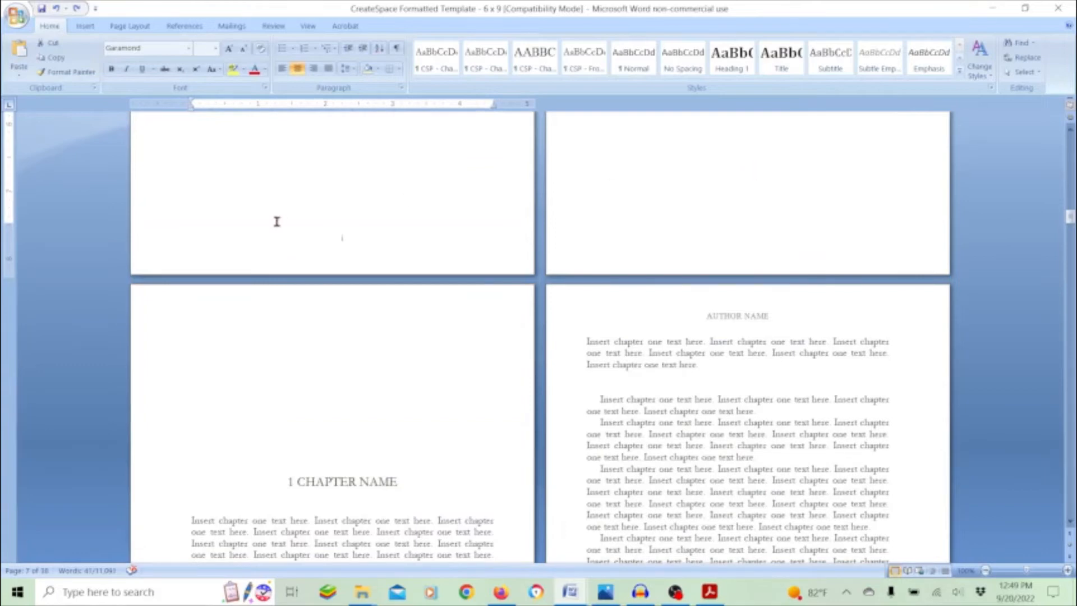
left_click(77, 9)
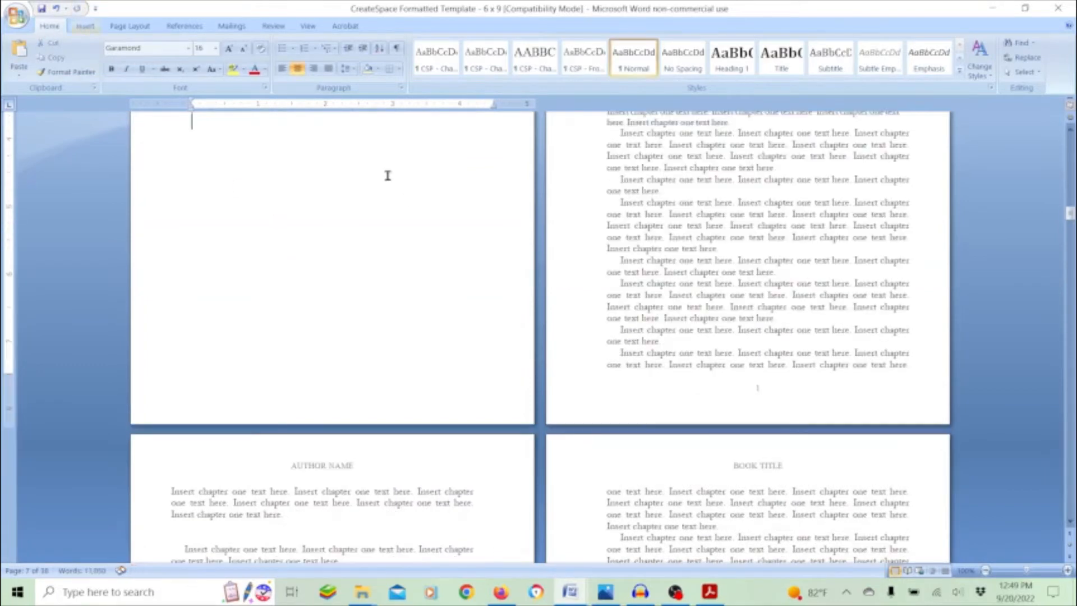
left_click(56, 8)
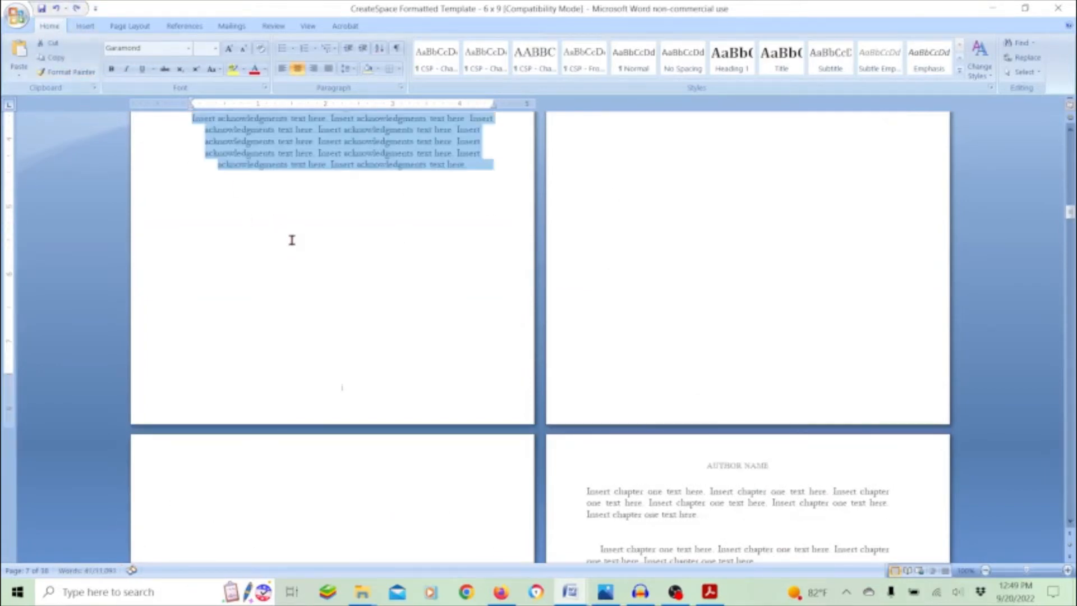
left_click(374, 213)
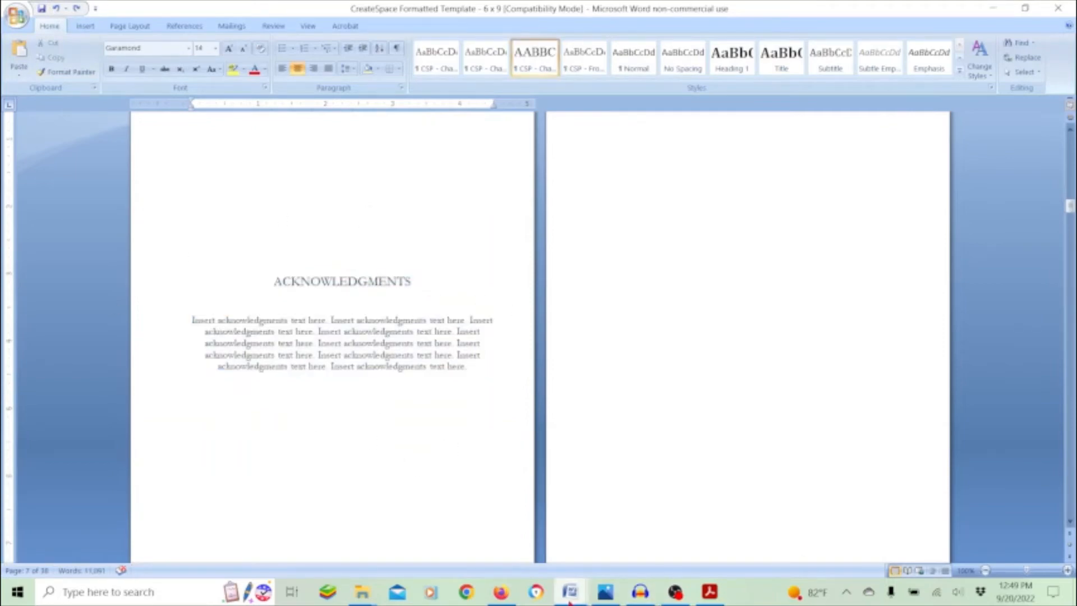
Switch to the CreateSpace Basic Template document to view its page, and return to the CreateSpace Formatted Template.
mouse_move(569, 592)
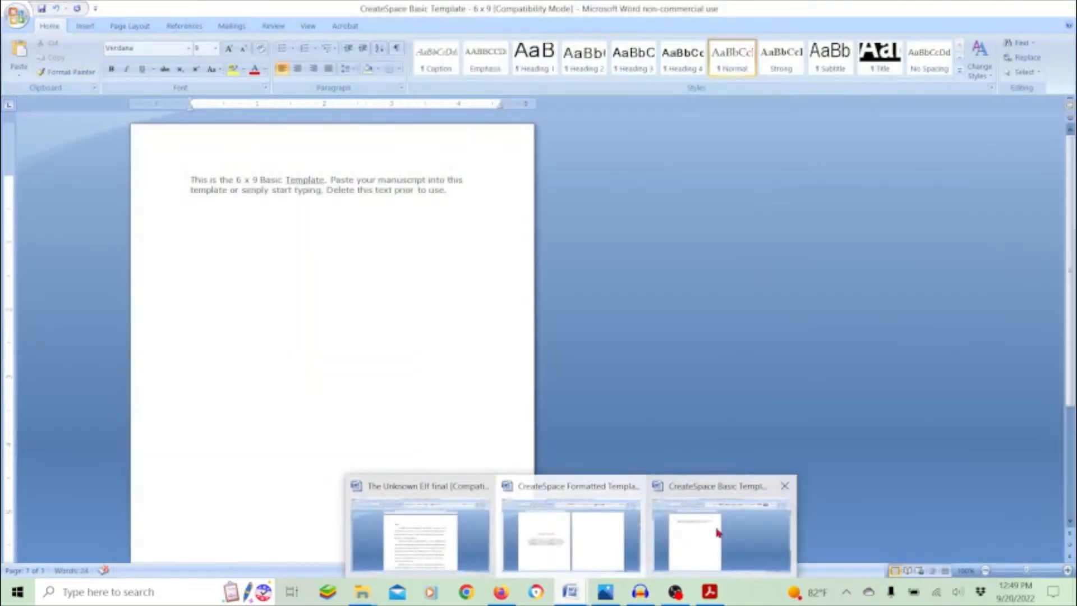
left_click(719, 533)
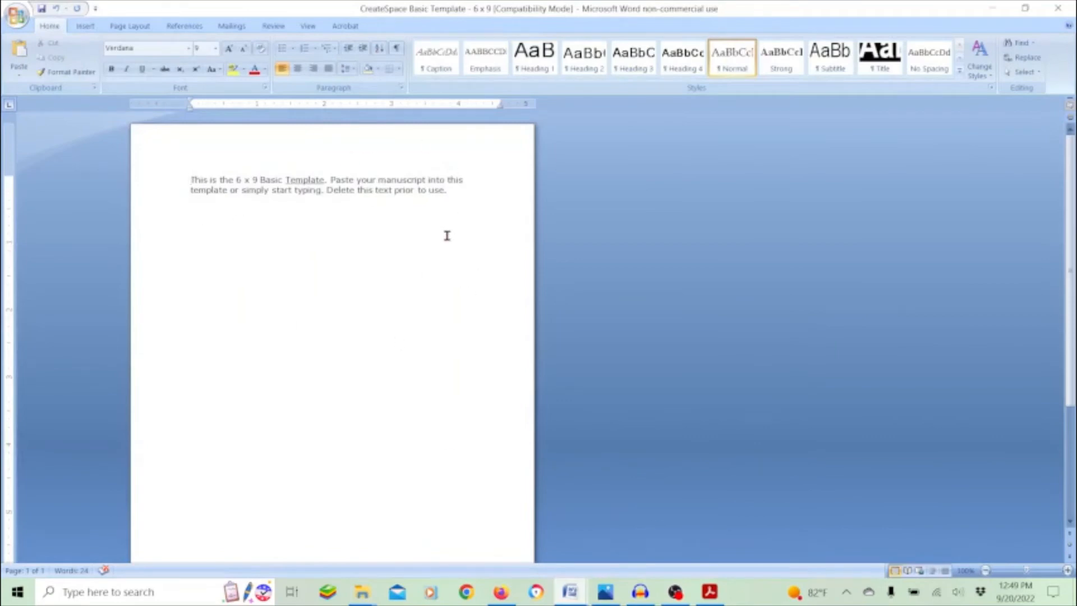
mouse_move(571, 592)
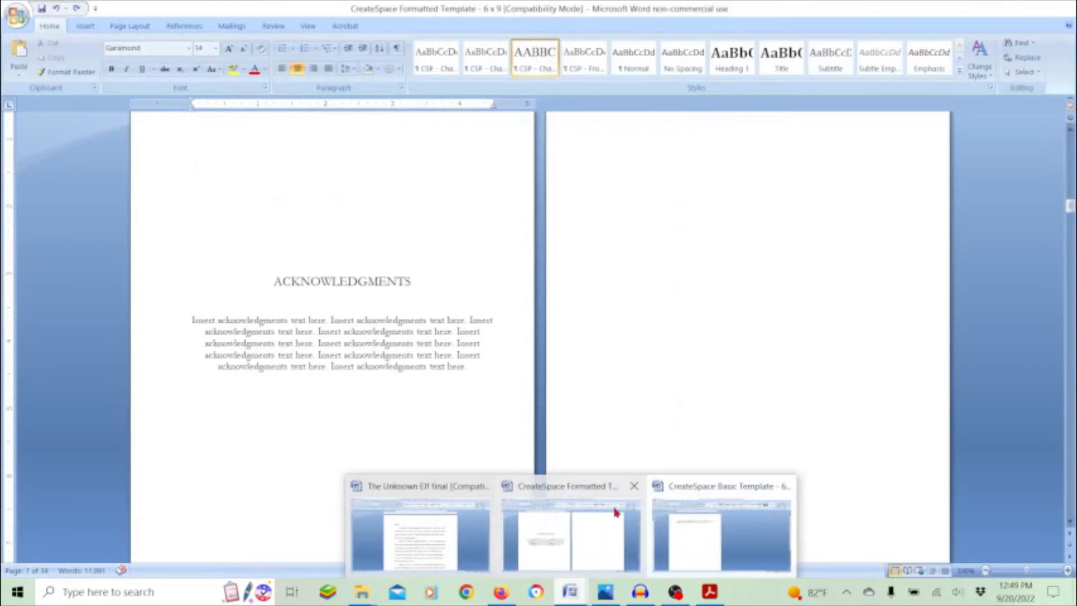
left_click(623, 535)
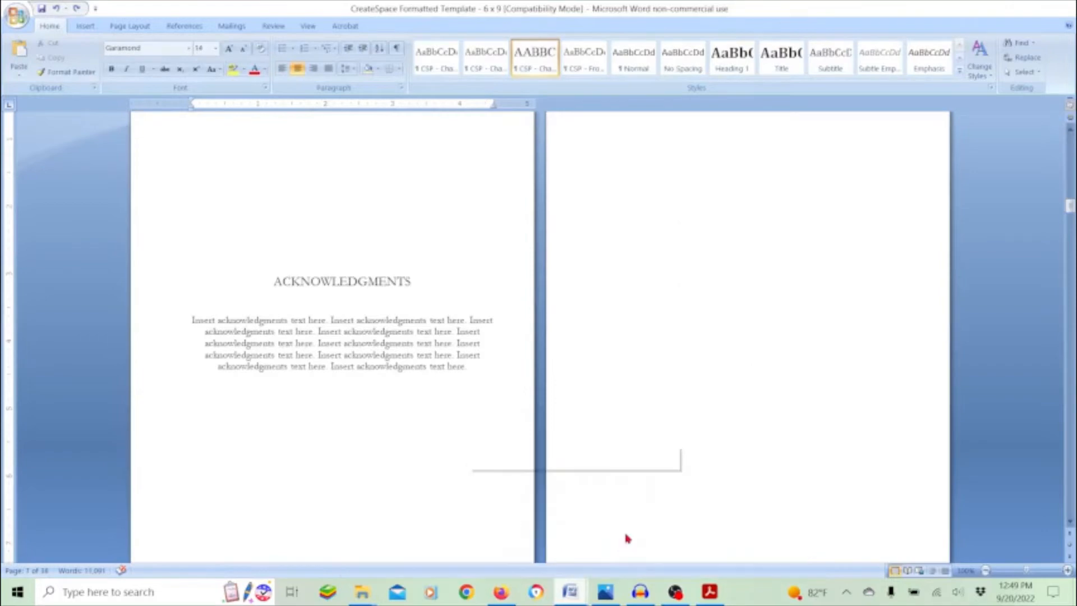
Replace the AUTHOR NAME placeholder in the chapter one even-page header with the author's first name, and close the header.
scroll(725, 349, "down", 15)
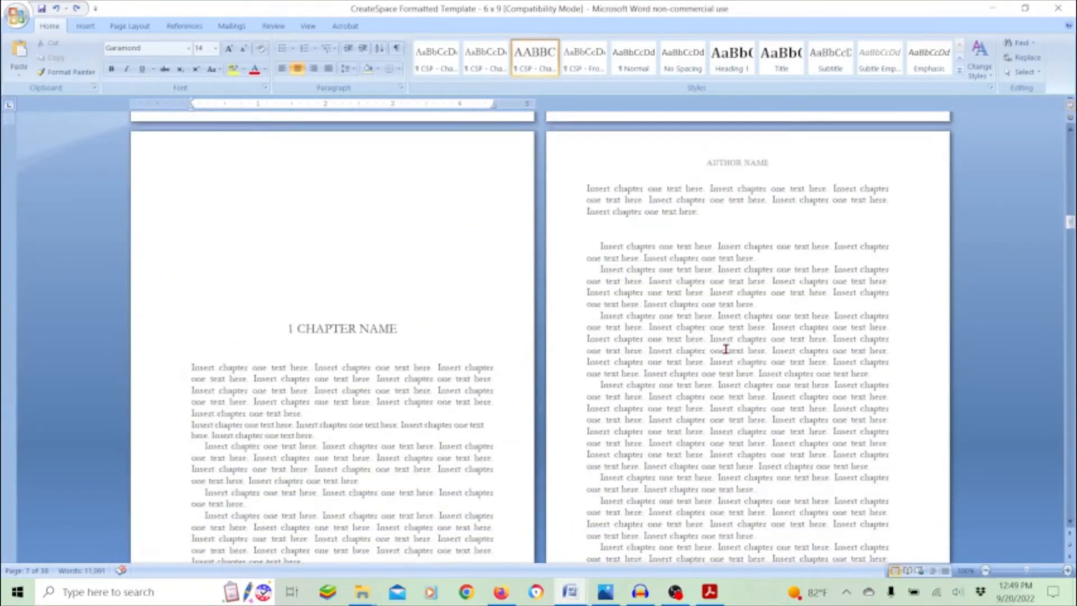
scroll(725, 349, "up", 1)
double_click(729, 166)
double_click(729, 165)
left_click(768, 166)
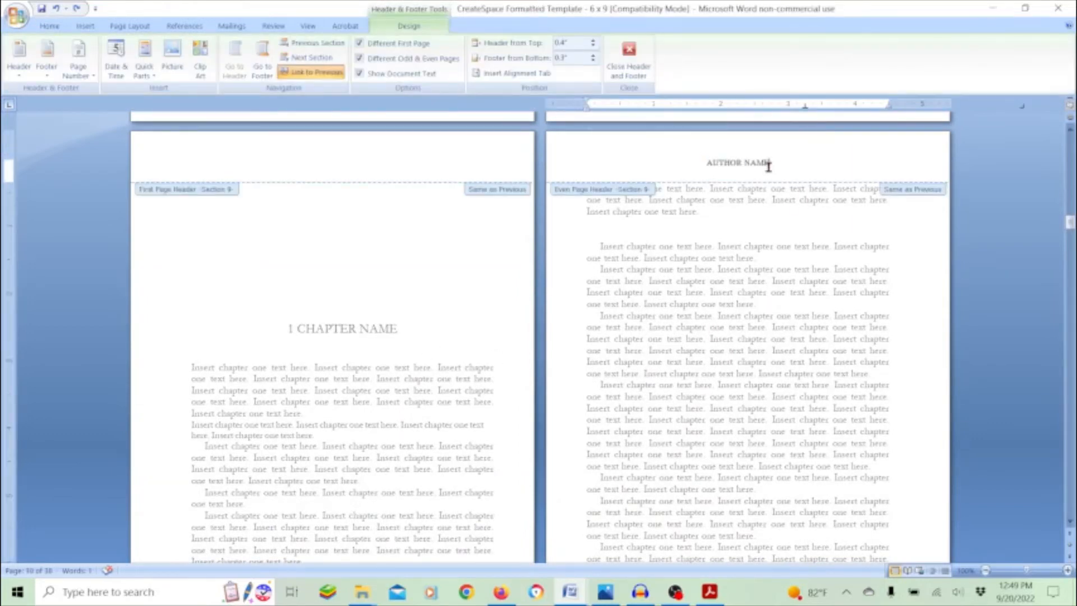
left_click_drag(768, 167, 711, 170)
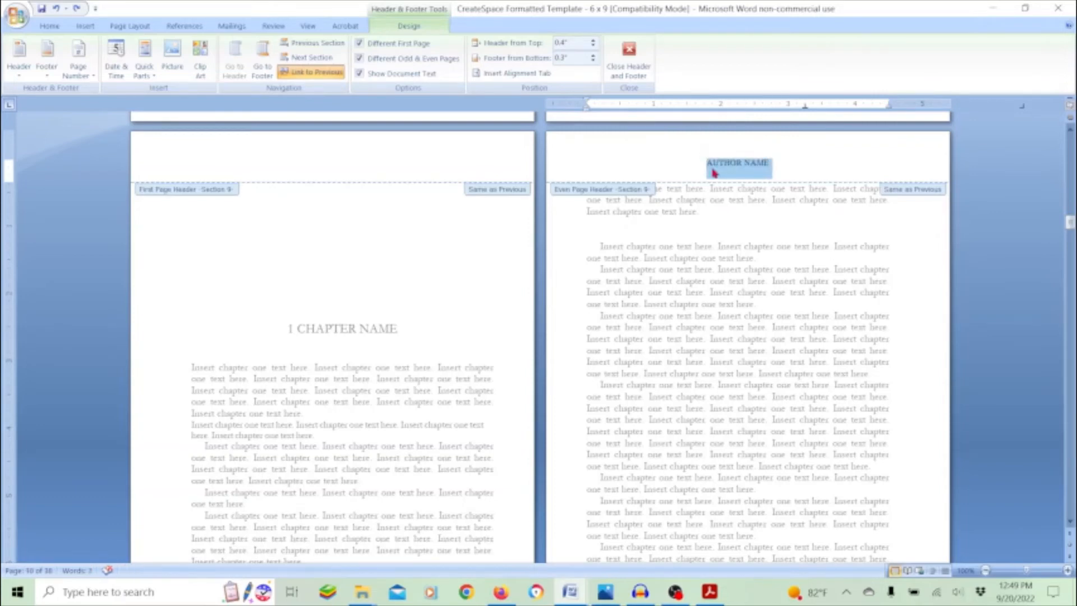
type("Karlie")
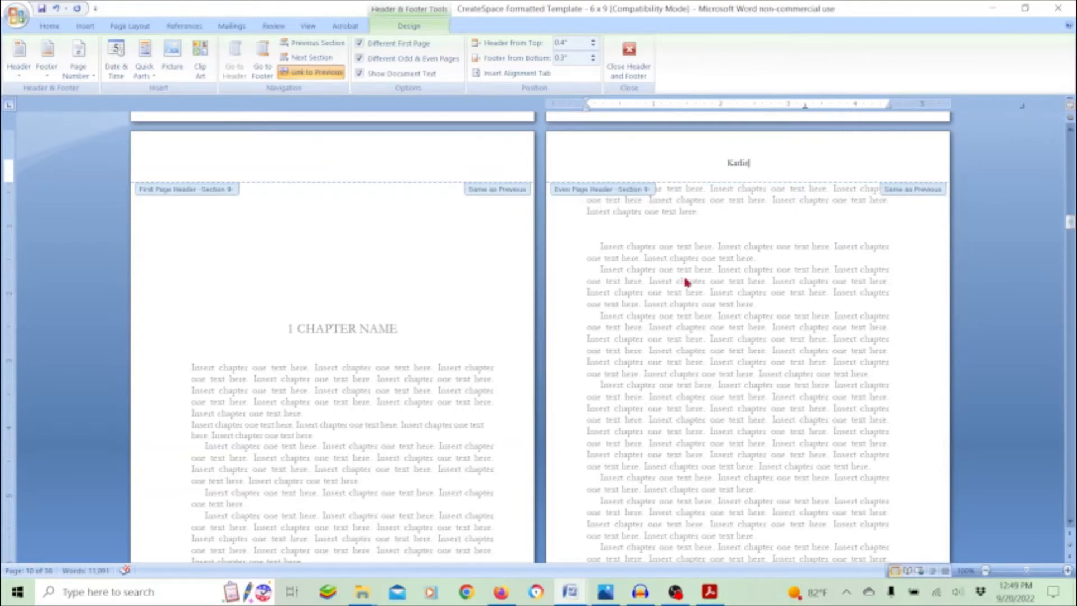
left_click(628, 57)
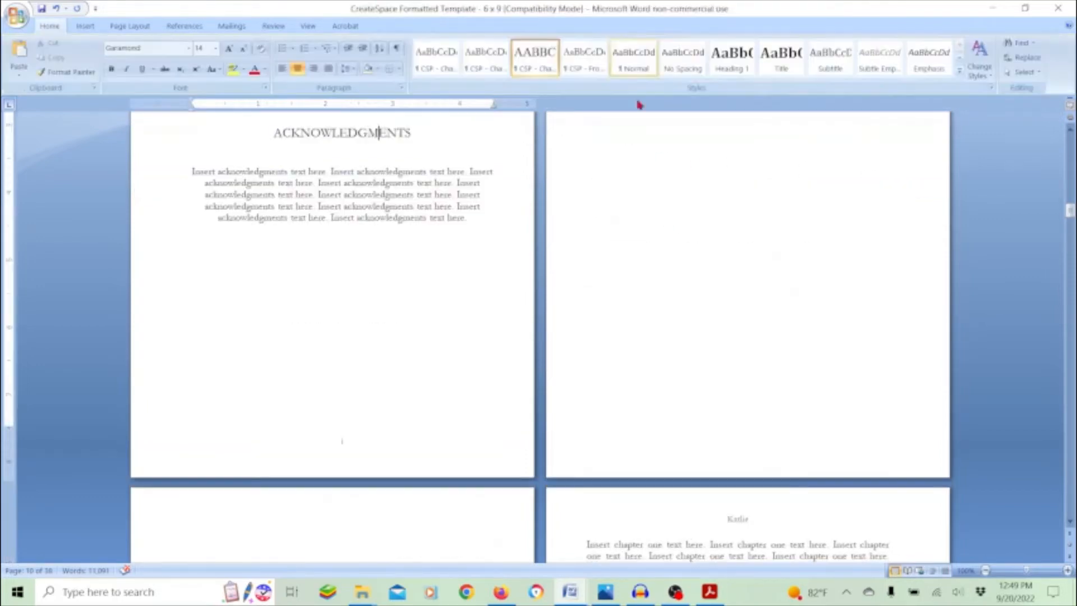
Examine which style the 1 CHAPTER NAME heading uses and view that style's options.
scroll(709, 219, "down", 10)
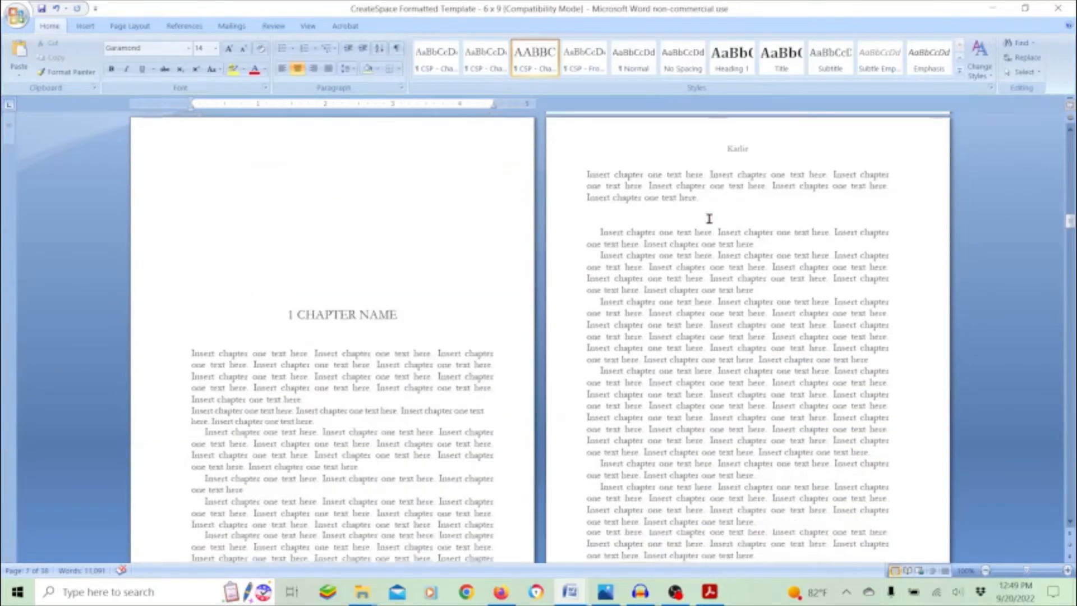
scroll(709, 219, "down", 4)
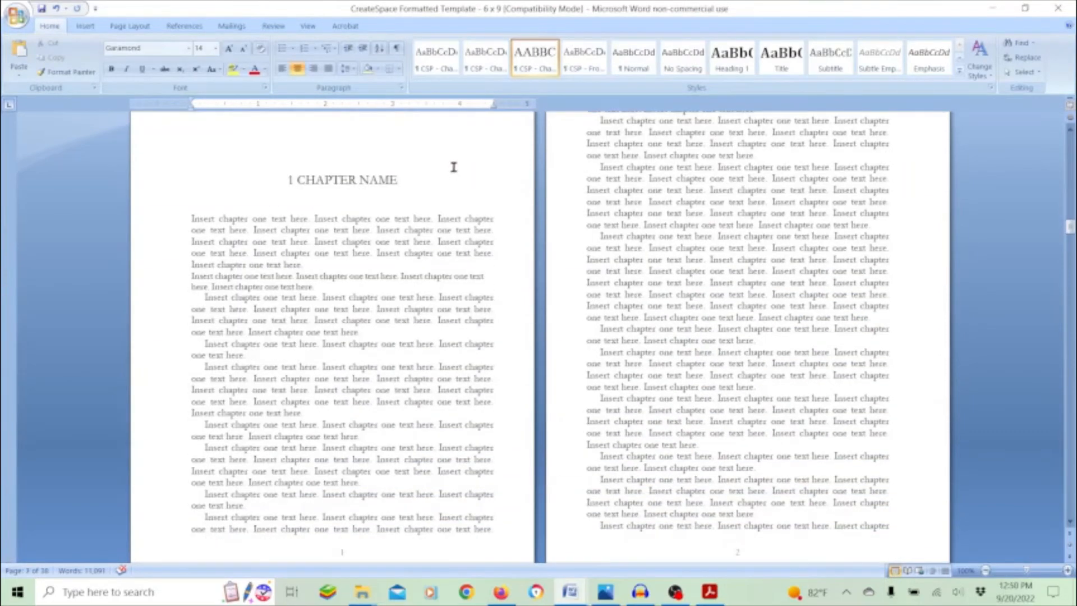
left_click(322, 178)
right_click(531, 56)
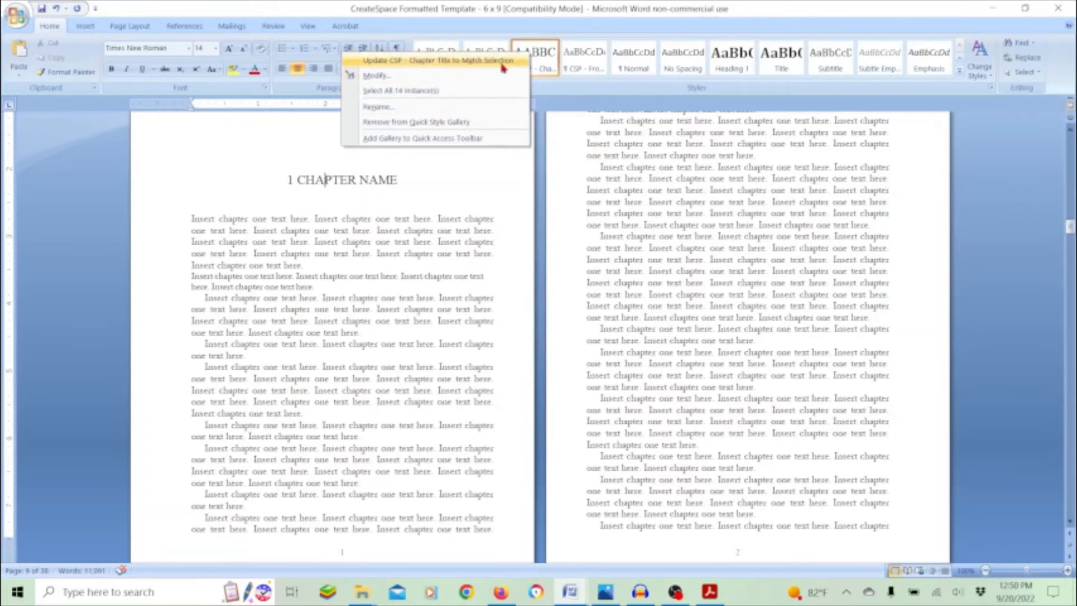
left_click(436, 206)
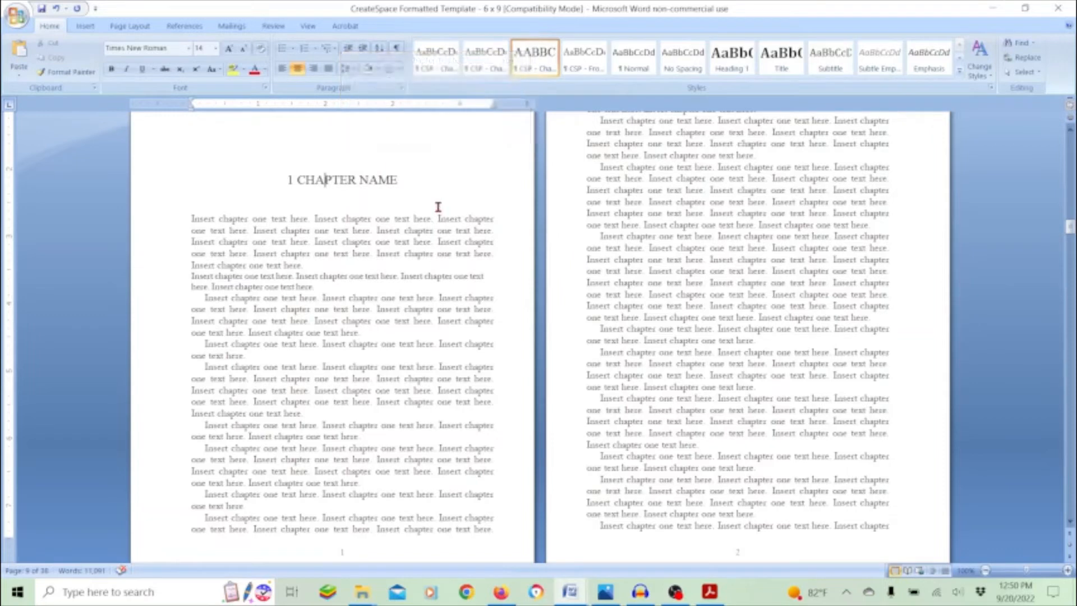
Try the chapter one heading as 1 CHAPTER ONE, and reword it as 1 THE DAY I DIED.
double_click(371, 180)
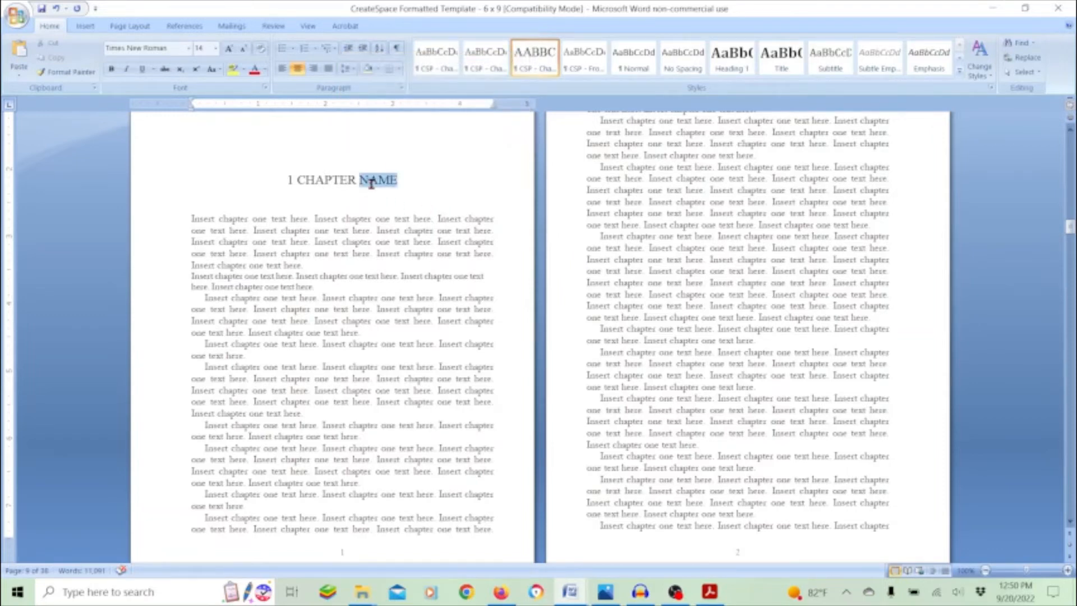
type("ONE")
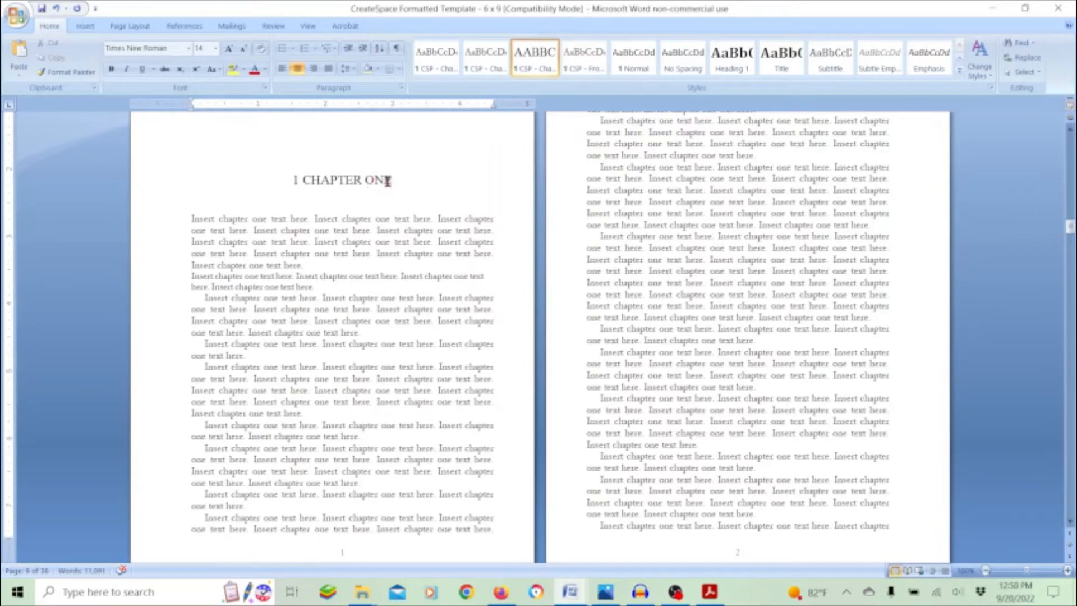
double_click(387, 181)
key("BackSpace")
key("BackSpace")
key("BackSpace")
key("BackSpace")
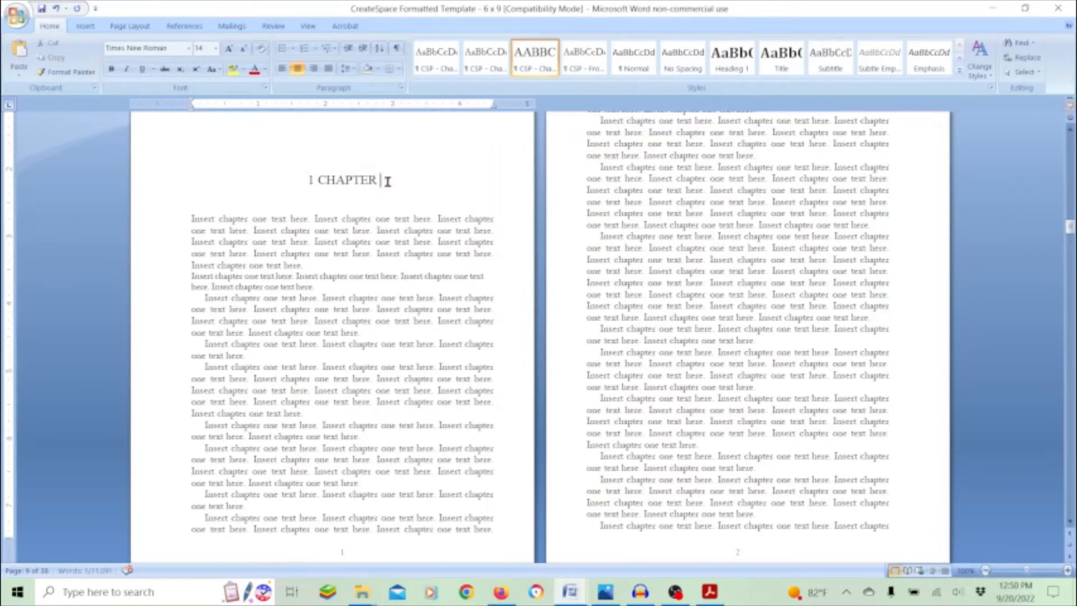
key("BackSpace")
key("BackSpace")
key("BackSpace")
key("BackSpace")
key("BackSpace")
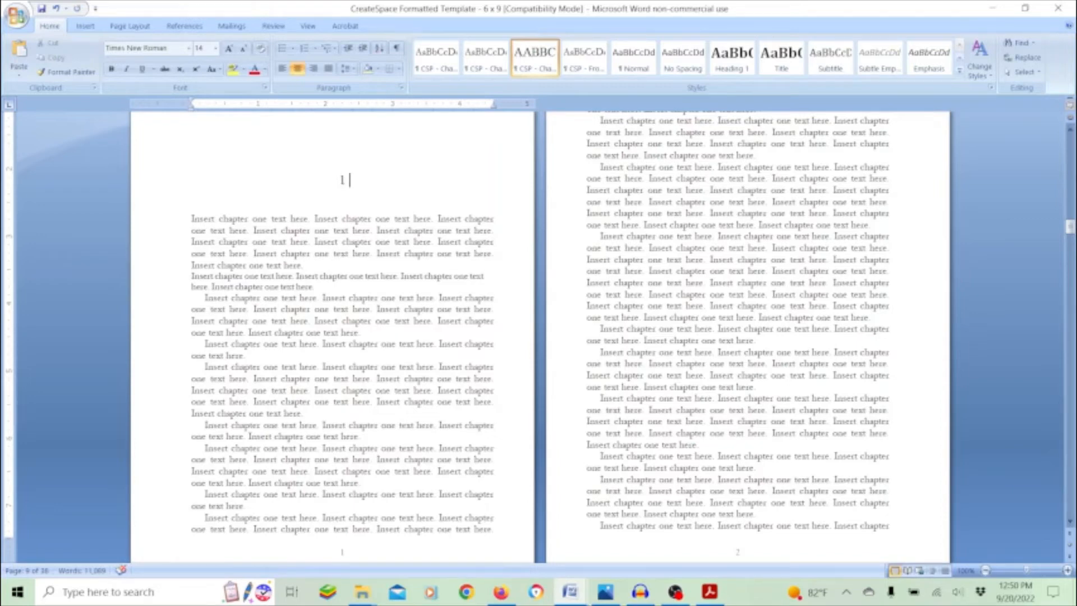
type("THE DAY I DIED")
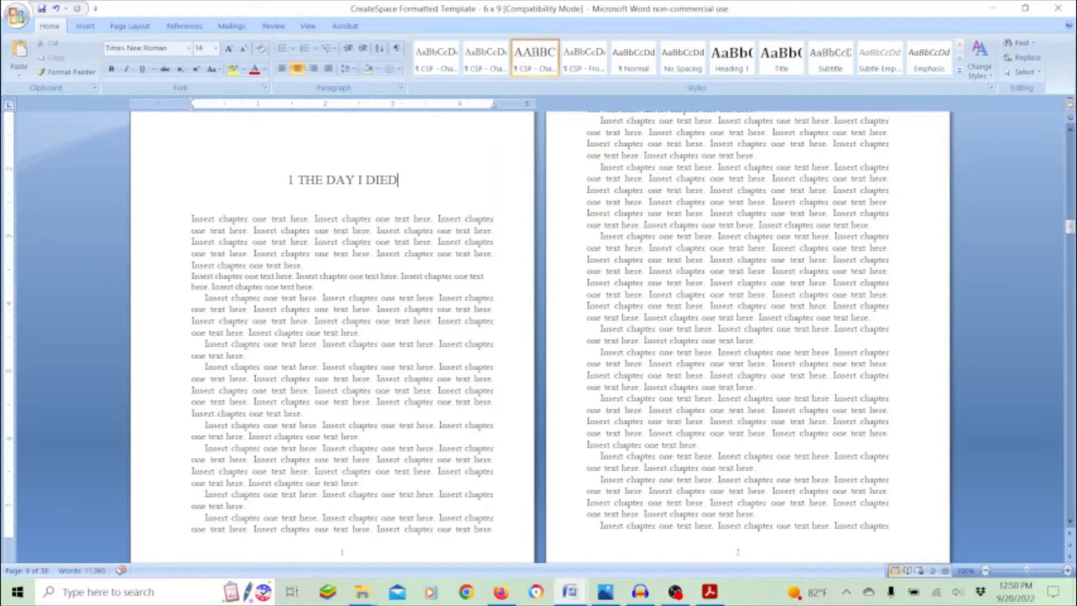
Replace the whole chapter one heading, including its number, with PREFACE.
key("BackSpace")
key("BackSpace")
key("BackSpace")
key("BackSpace")
key("BackSpace")
key("BackSpace")
key("BackSpace")
key("BackSpace")
key("BackSpace")
key("BackSpace")
key("BackSpace")
key("BackSpace")
key("BackSpace")
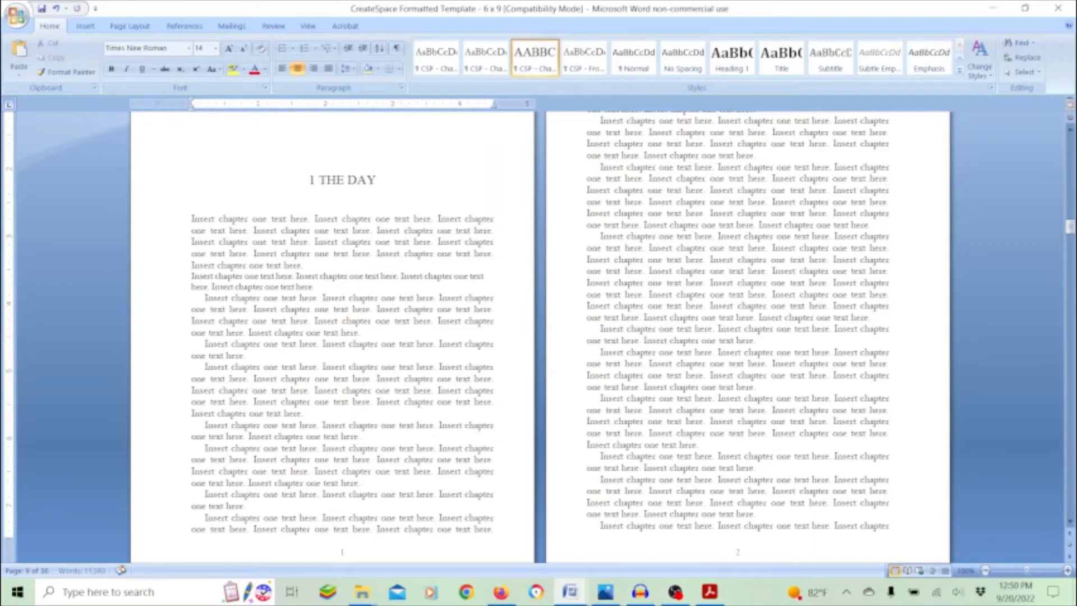
key("BackSpace")
key("BackSpace")
key("BackSpace")
type("PREFACE")
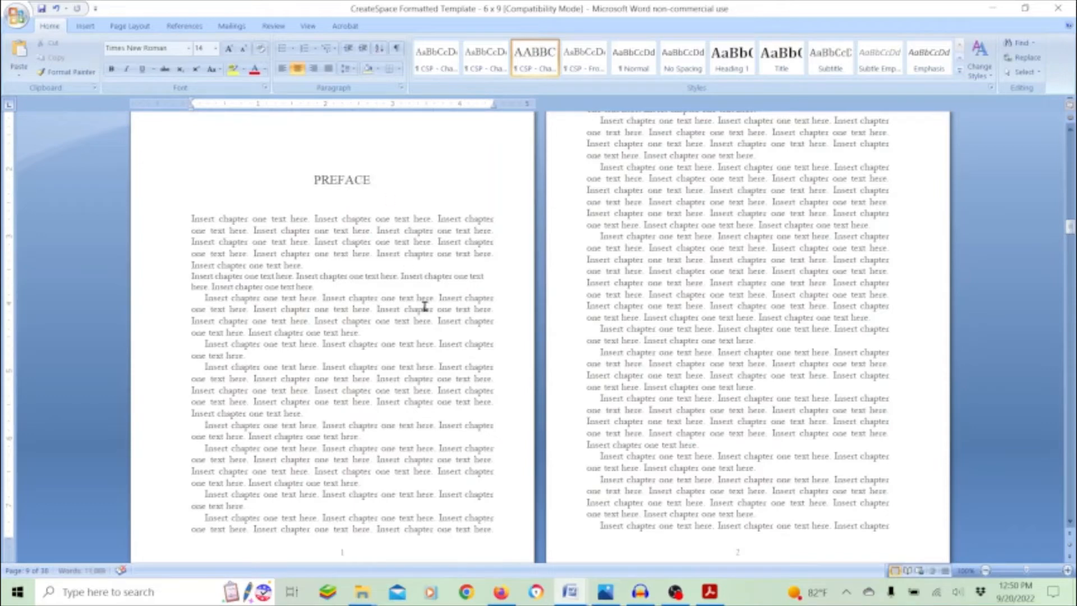
Compare the styles of the first paragraph and the following body paragraphs under PREFACE, and view the first-paragraph style's options.
left_click(405, 353)
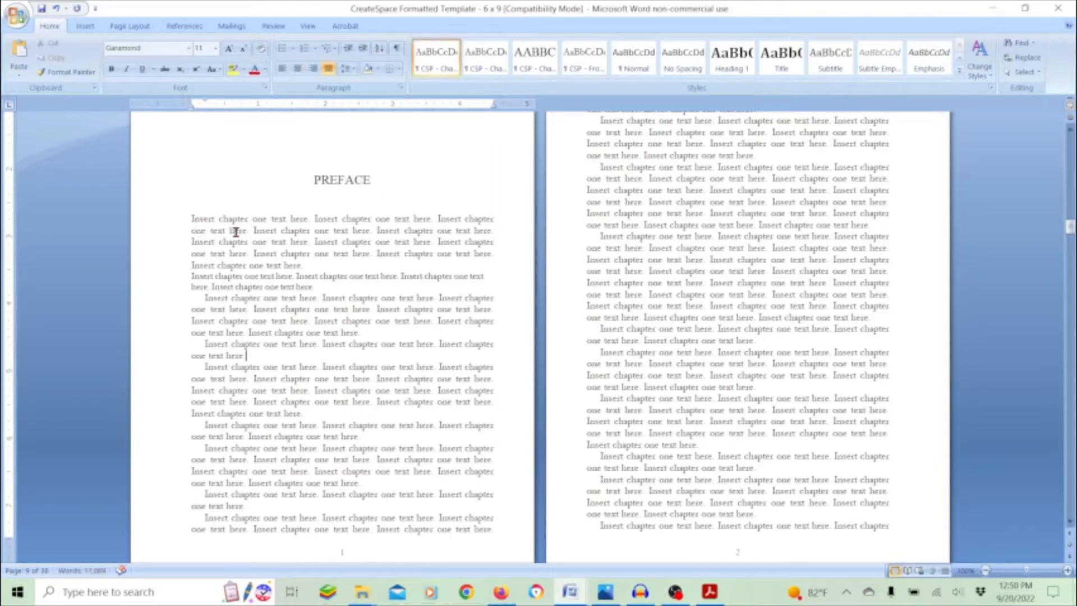
left_click(278, 265)
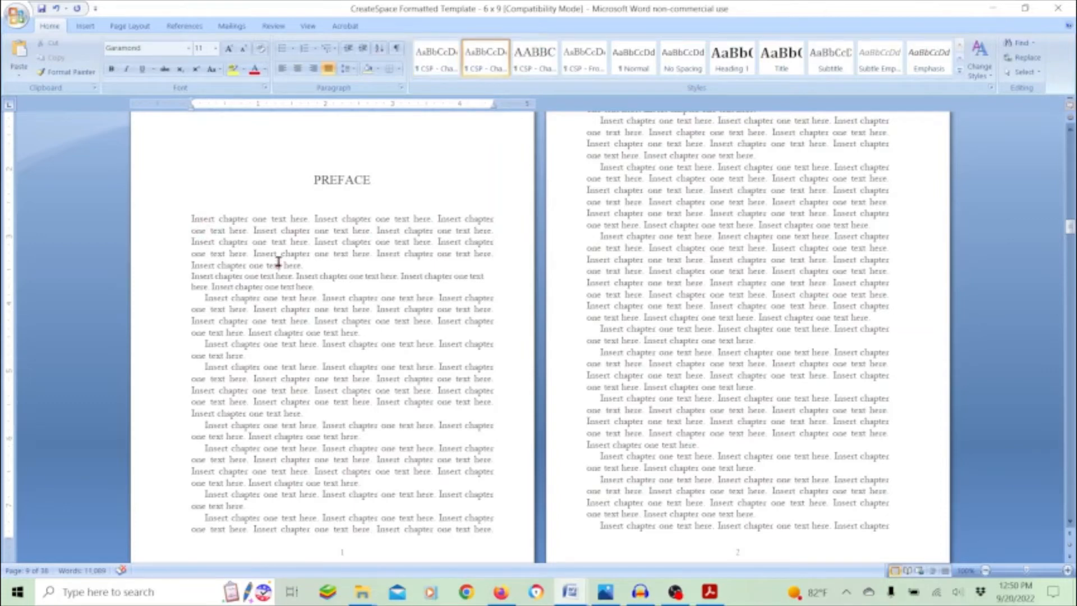
right_click(485, 74)
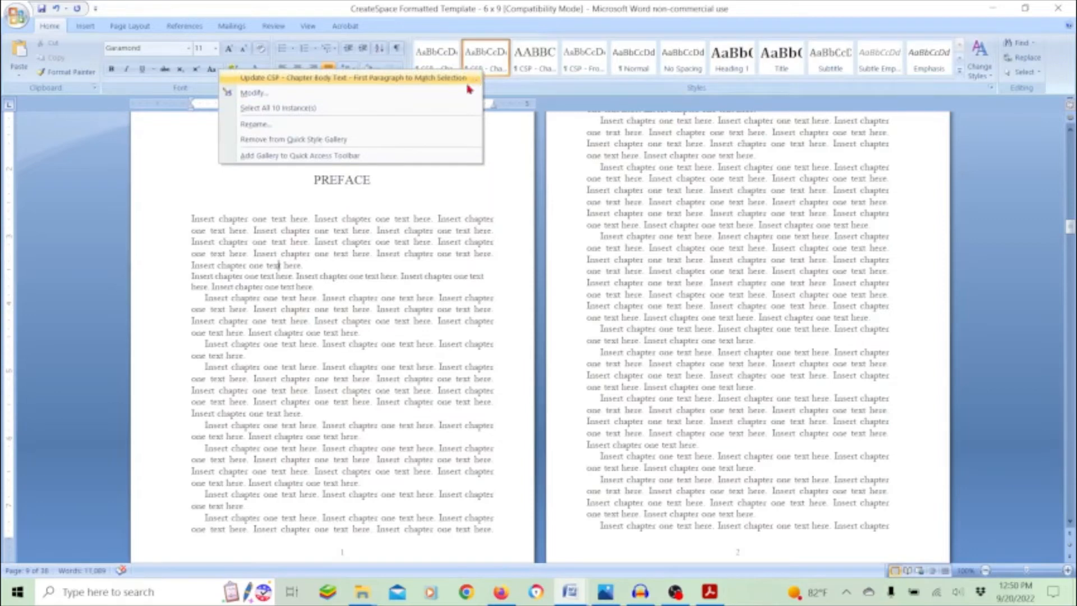
left_click(243, 315)
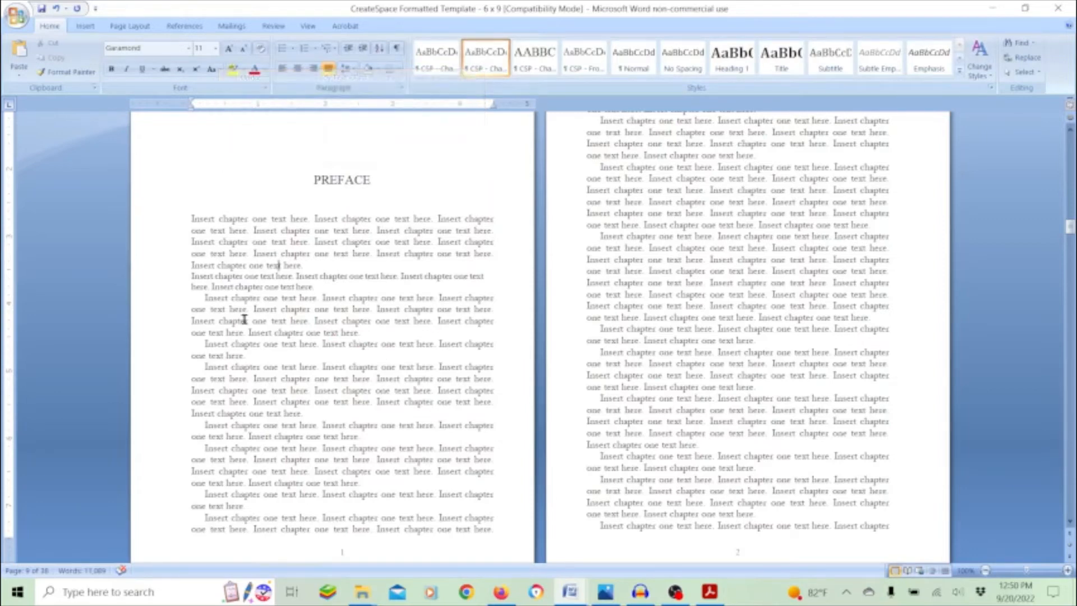
right_click(220, 308)
left_click(220, 308)
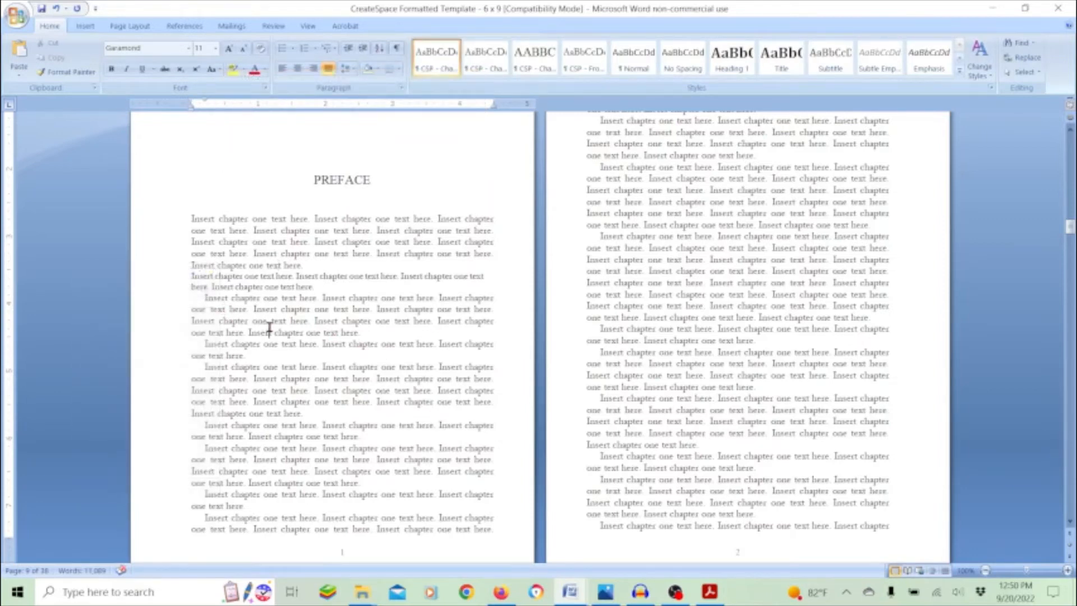
left_click(251, 297)
left_click(225, 254)
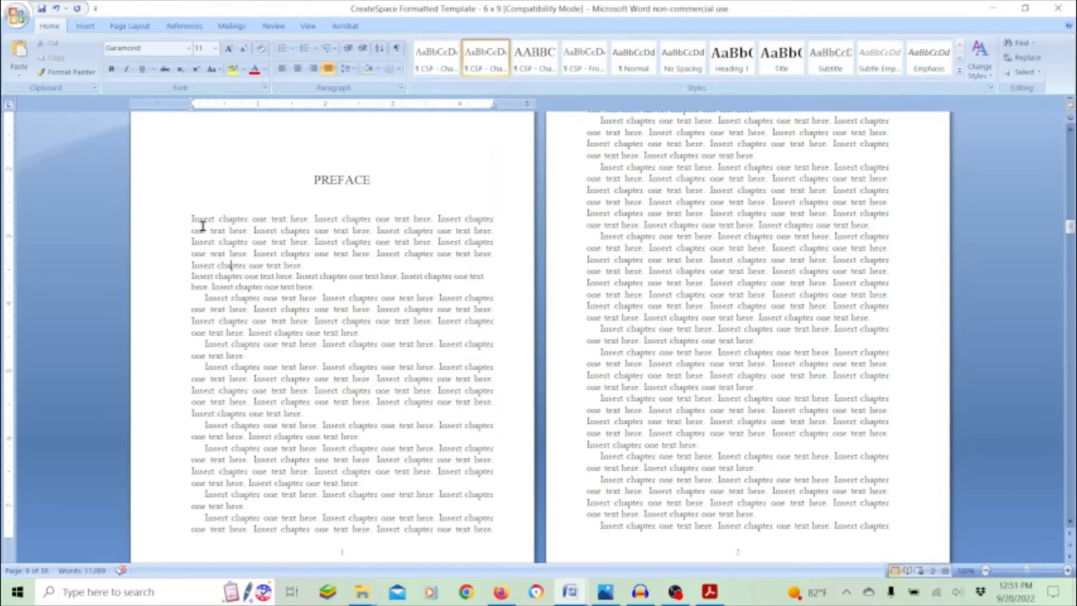
left_click(235, 319)
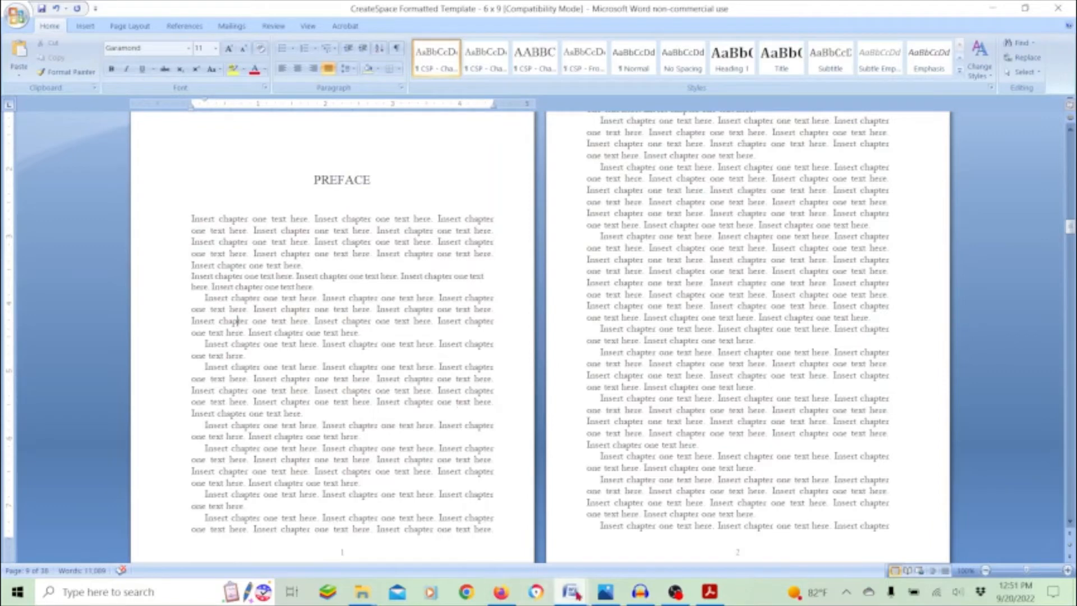
Switch to The Unknown Elf final document and copy the preface text, from its first paragraph up to Chapter One.
mouse_move(575, 592)
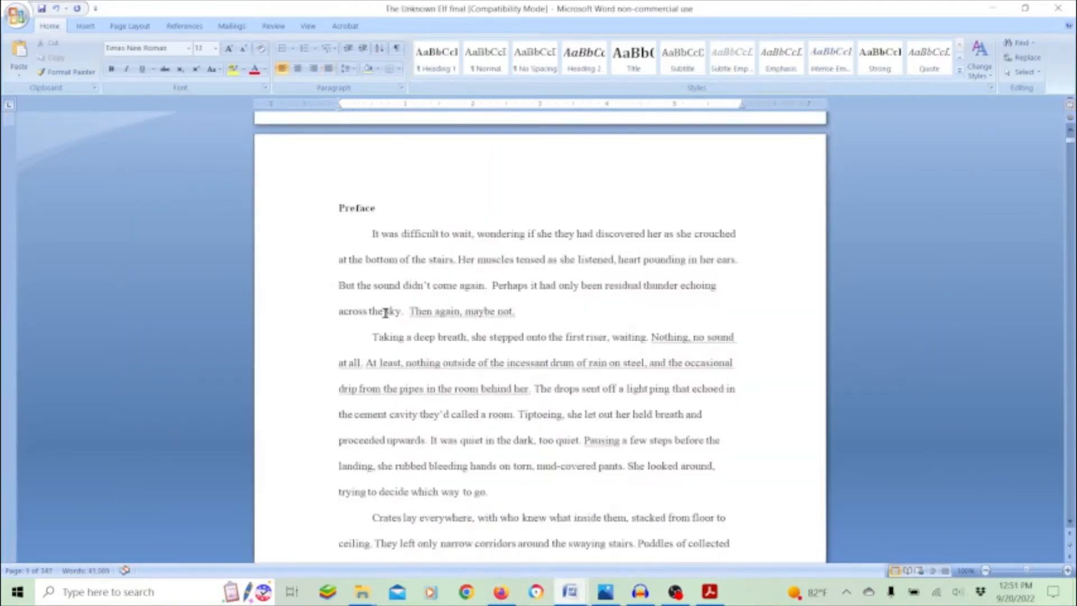
left_click_drag(368, 233, 505, 337)
scroll(454, 312, "down", 1)
scroll(454, 312, "down", 15)
scroll(454, 313, "down", 12)
scroll(454, 312, "down", 12)
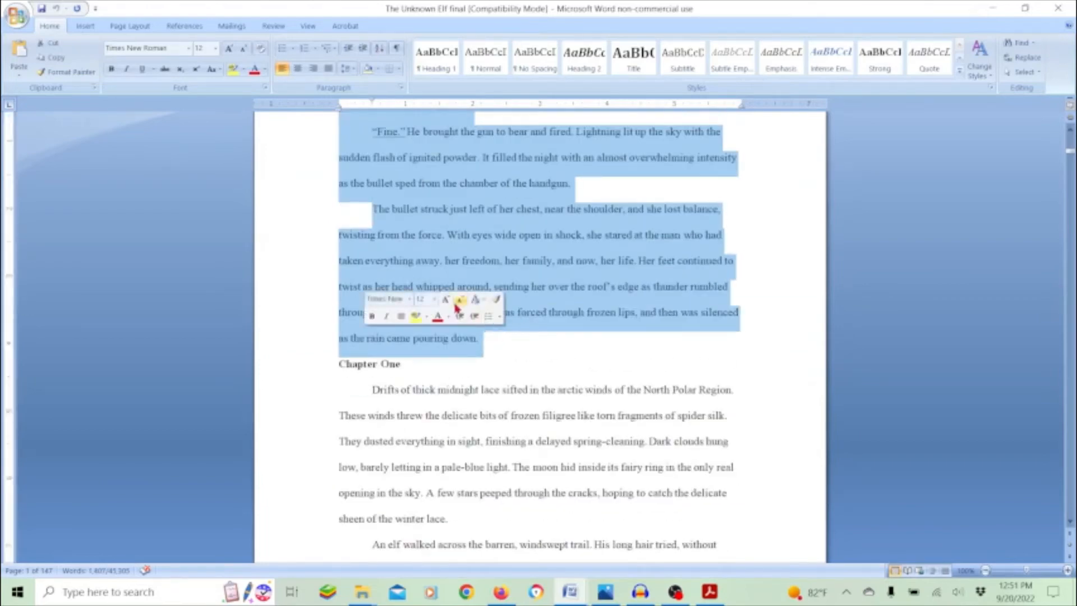
right_click(333, 239)
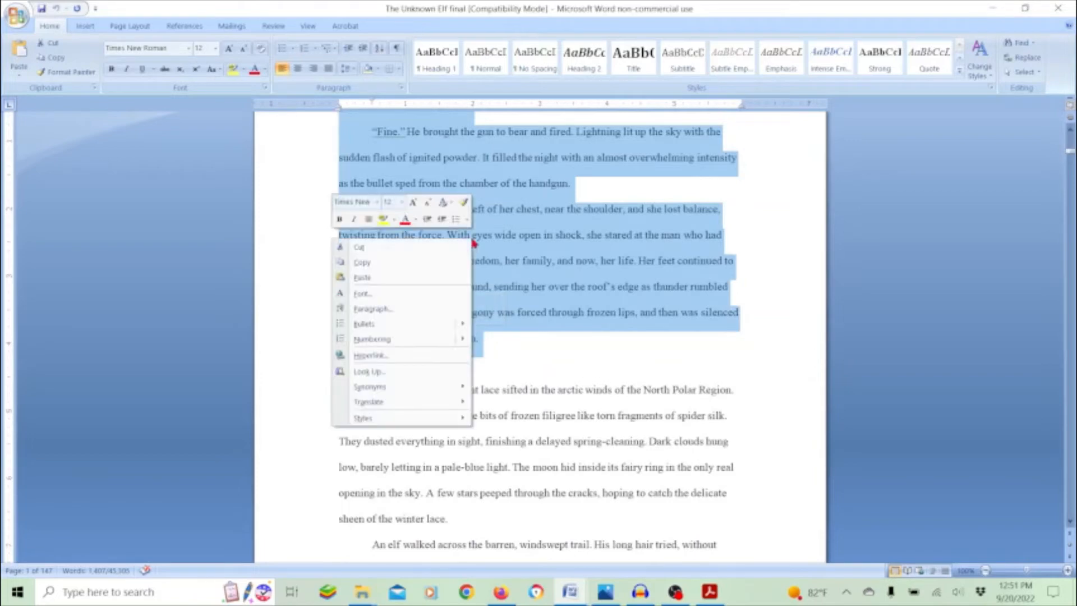
left_click(441, 263)
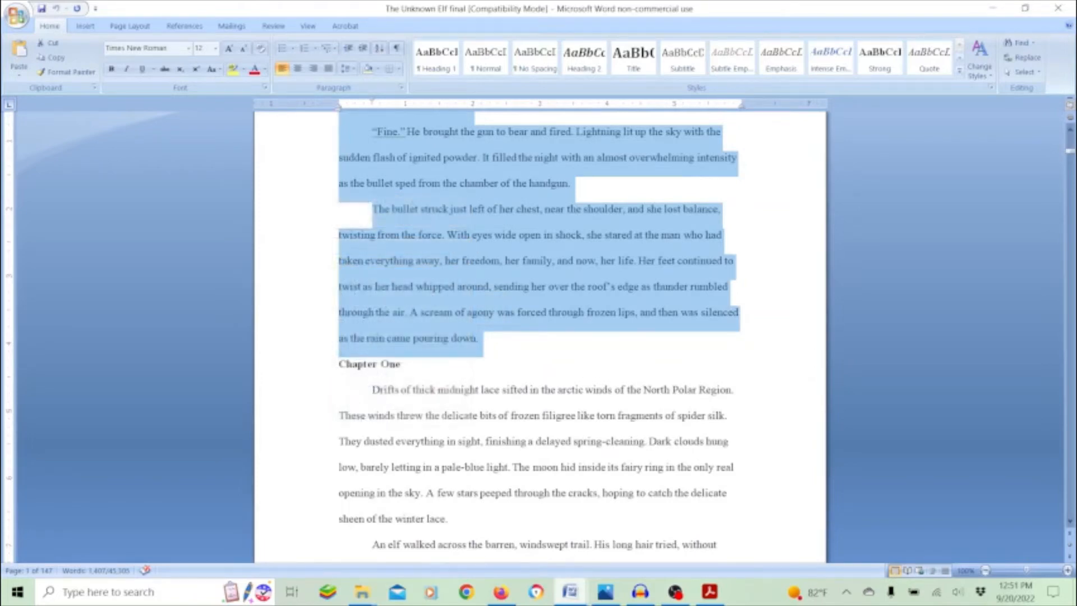
Return to the CreateSpace Formatted Template and replace all the chapter one placeholder text under PREFACE with the copied preface.
left_click(570, 592)
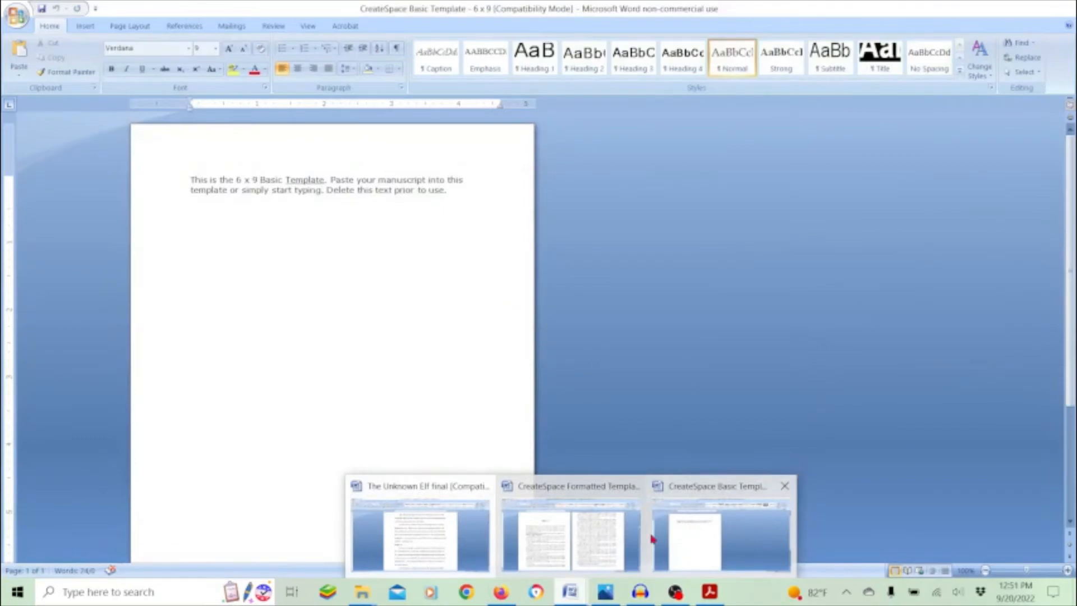
left_click(601, 544)
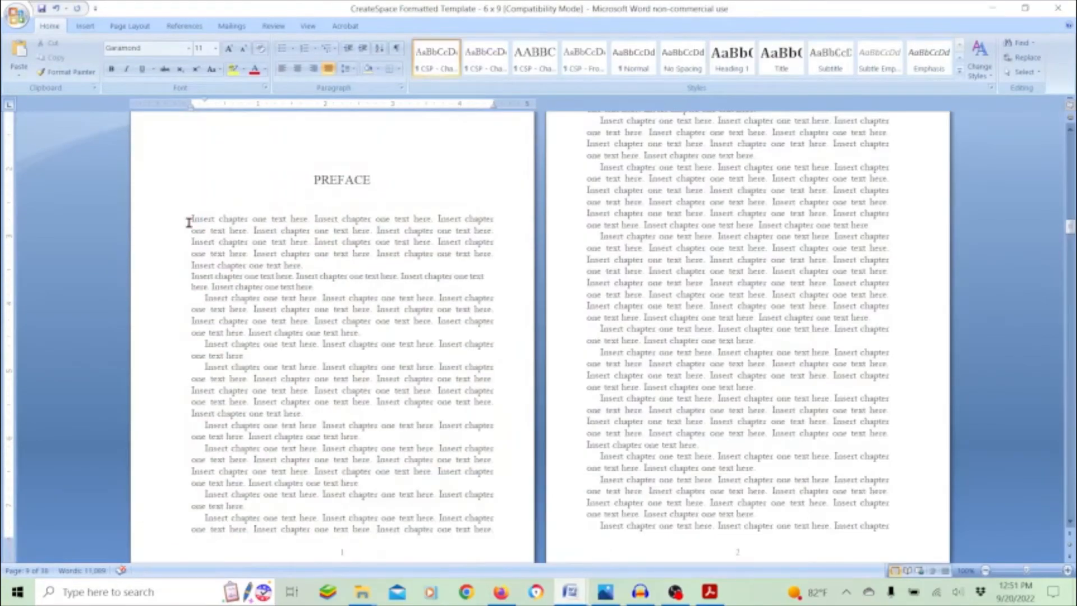
left_click_drag(192, 219, 484, 440)
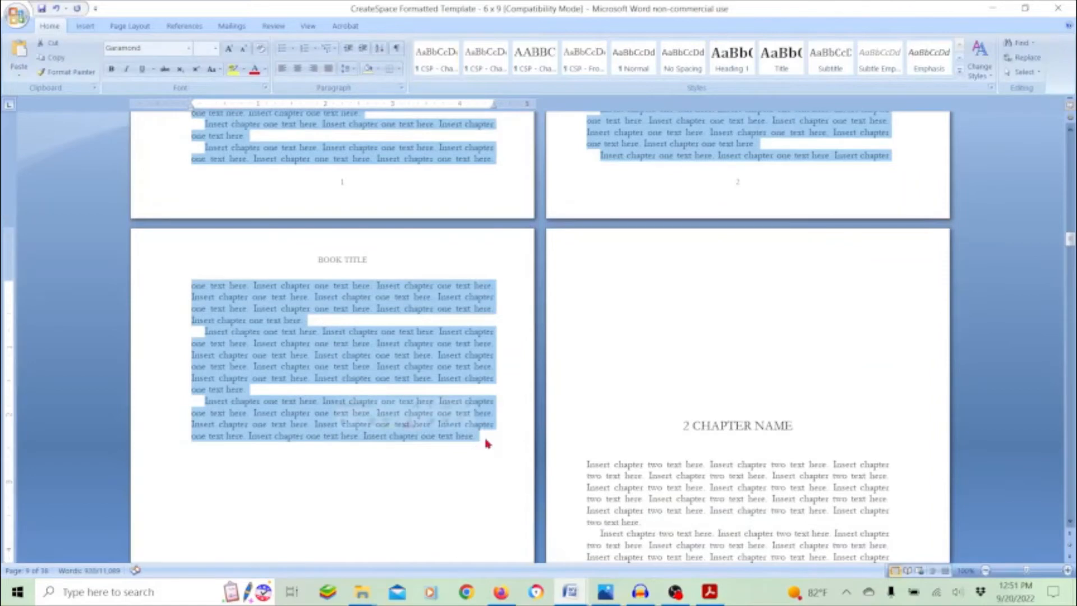
key("ctrl+v")
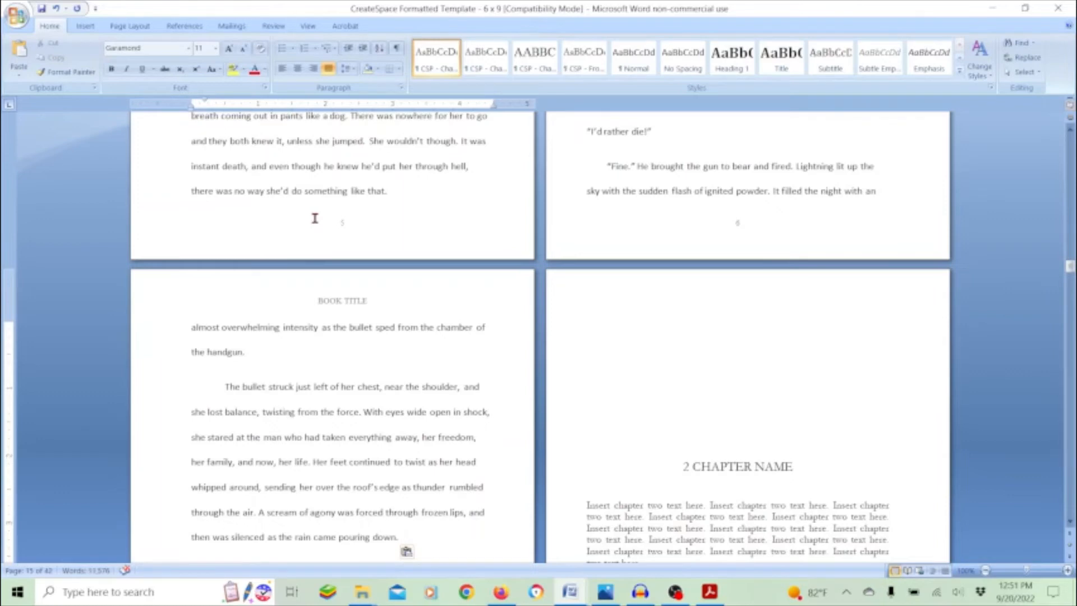
Set the pasted preface to Keep Text Only, and check its layout through to the last line.
left_click(420, 554)
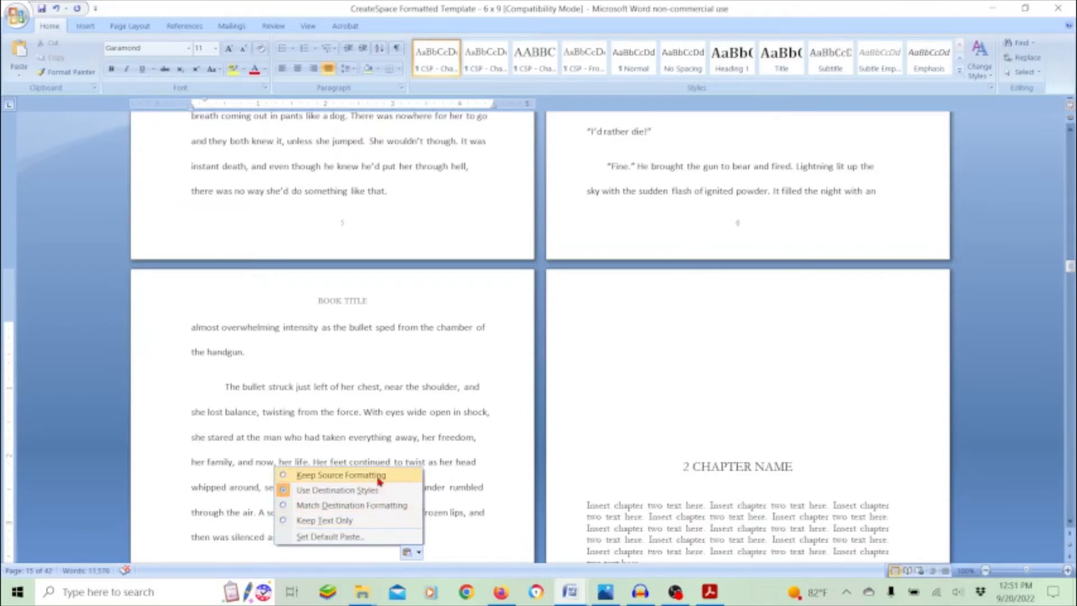
left_click(375, 520)
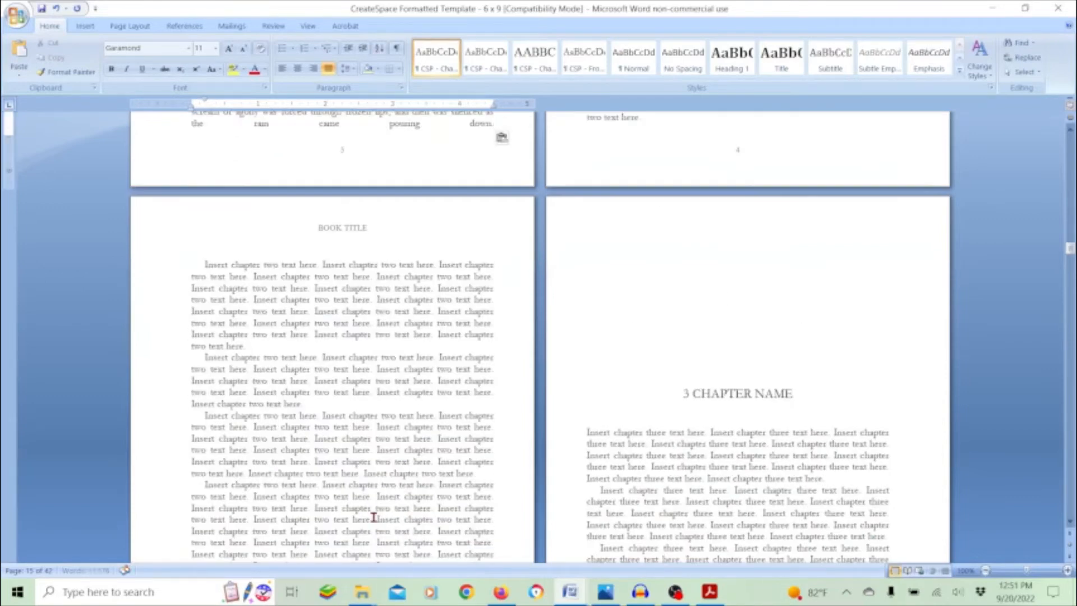
scroll(375, 517, "up", 5)
scroll(374, 517, "up", 6)
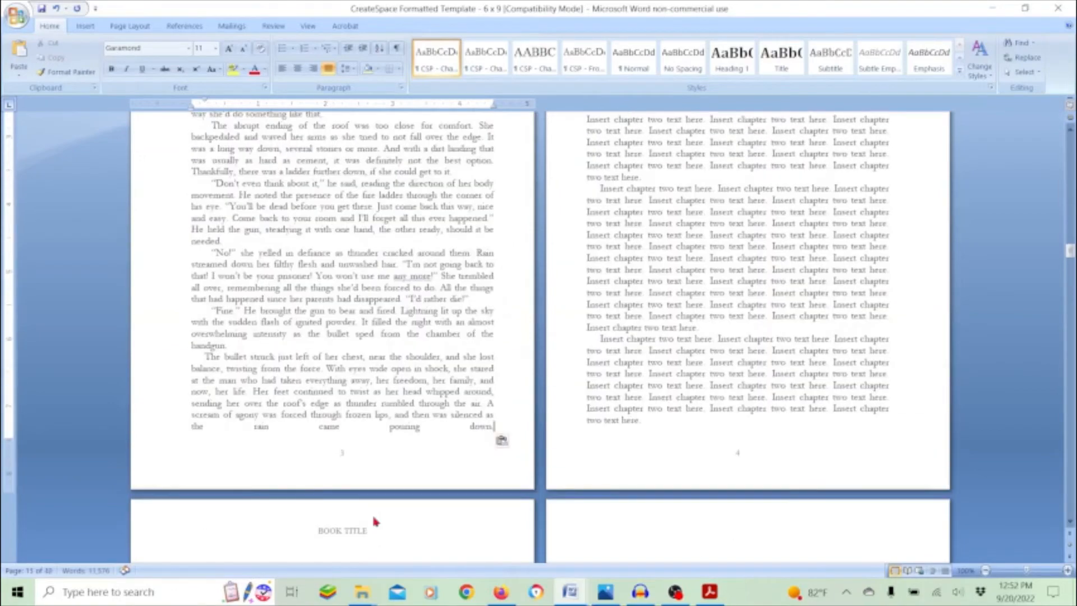
scroll(373, 513, "down", 1)
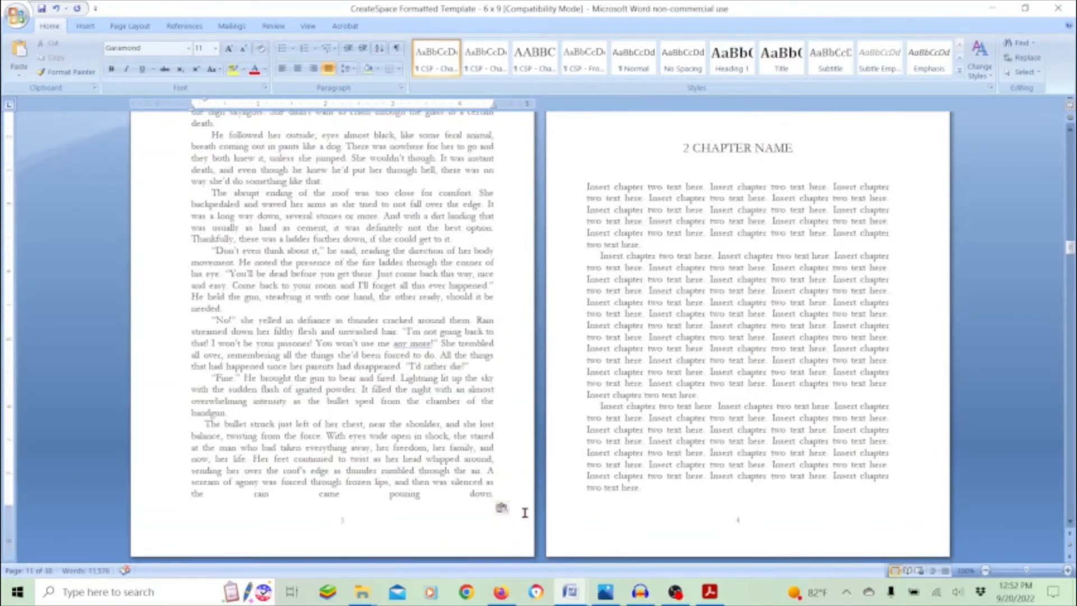
scroll(485, 496, "down", 1)
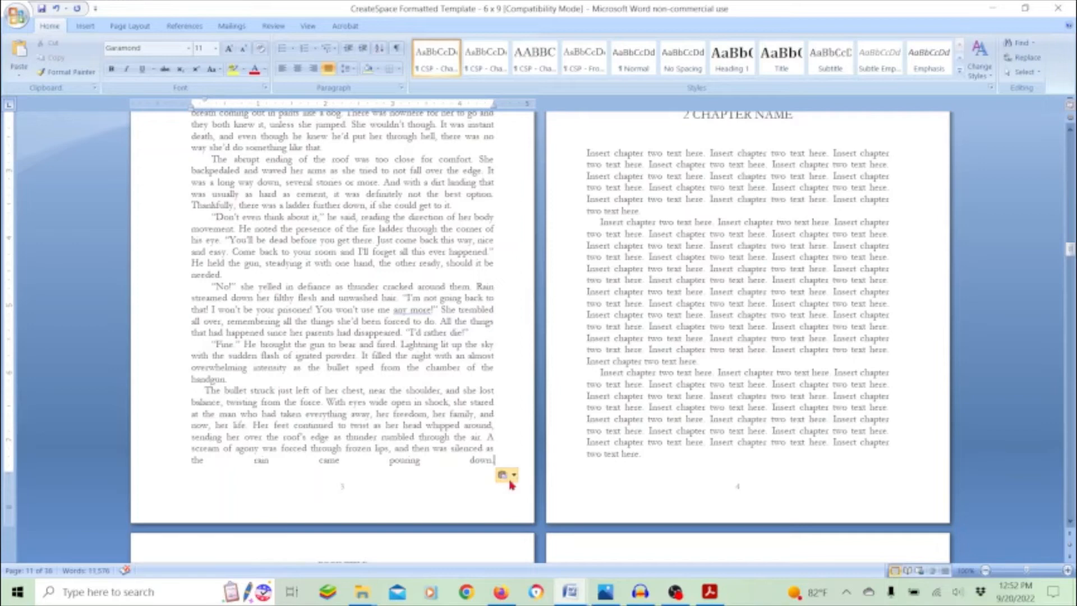
Left-align the end of the preface to close the stretched gaps in its last line.
key("Return")
key("Delete")
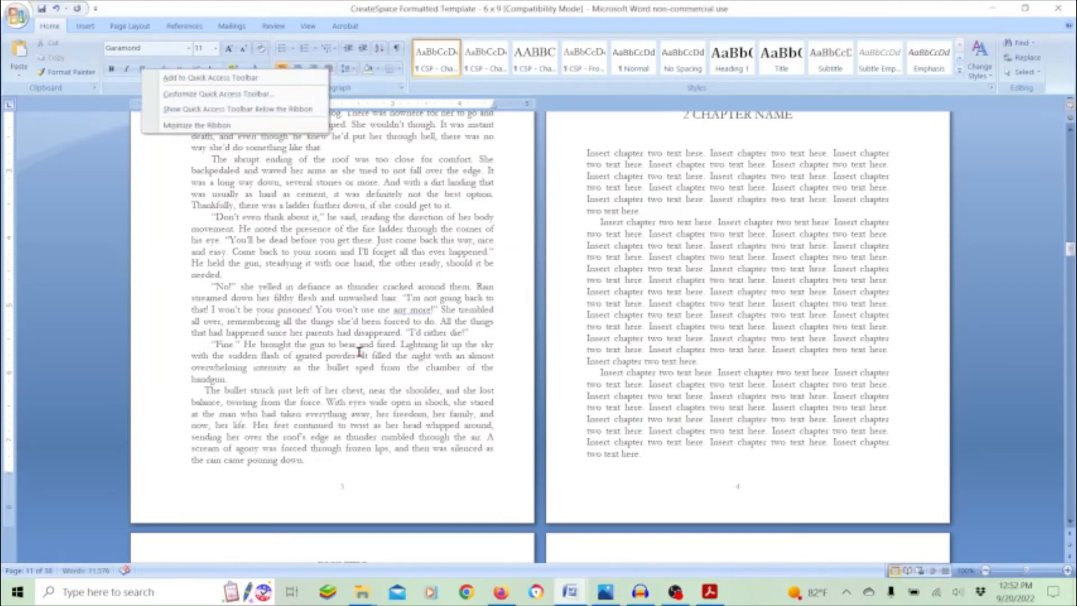
left_click(360, 351)
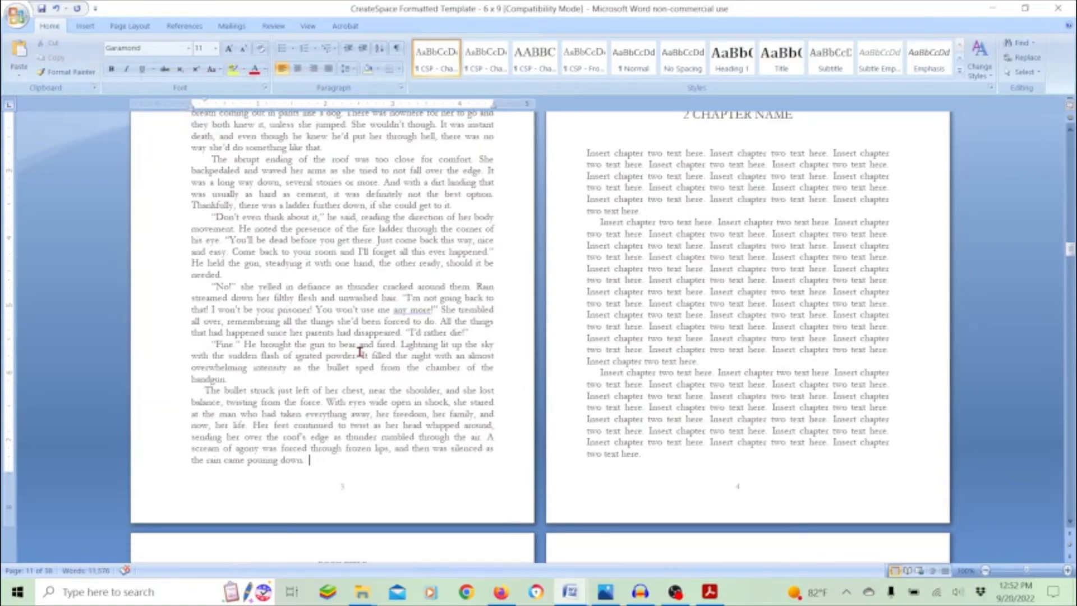
Select the preface from its second paragraph to the end and view the options of the CSP - Chapter Body Text style.
left_click_drag(320, 465, 304, 442)
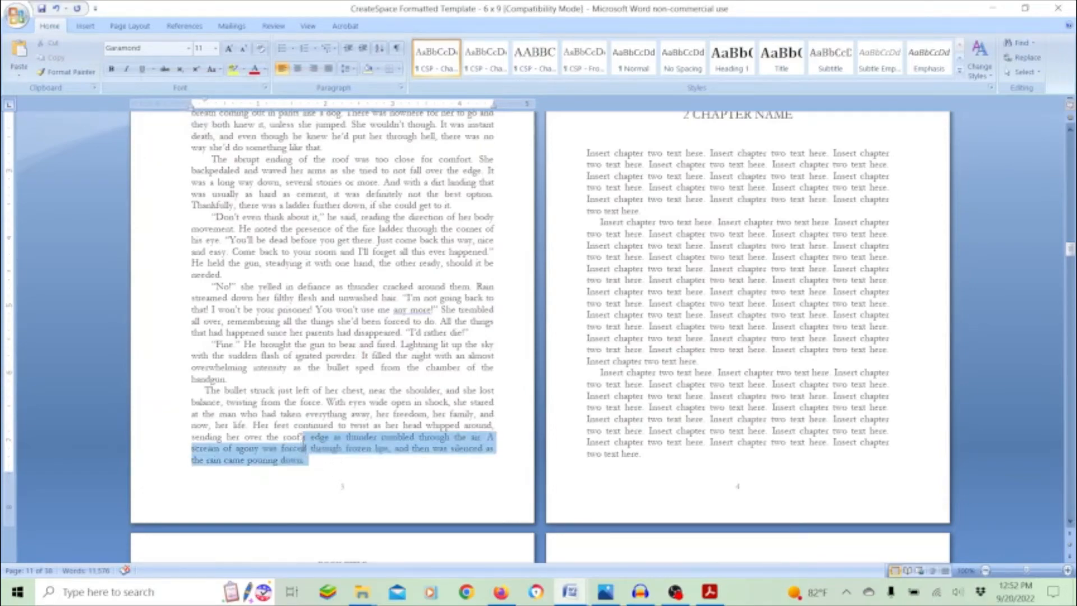
scroll(303, 443, "up", 12)
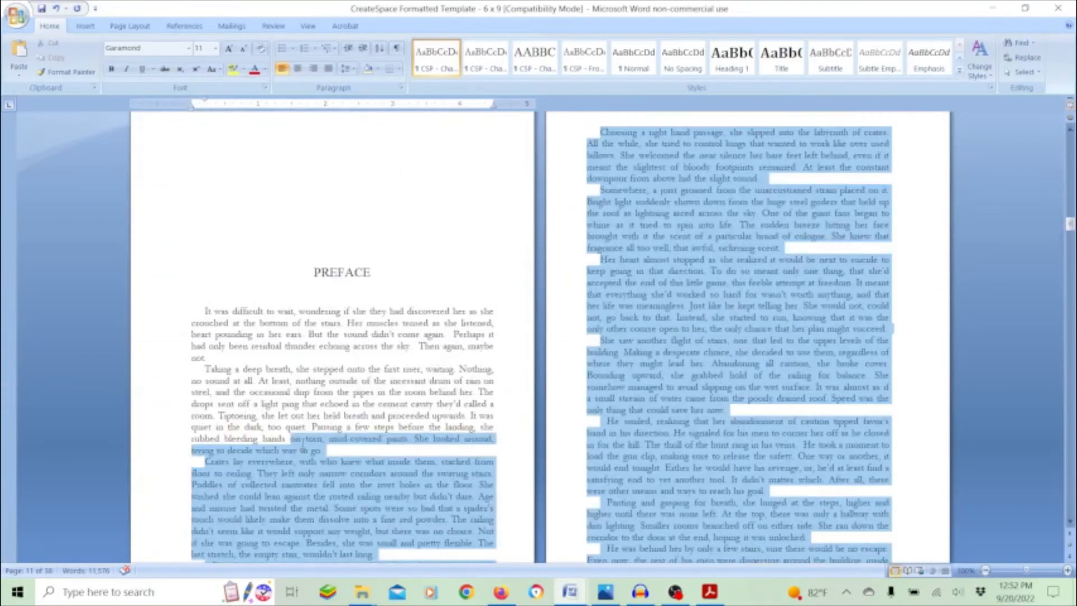
left_click_drag(297, 447, 203, 370)
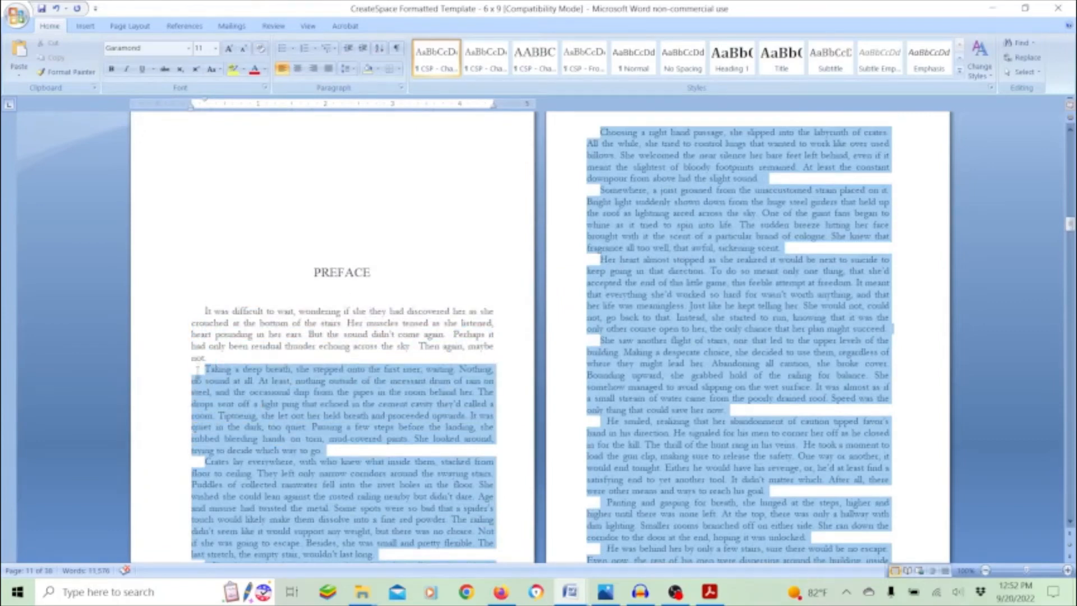
right_click(443, 69)
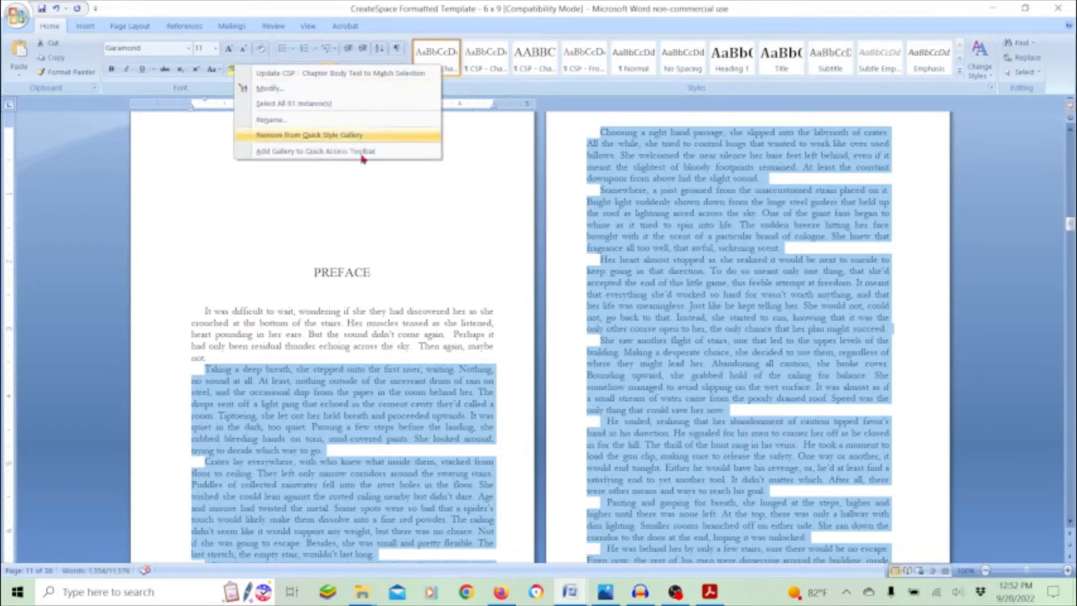
key("Escape")
left_click(213, 328)
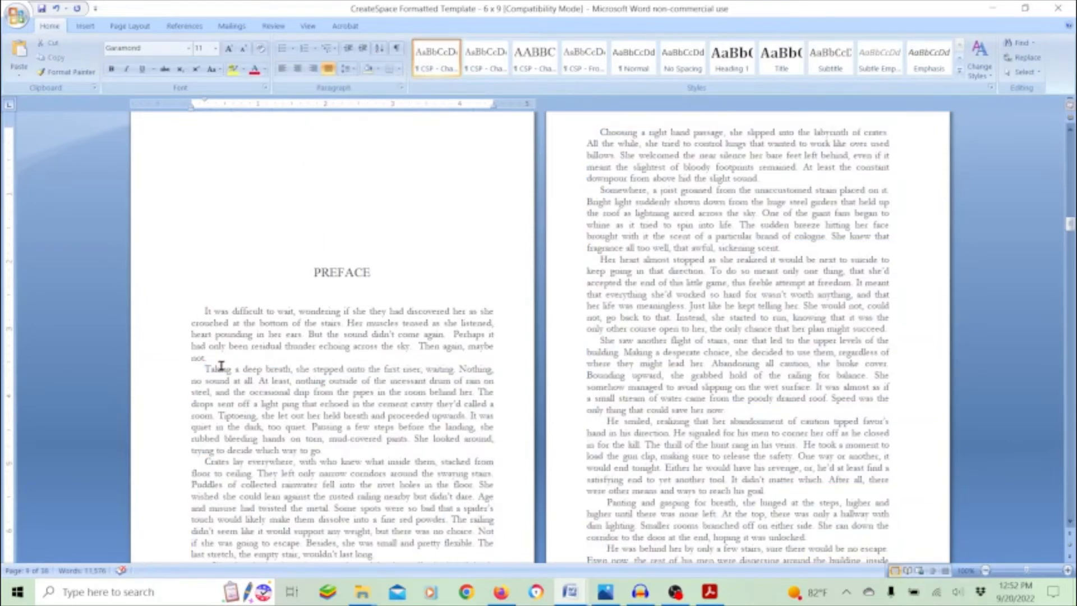
Apply the unindented CSP chapter style for opening paragraphs to the first paragraph under PREFACE.
left_click_drag(217, 359, 201, 307)
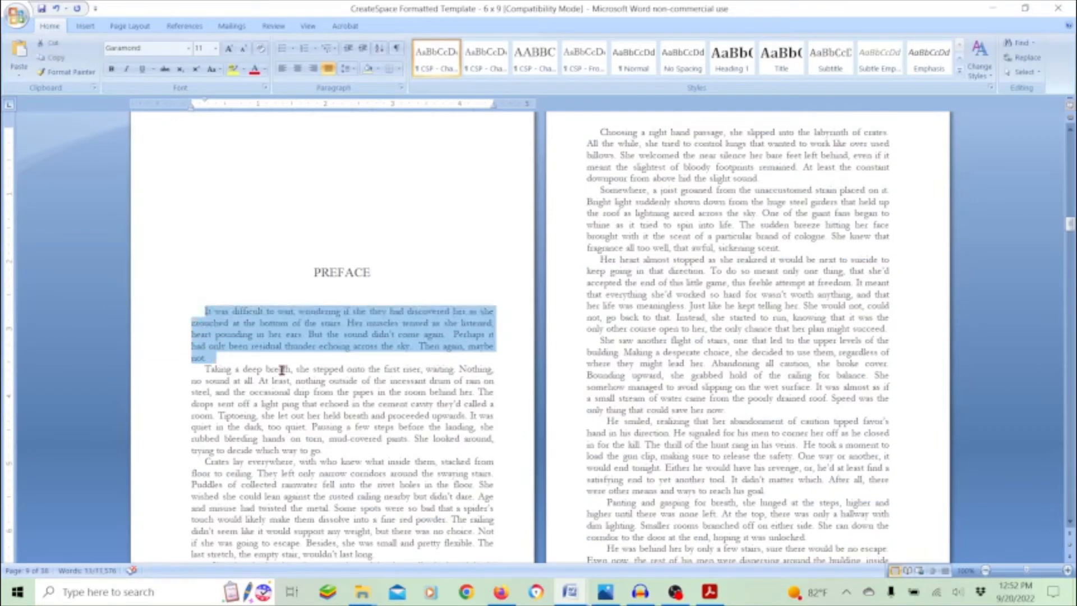
left_click(483, 65)
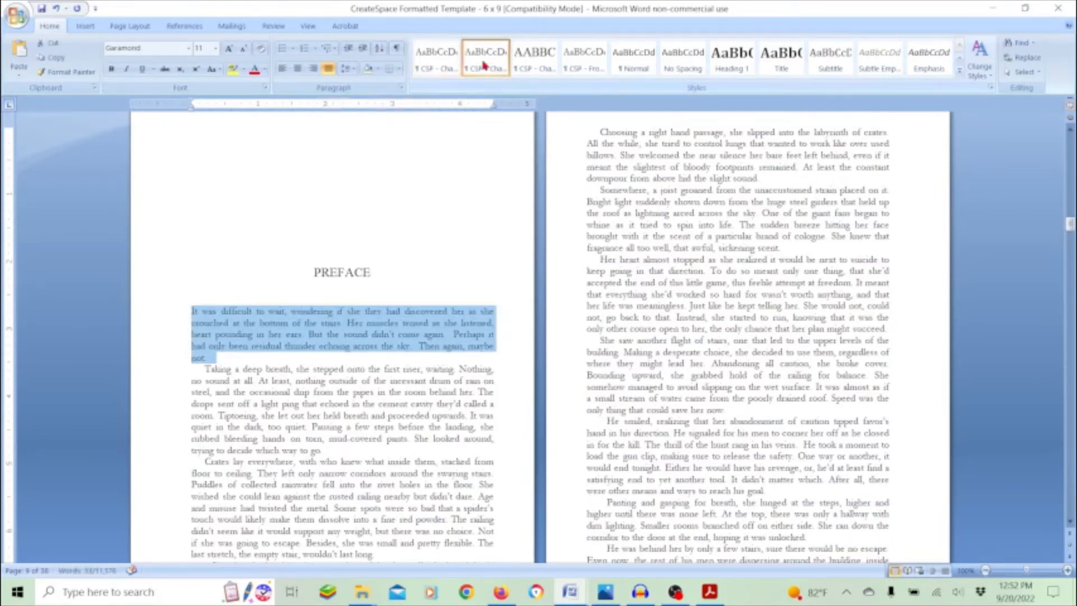
left_click(262, 324)
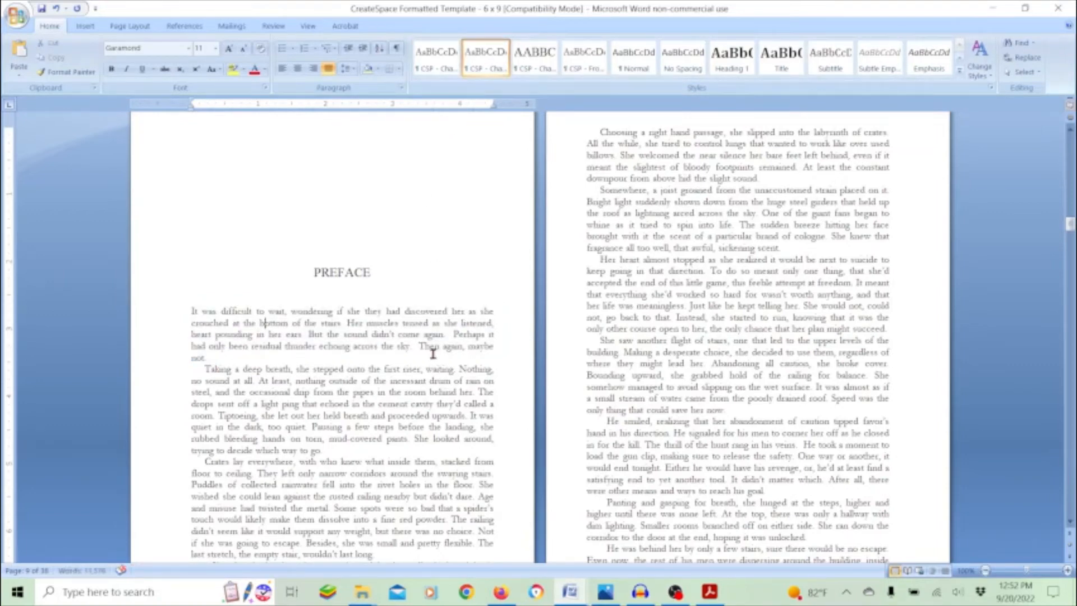
left_click(372, 348)
Look through the remaining chapter placeholders as far as ABOUT THE AUTHOR and go back to the 10 CHAPTER NAME page.
scroll(475, 397, "down", 15)
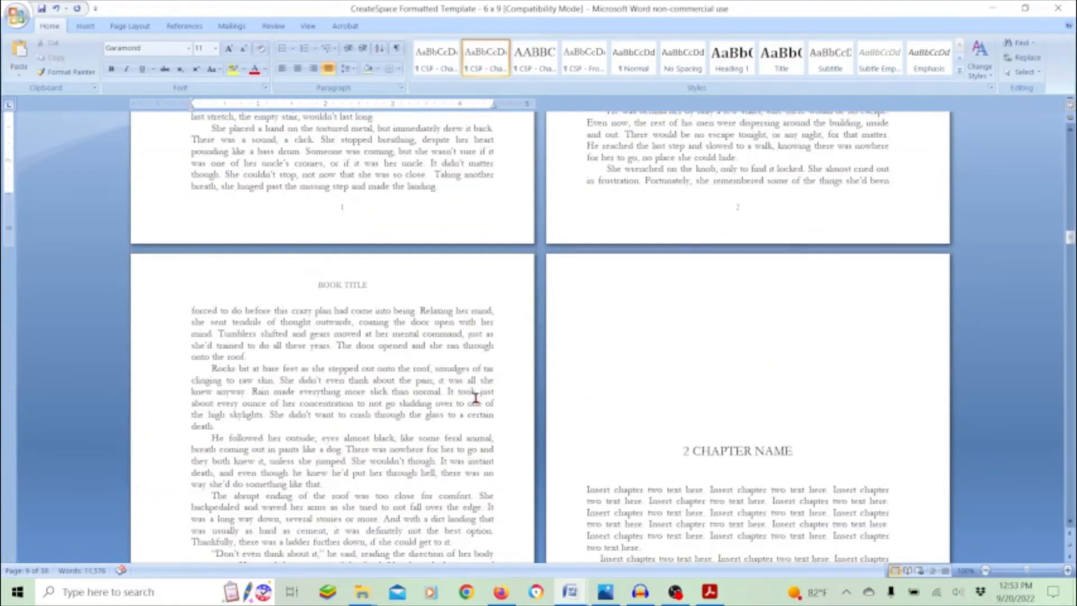
scroll(476, 397, "down", 3)
scroll(488, 359, "down", 3)
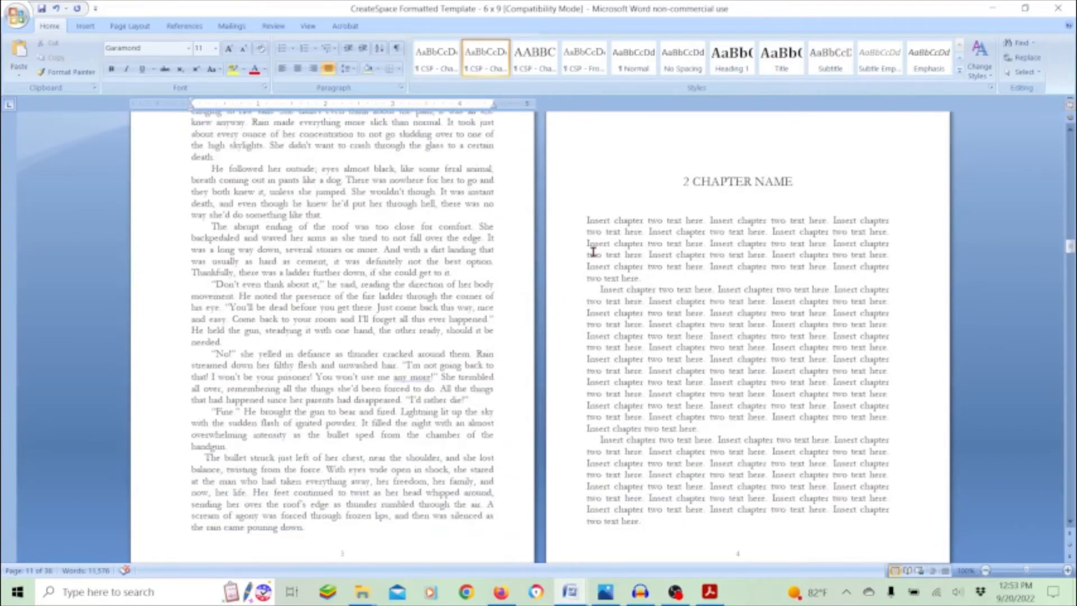
scroll(593, 252, "up", 4)
scroll(592, 252, "down", 3)
scroll(593, 252, "down", 10)
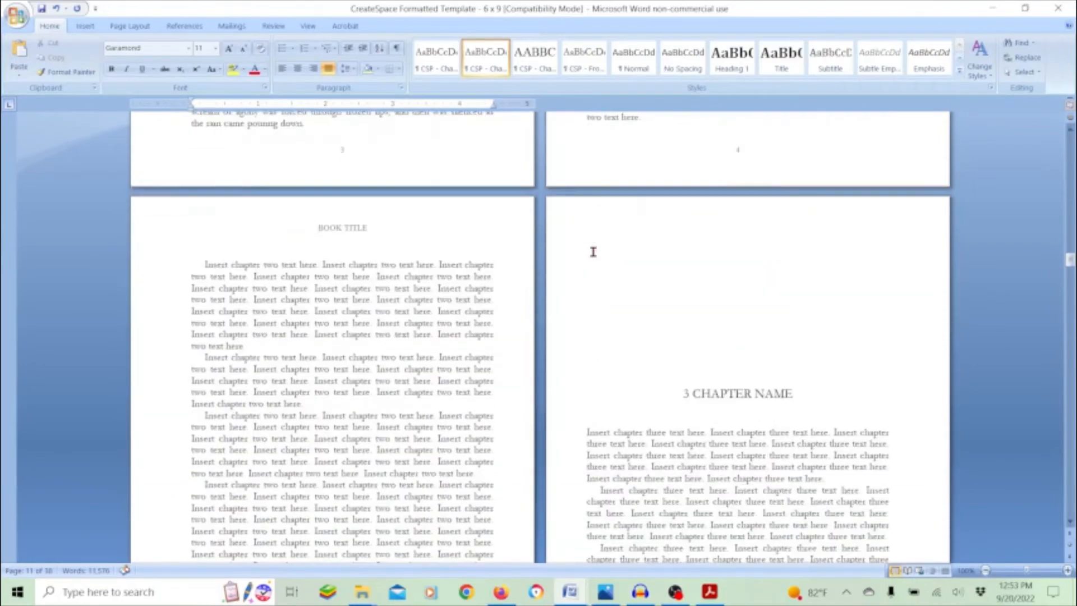
scroll(593, 252, "down", 10)
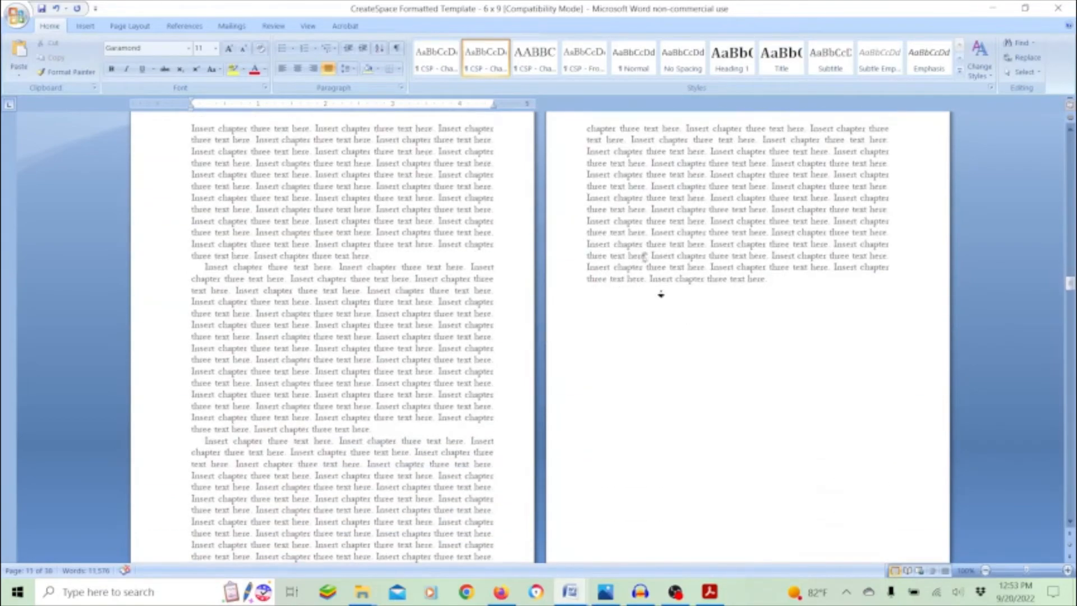
scroll(728, 296, "down", 5)
scroll(690, 534, "down", 20)
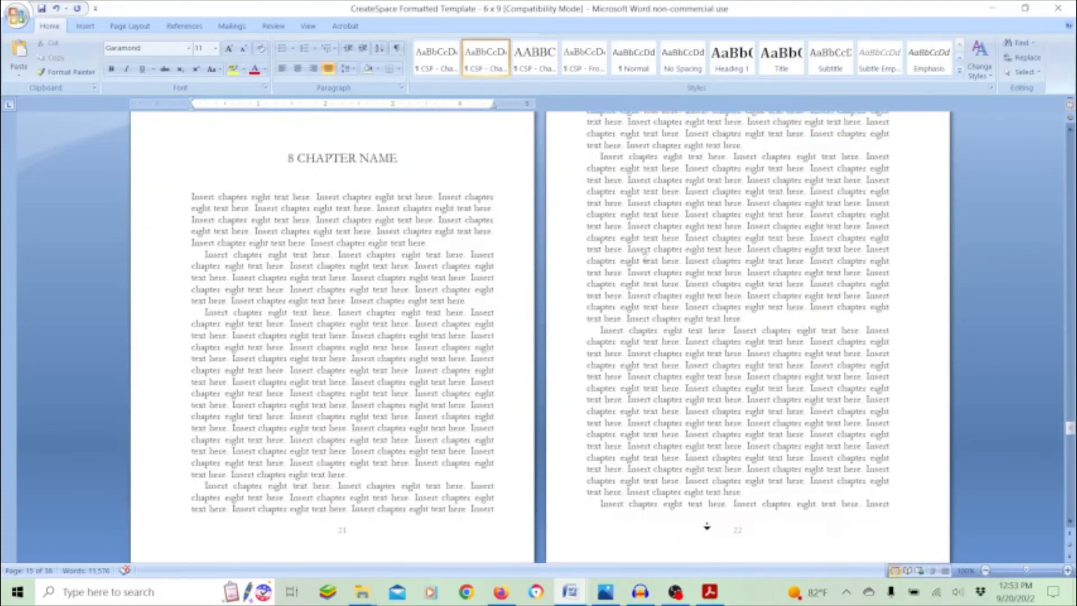
scroll(708, 519, "down", 20)
scroll(705, 485, "up", 12)
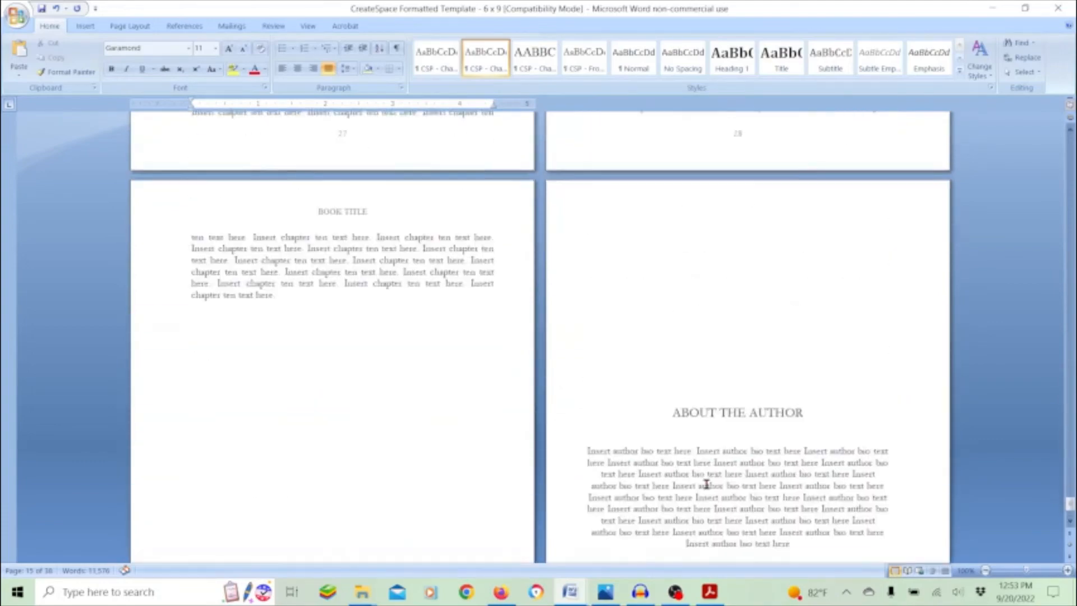
scroll(706, 484, "up", 8)
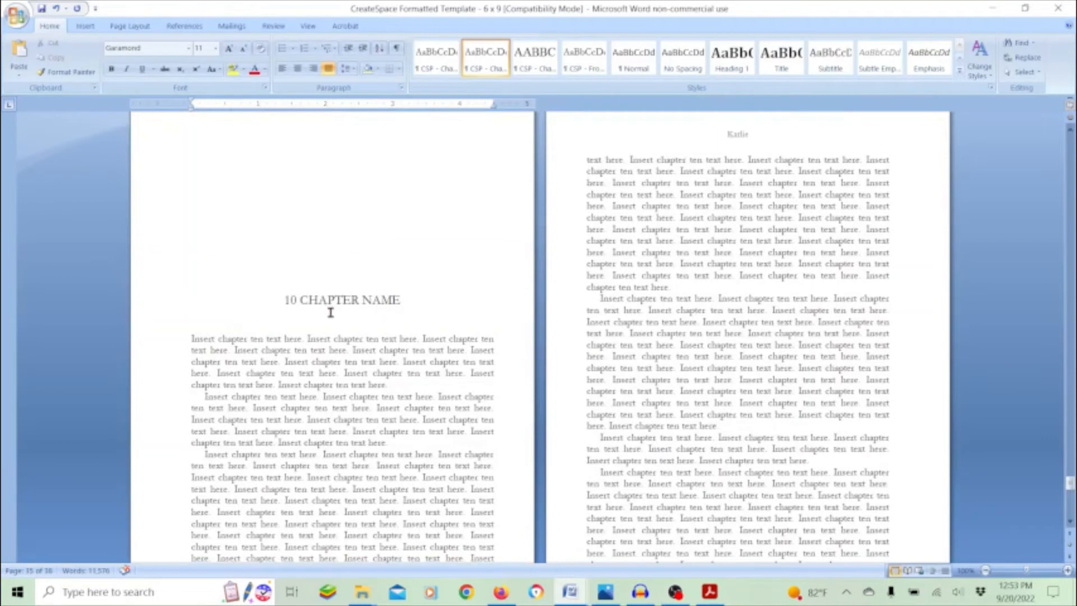
scroll(319, 284, "up", 2)
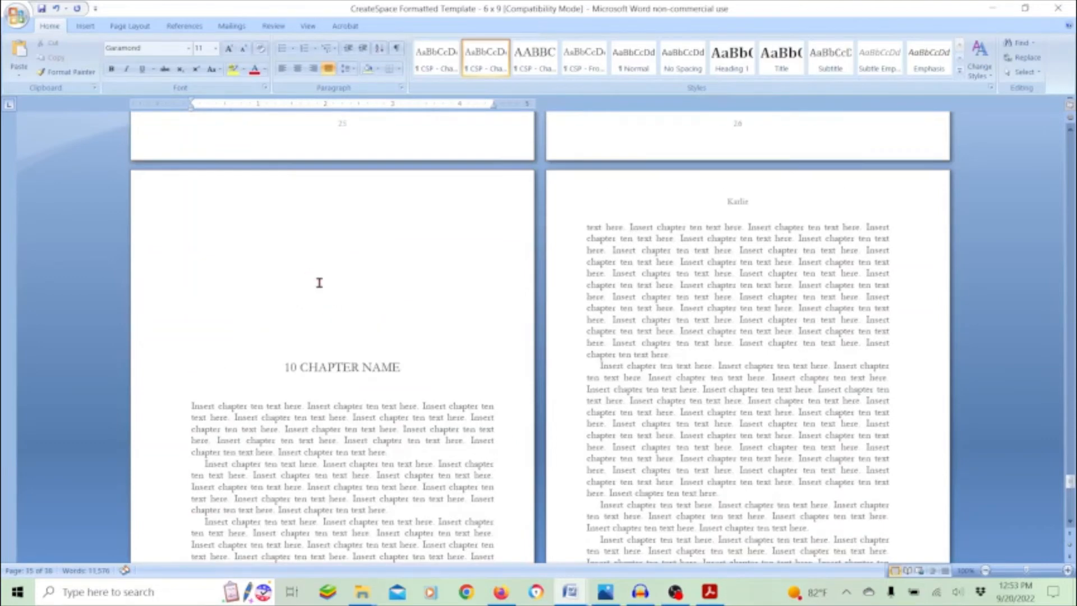
Copy the whole first page of chapter ten, from the blank lines above 10 CHAPTER NAME to the last line on that page.
left_click_drag(327, 205, 330, 241)
left_click(293, 322)
scroll(326, 459, "down", 8)
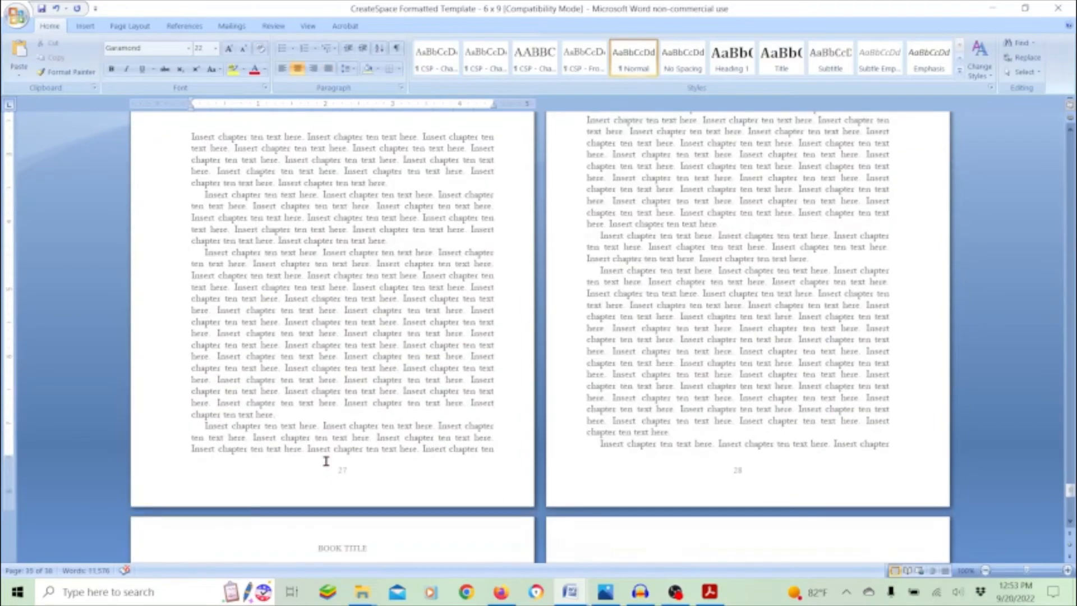
left_click_drag(508, 455, 408, 282)
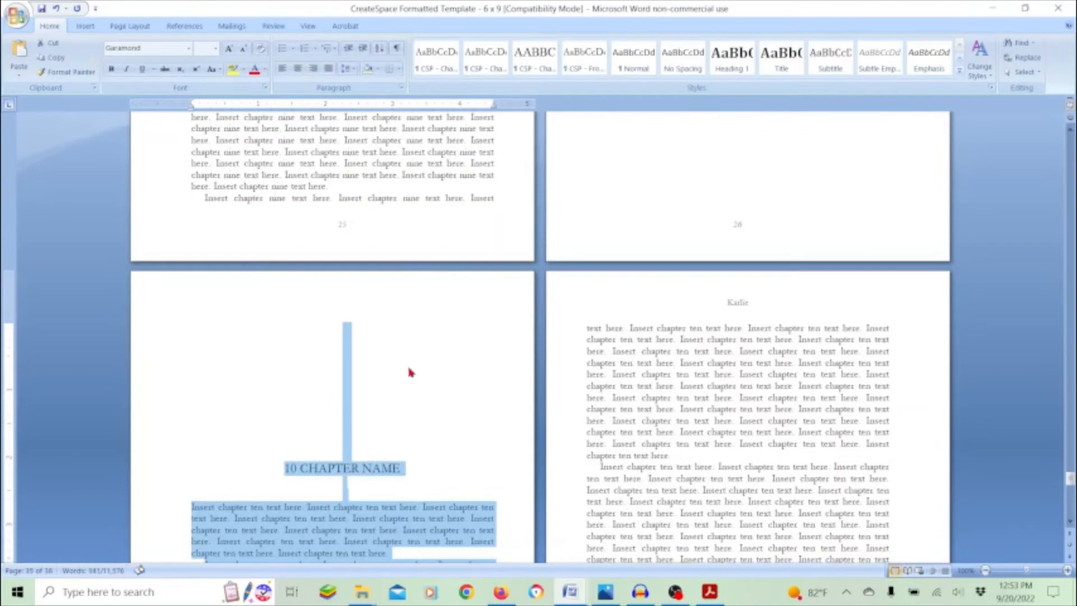
scroll(410, 374, "down", 12)
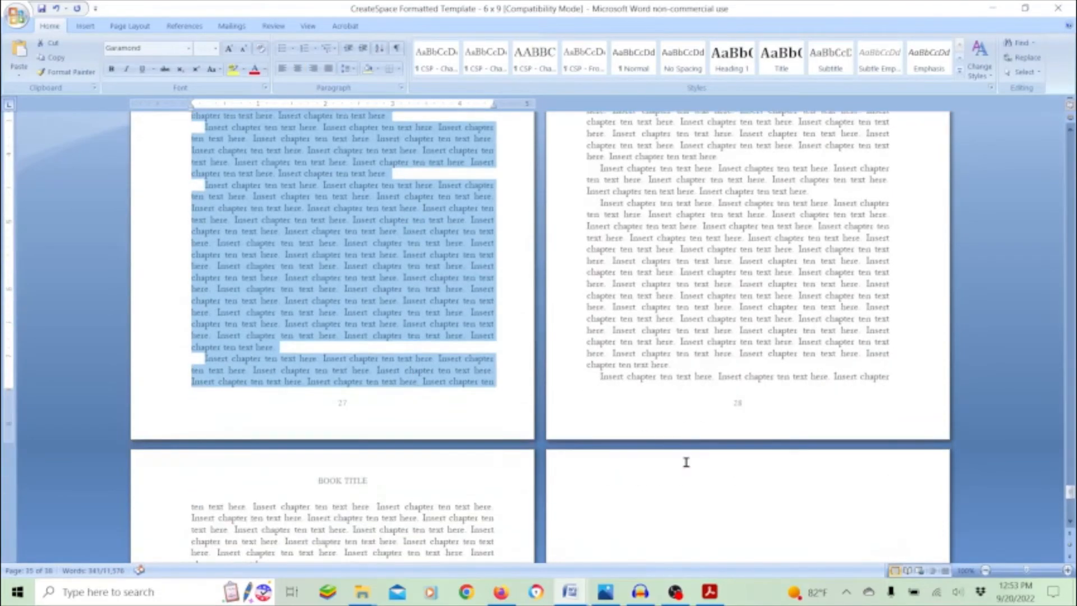
scroll(685, 462, "down", 6)
Insert a page break after the last line of chapter ten and paste the copied chapter page on the new page.
left_click(335, 403)
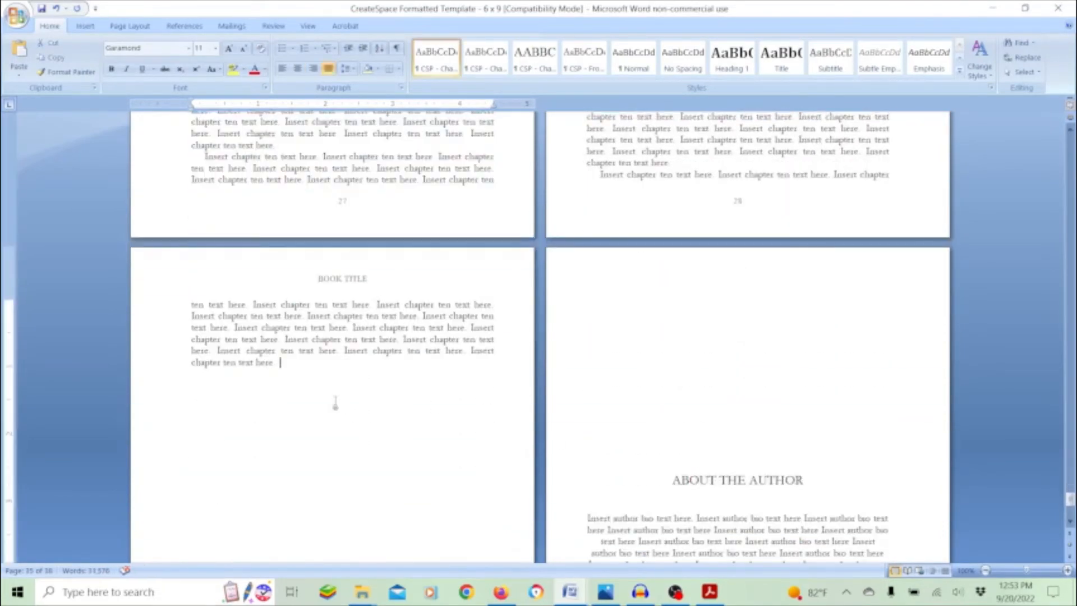
left_click(85, 27)
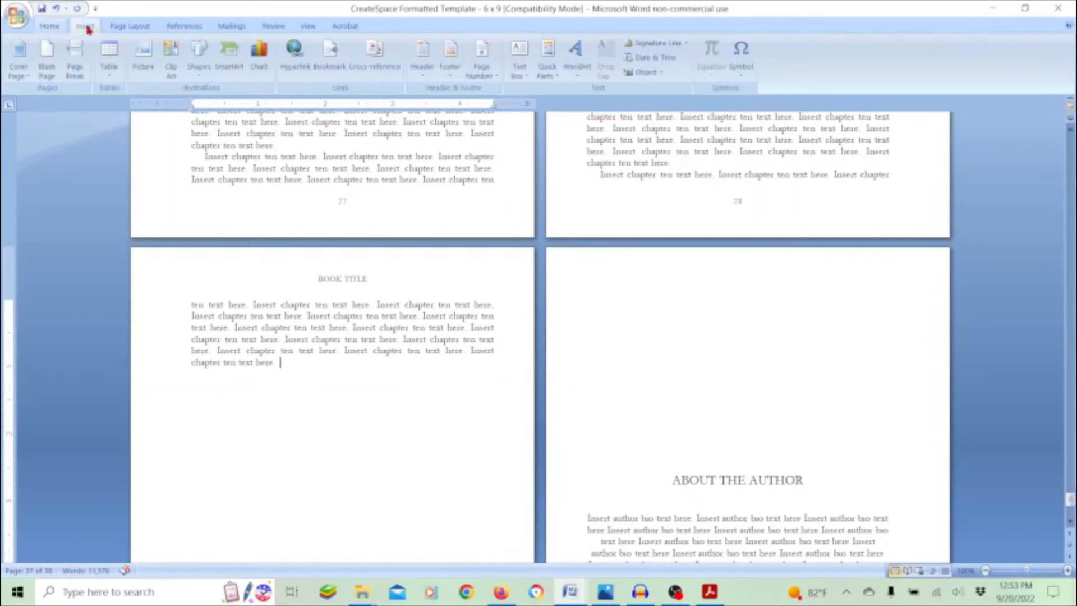
left_click(75, 59)
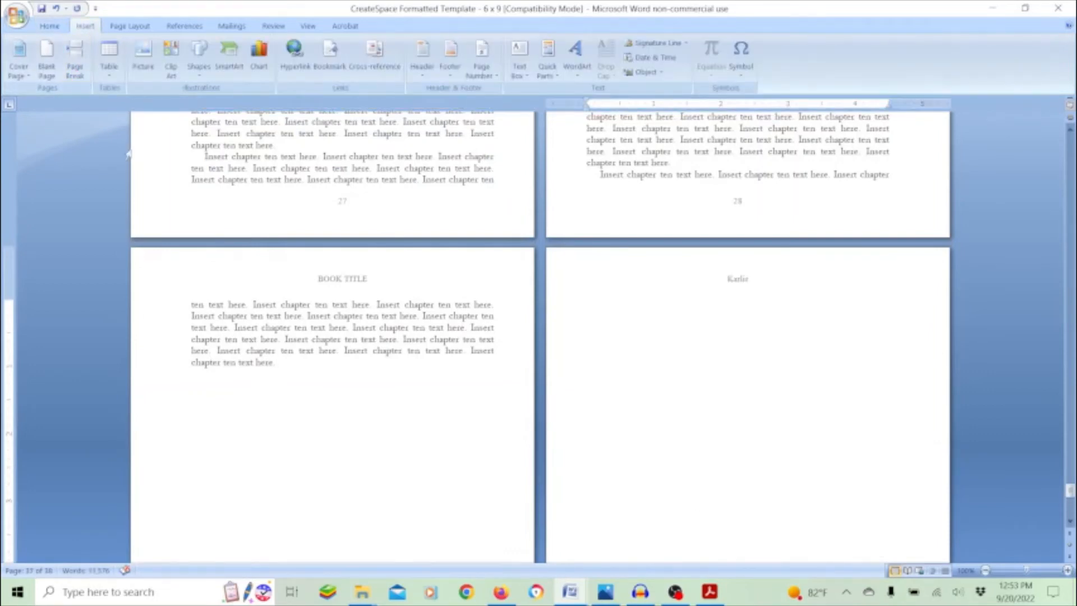
left_click(73, 61)
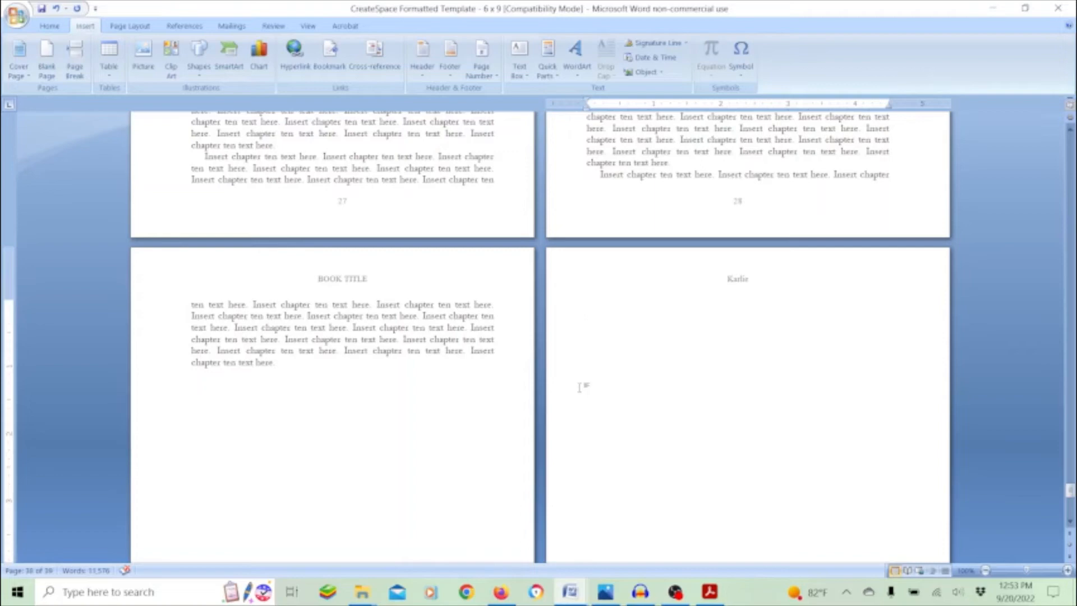
key("ctrl+v")
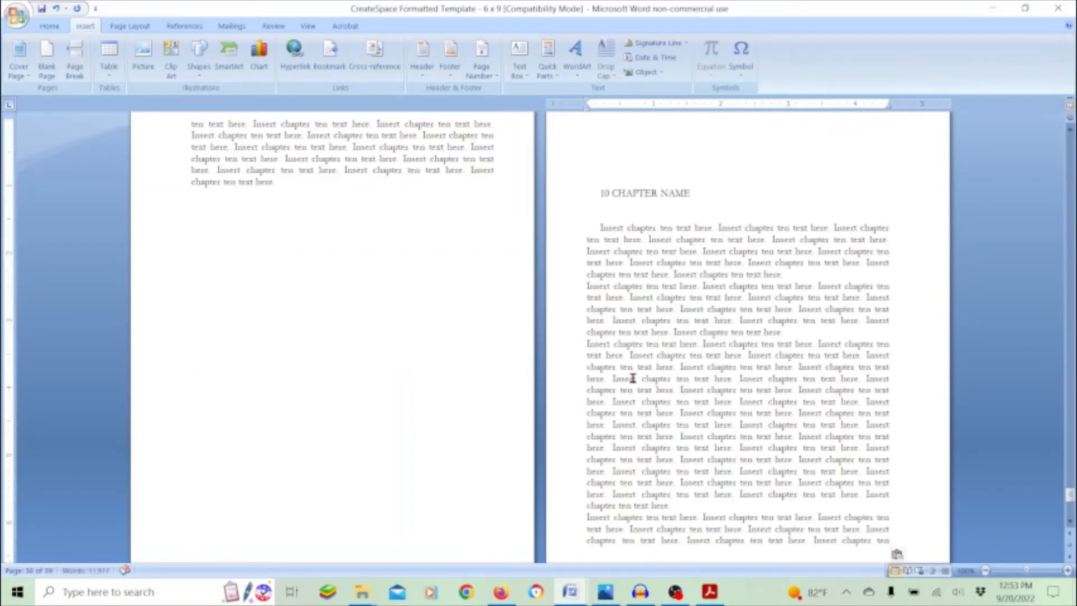
Apply the CSP chapter title style to the pasted 10 CHAPTER NAME heading and the unindented opening-paragraph style to the first paragraph below it.
scroll(632, 378, "up", 5)
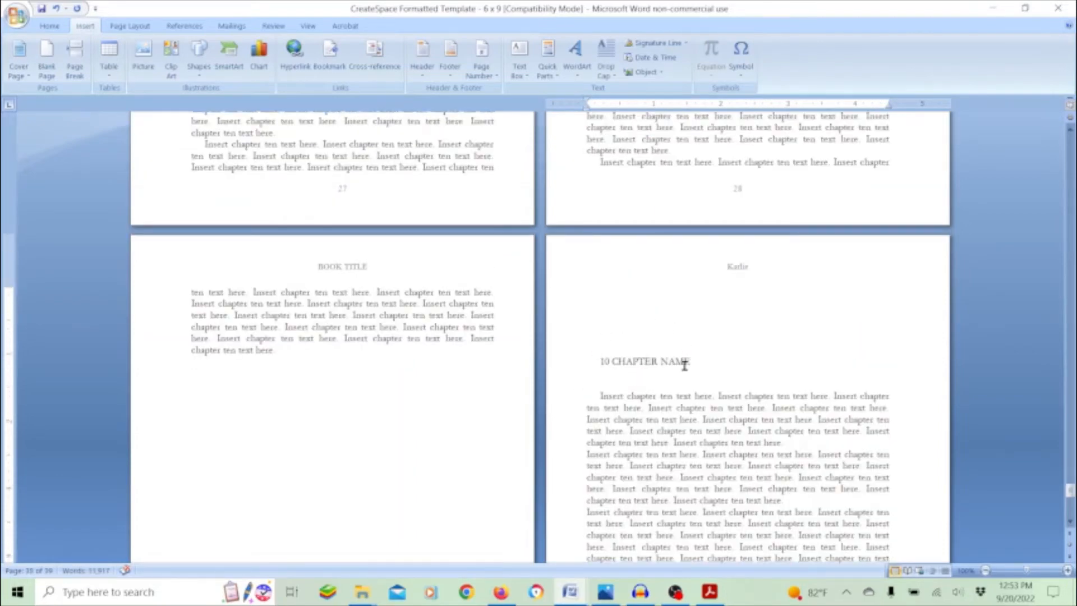
left_click_drag(693, 361, 599, 361)
left_click(49, 26)
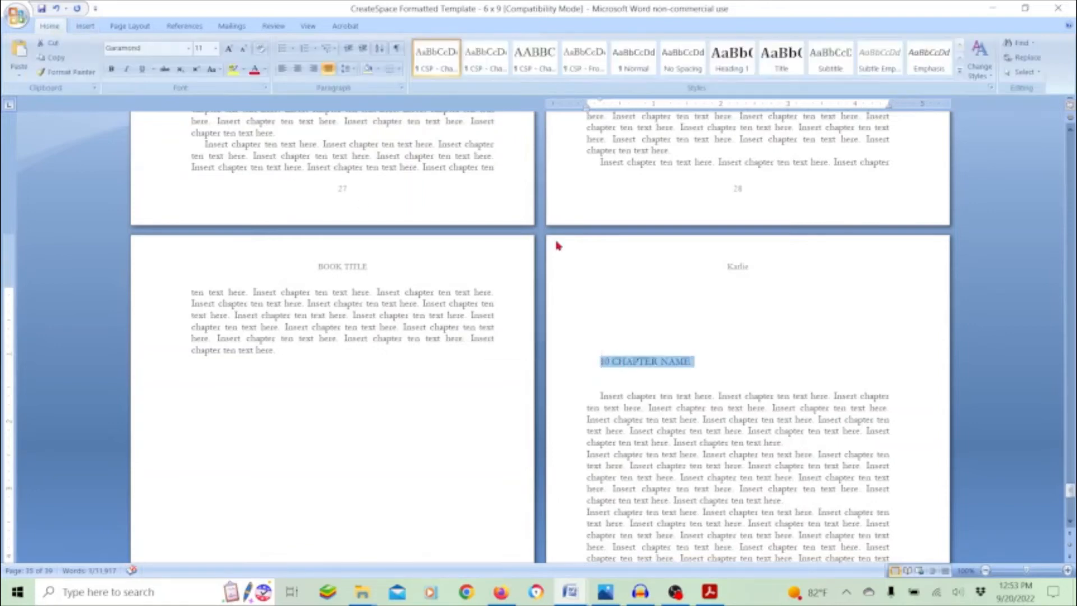
left_click(539, 68)
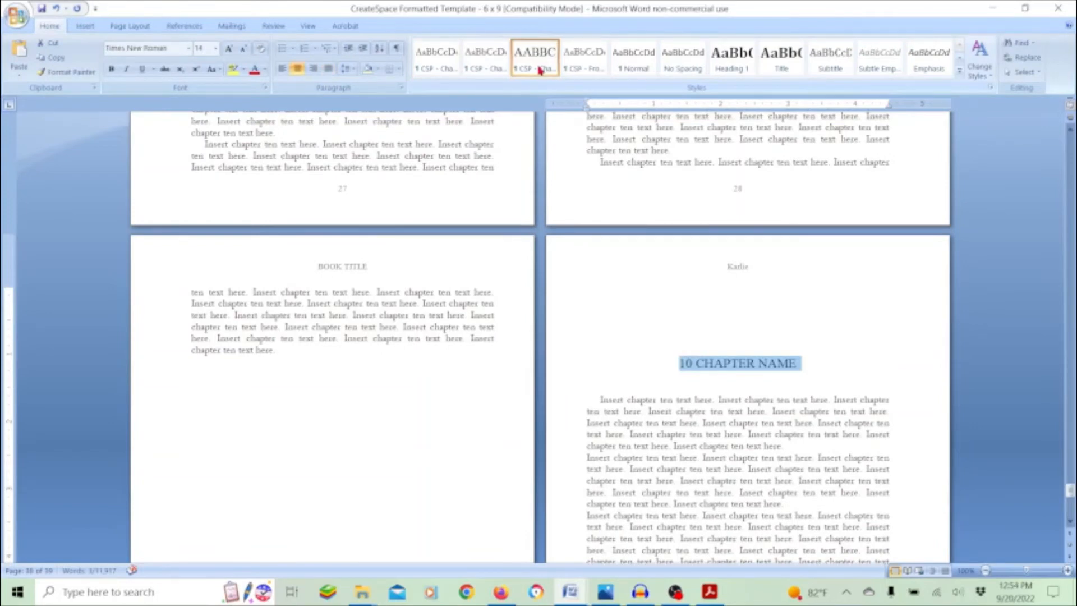
left_click(713, 434)
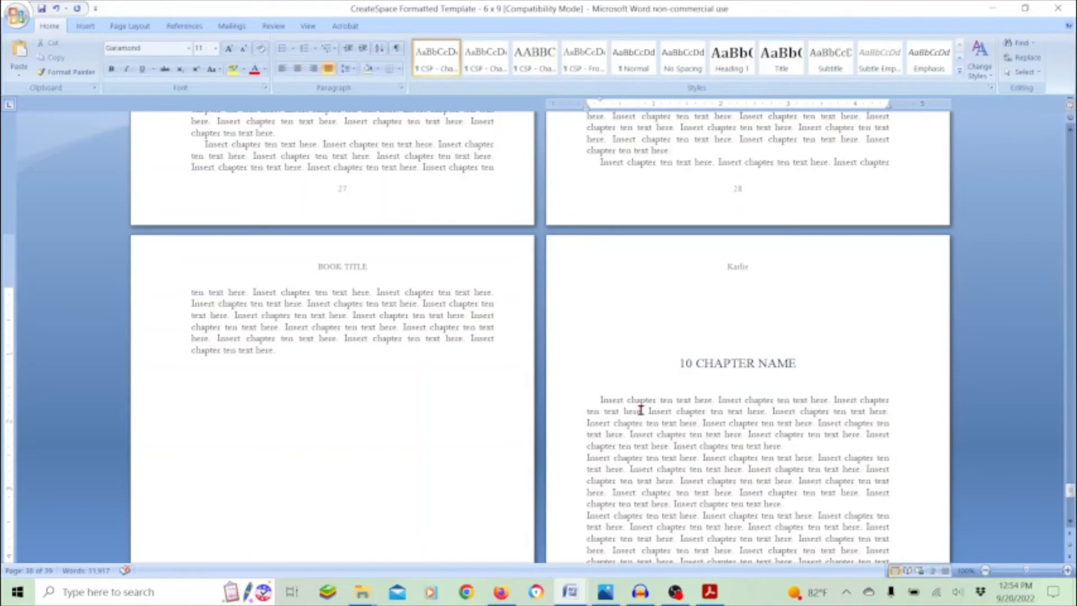
left_click(490, 68)
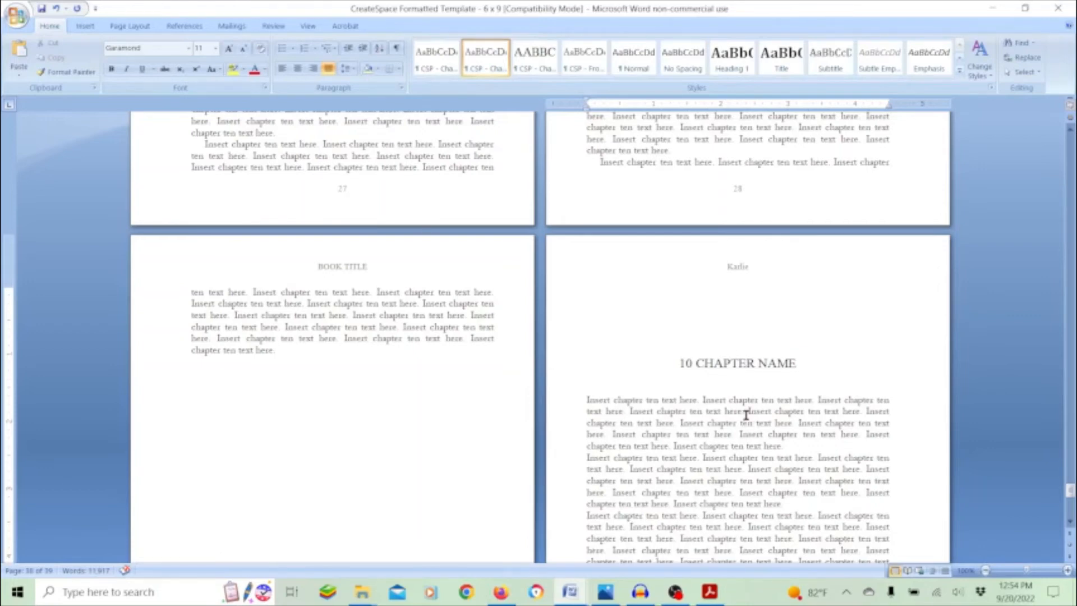
Copy the blank lines above the original 10 CHAPTER NAME heading.
scroll(749, 382, "up", 6)
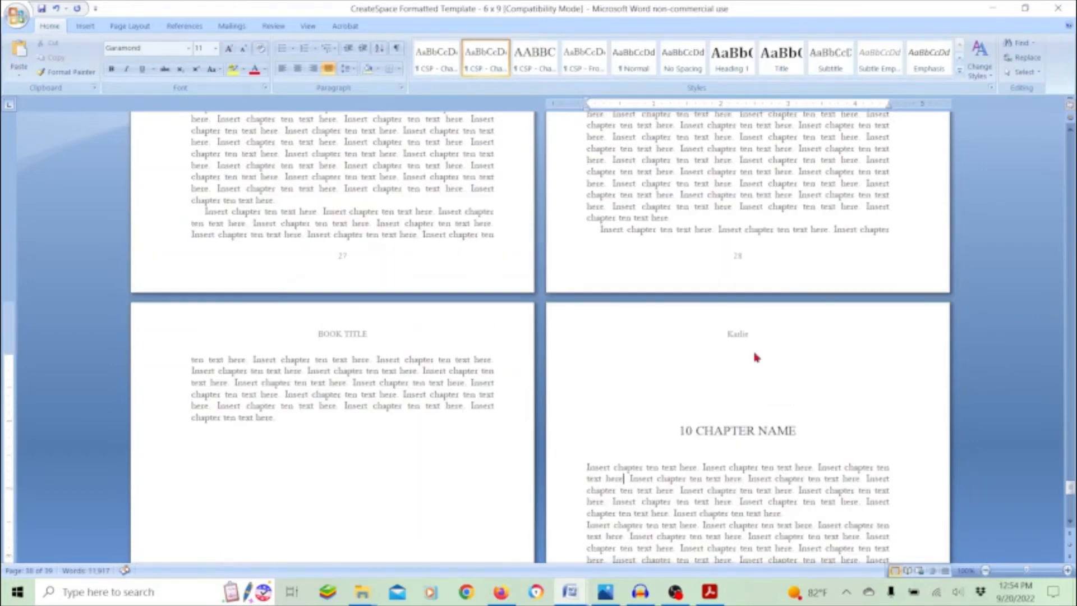
scroll(754, 353, "down", 10)
scroll(754, 353, "up", 2)
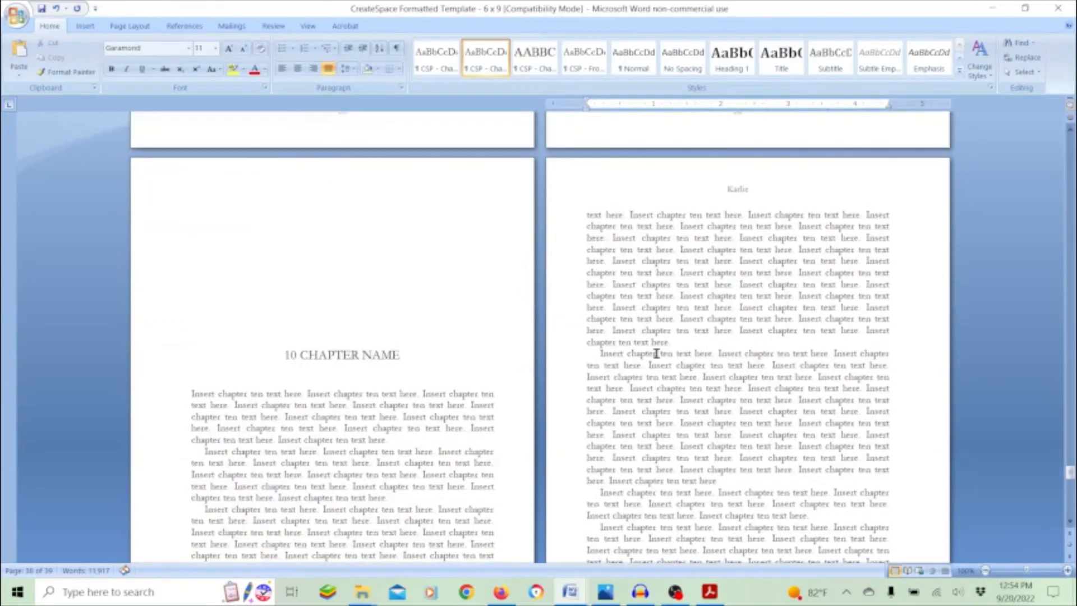
left_click_drag(337, 336, 332, 200)
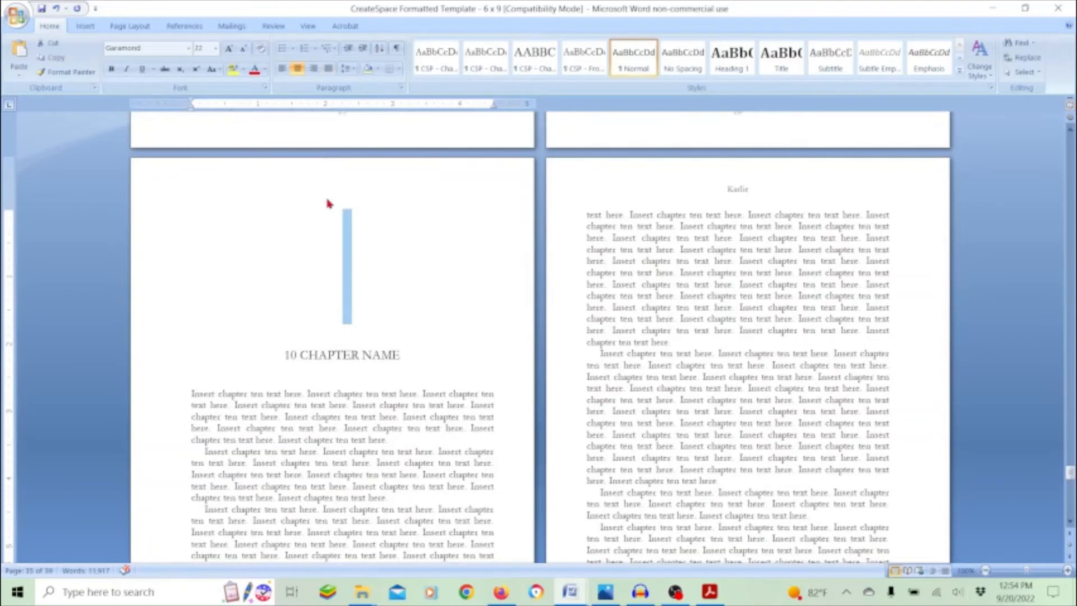
left_click(356, 338)
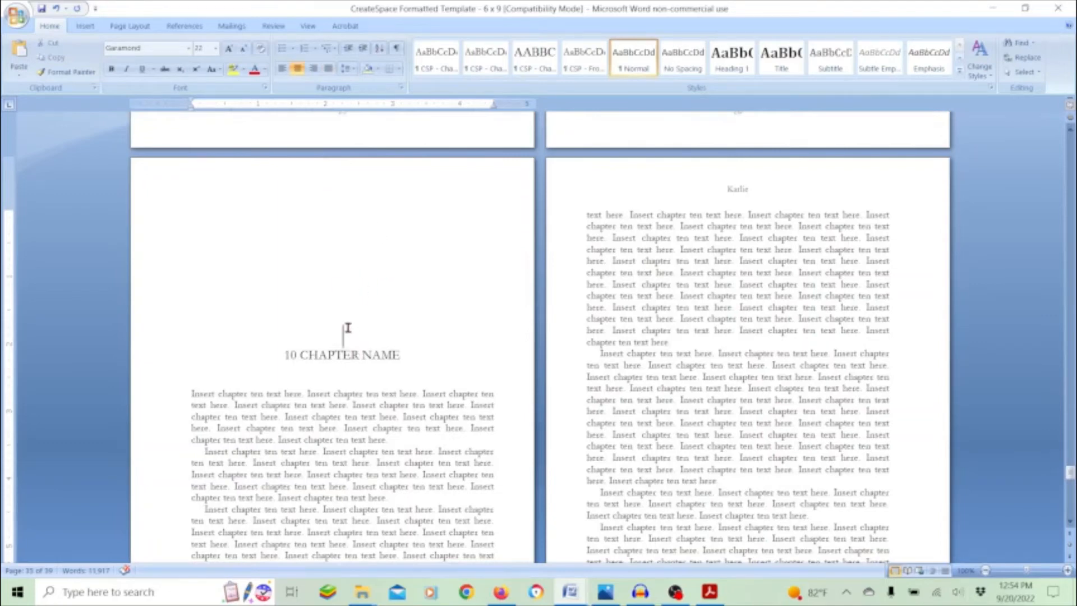
left_click_drag(347, 328, 337, 281)
left_click(339, 206)
left_click_drag(343, 198, 356, 336)
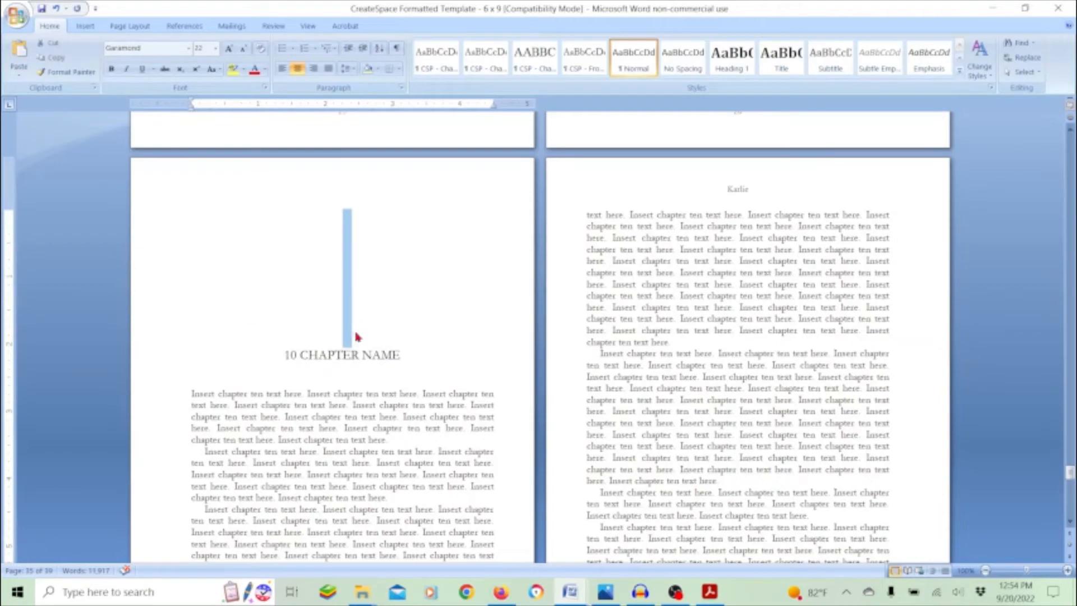
key("Delete")
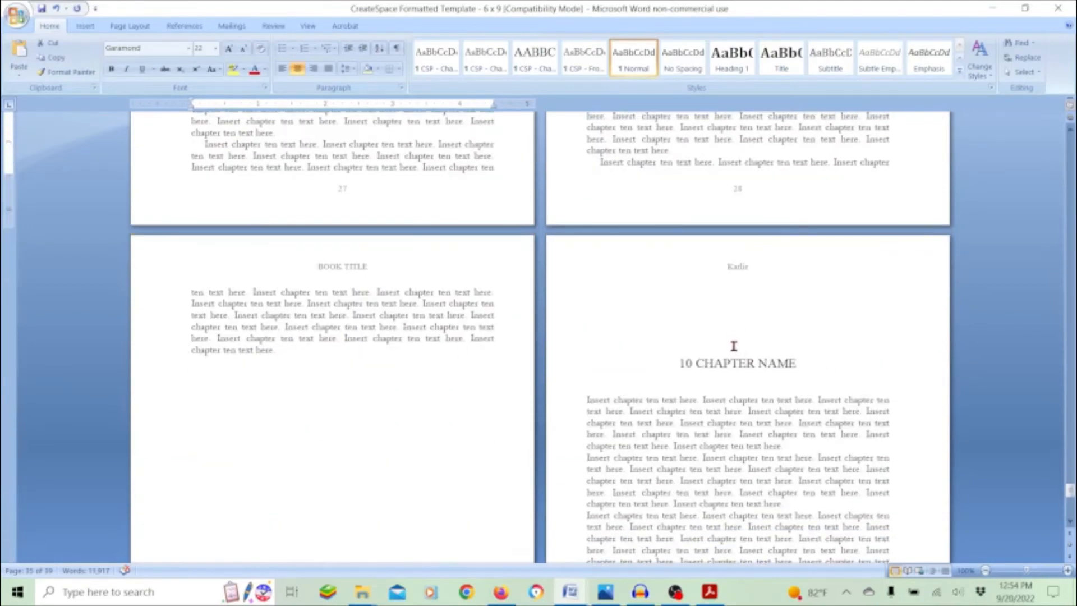
Replace the blank lines above the pasted 10 CHAPTER NAME heading with the copied ones and give them the CSP chapter title style.
left_click_drag(733, 344, 736, 297)
key("ctrl+v")
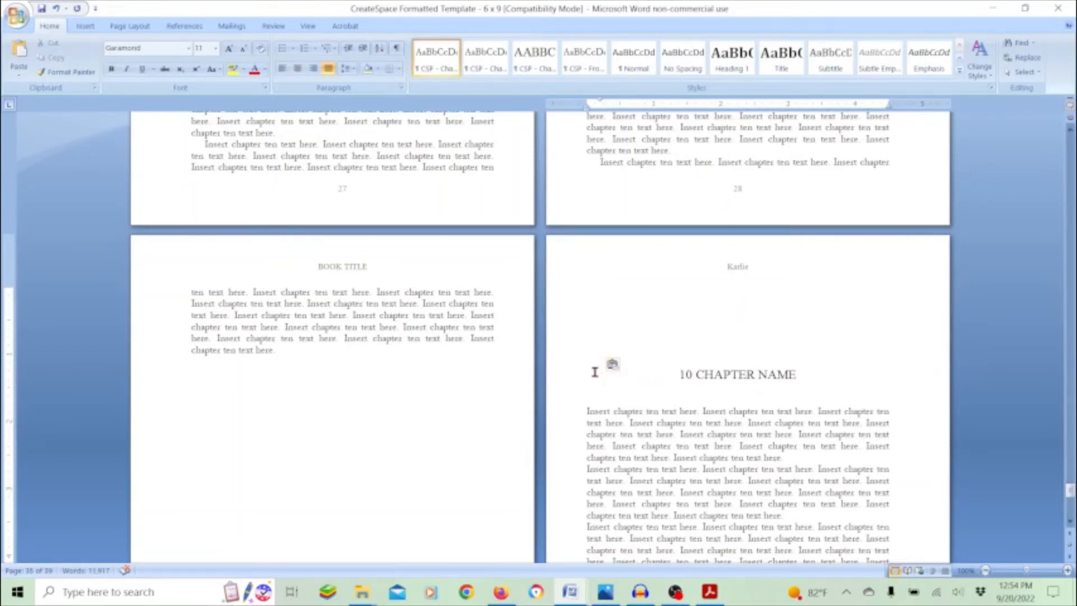
left_click_drag(601, 359, 595, 277)
left_click(537, 63)
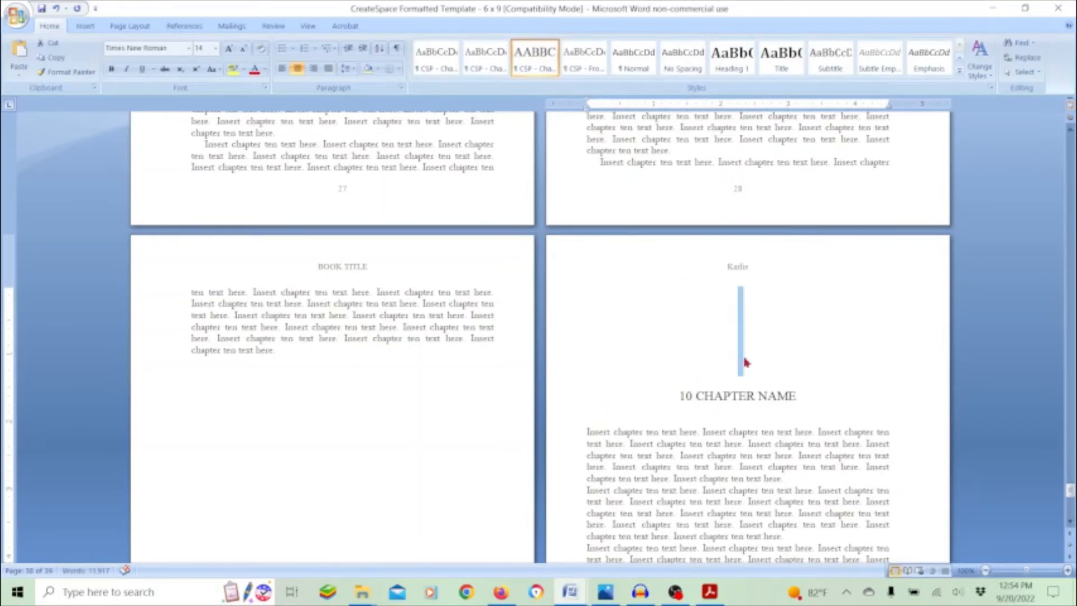
key("ctrl+v")
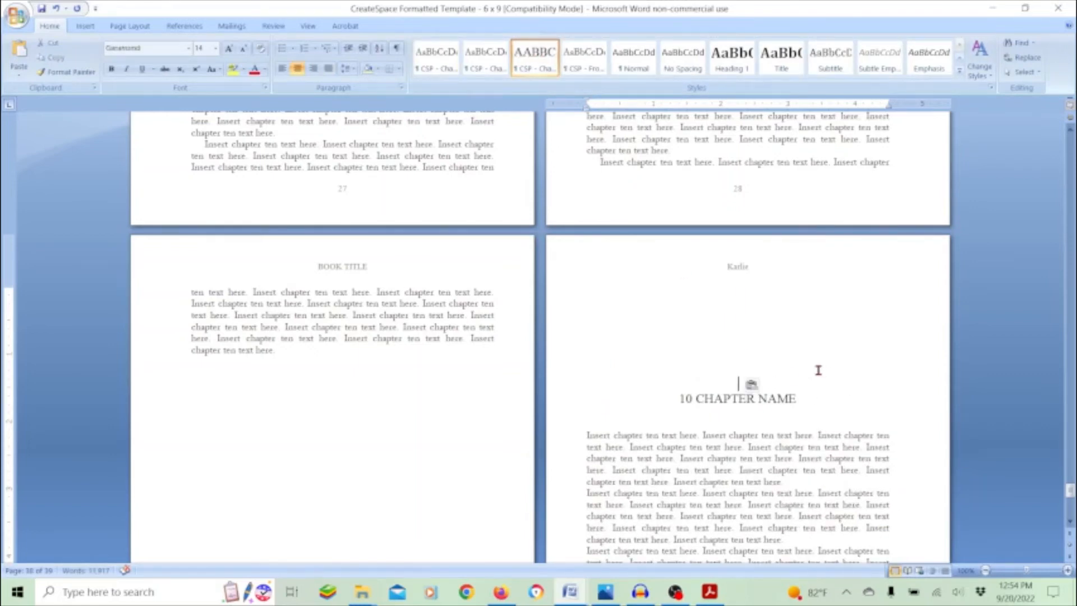
Compare the original and pasted chapter ten pages in Print Preview as far as ABOUT THE AUTHOR, and close the preview.
scroll(792, 338, "up", 16)
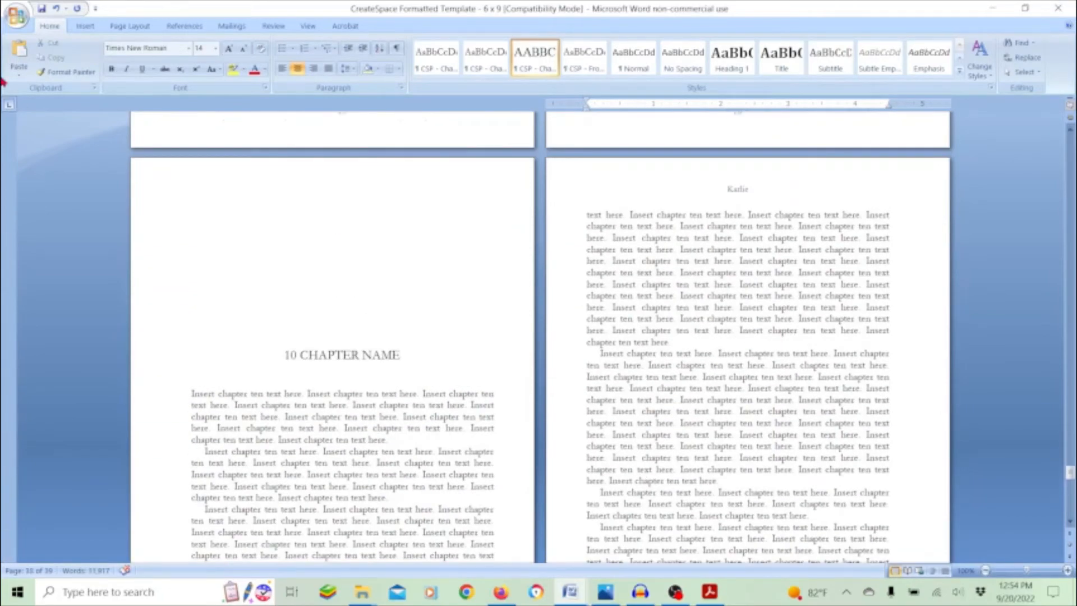
left_click(17, 17)
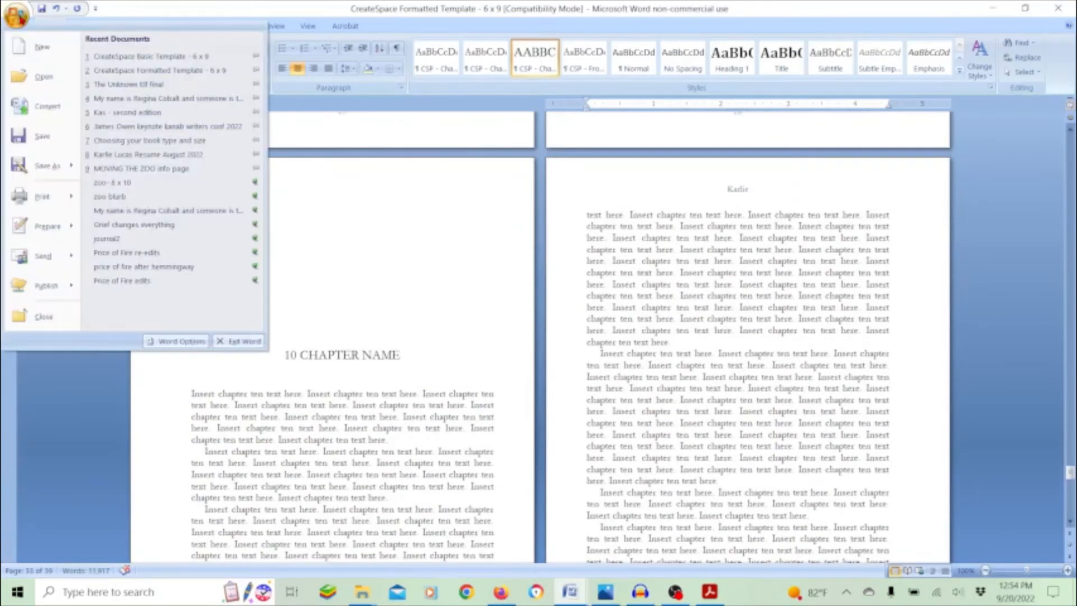
mouse_move(67, 196)
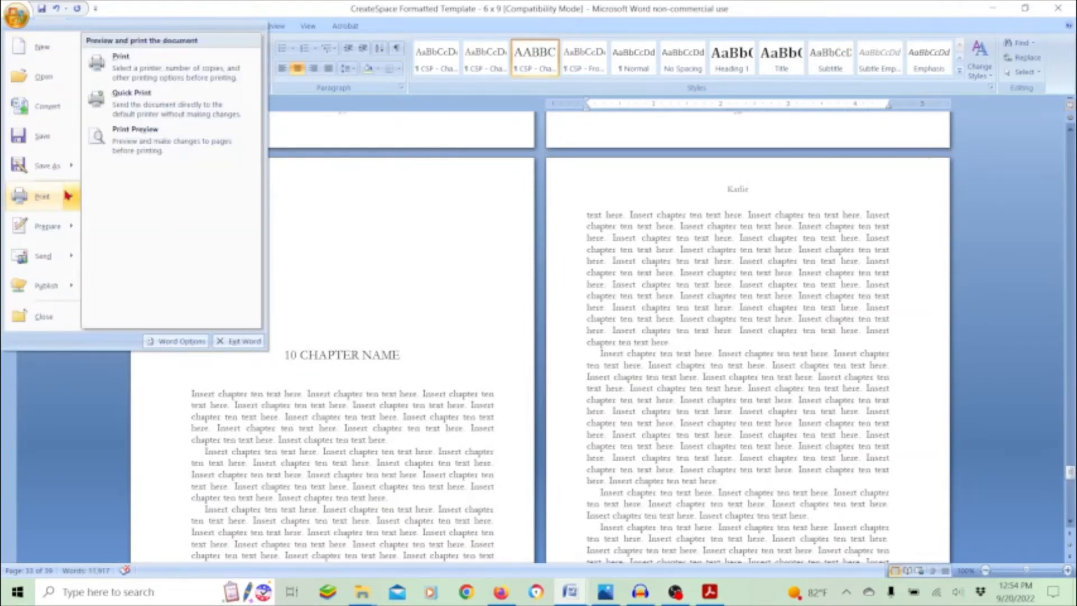
left_click(165, 144)
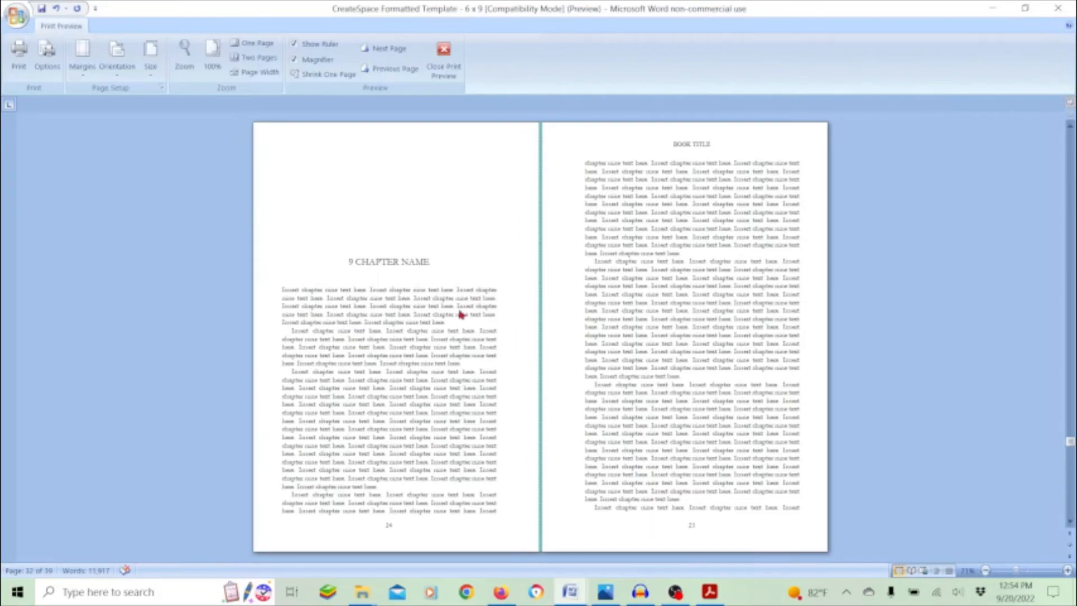
scroll(483, 313, "down", 2)
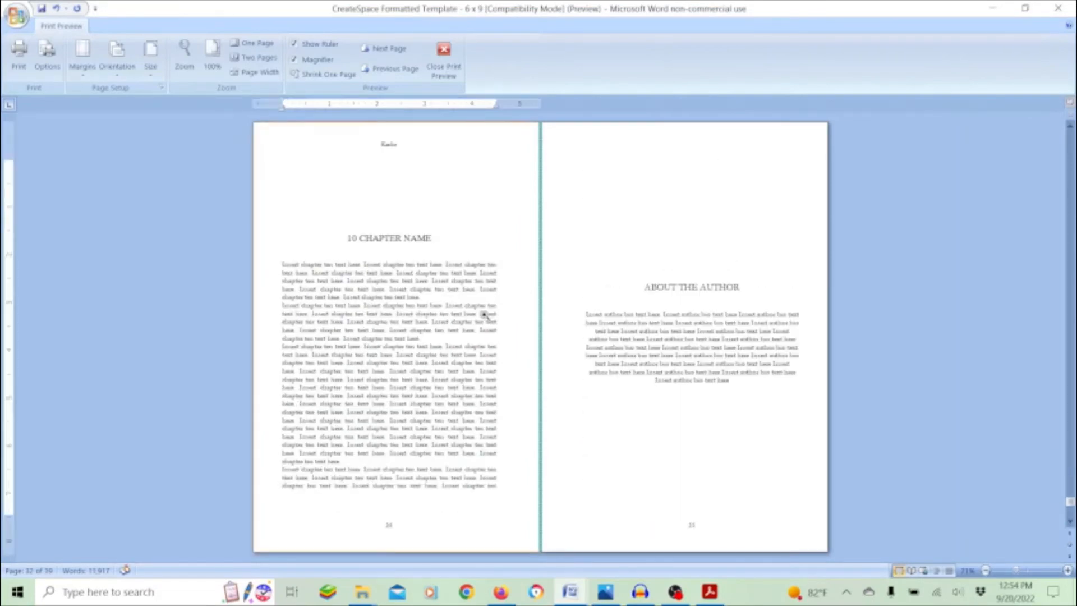
scroll(484, 314, "up", 1)
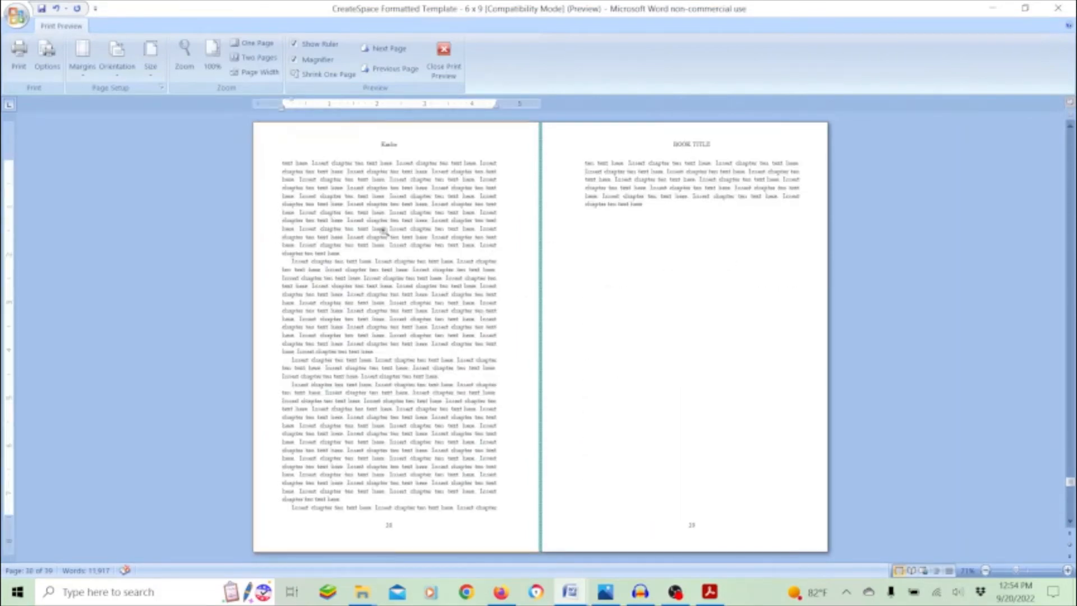
scroll(523, 295, "up", 1)
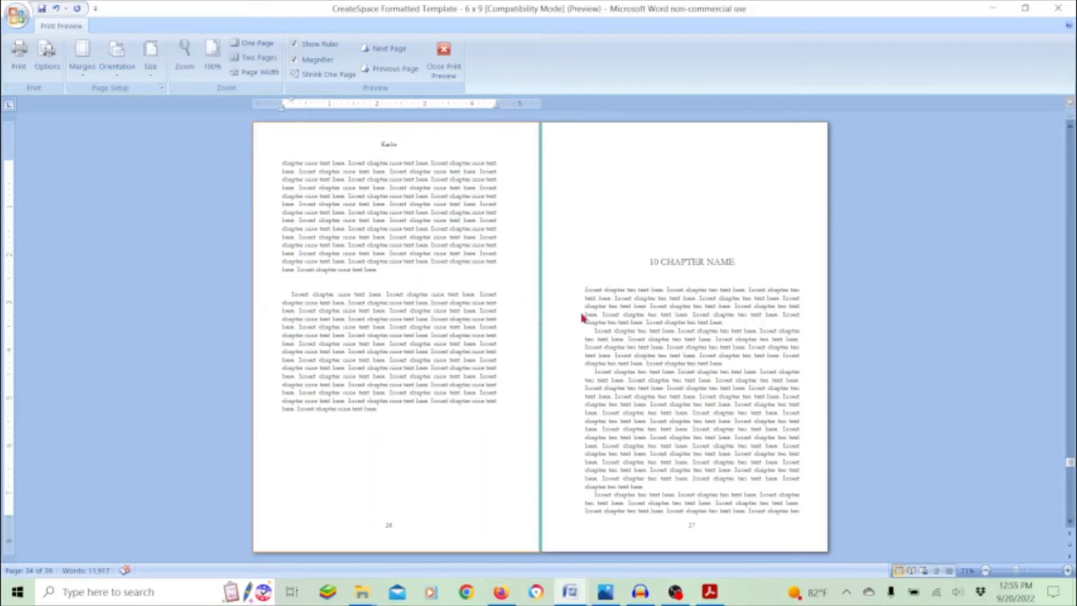
scroll(691, 265, "down", 4)
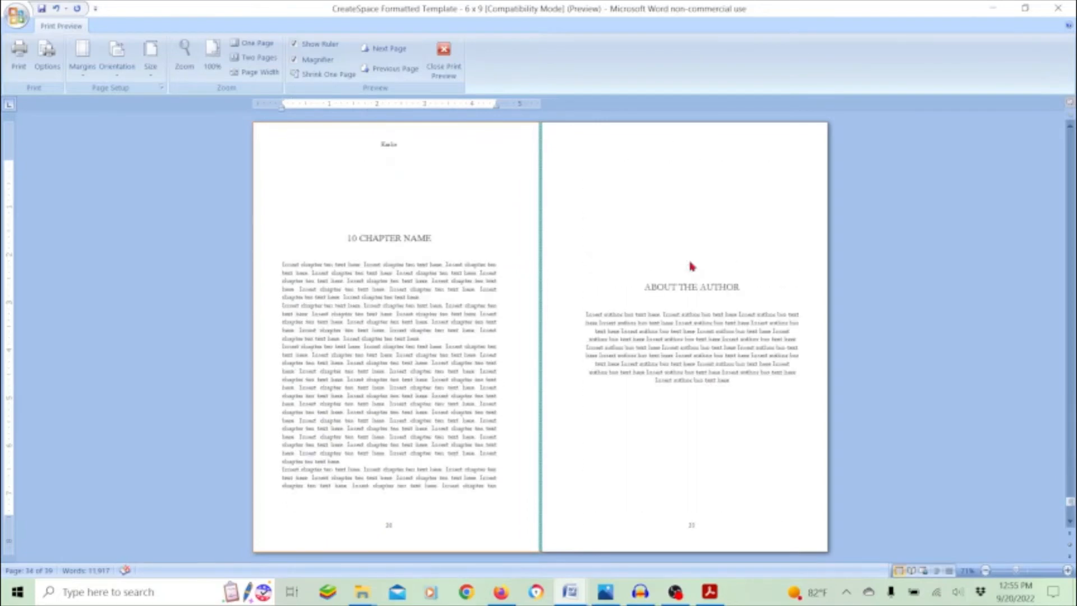
left_click(444, 57)
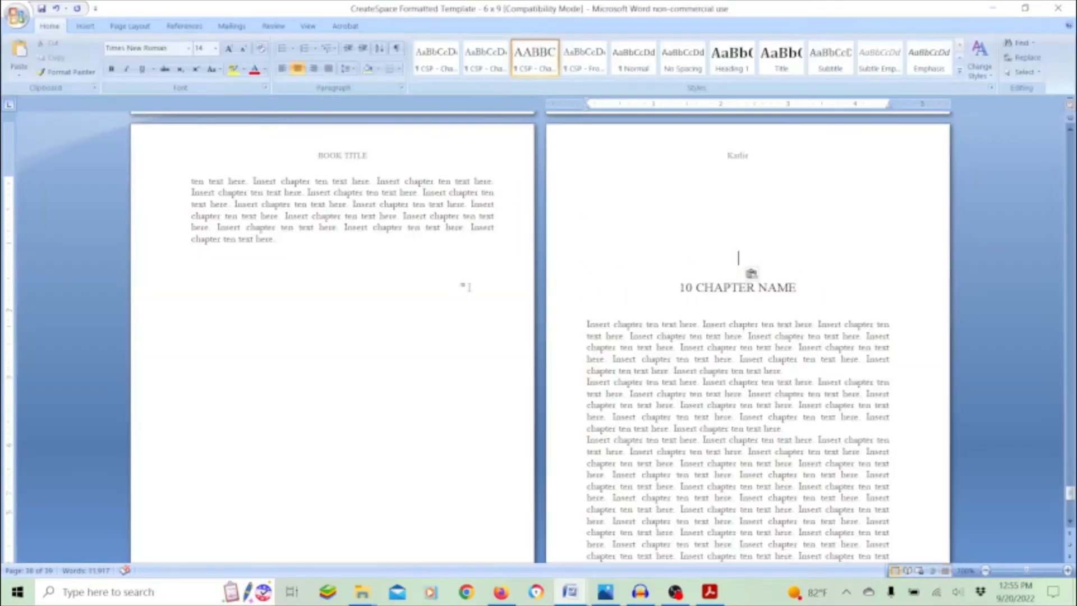
Look back through the template to the front matter and find the 2 CHAPTER NAME page after the preface.
scroll(836, 242, "up", 10)
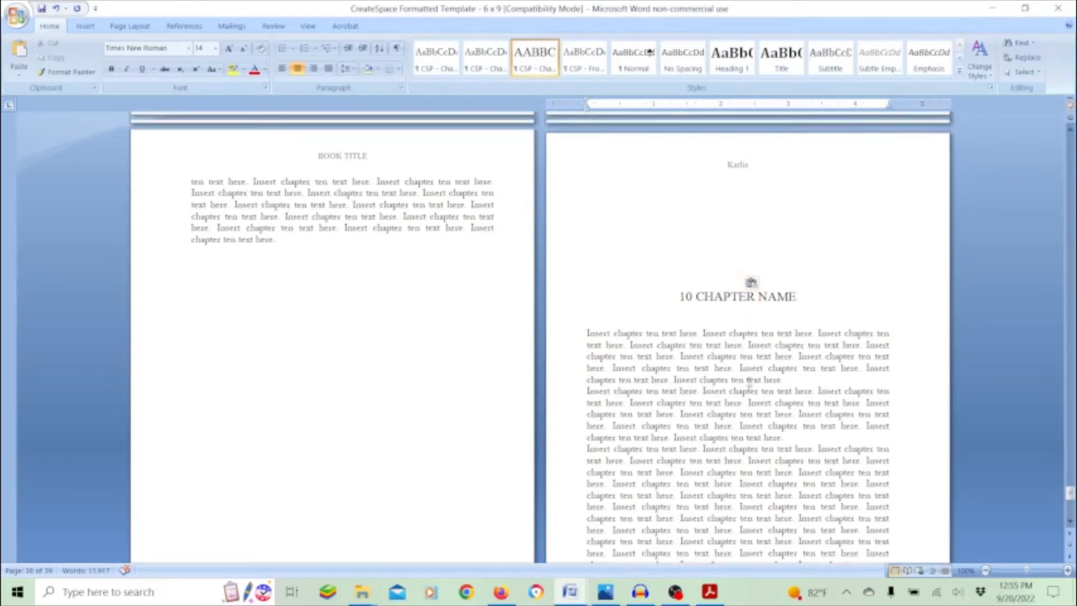
scroll(836, 241, "up", 20)
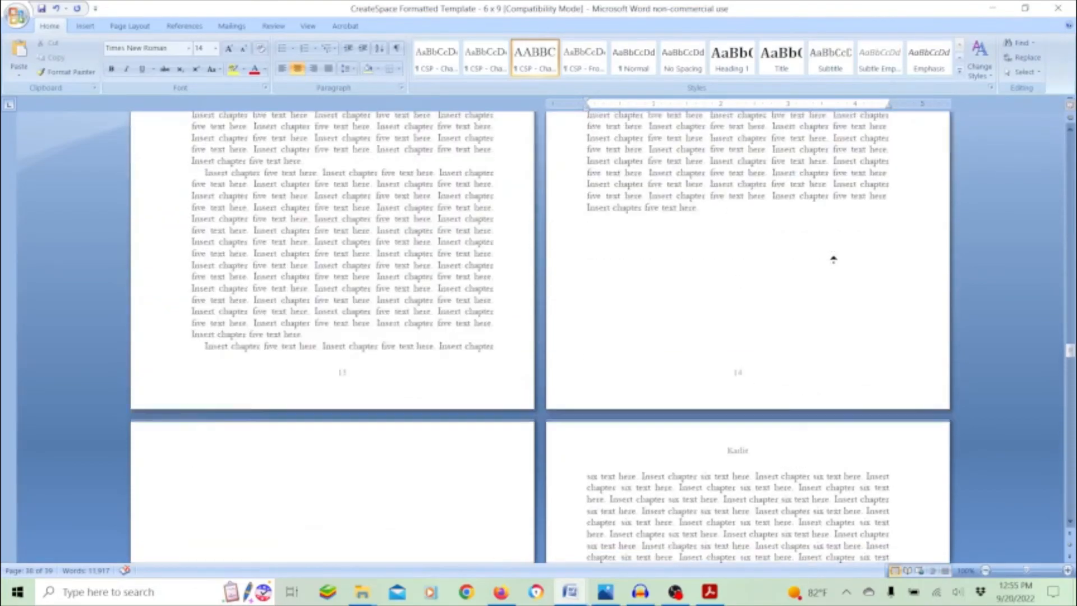
scroll(825, 249, "up", 20)
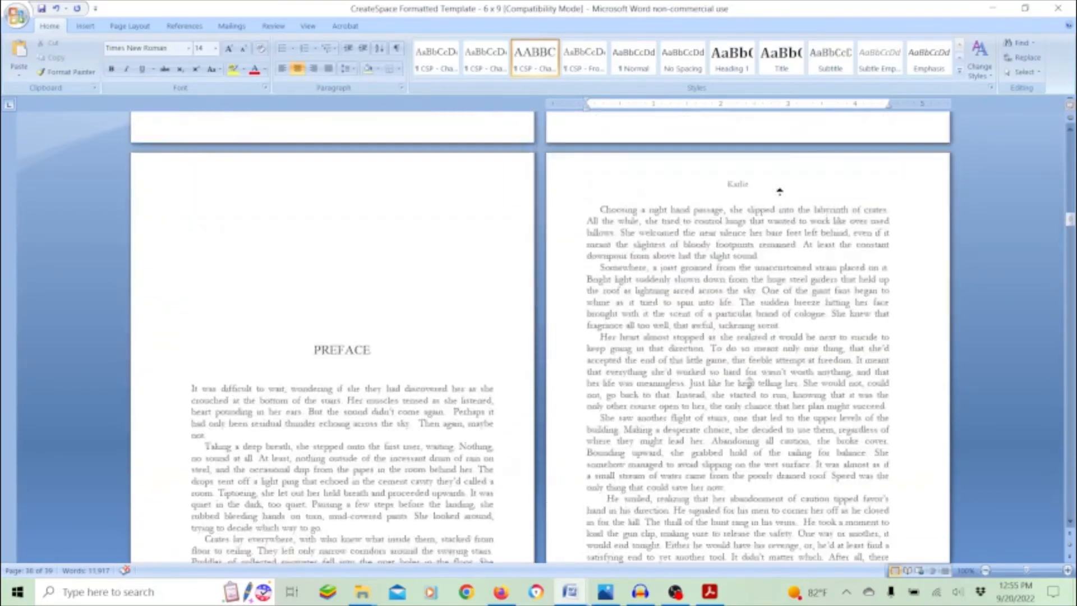
scroll(770, 233, "up", 15)
scroll(769, 238, "down", 10)
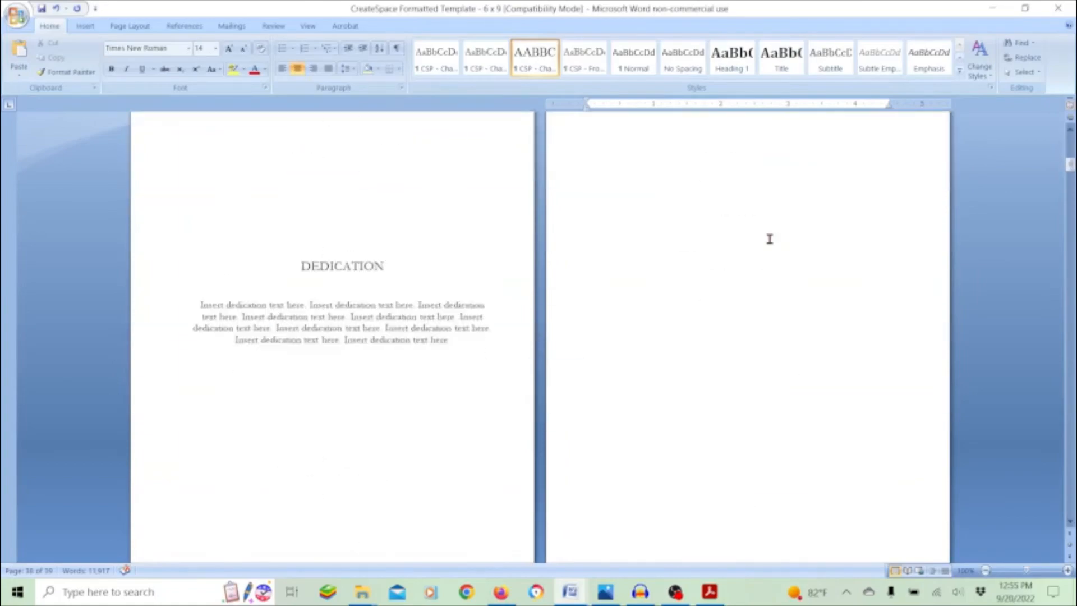
scroll(770, 239, "down", 15)
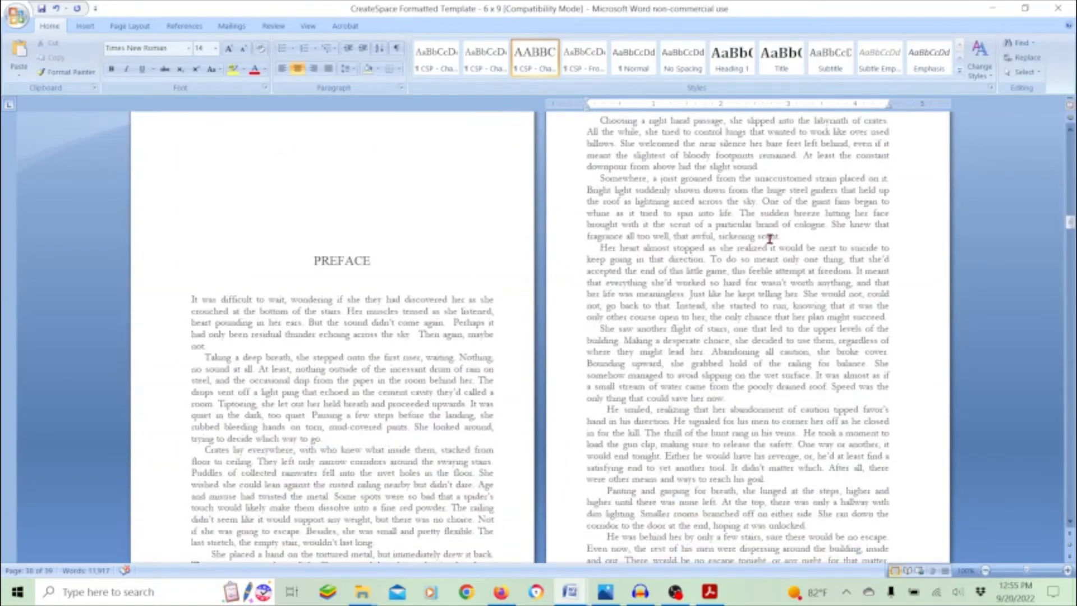
scroll(770, 239, "down", 8)
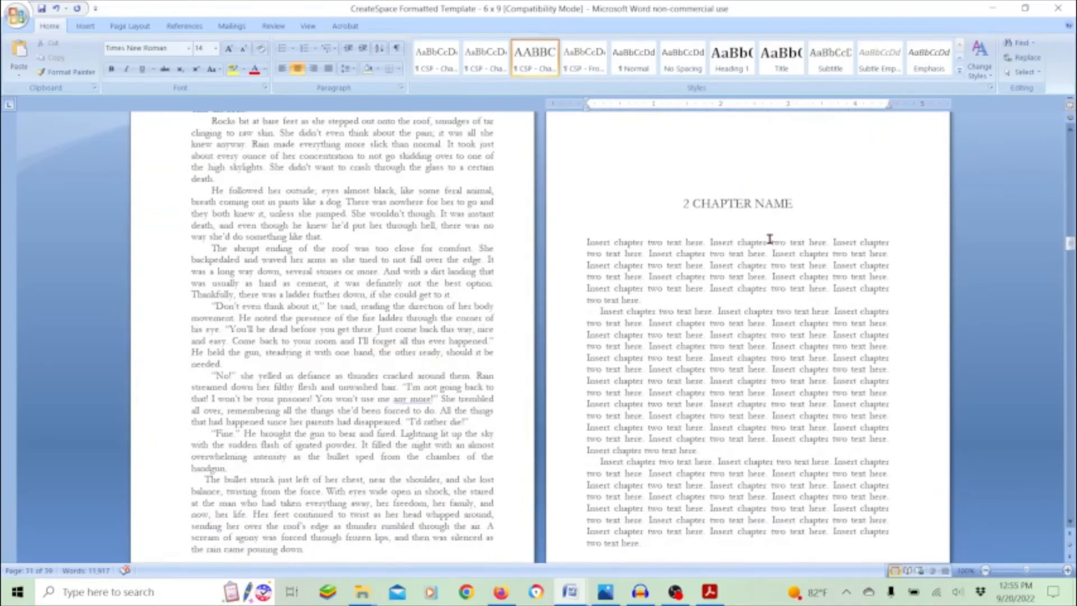
scroll(734, 169, "up", 1)
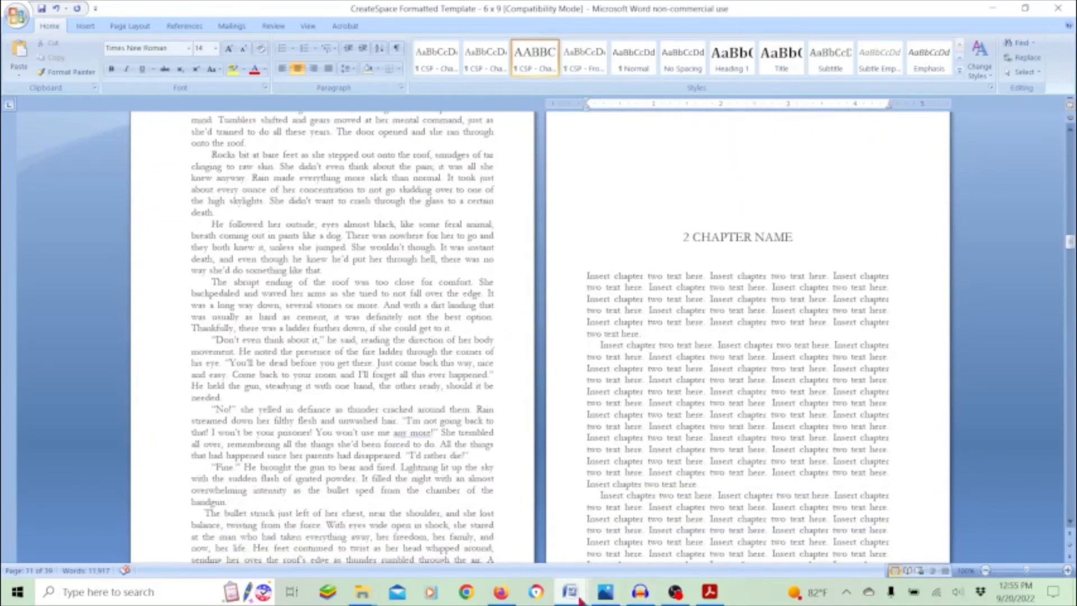
Switch to The Unknown Elf final manuscript and copy the Chapter One body text, from "Drifts of thick midnight lace" to the line before Chapter Two.
mouse_move(581, 599)
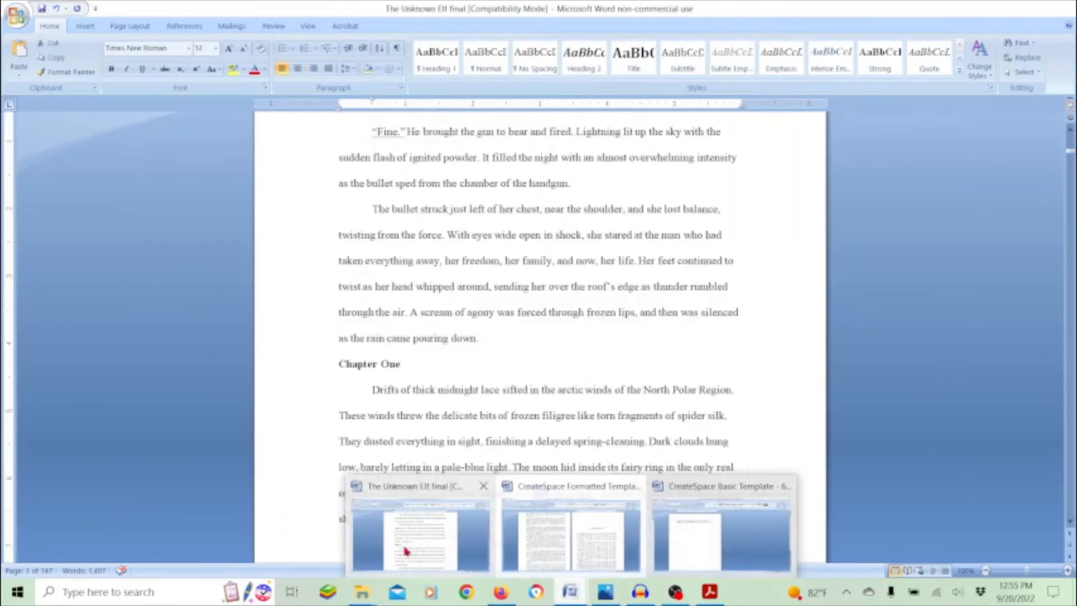
left_click(409, 538)
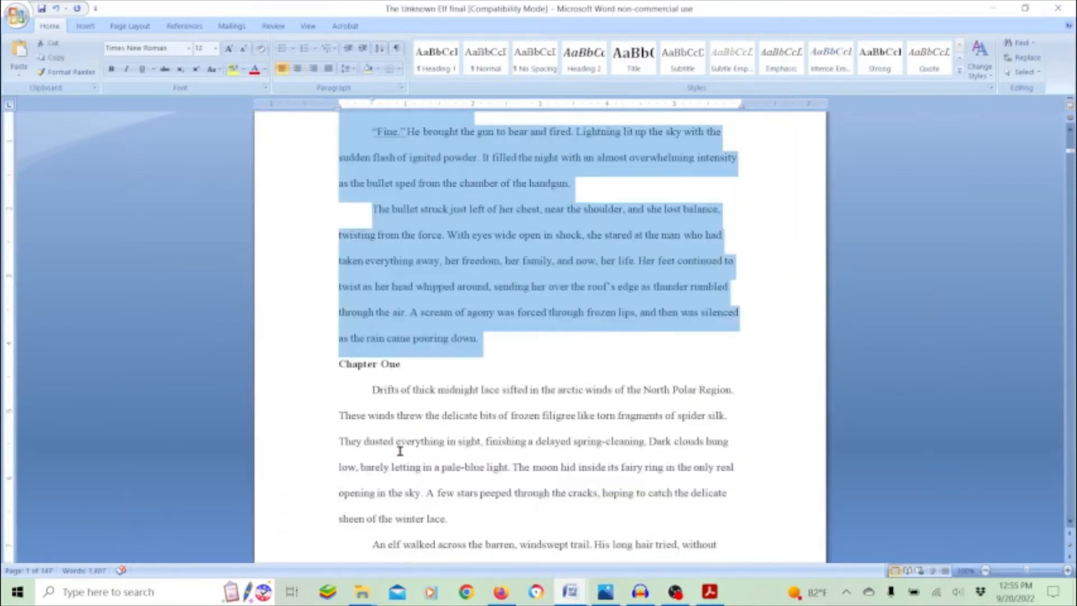
scroll(396, 438, "down", 1)
left_click(366, 357)
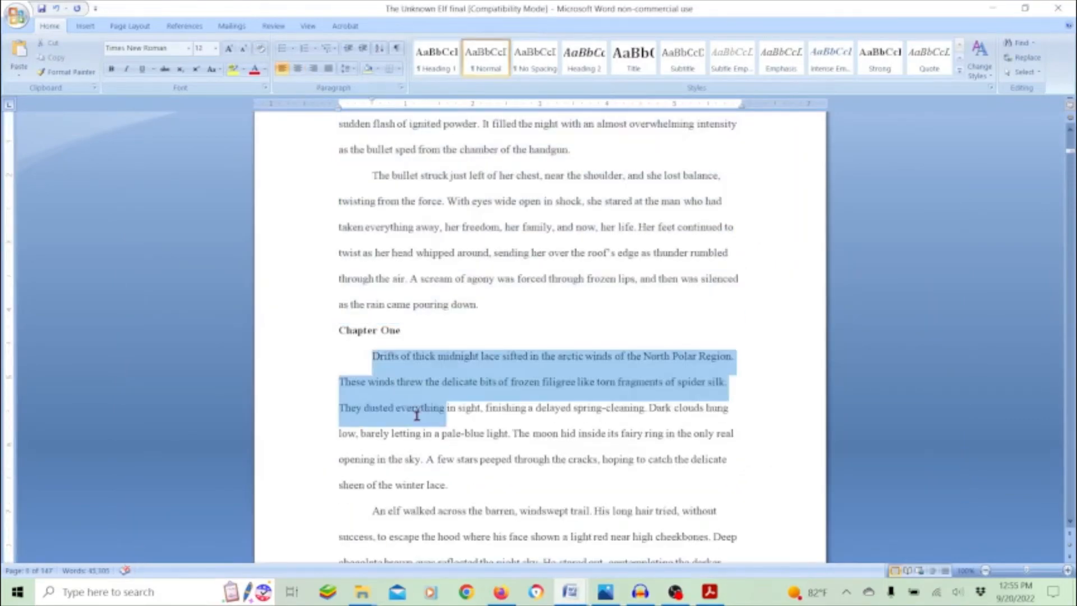
scroll(417, 415, "down", 12)
left_click_drag(416, 415, 625, 458)
scroll(416, 415, "down", 15)
scroll(417, 415, "down", 10)
scroll(416, 415, "down", 10)
scroll(417, 415, "down", 6)
scroll(417, 415, "down", 3)
scroll(416, 415, "down", 7)
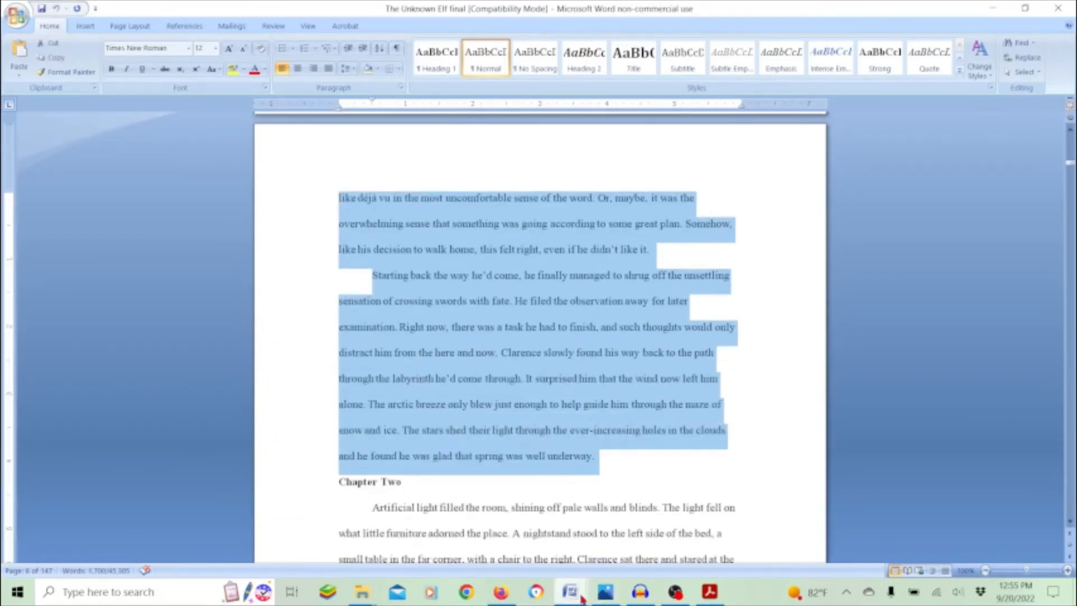
Return to the CreateSpace Formatted Template and replace all placeholder text under 2 CHAPTER NAME with the copied manuscript text.
left_click(569, 591)
left_click(595, 544)
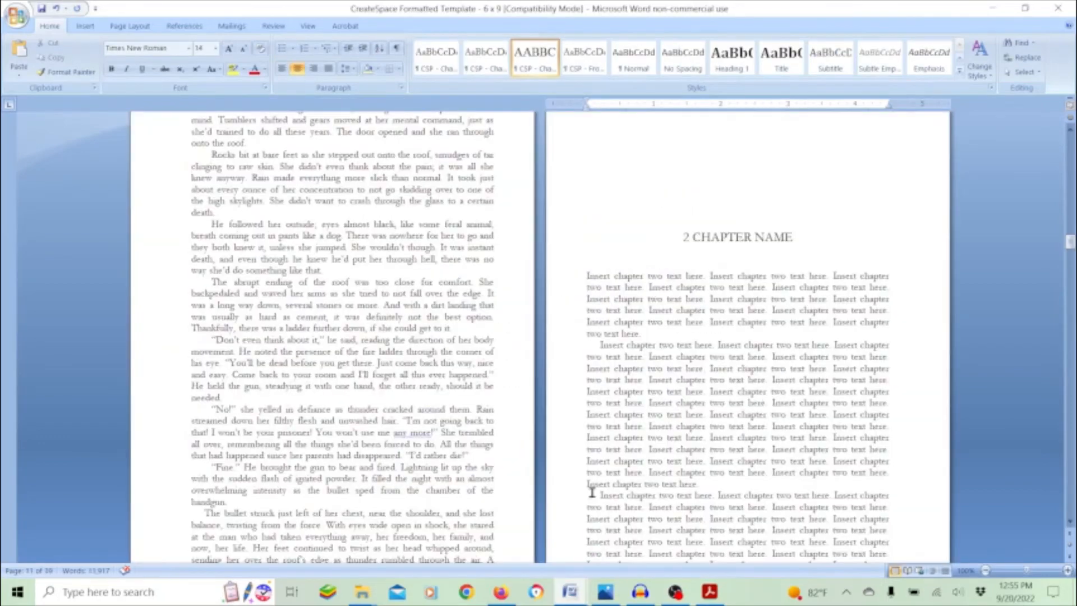
left_click_drag(586, 275, 443, 475)
scroll(649, 363, "down", 5)
scroll(649, 365, "down", 8)
scroll(459, 473, "down", 3)
key("ctrl+v")
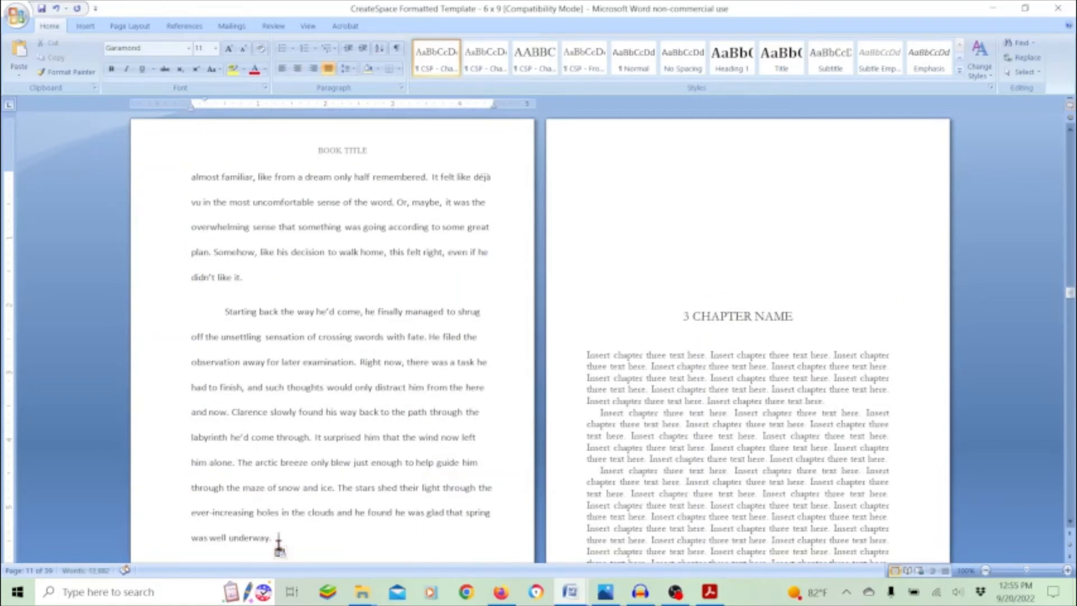
Try Keep Source Formatting on the pasted chapter text, and set its paste option to Keep Text Only.
left_click(281, 553)
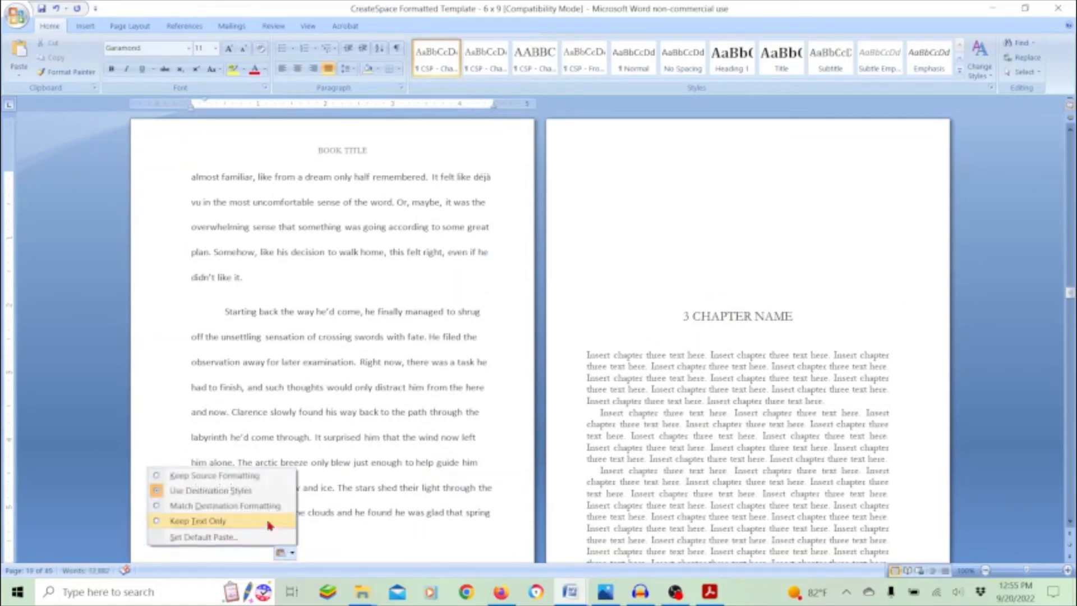
left_click(255, 476)
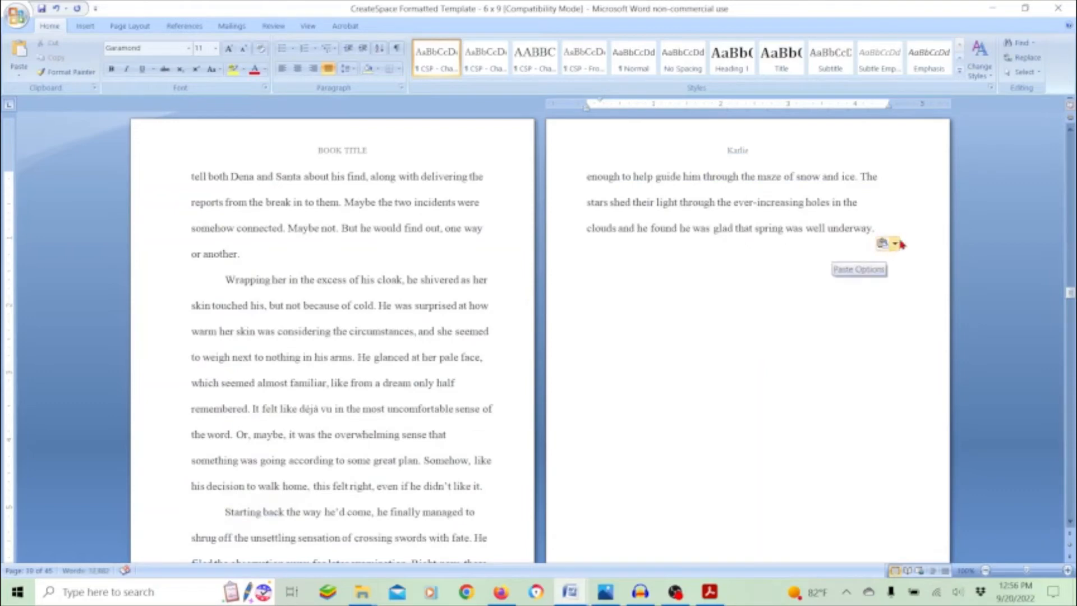
left_click(893, 247)
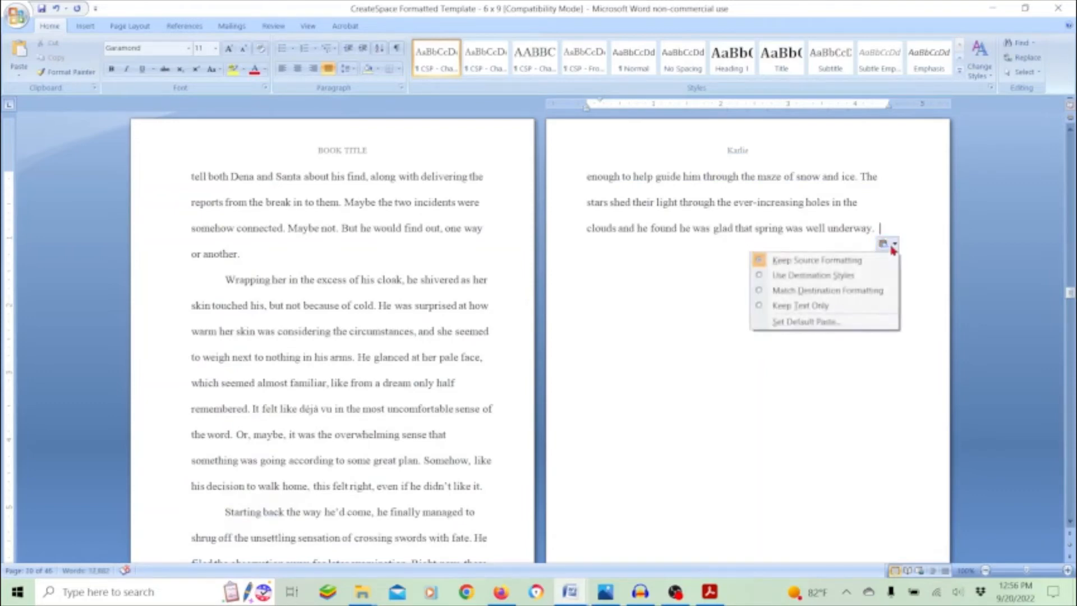
left_click(801, 305)
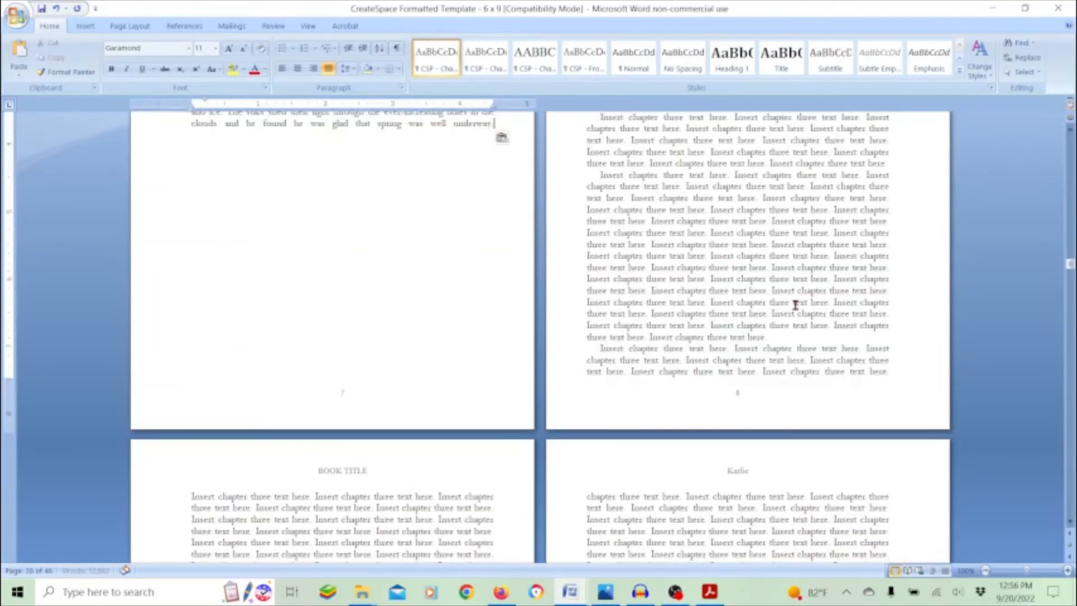
Apply the unindented CSP first-paragraph chapter style to the opening paragraph under 2 CHAPTER NAME, beginning "Drifts of thick".
scroll(800, 308, "up", 4)
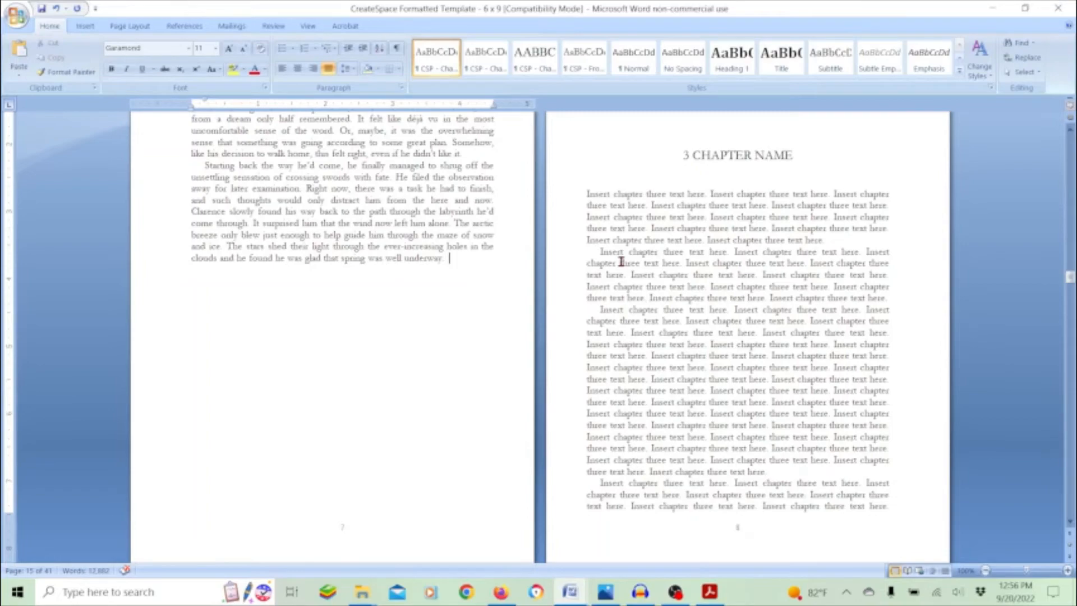
scroll(622, 261, "up", 4)
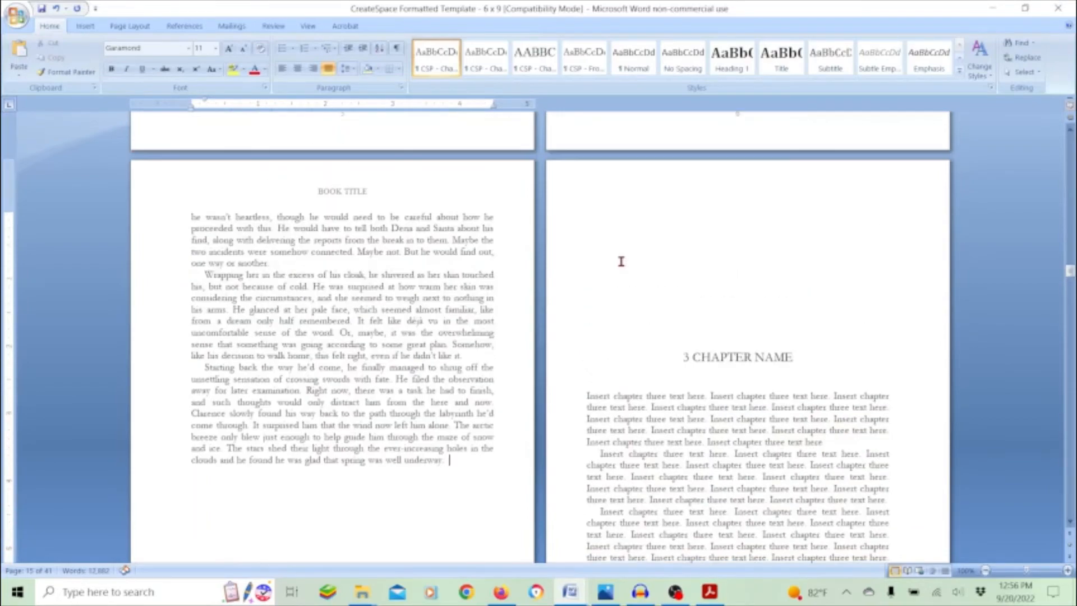
scroll(477, 387, "up", 10)
scroll(477, 387, "up", 12)
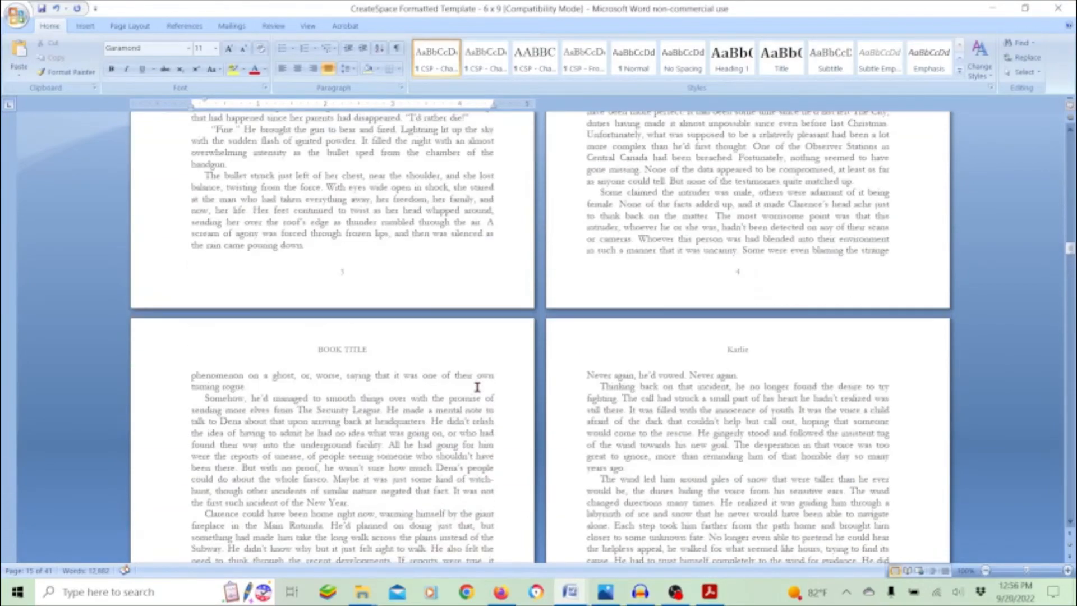
scroll(477, 387, "up", 7)
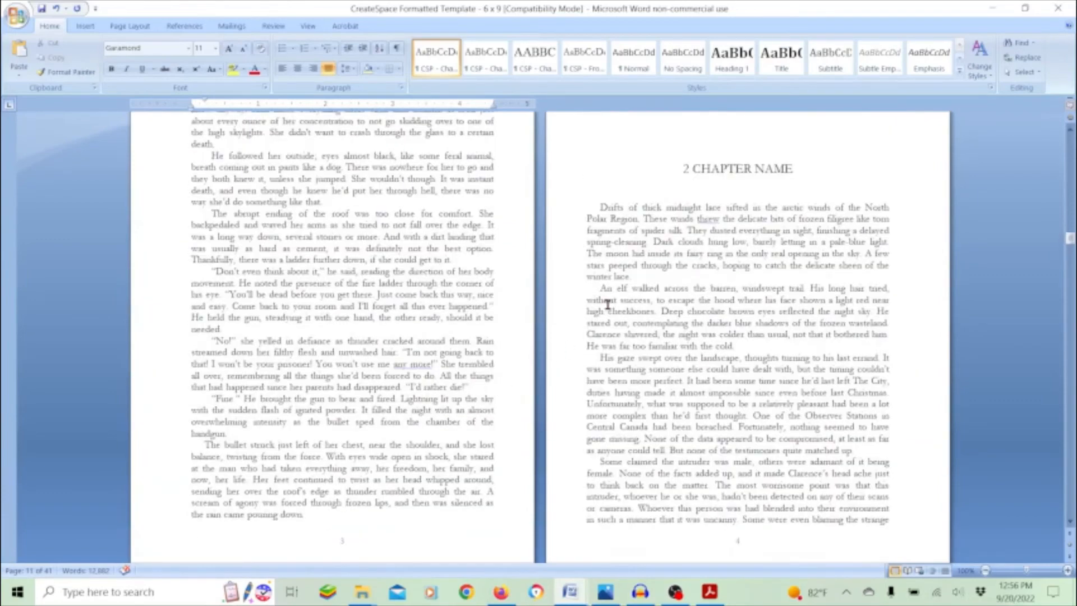
left_click(632, 217)
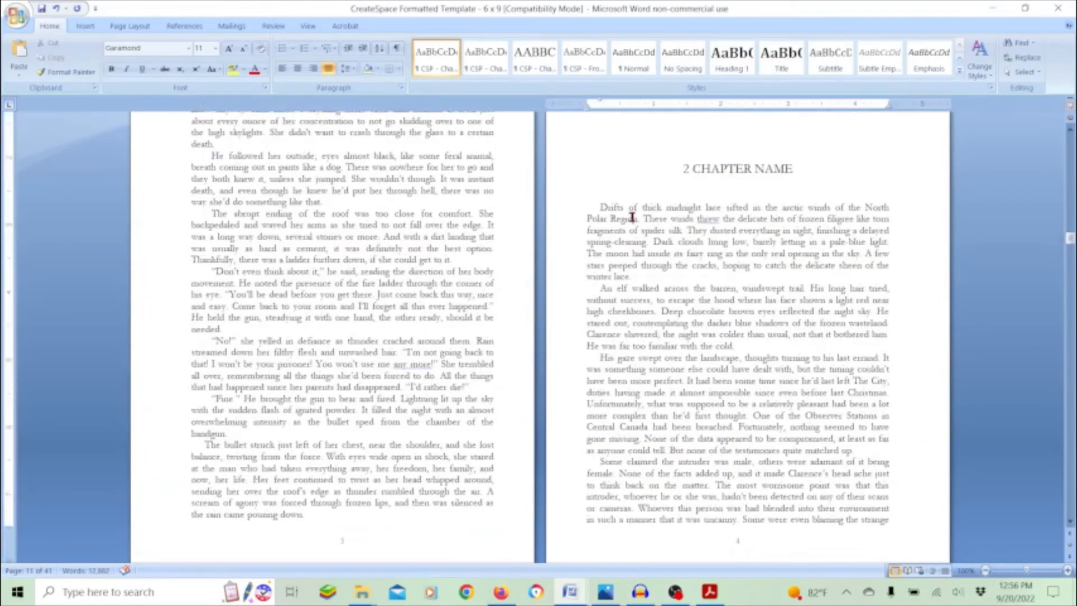
left_click(478, 61)
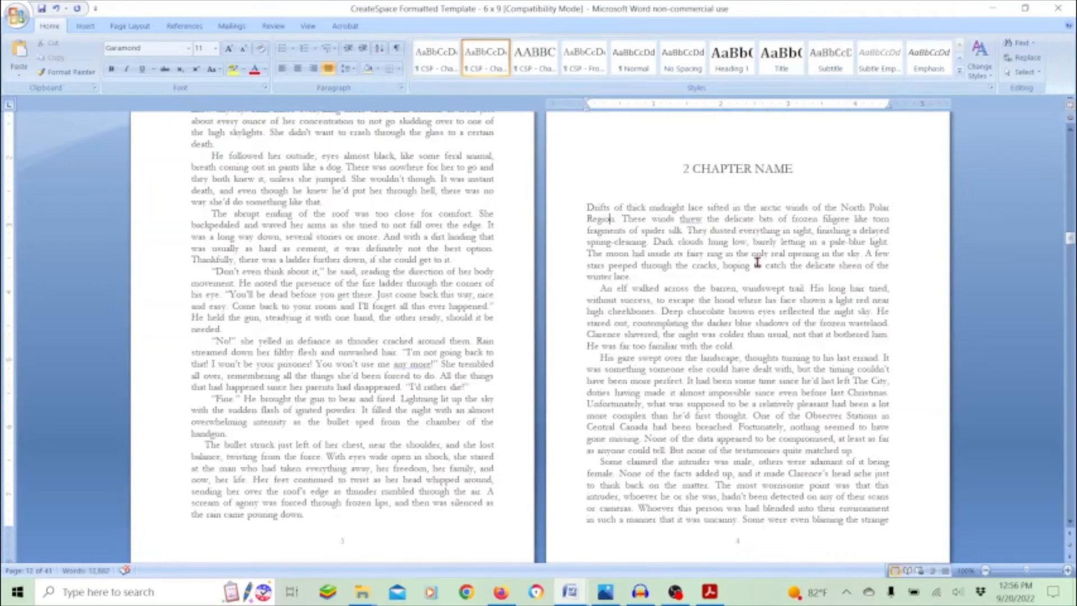
left_click(645, 295)
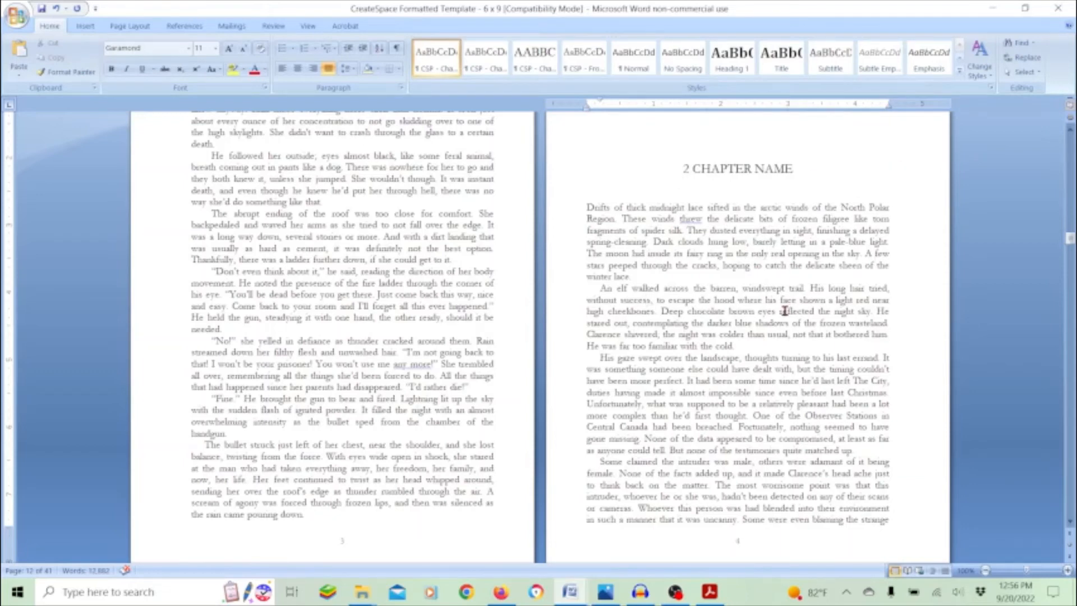
Ignore the spelling flag on "threw" in the chapter's opening paragraph and correct "any more" to "anymore" in the preceding chapter.
right_click(690, 220)
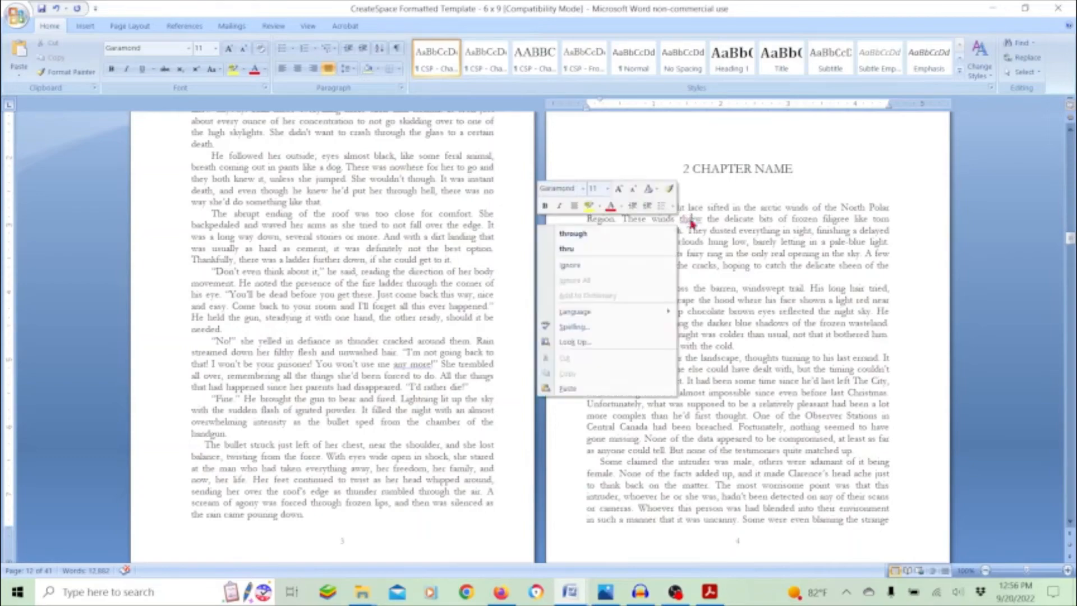
left_click(570, 264)
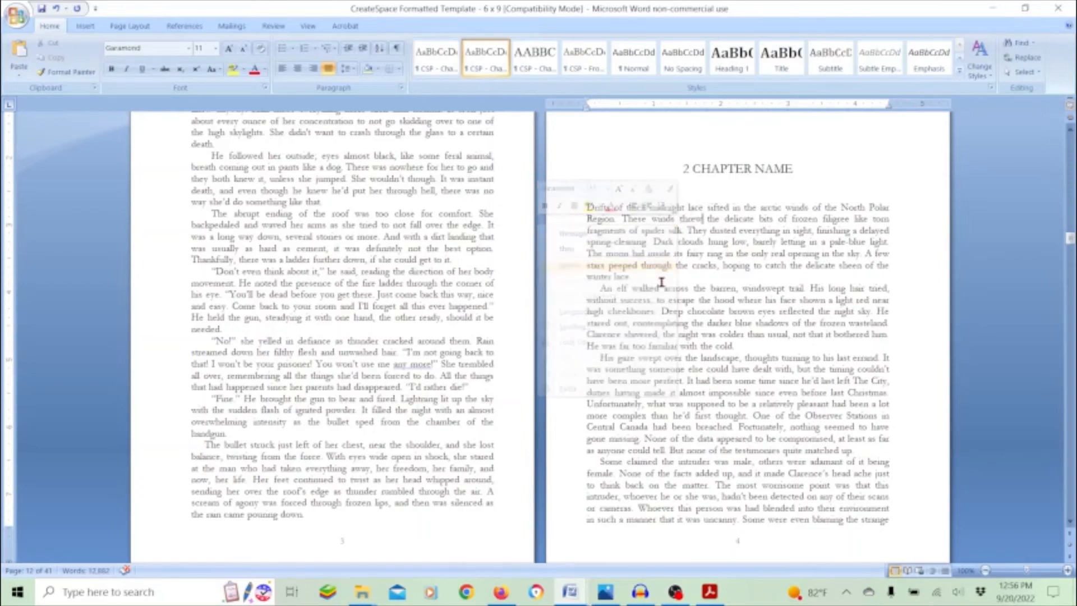
scroll(661, 284, "down", 7)
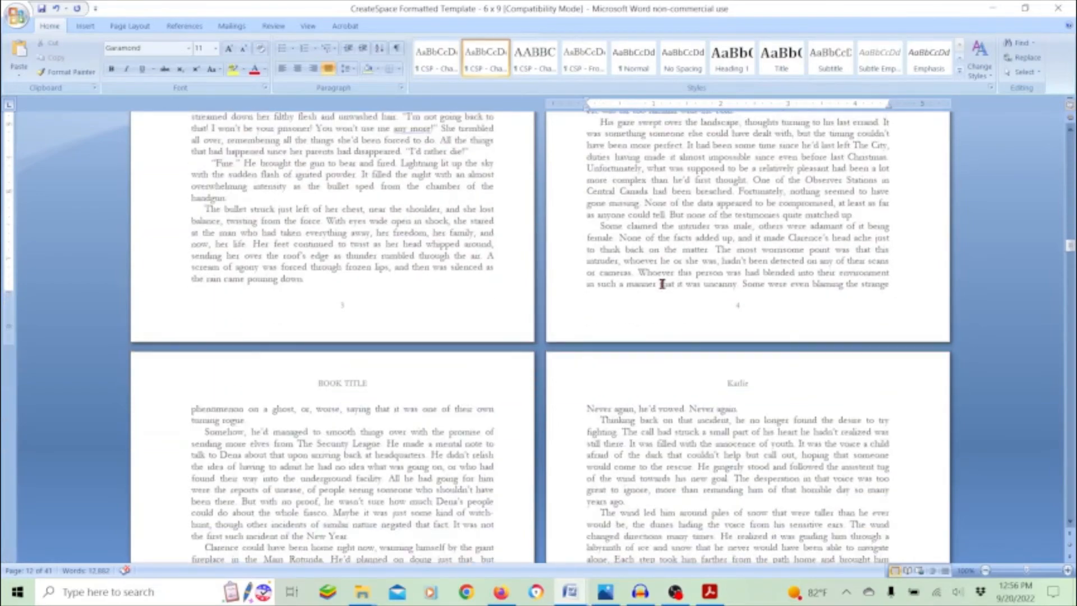
right_click(402, 129)
left_click(287, 143)
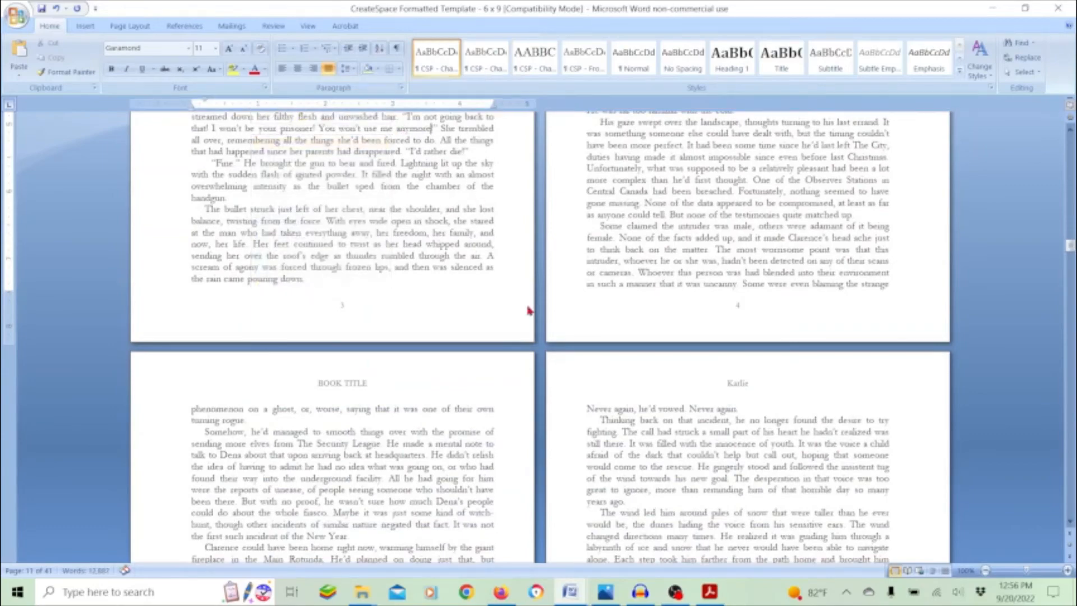
Switch to The Unknown Elf final manuscript and copy the Chapter Two body text, from "Artificial light filled the room" to the line before Chapter Three.
scroll(527, 306, "down", 9)
scroll(527, 305, "down", 10)
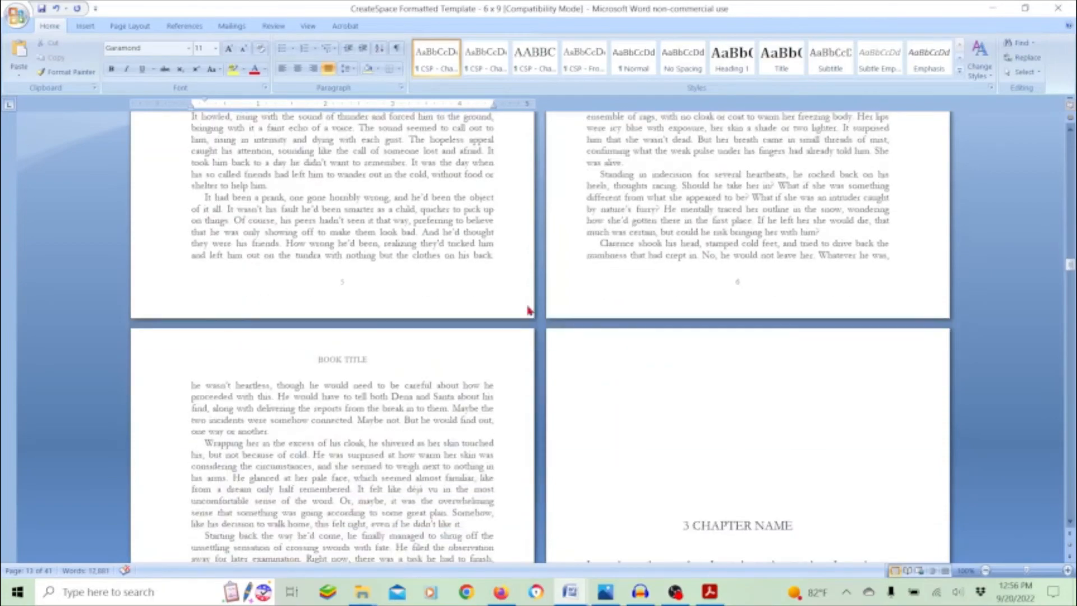
scroll(528, 308, "down", 10)
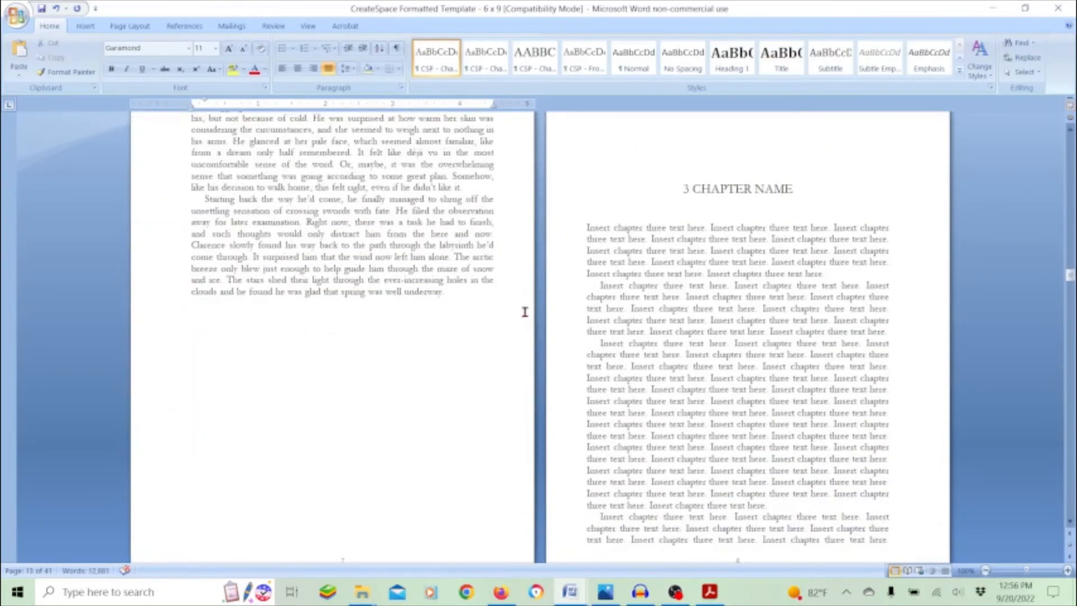
mouse_move(572, 600)
left_click(438, 561)
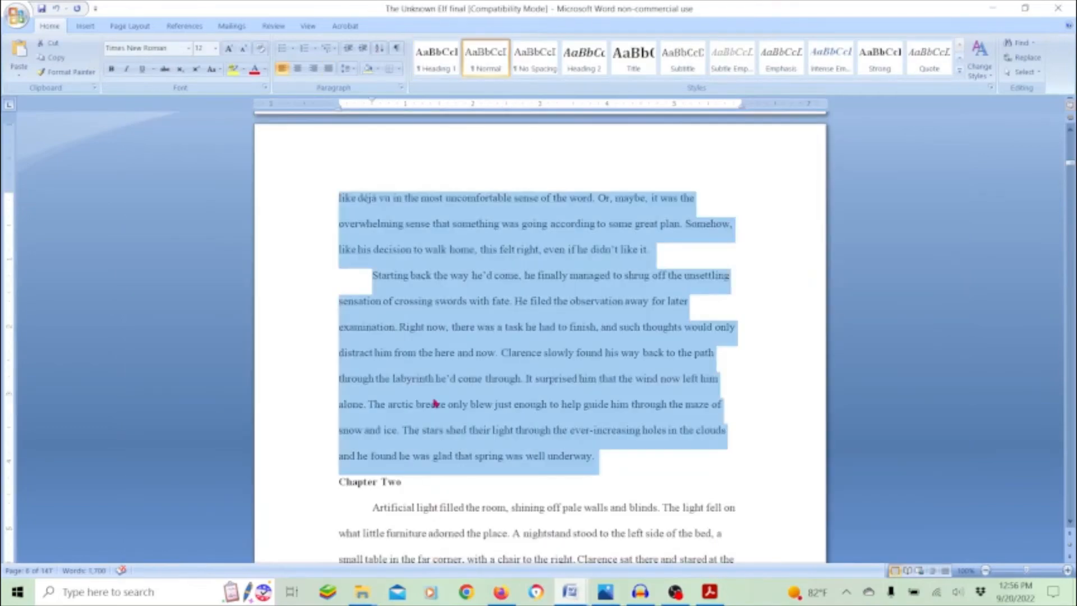
scroll(429, 381, "down", 9)
left_click_drag(368, 274, 470, 369)
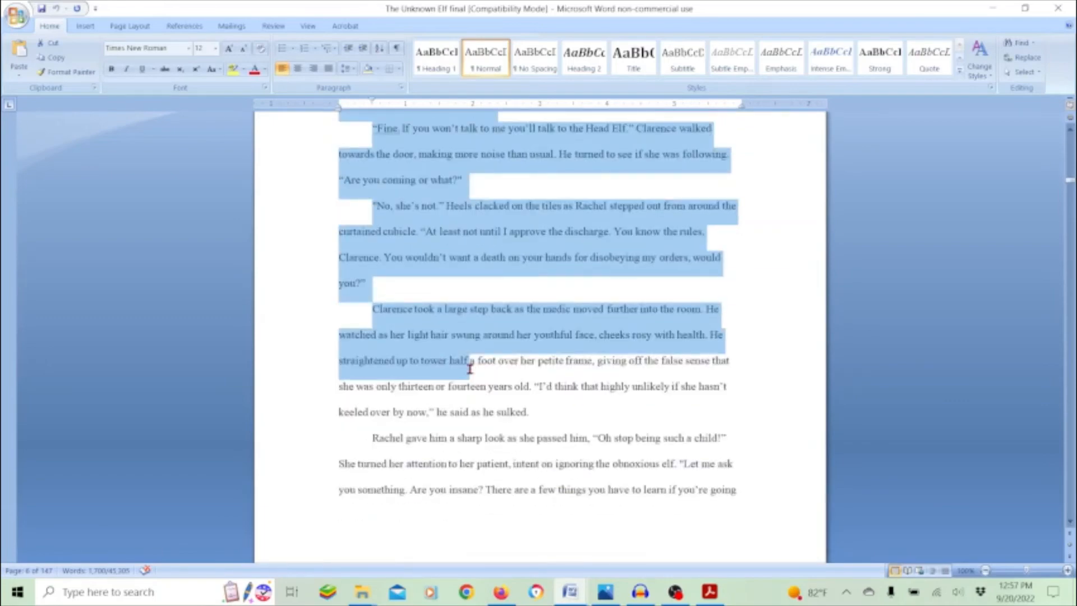
left_click_drag(470, 369, 470, 419)
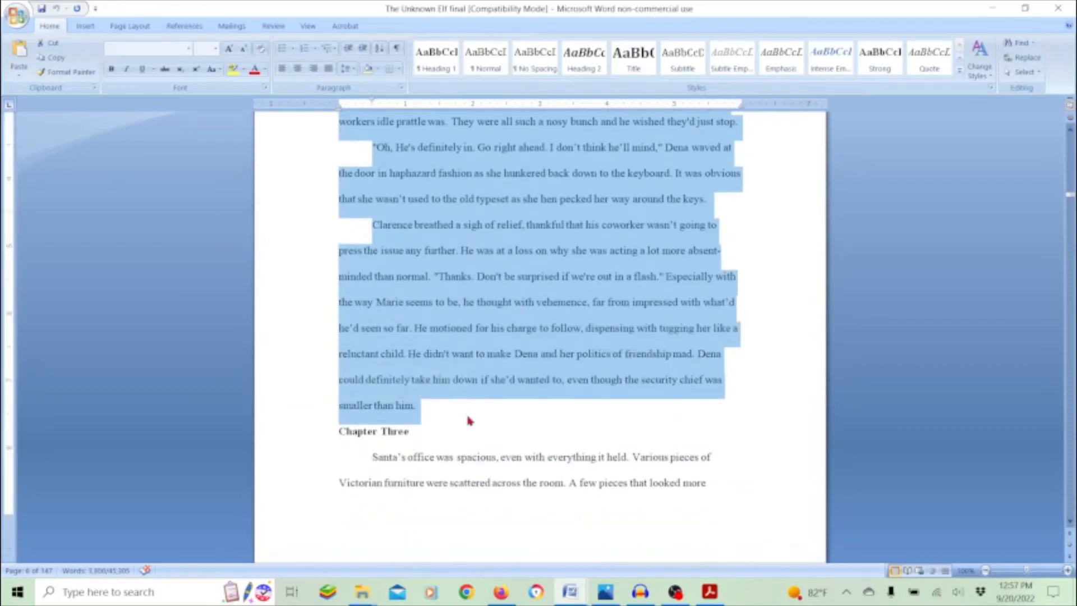
Return to the CreateSpace Formatted Template and replace the placeholder text under 3 CHAPTER NAME with the copied text, using Keep Text Only.
left_click(571, 593)
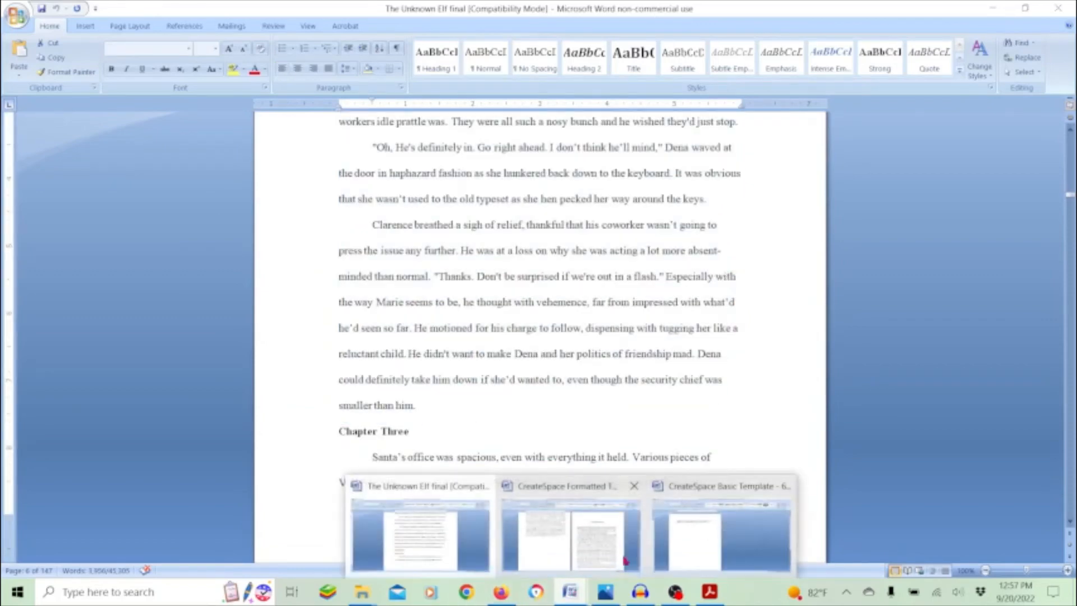
left_click(612, 541)
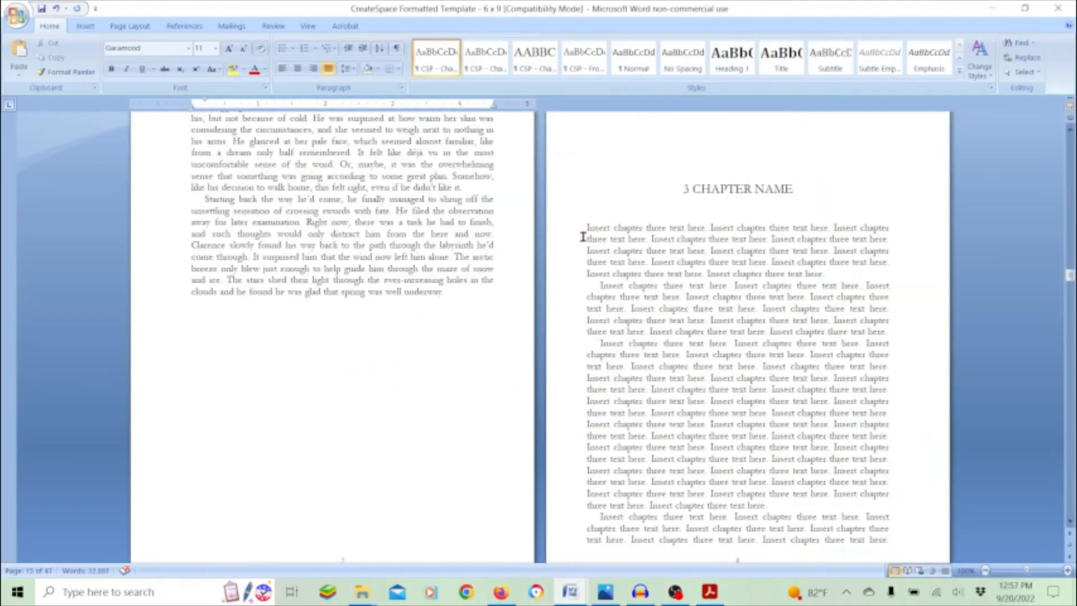
left_click_drag(590, 228, 777, 378)
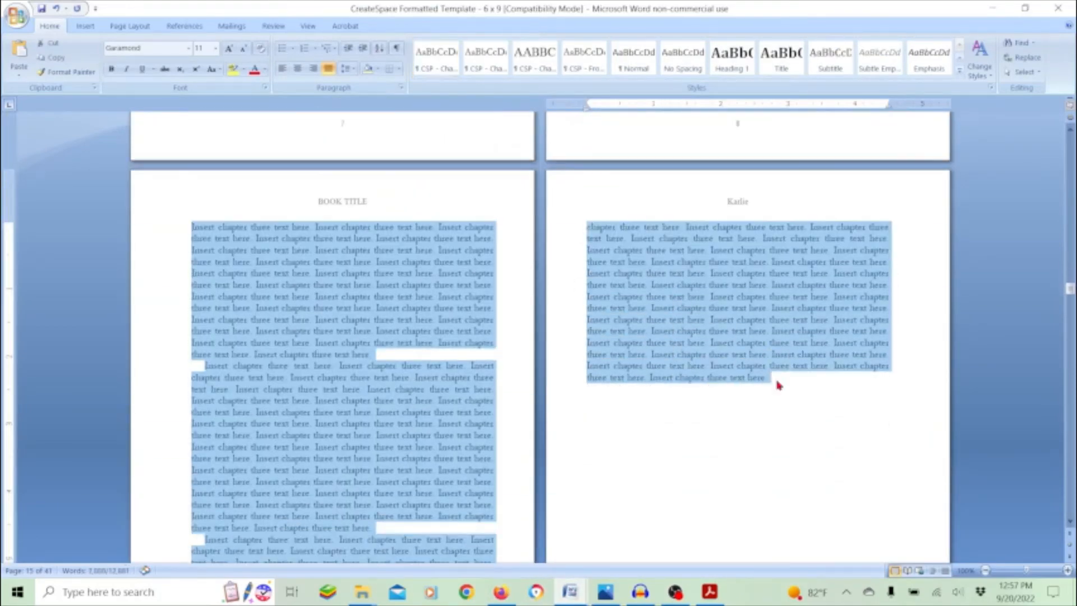
key("ctrl+v")
scroll(835, 420, "down", 2)
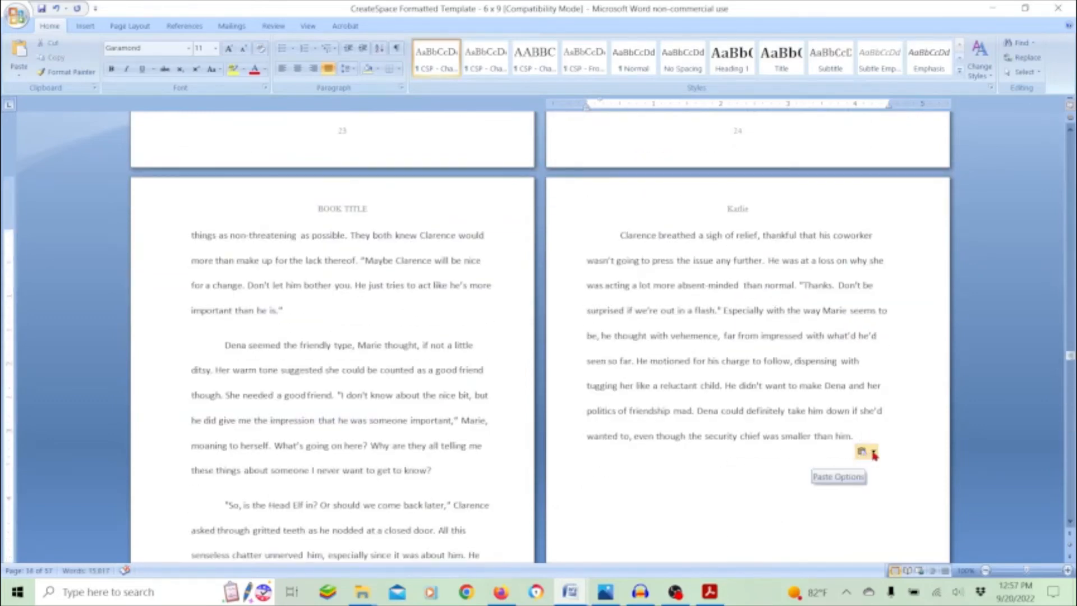
left_click(873, 453)
left_click(821, 517)
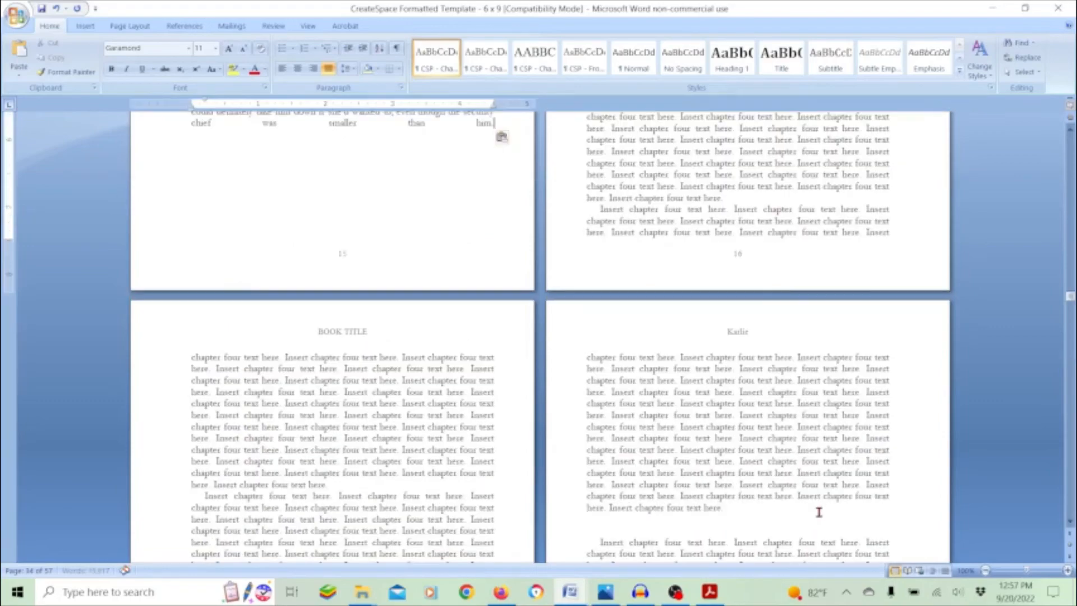
Fix the stretched spacing of the chapter's last line, "chief was smaller than him.".
scroll(669, 367, "up", 2)
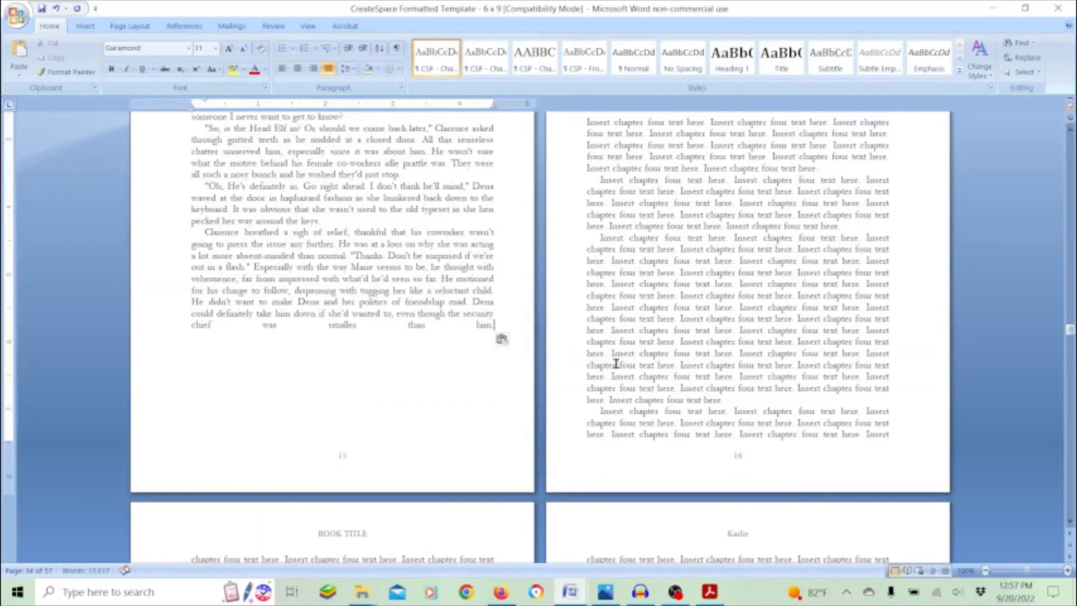
left_click_drag(498, 323, 177, 328)
left_click(496, 329)
key("BackSpace")
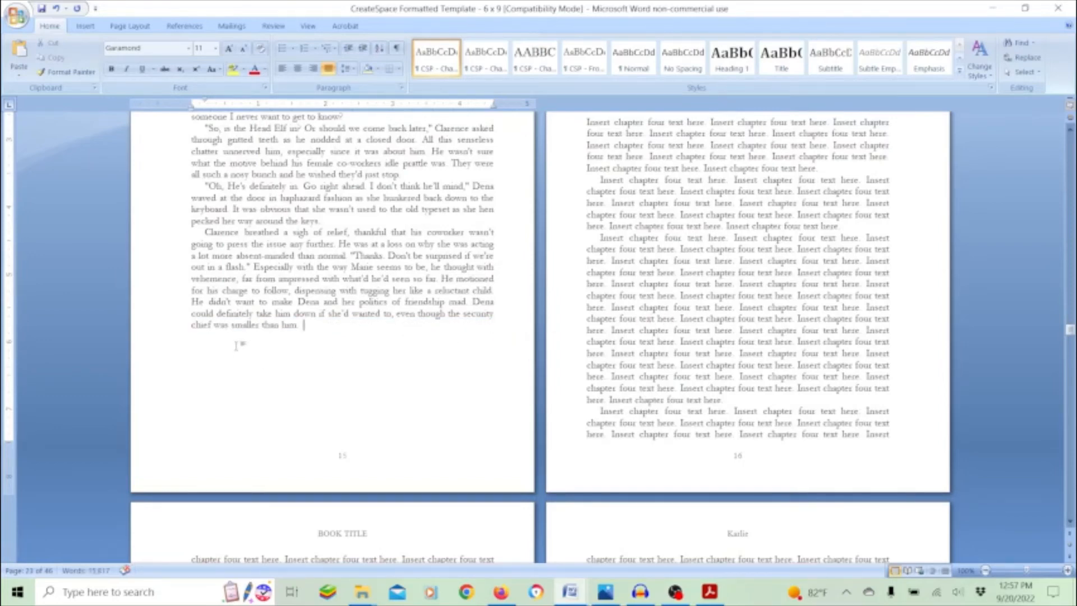
Apply the unindented CSP first-paragraph chapter style to the paragraph beginning "Artificial light" under 3 CHAPTER NAME.
scroll(339, 333, "up", 15)
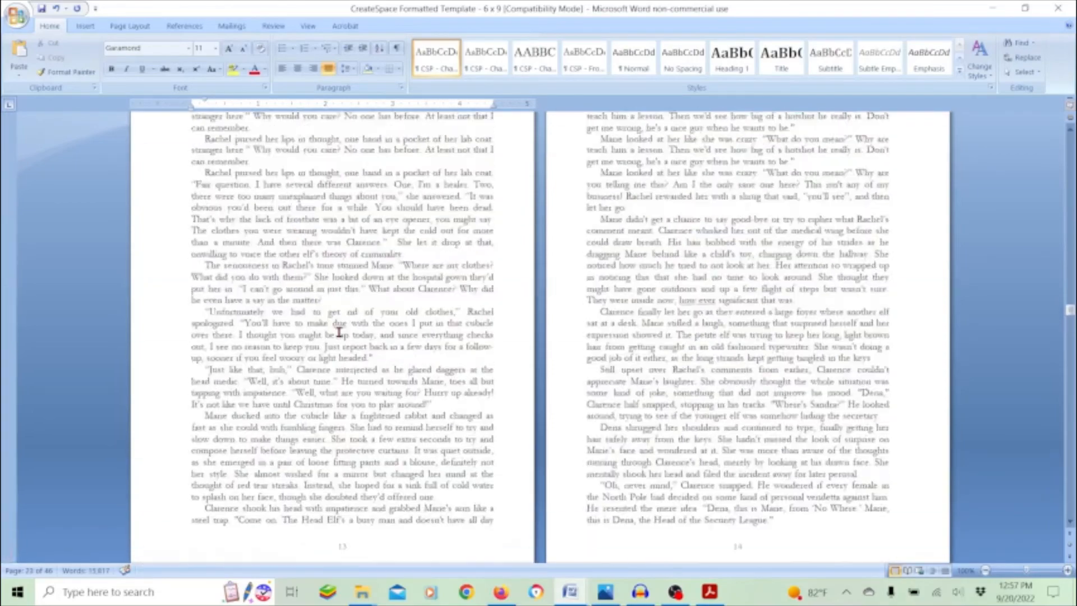
scroll(339, 333, "up", 20)
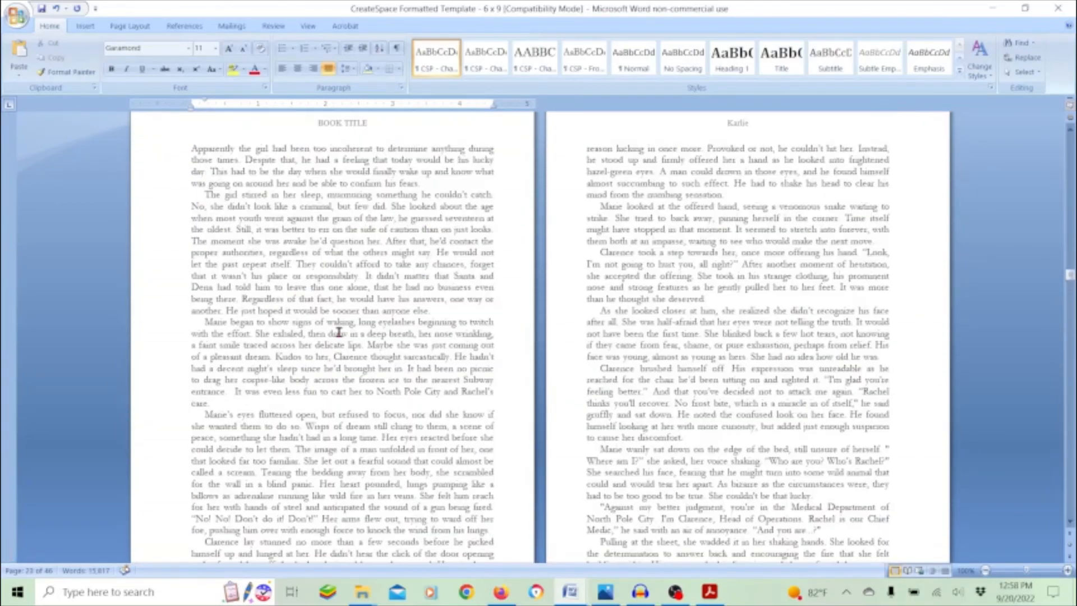
scroll(339, 333, "up", 20)
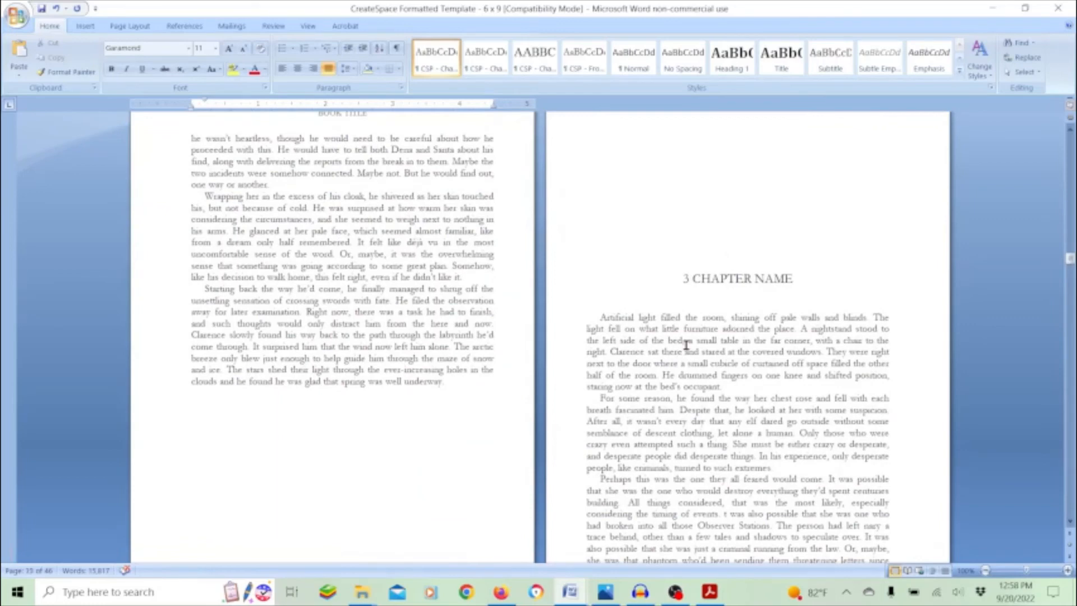
left_click(685, 345)
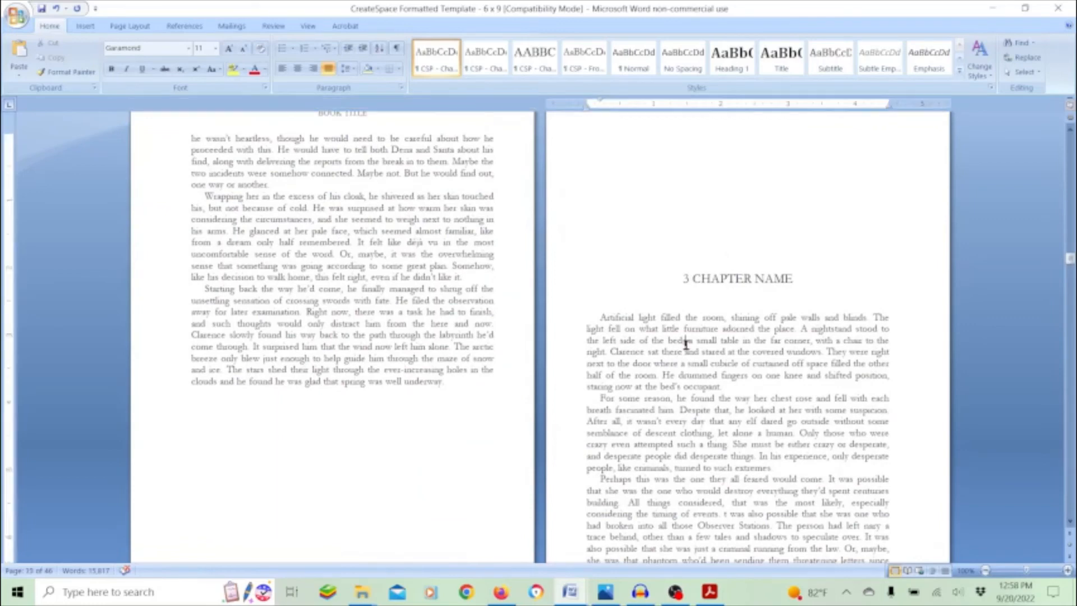
left_click(489, 69)
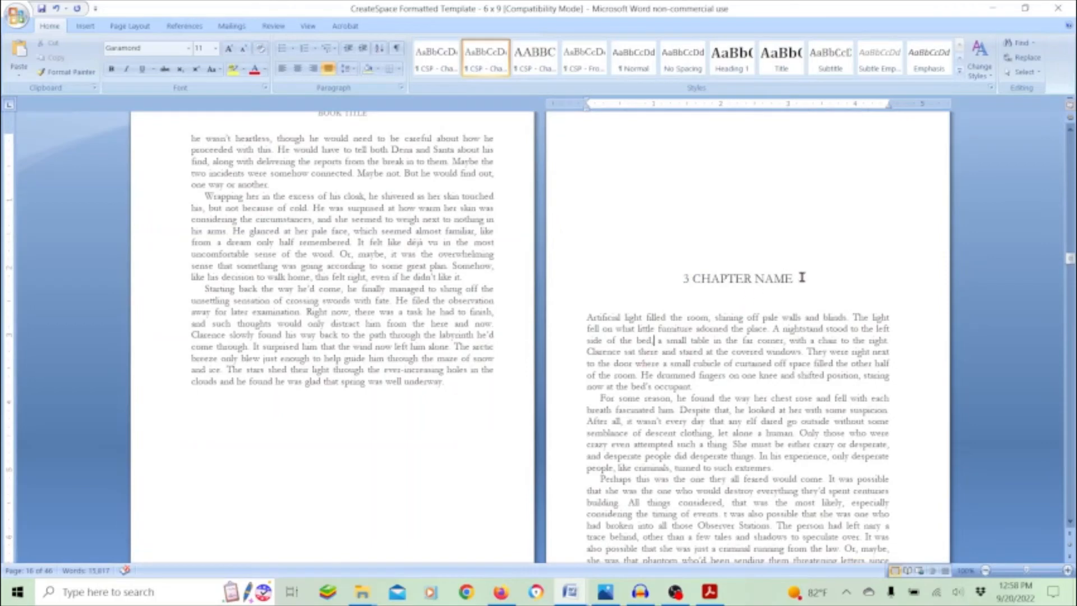
Renumber the 3 CHAPTER NAME heading to 2 CHAPTER NAME.
left_click_drag(796, 278, 693, 279)
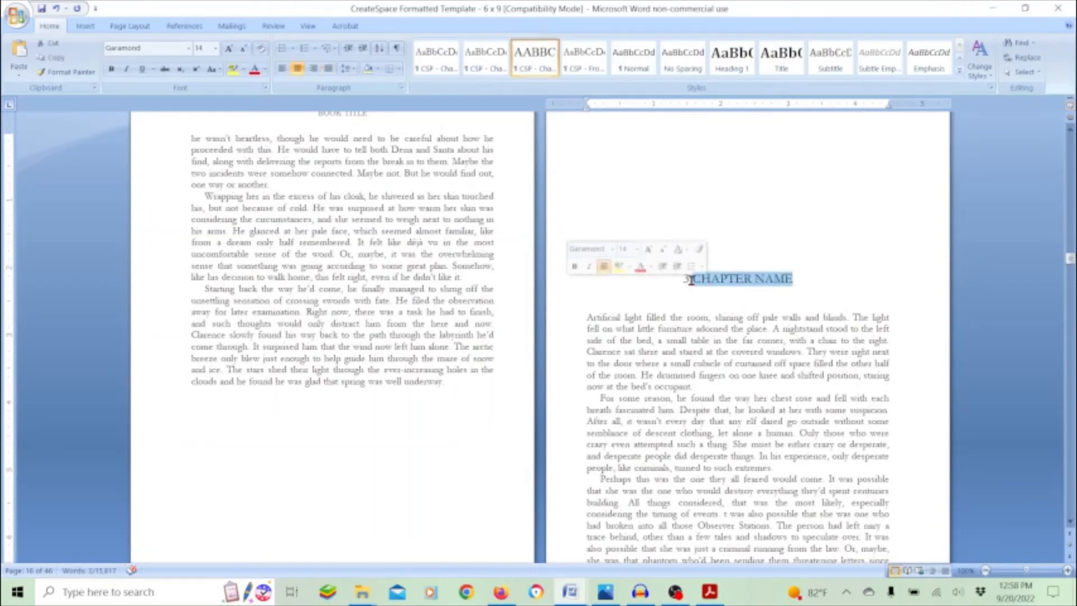
left_click(688, 280)
type("3")
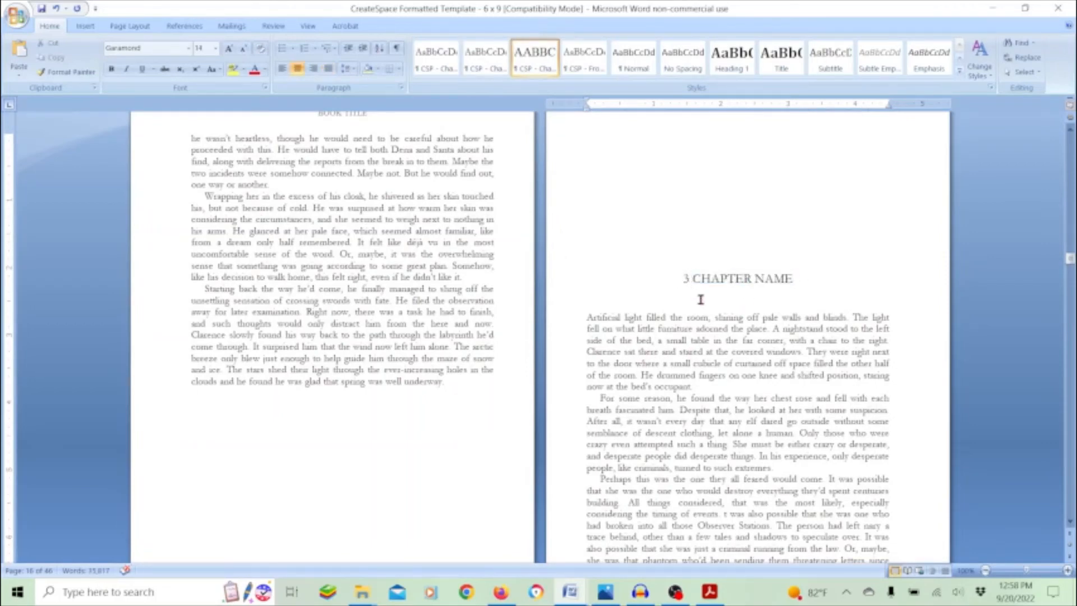
key("BackSpace")
key("BackSpace")
type("2")
Try deleting the opening phrase "Artificial light filled the room" from the chapter's first paragraph, and undo the deletion.
left_click_drag(593, 317, 587, 318)
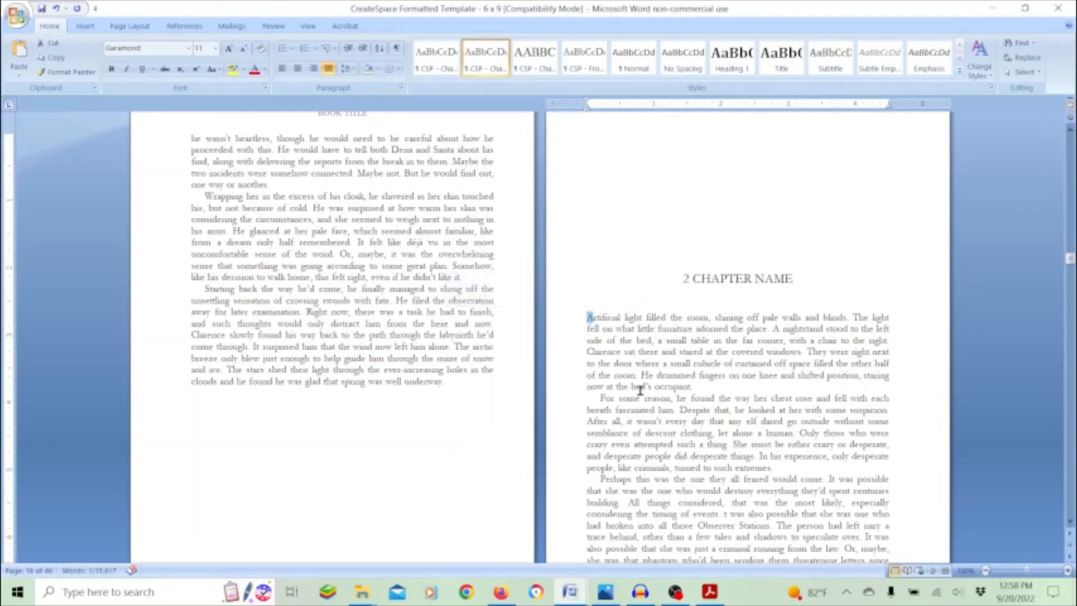
left_click(649, 337)
left_click_drag(586, 317, 696, 318)
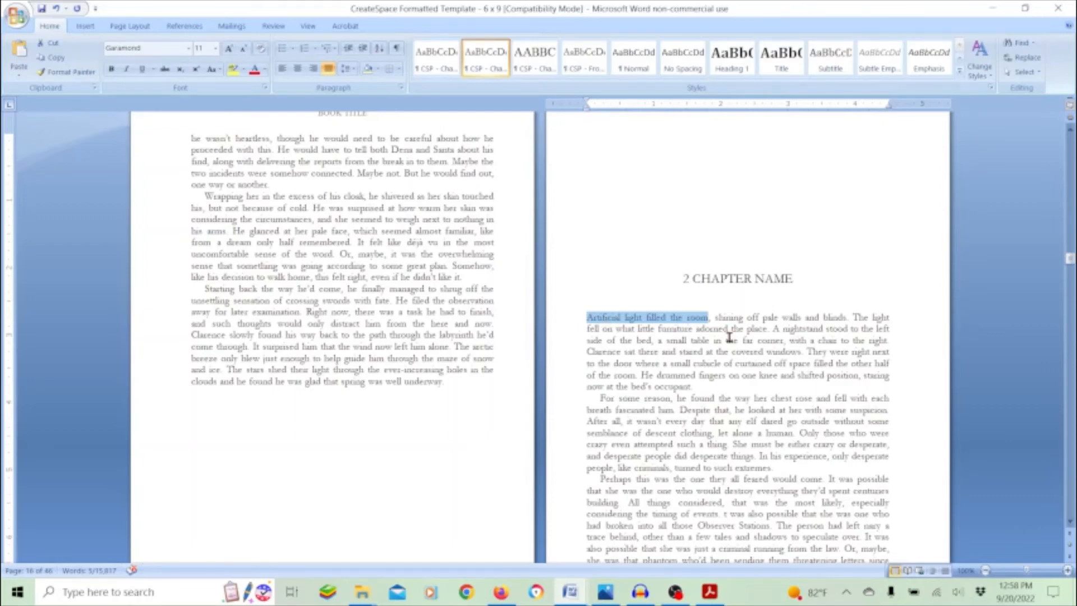
key("Delete")
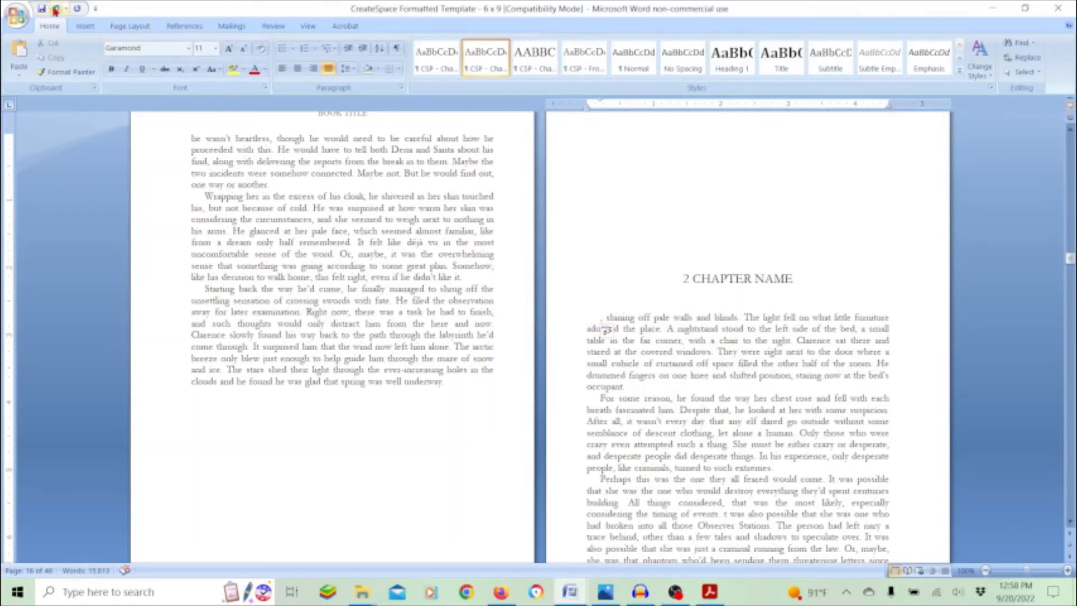
left_click(56, 8)
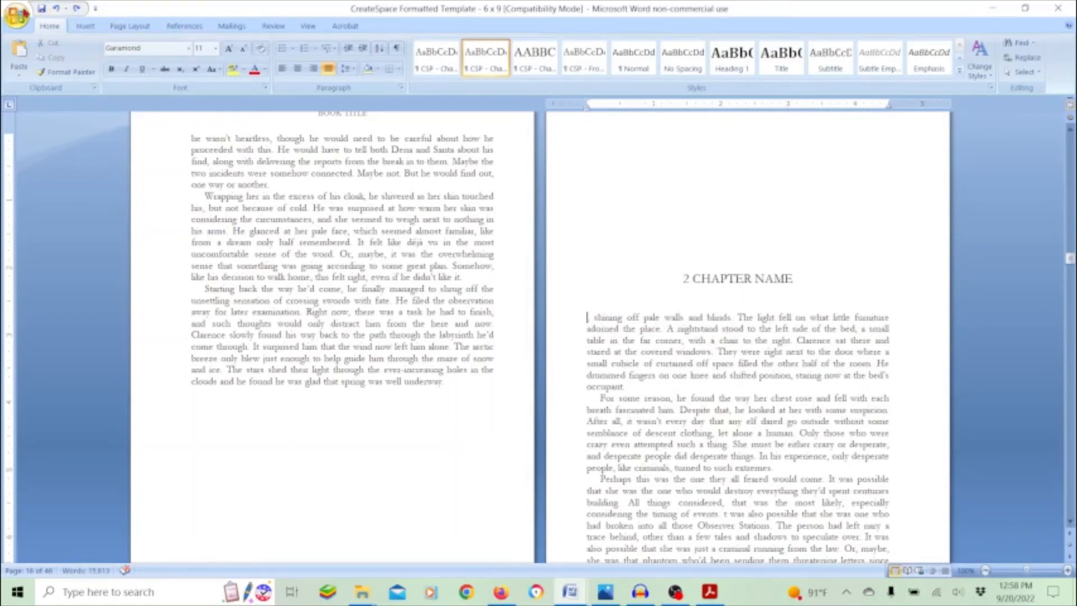
left_click(56, 9)
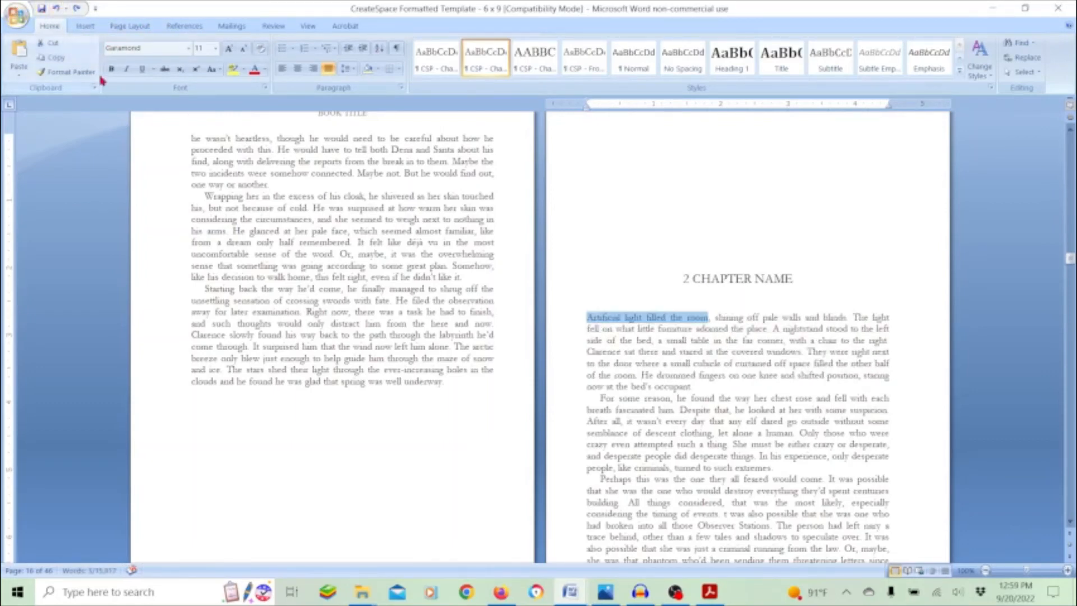
Replace the opening phrase of the 2 CHAPTER NAME text with the all-capitals wording "ARTIFICIAL LIGHT FILLED THE ROOM".
type("A")
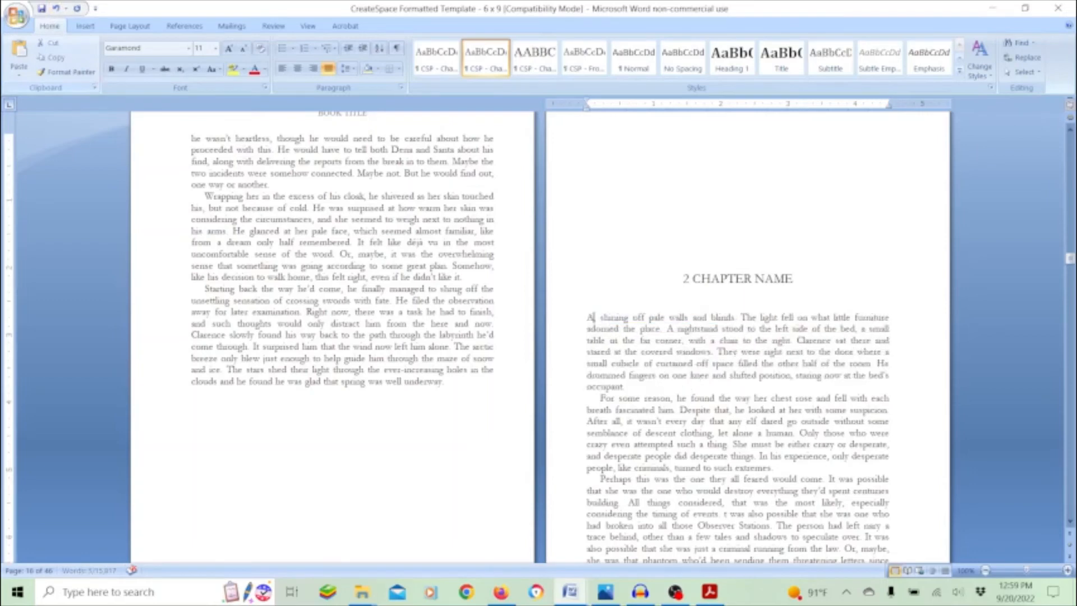
key("Delete")
type("TI")
key("BackSpace")
key("BackSpace")
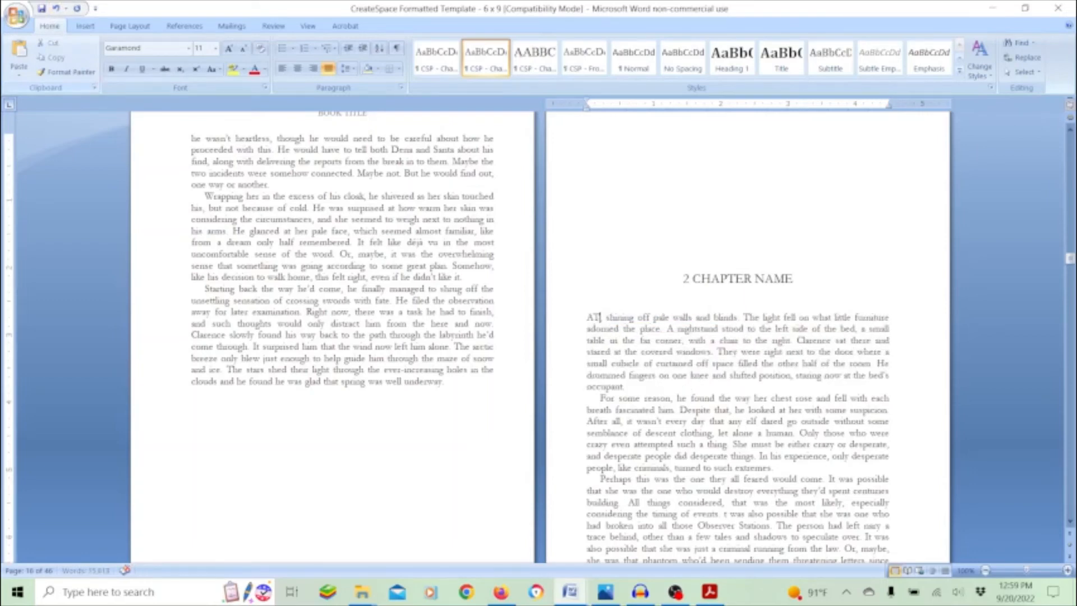
type("RTIFI")
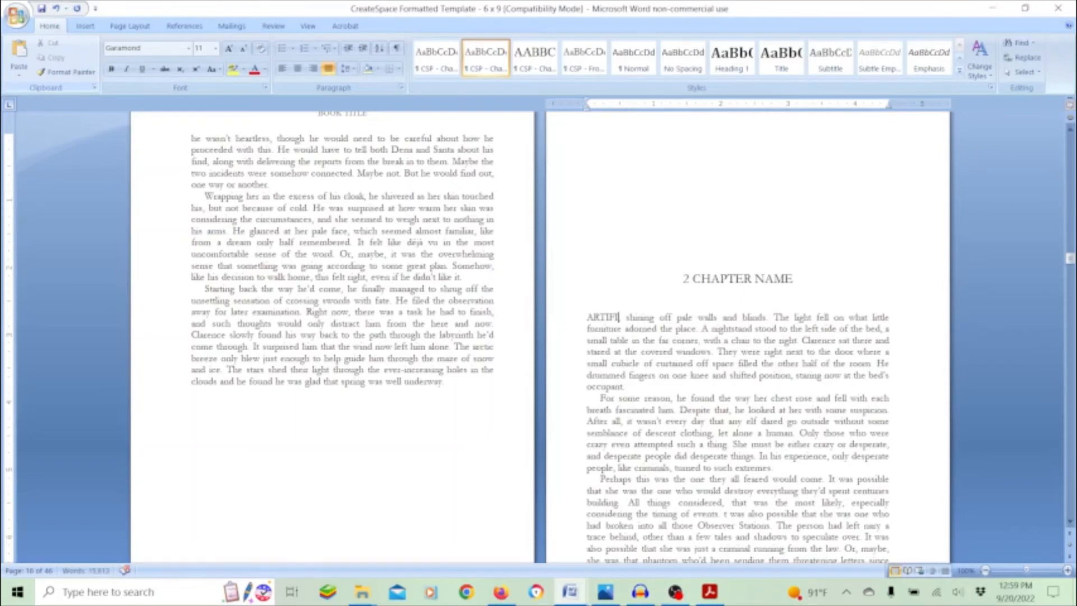
type("CIAL LIGHT FILLE")
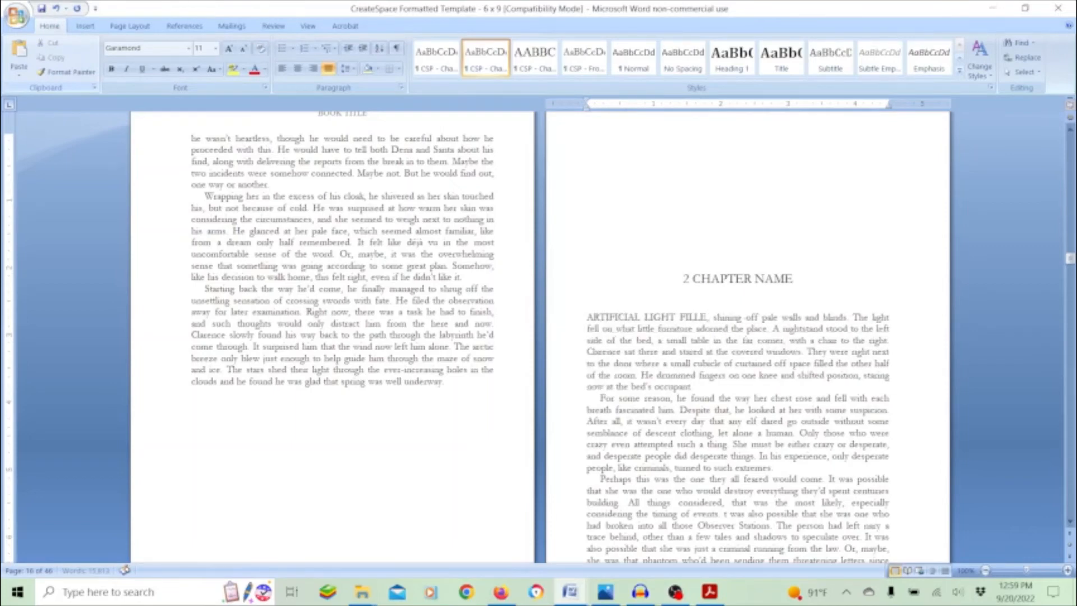
type("D THE ROOM")
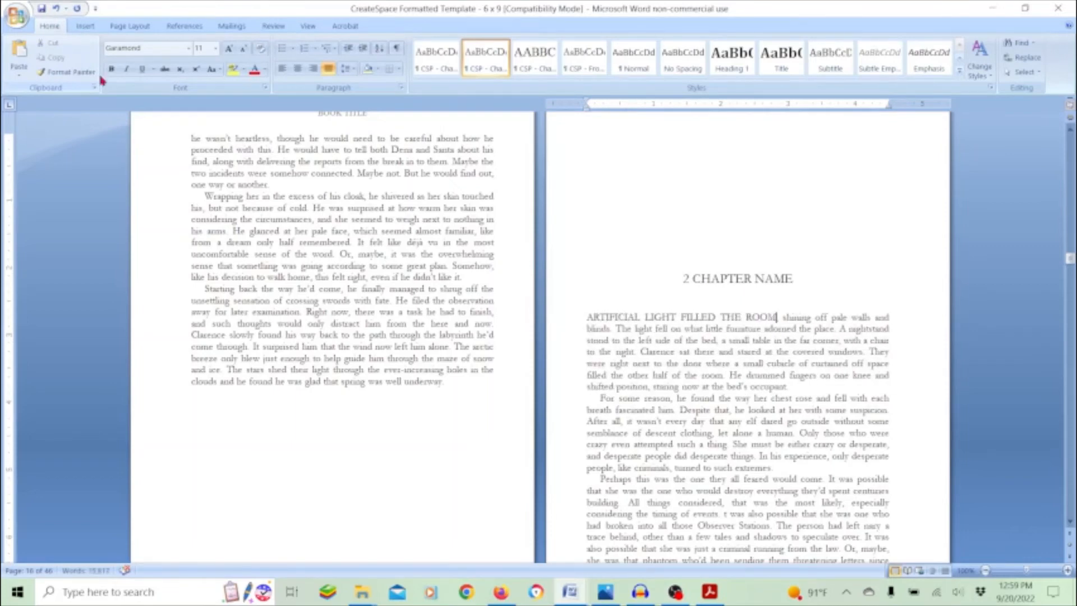
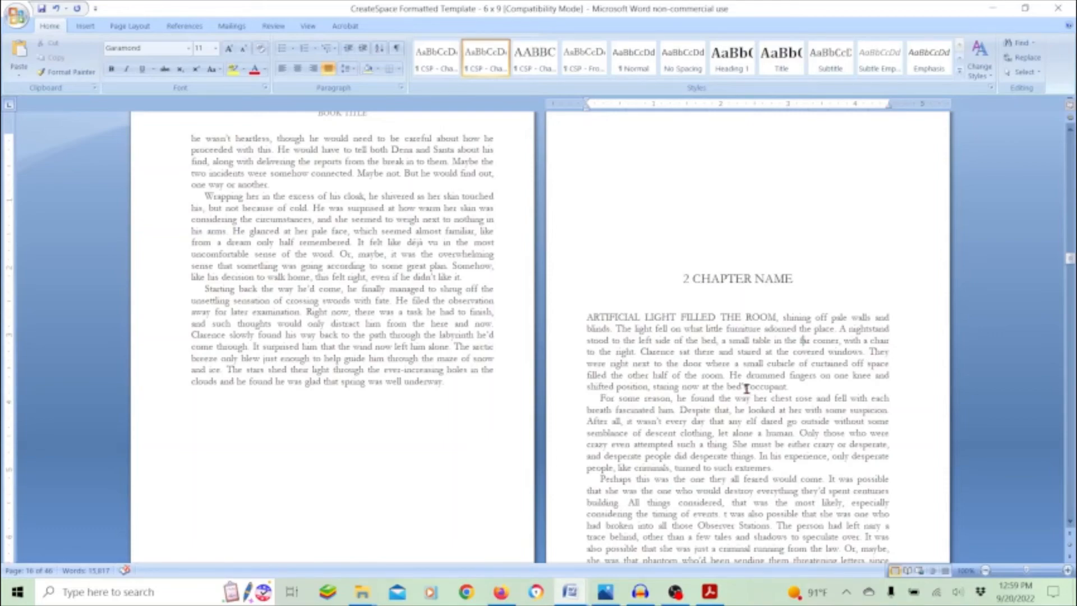
Renumber the earlier 2 CHAPTER NAME heading, above the paragraph beginning "Drifts of thick midnight lace", to 1 CHAPTER NAME.
scroll(748, 393, "up", 15)
scroll(749, 393, "up", 18)
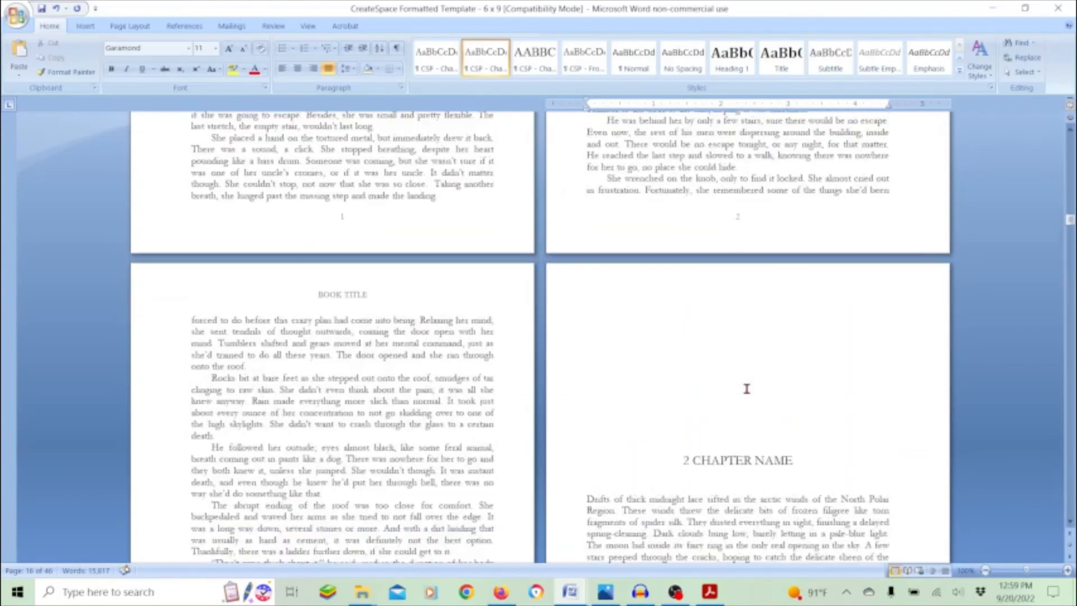
scroll(724, 365, "down", 7)
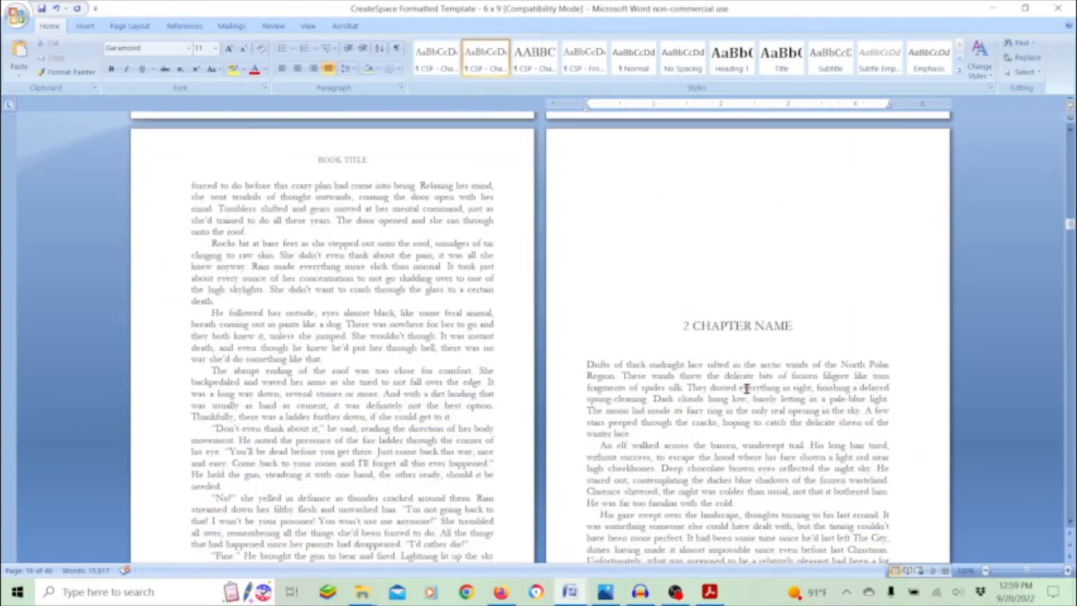
left_click(687, 326)
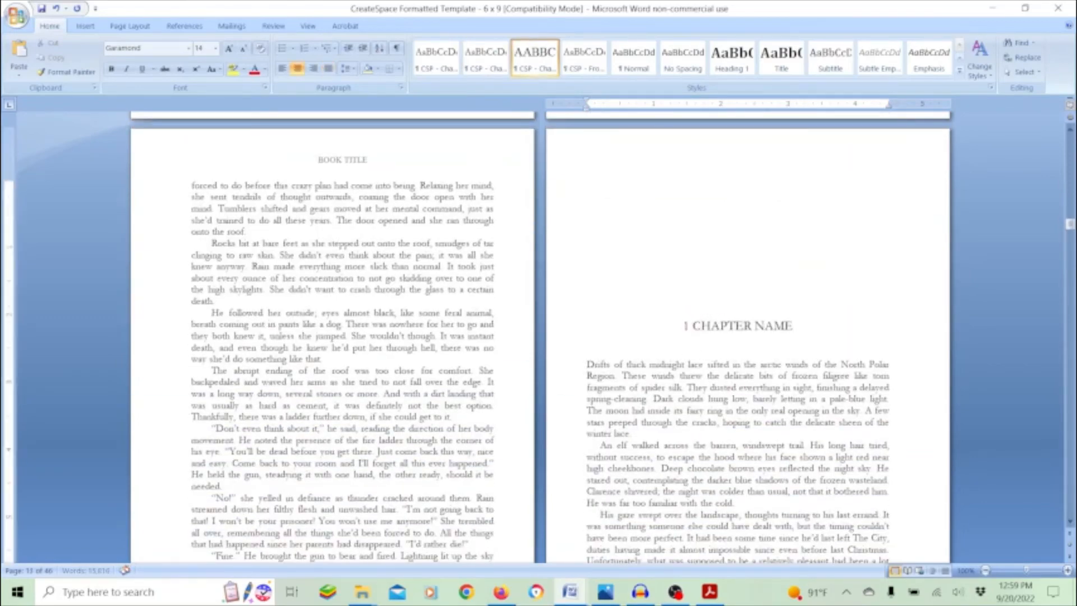
Replace the opening phrase of chapter 1's first paragraph with "DRIFTS OF THICK MIDNIGHT LACE" in capitals.
left_click(629, 365)
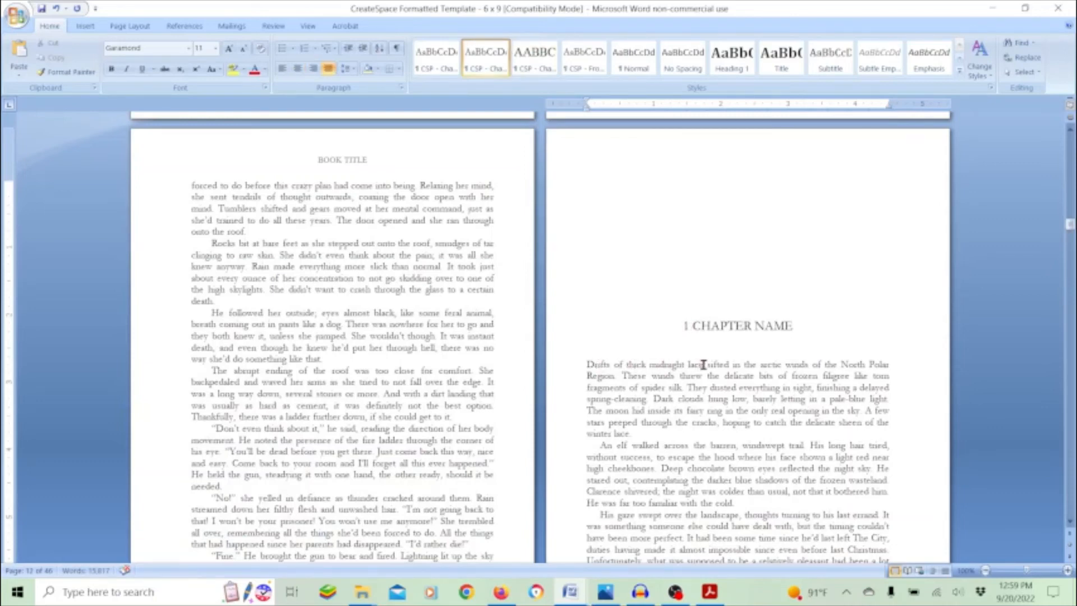
left_click_drag(706, 365, 596, 368)
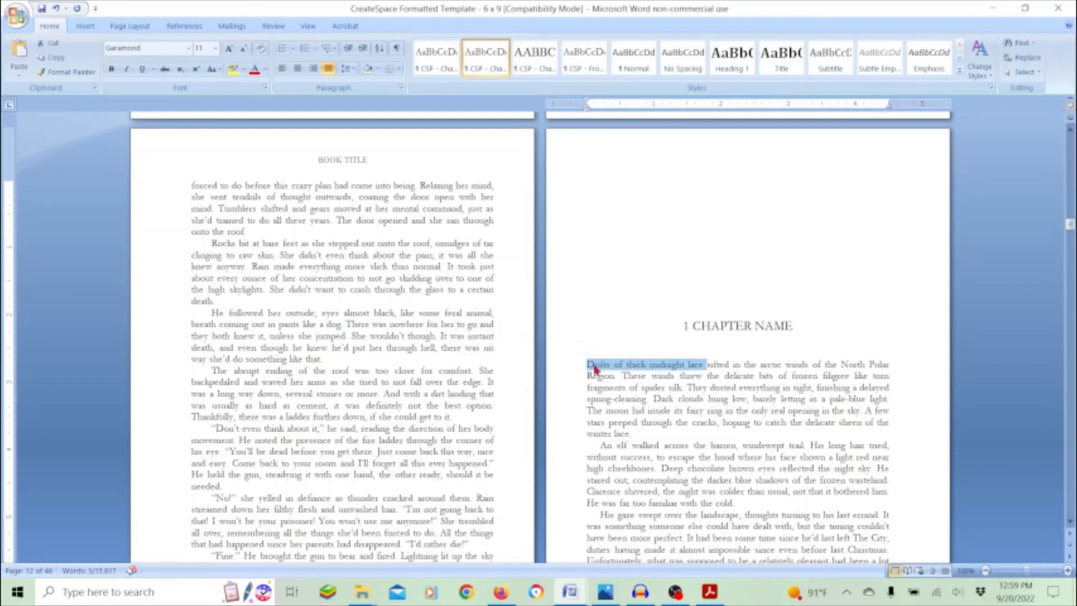
type("DRIFTS OF ")
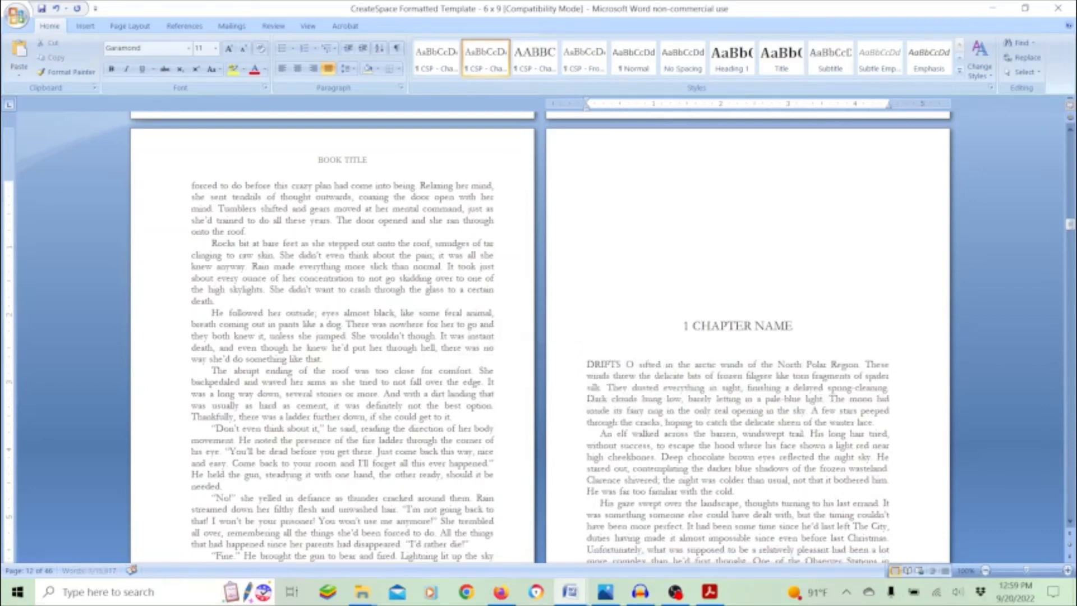
type("THICK MIDNIGHT")
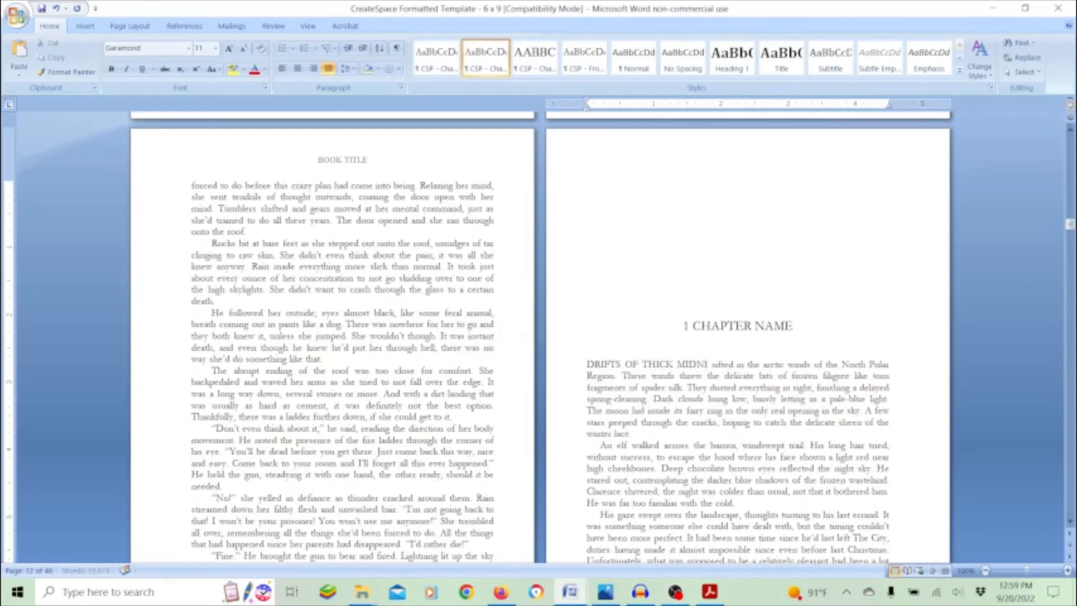
type(" LACE")
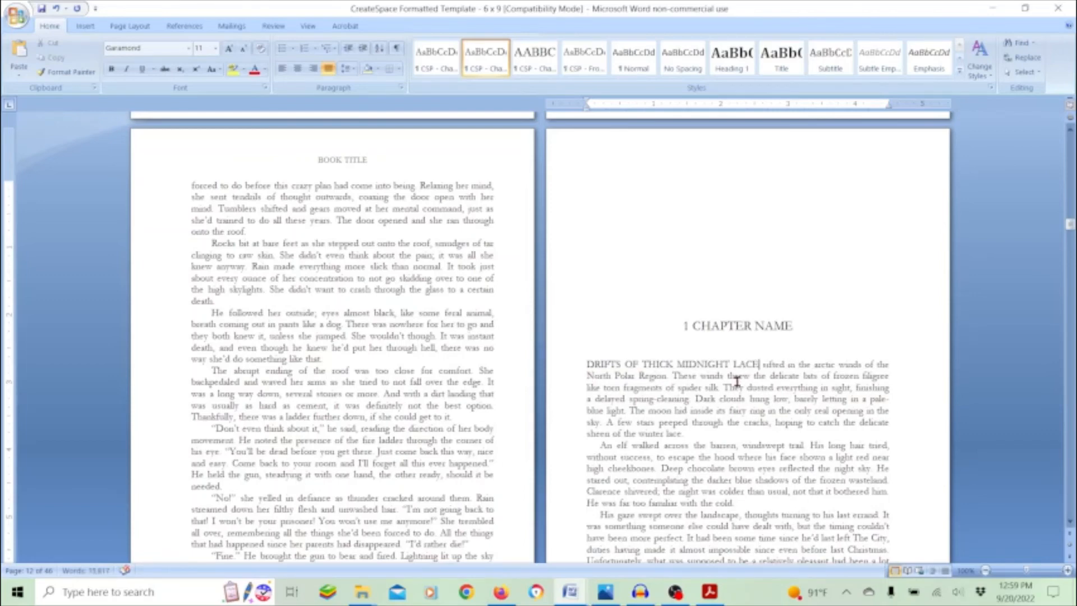
Replace the opening phrase of the PREFACE's first paragraph with "IT WAS DIFFICULT TO WAIT" in capitals.
scroll(889, 410, "up", 15)
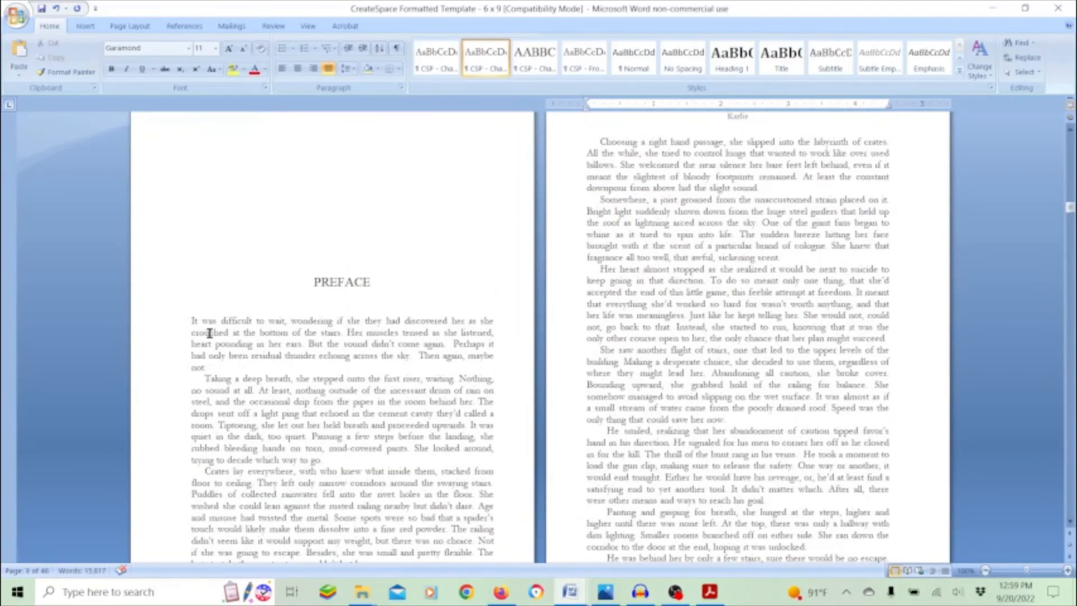
left_click(189, 321)
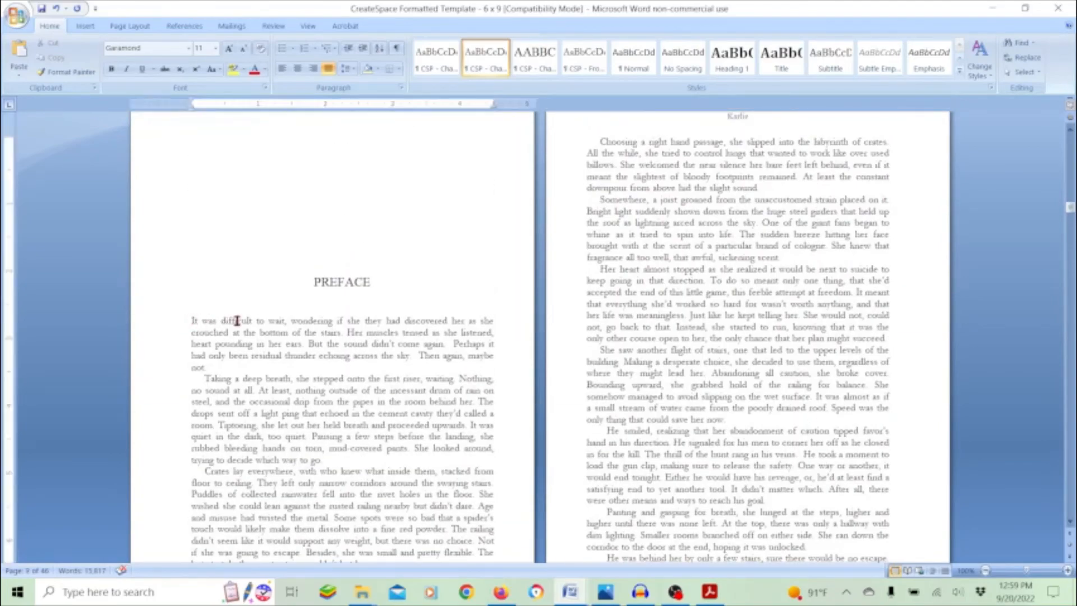
left_click_drag(258, 321, 285, 323)
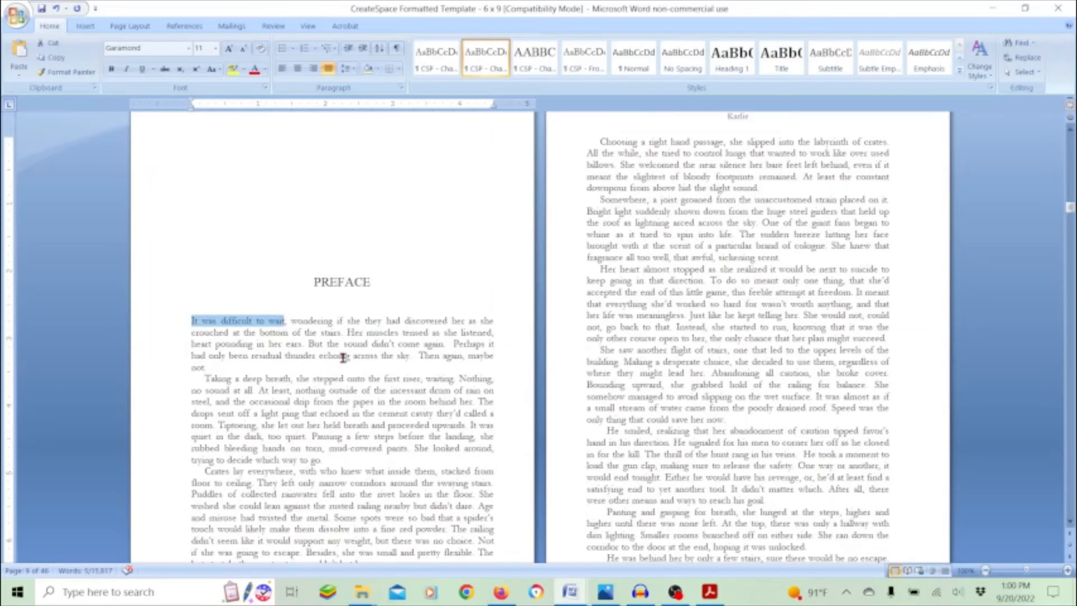
type("IT WAS DIFFICULT")
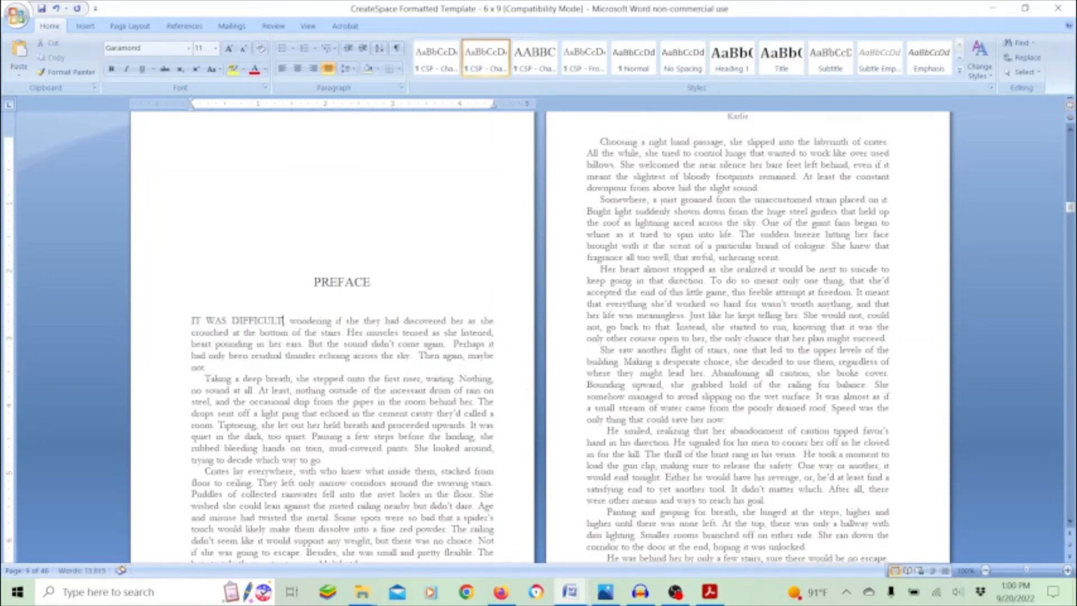
type(" T")
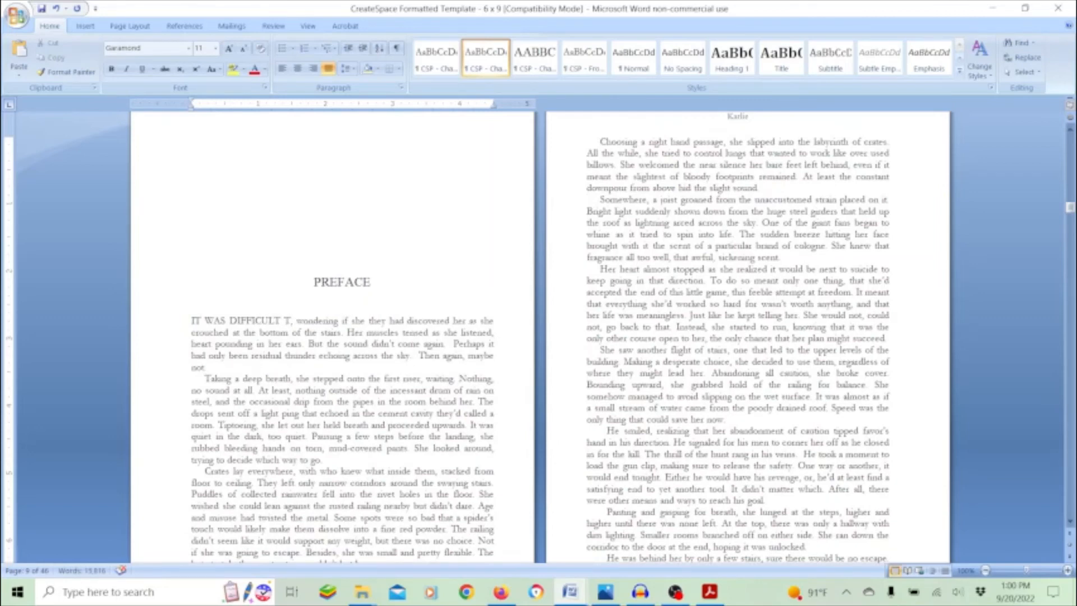
type("O WAIT")
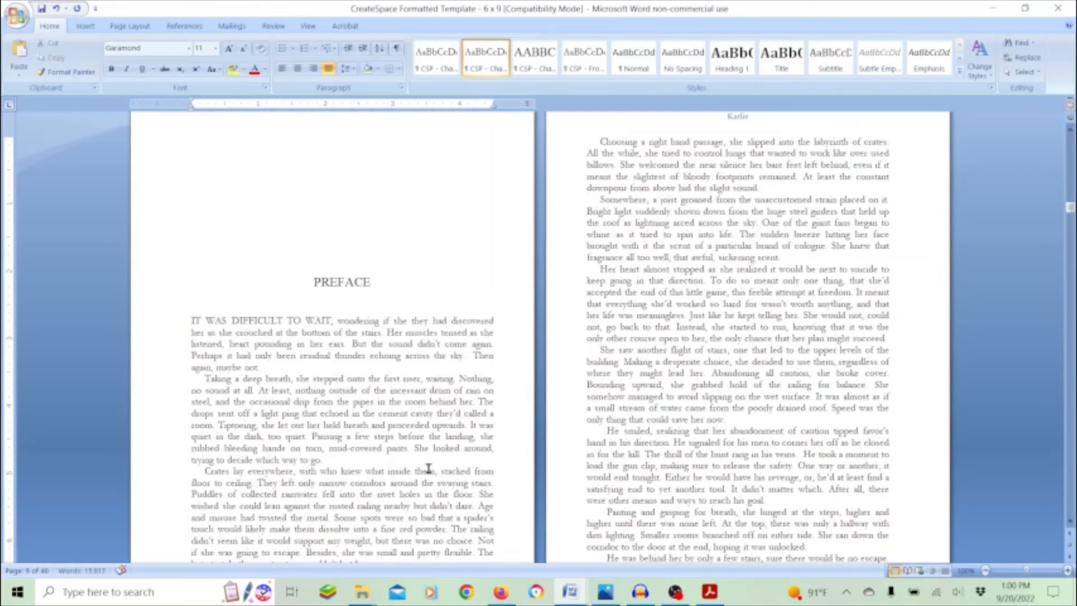
left_click(409, 431)
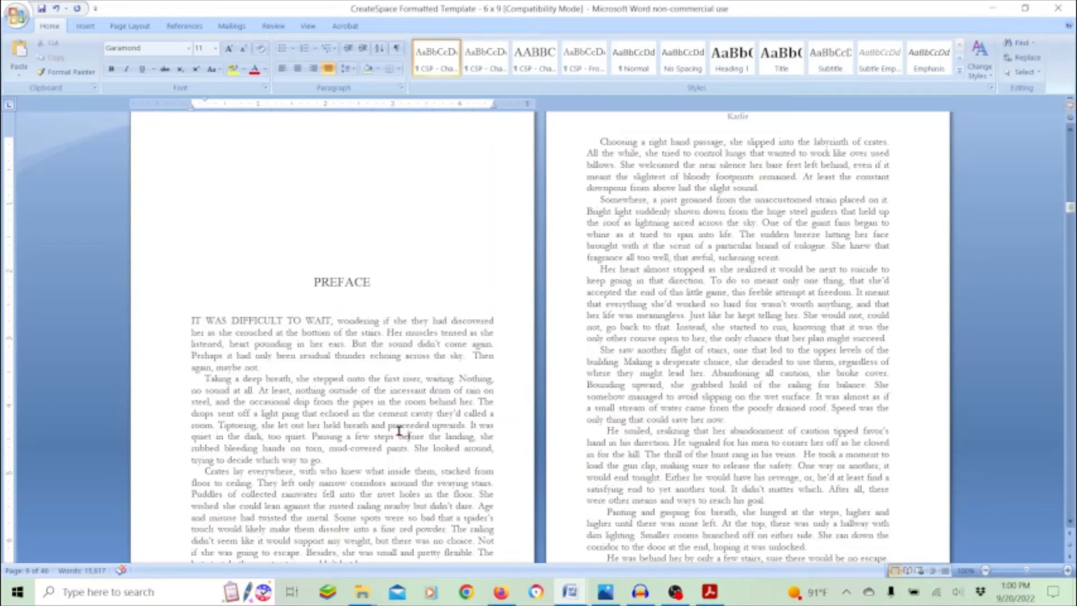
Delete the placeholder word NAME from the 1 CHAPTER NAME heading.
scroll(283, 324, "down", 12)
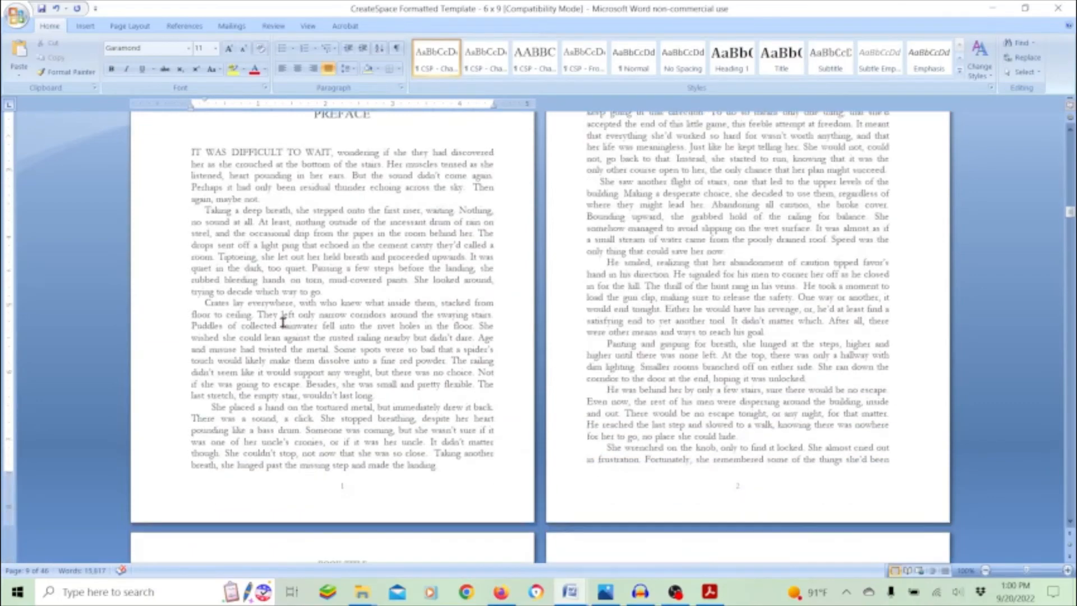
scroll(283, 327, "down", 6)
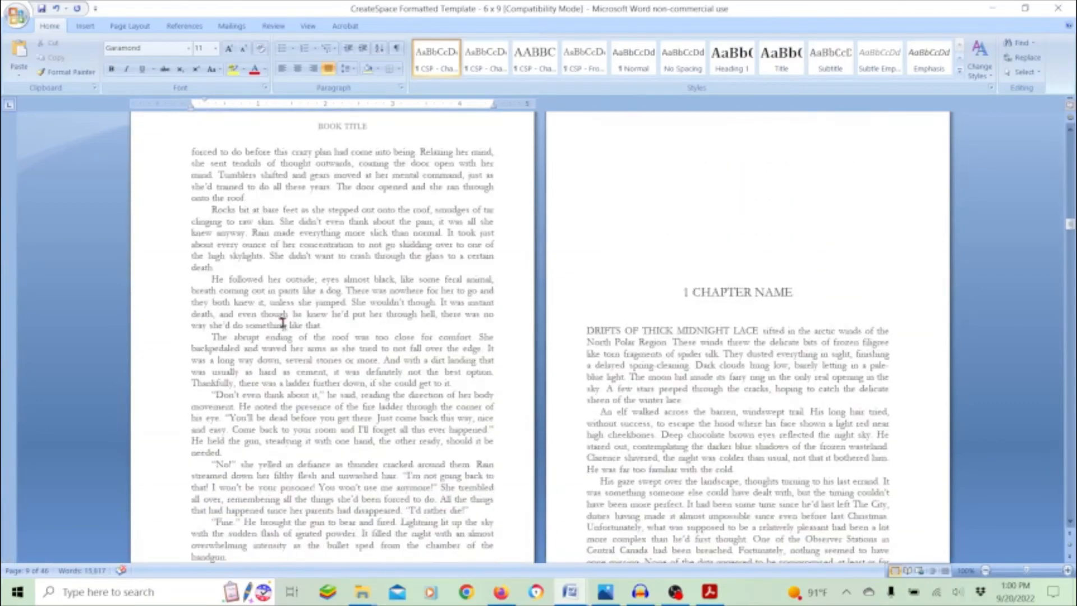
double_click(787, 293)
key("BackSpace")
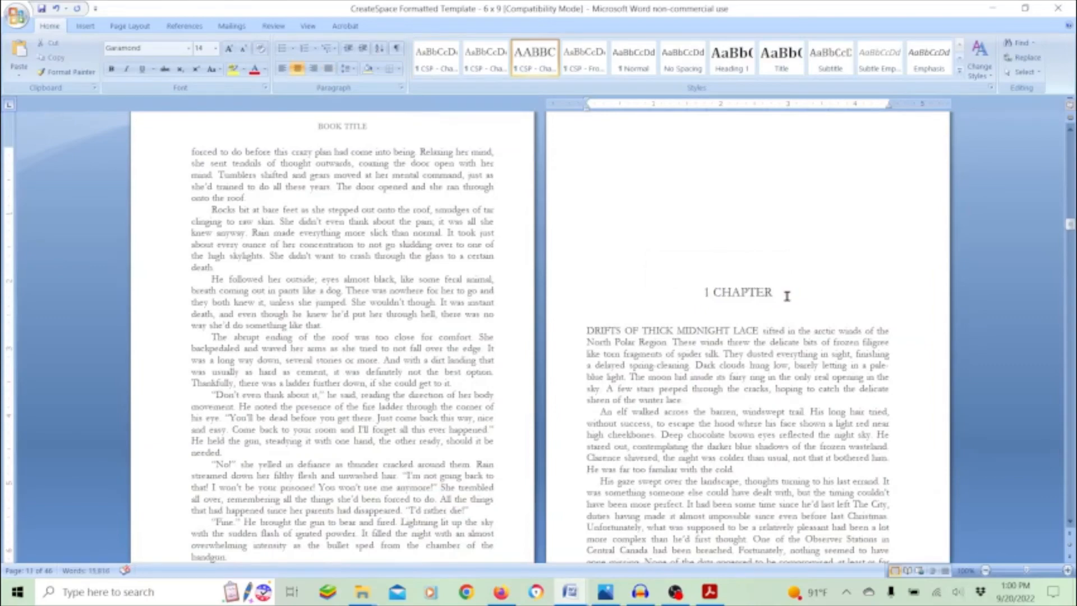
Delete the placeholder word NAME from the 2 CHAPTER NAME heading.
scroll(783, 353, "down", 20)
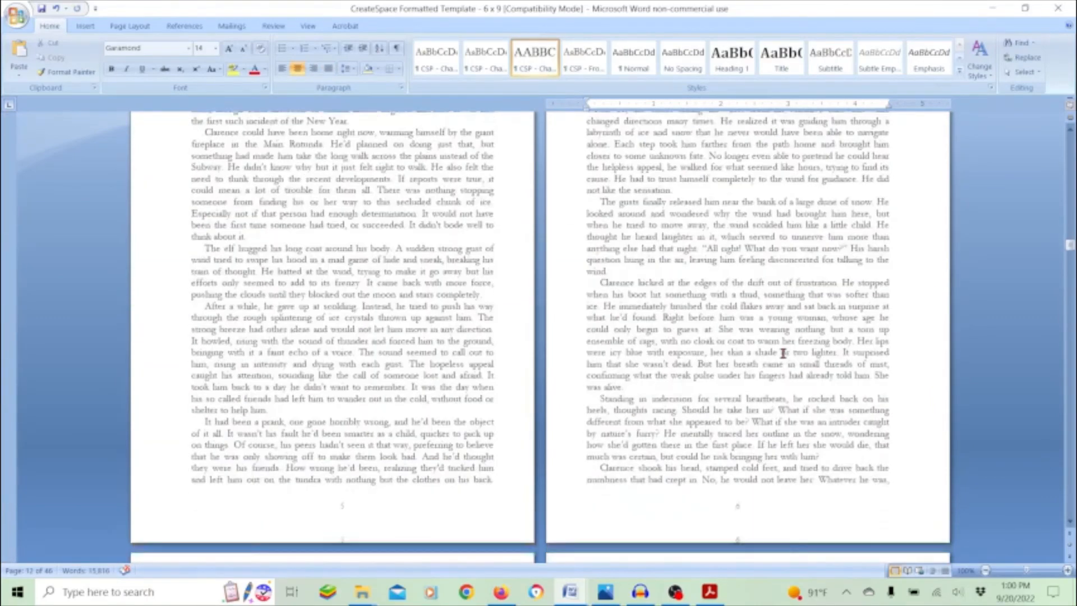
scroll(783, 353, "down", 11)
double_click(783, 379)
key("BackSpace")
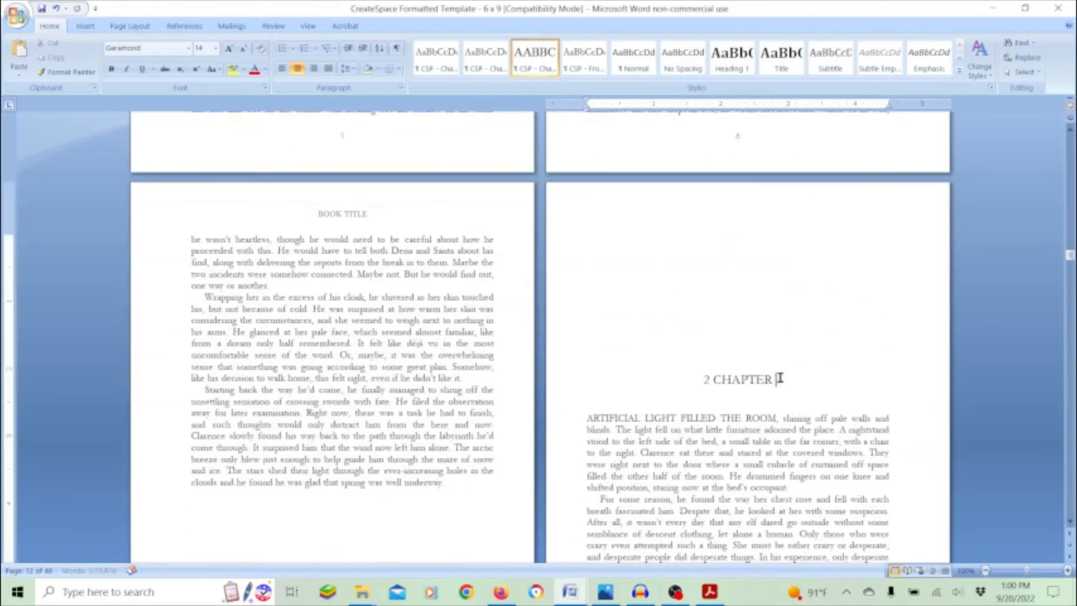
Correct the flagged "how ever" to "however" in chapter 2's sentence beginning "They were inside now".
scroll(779, 378, "down", 20)
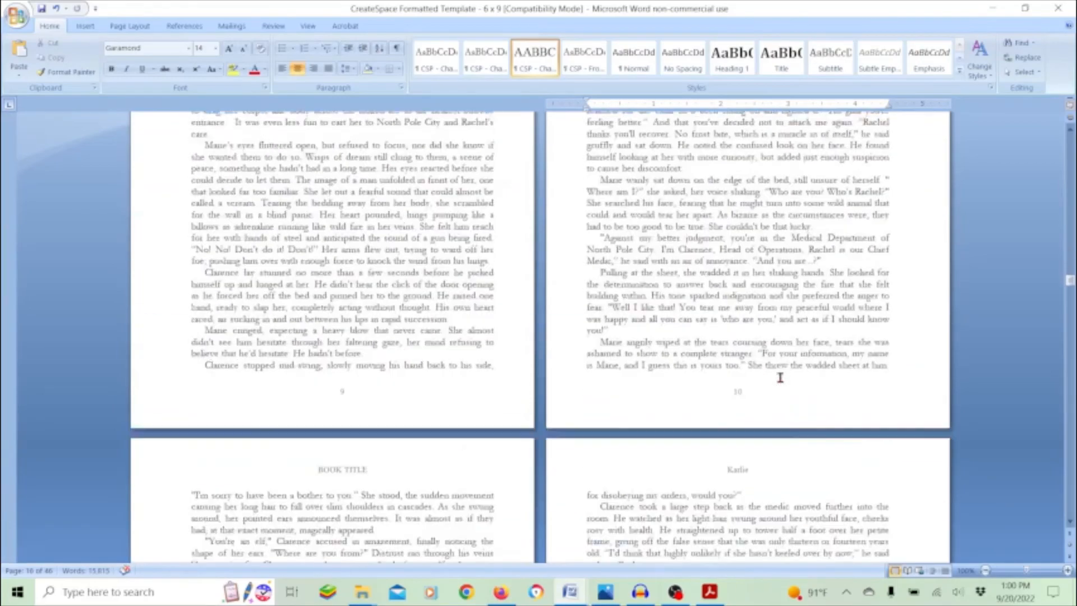
scroll(779, 377, "down", 20)
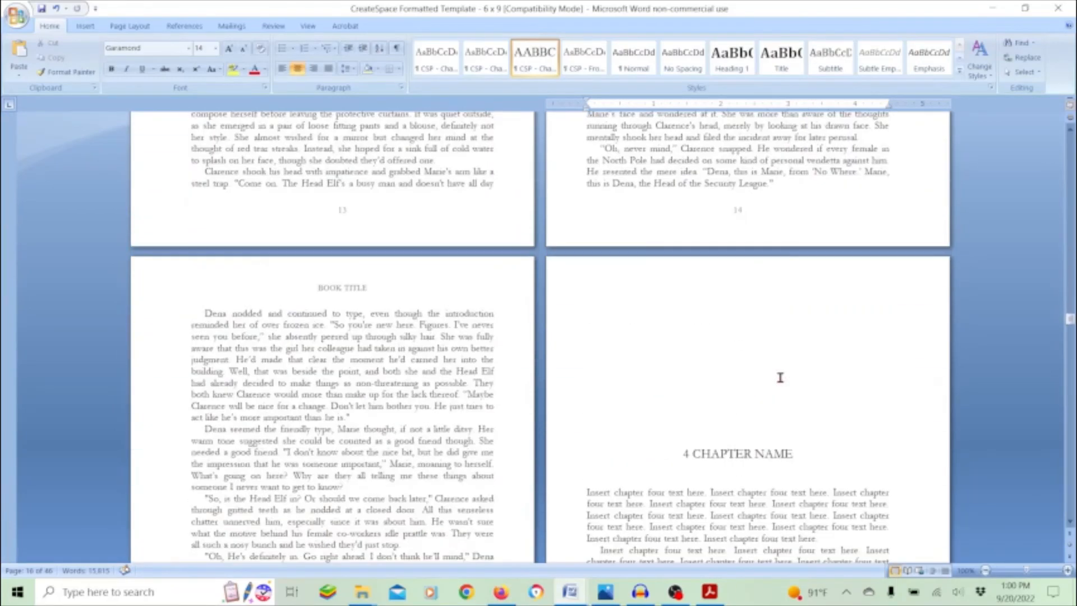
scroll(780, 377, "down", 12)
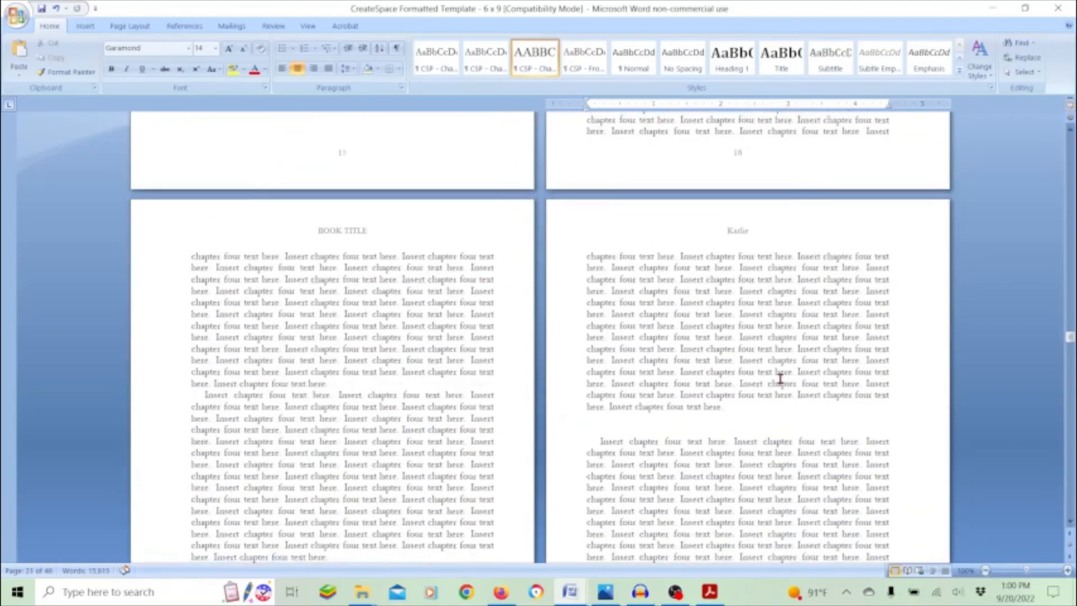
scroll(780, 379, "down", 20)
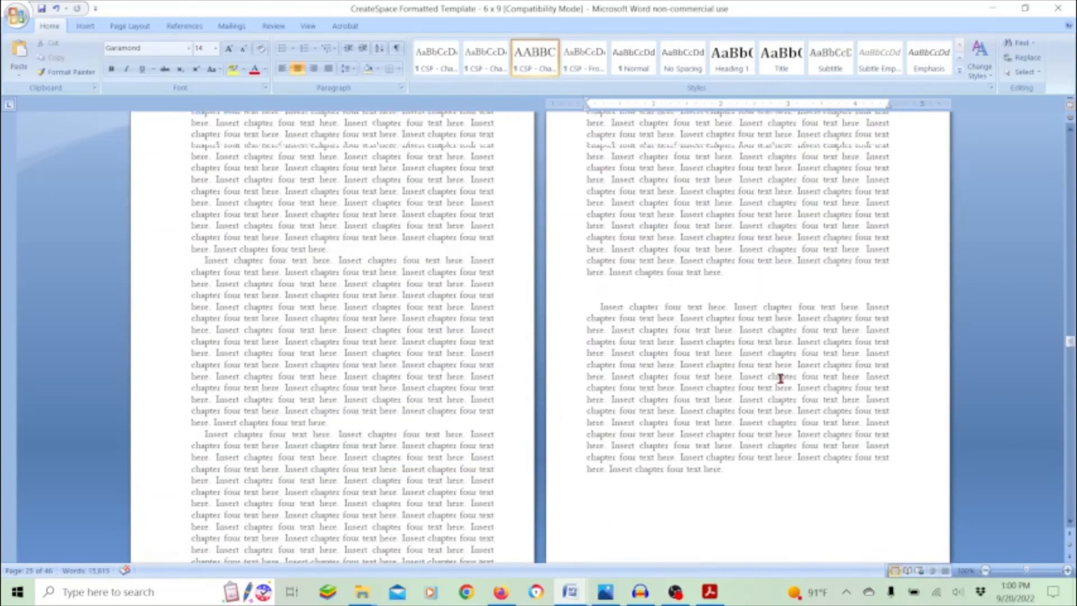
scroll(781, 382, "down", 20)
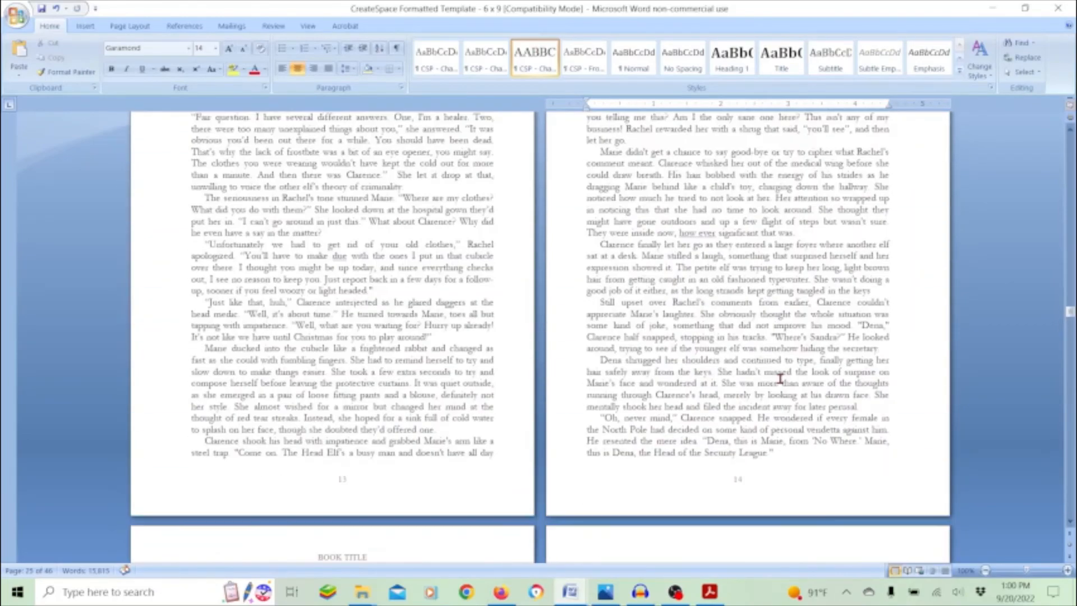
right_click(698, 367)
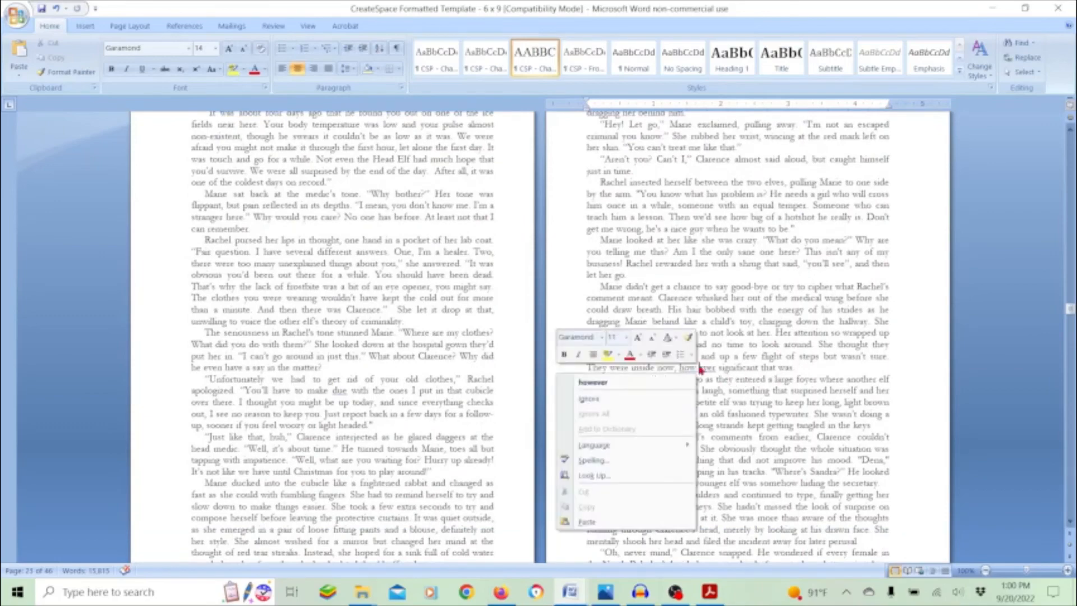
left_click(658, 384)
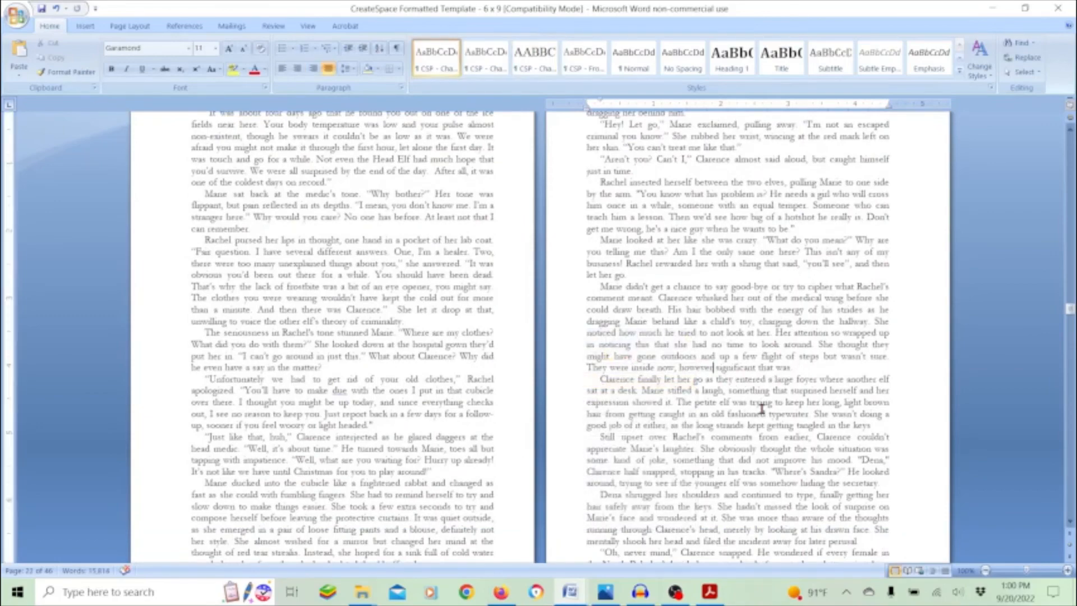
scroll(762, 409, "up", 5)
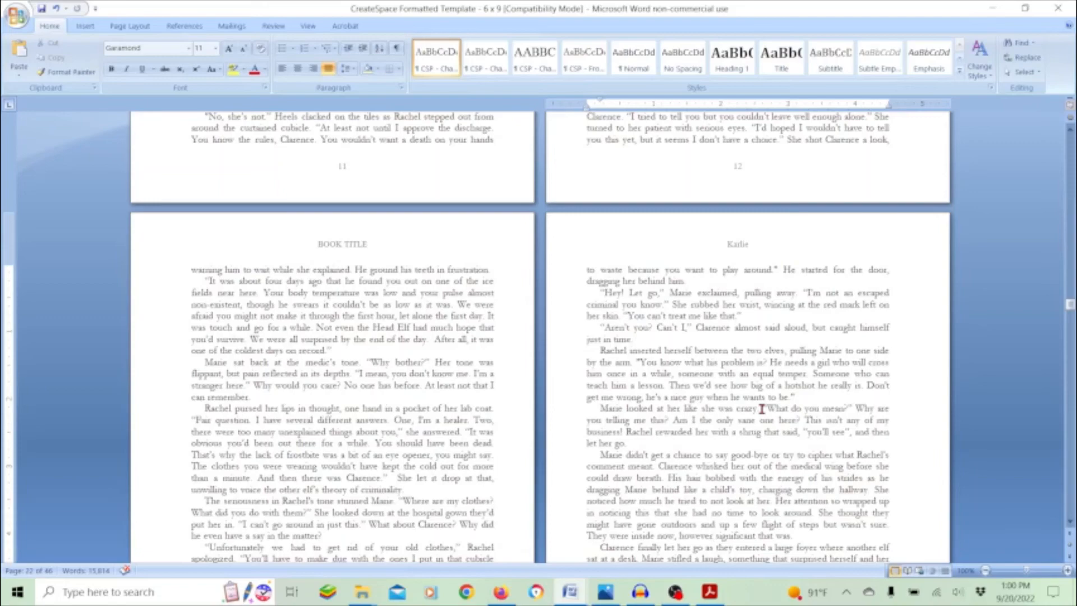
scroll(762, 408, "down", 20)
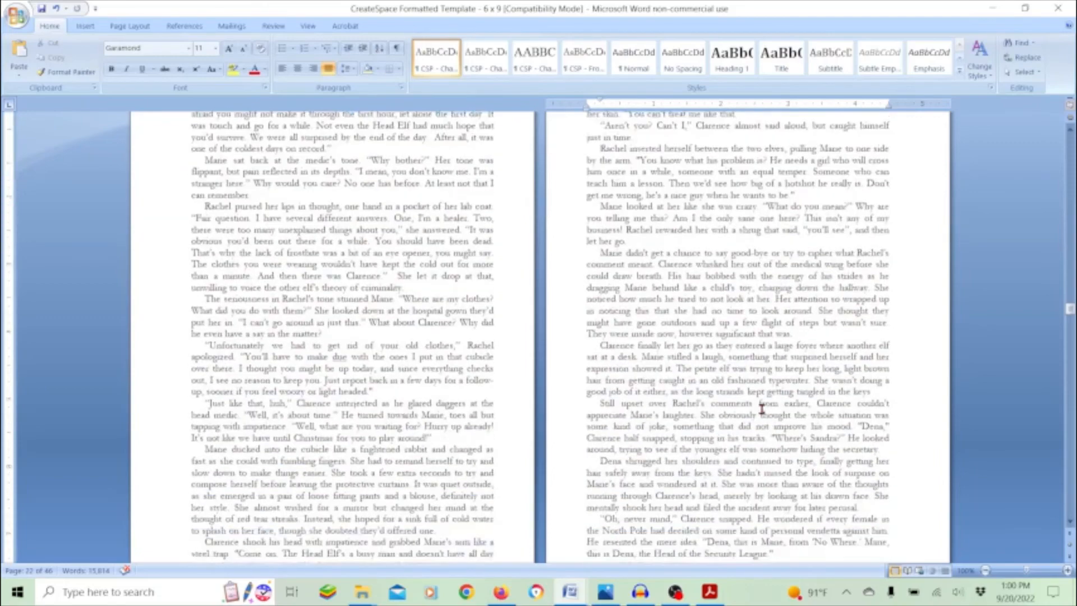
Look through the template's remaining placeholder chapters as far as the ABOUT THE AUTHOR page.
scroll(762, 408, "down", 4)
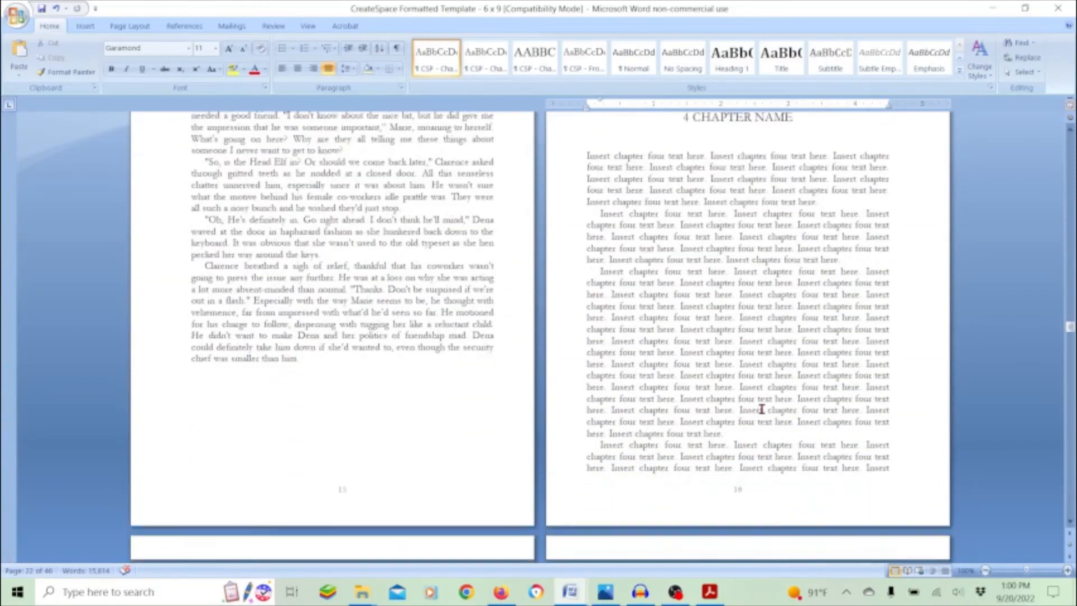
scroll(688, 295, "down", 4)
scroll(689, 296, "down", 20)
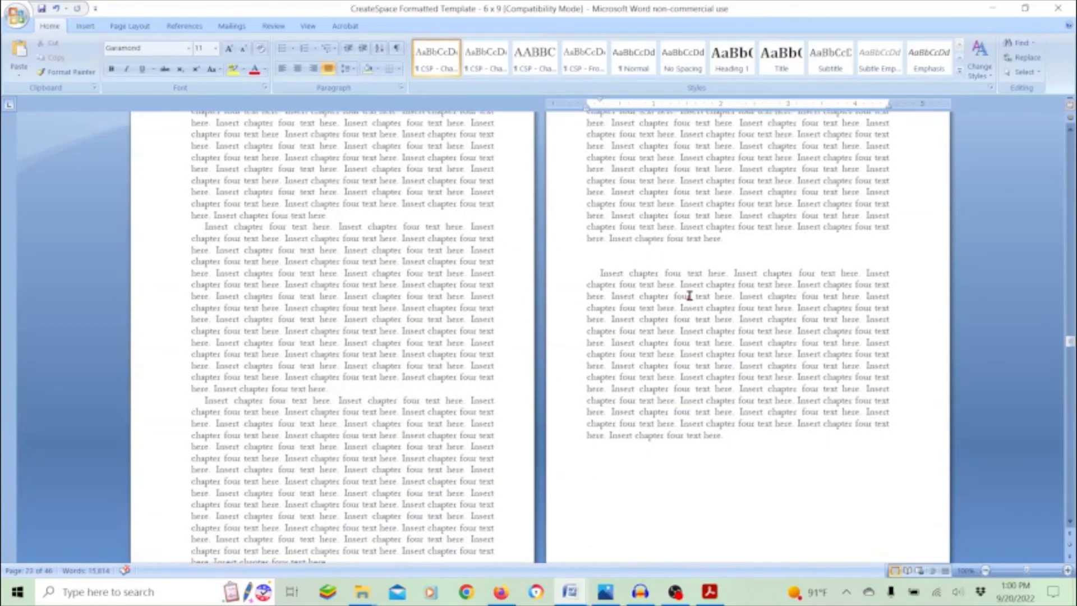
scroll(688, 296, "down", 20)
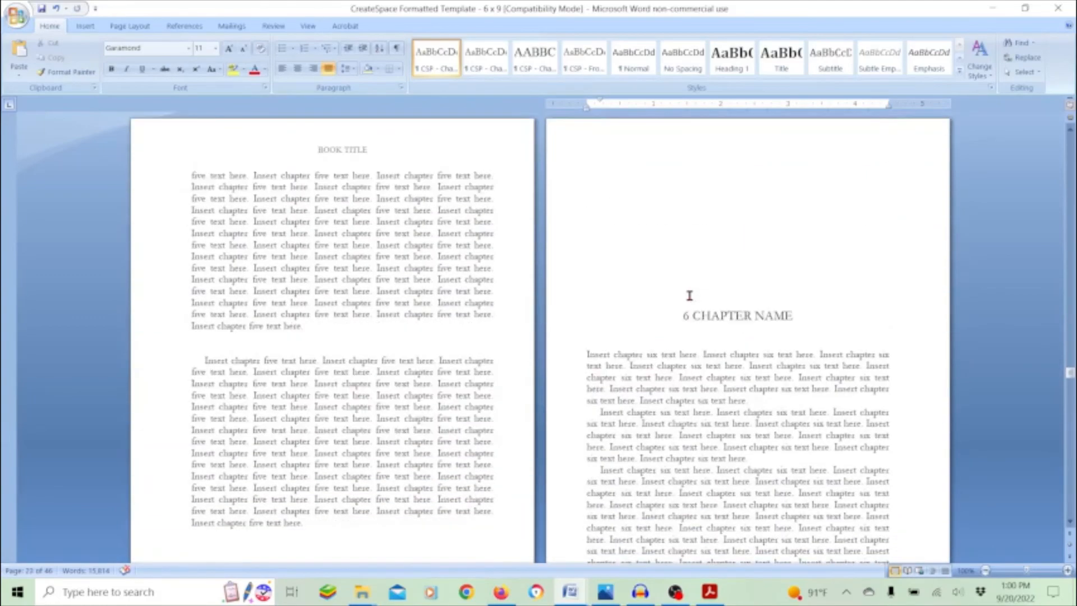
scroll(689, 296, "down", 8)
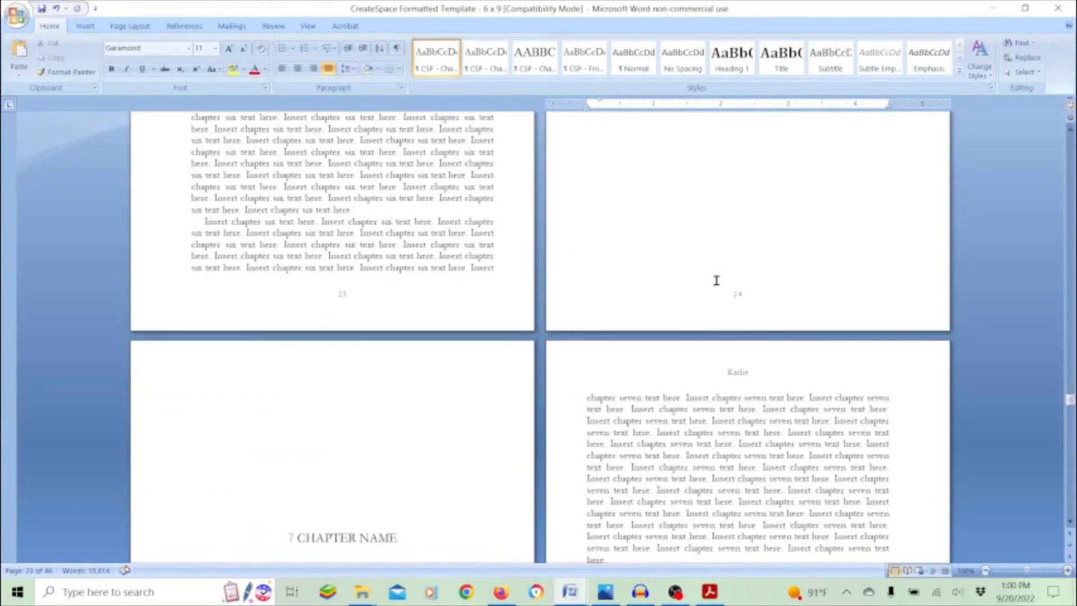
middle_click(731, 236)
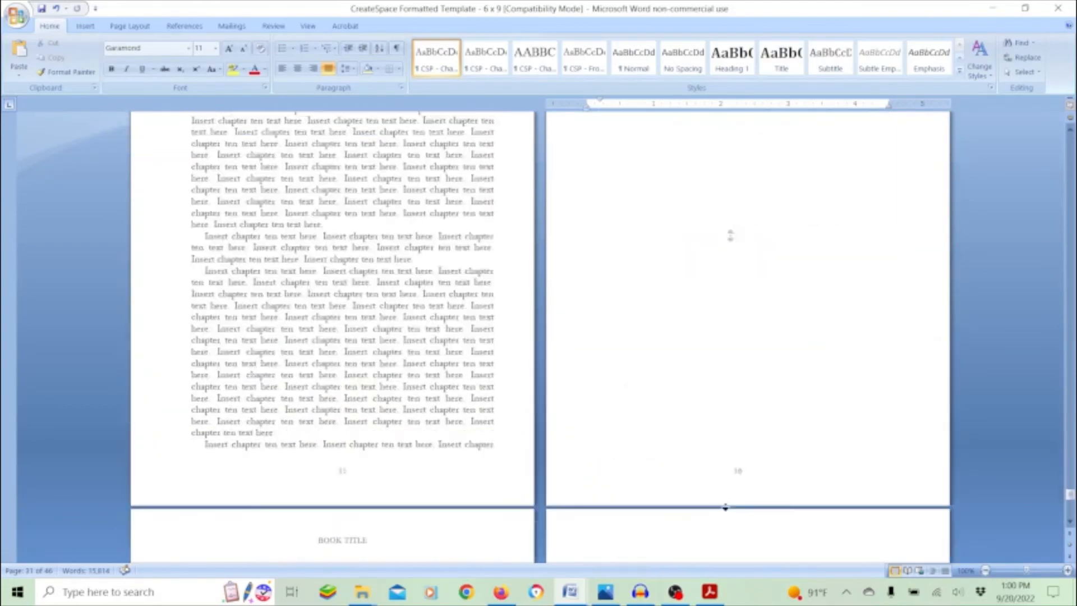
middle_click(725, 451)
scroll(726, 451, "up", 1)
scroll(726, 450, "up", 1)
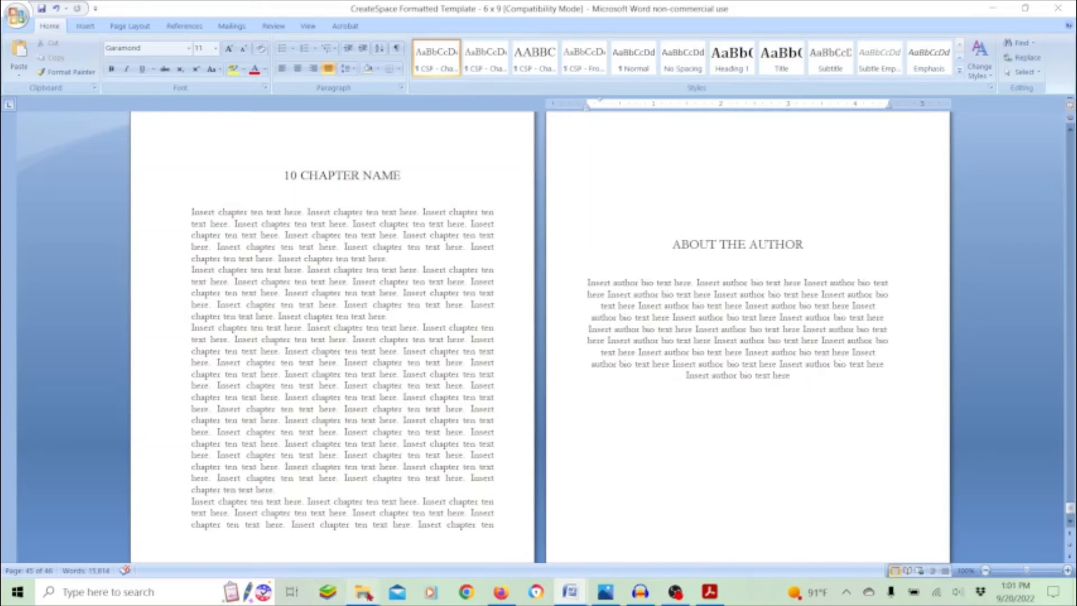
Open the finished book "dragon bane 6 x 9" PDF from the dragon bane folder in Adobe Acrobat Reader.
mouse_move(363, 593)
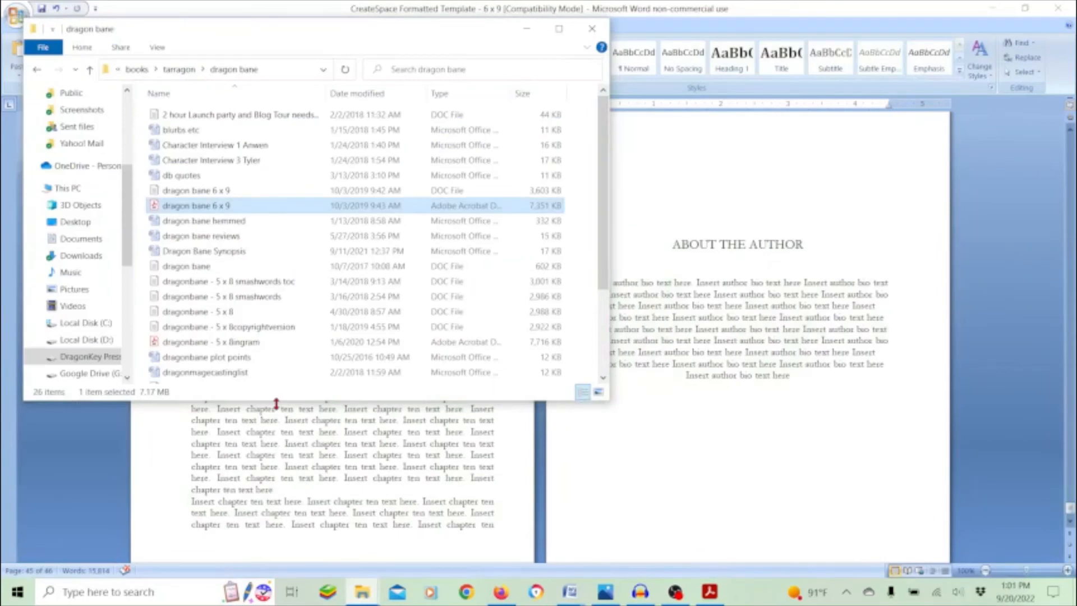
double_click(227, 221)
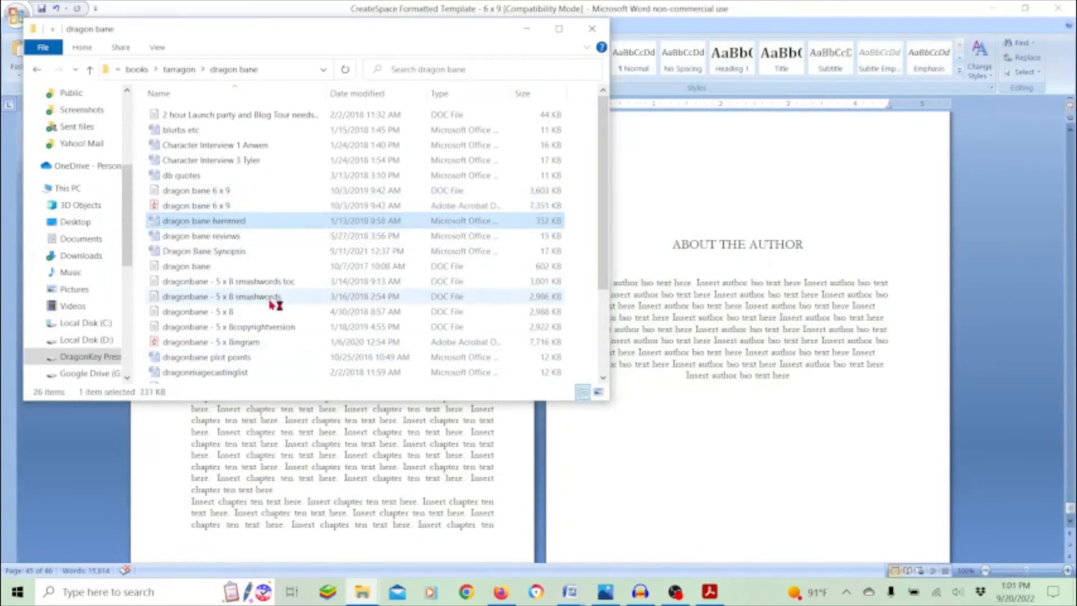
left_click(223, 206)
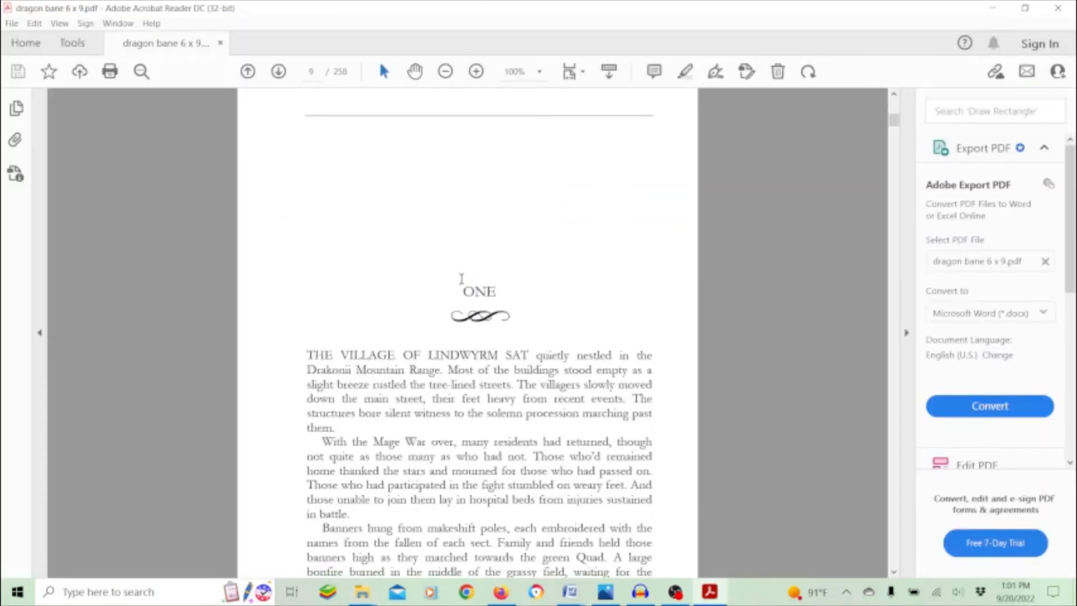
scroll(521, 291, "down", 3)
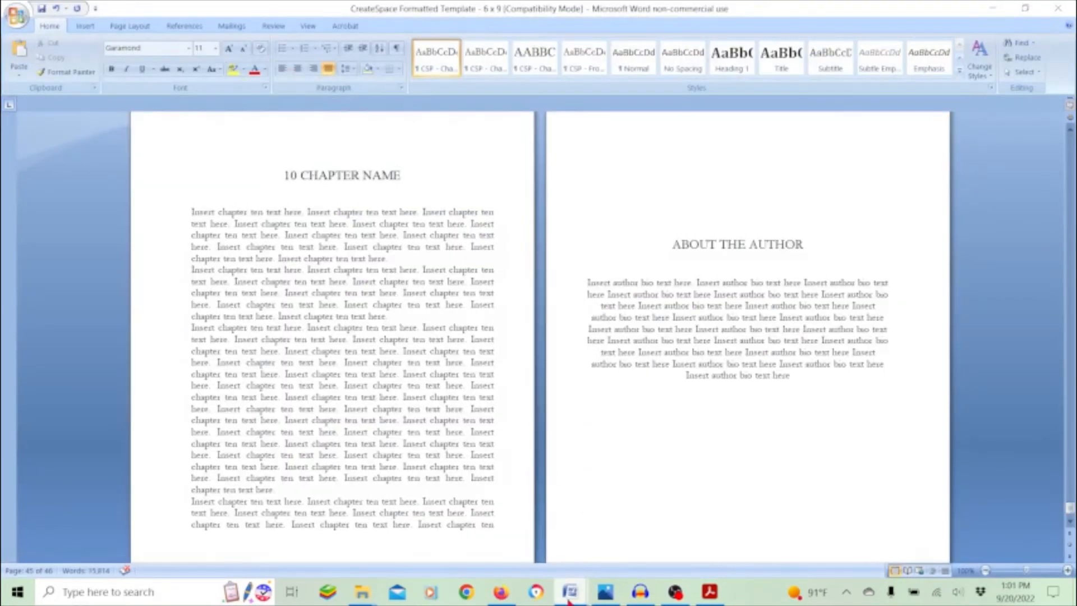
mouse_move(712, 545)
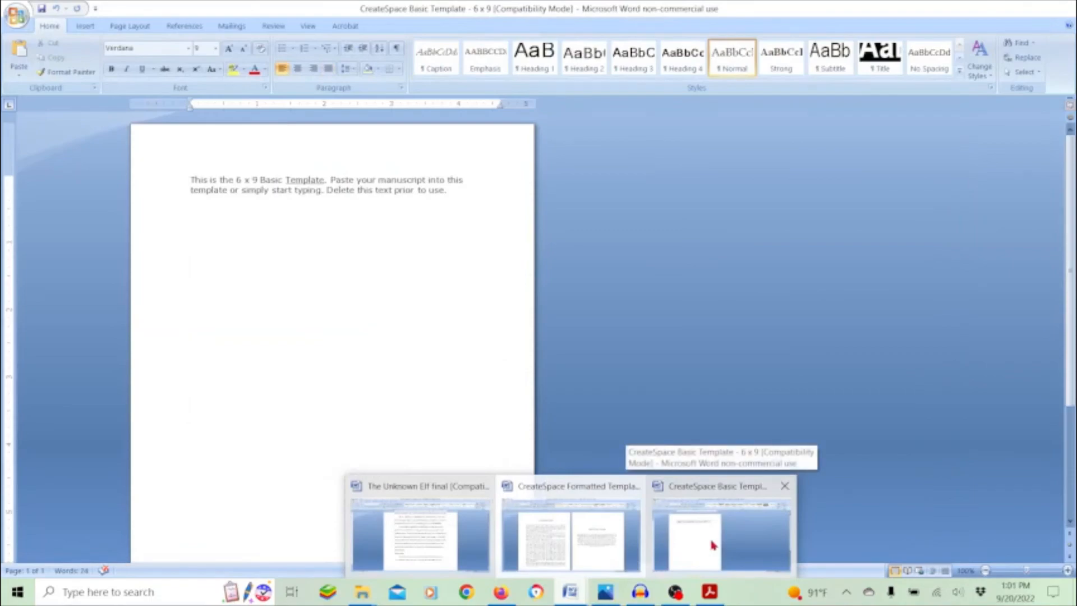
left_click(709, 592)
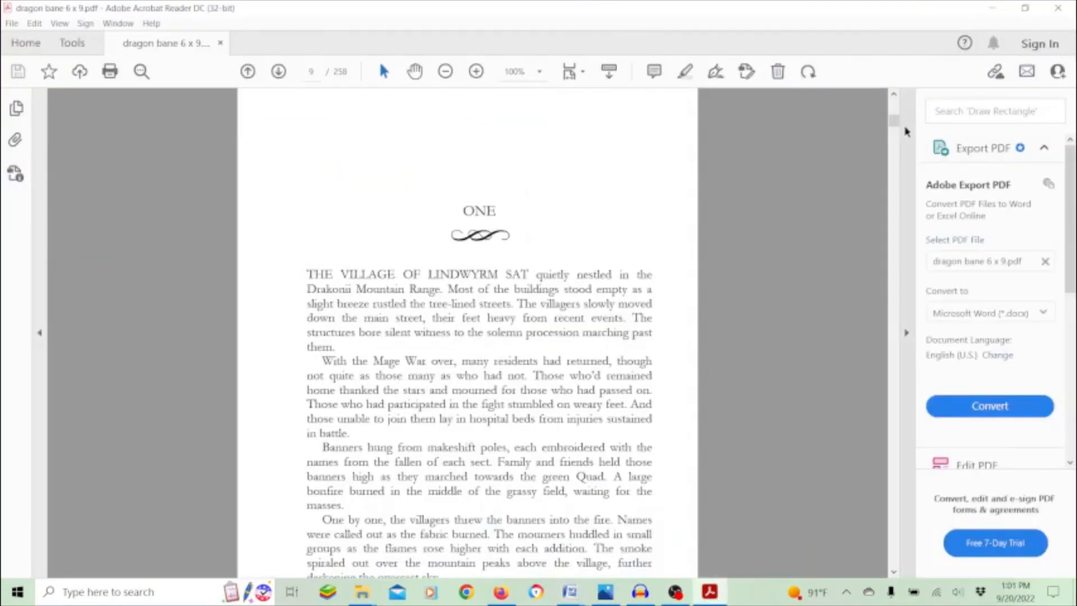
Examine the last story page, its page number and the dragon illustration page near the end of the PDF.
left_click_drag(894, 129, 899, 537)
scroll(675, 393, "down", 20)
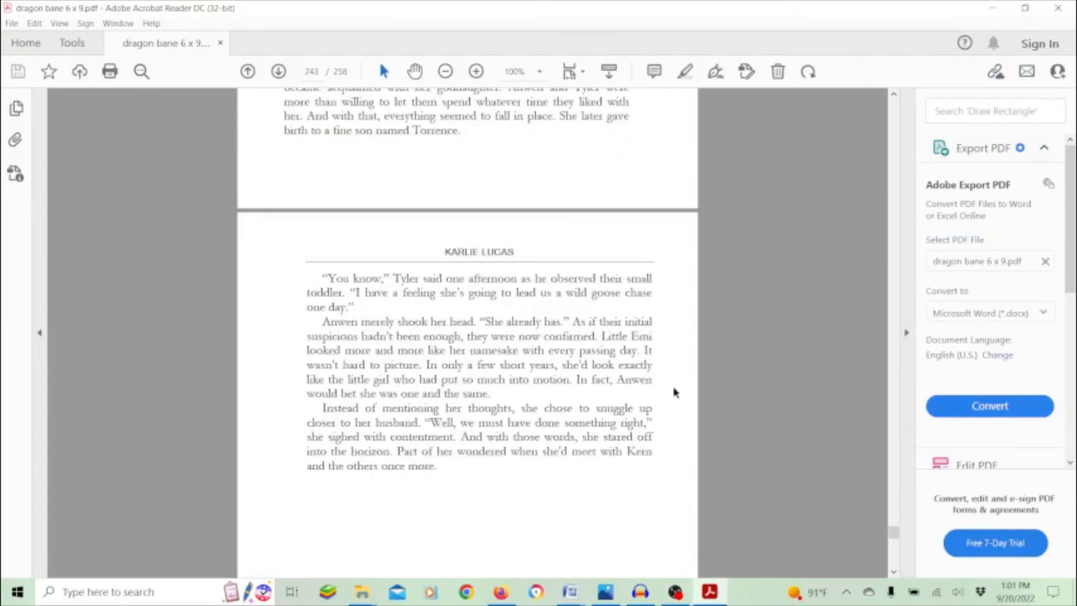
scroll(675, 392, "down", 10)
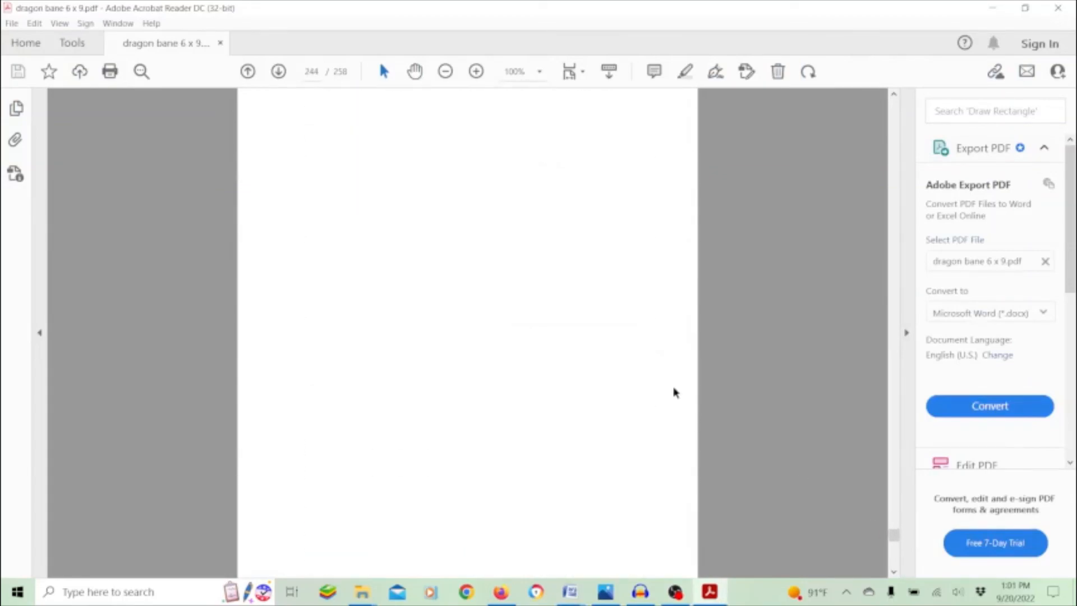
scroll(674, 393, "up", 2)
left_click_drag(499, 115, 453, 117)
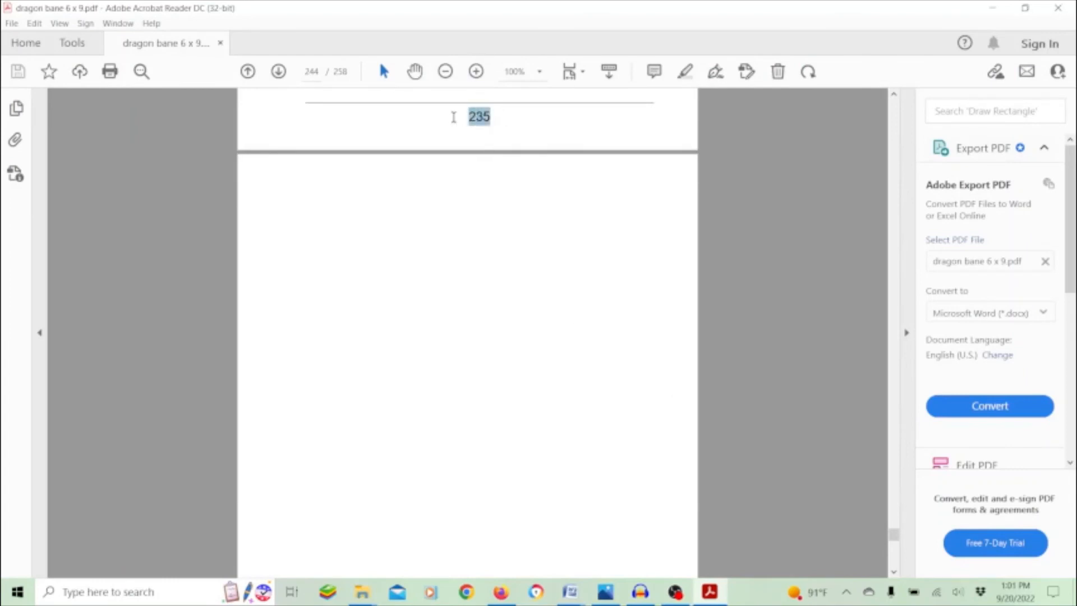
scroll(550, 377, "down", 14)
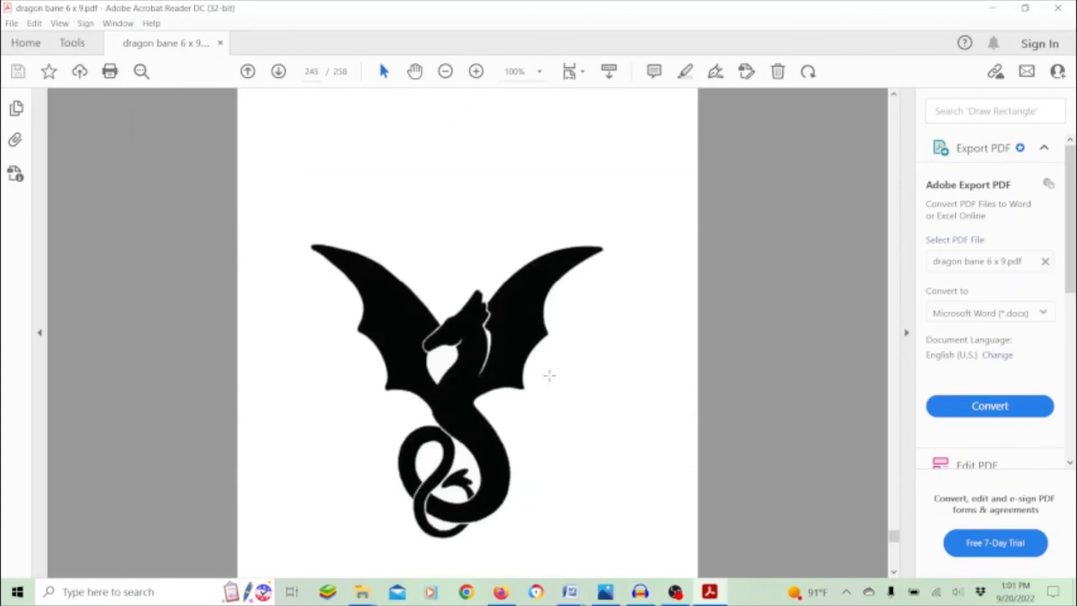
scroll(549, 375, "down", 2)
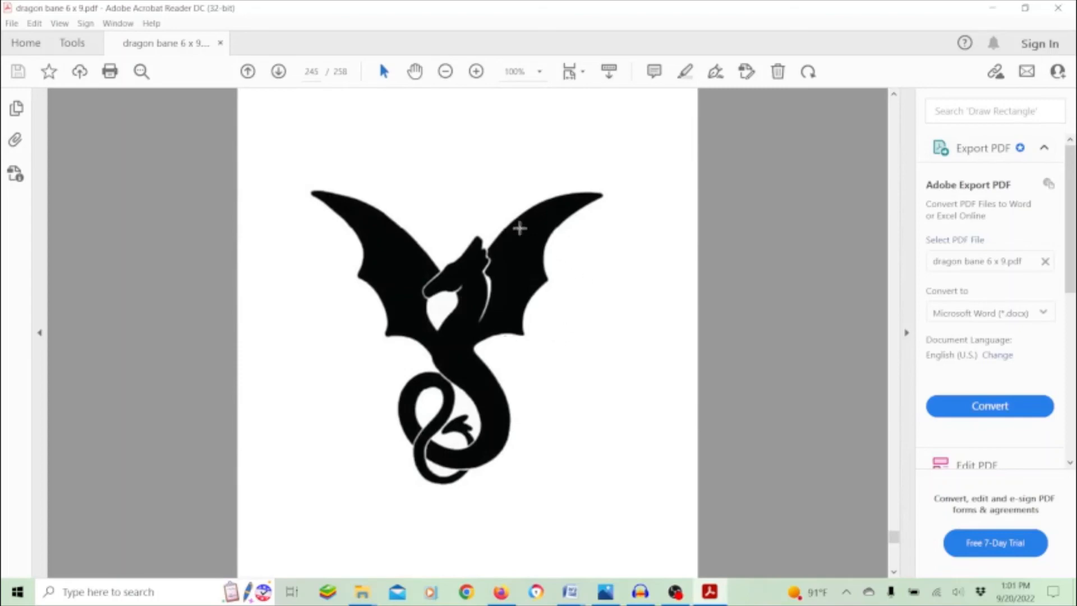
Examine the GLOSSARY title page and how it leads into the first page of entries.
scroll(630, 339, "down", 15)
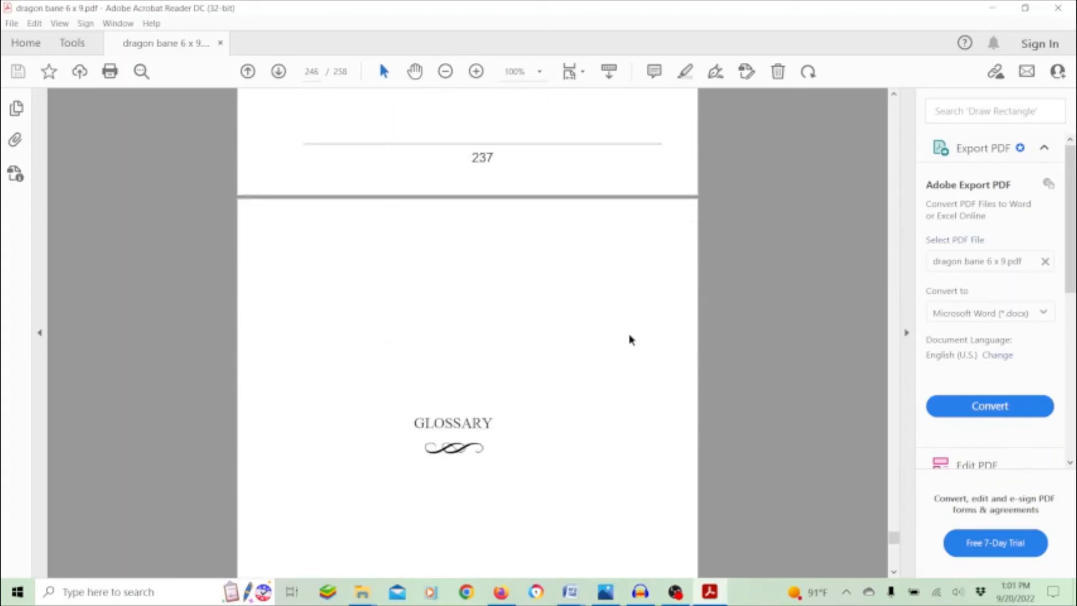
scroll(630, 339, "down", 5)
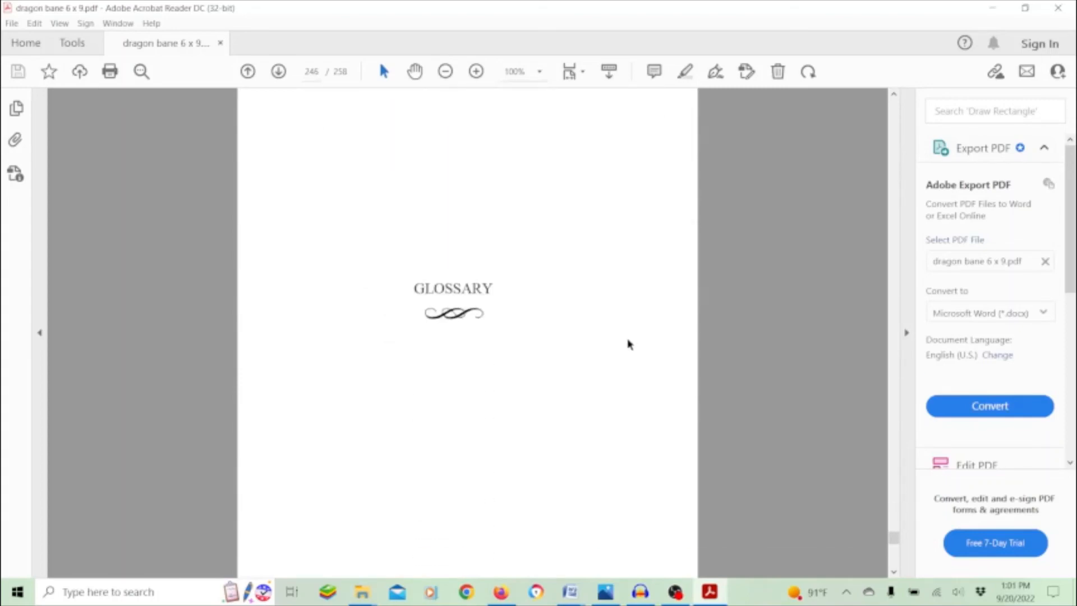
scroll(462, 316, "down", 14)
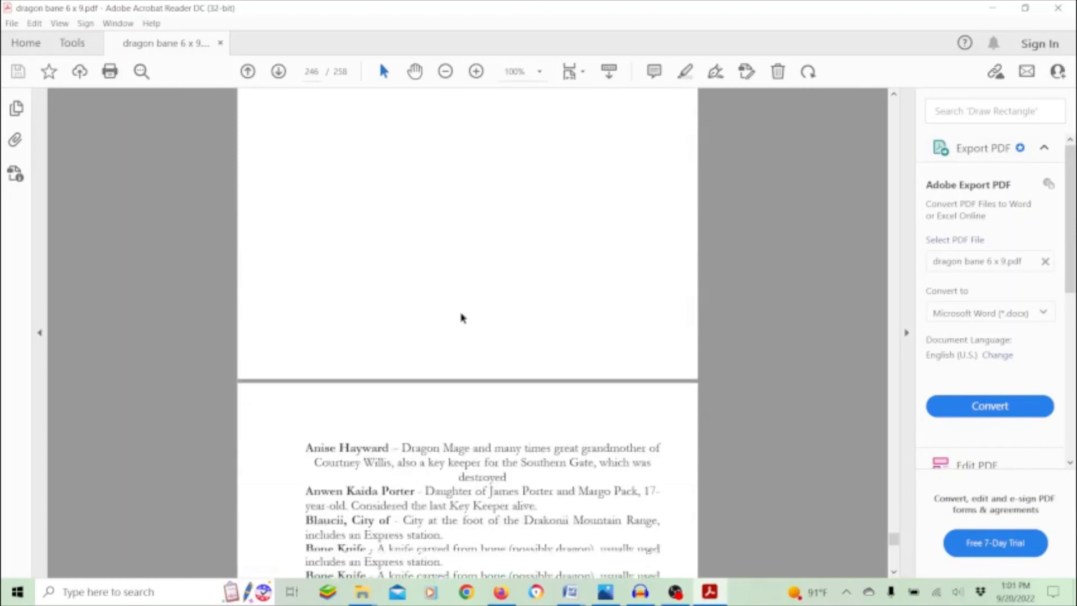
scroll(461, 316, "up", 11)
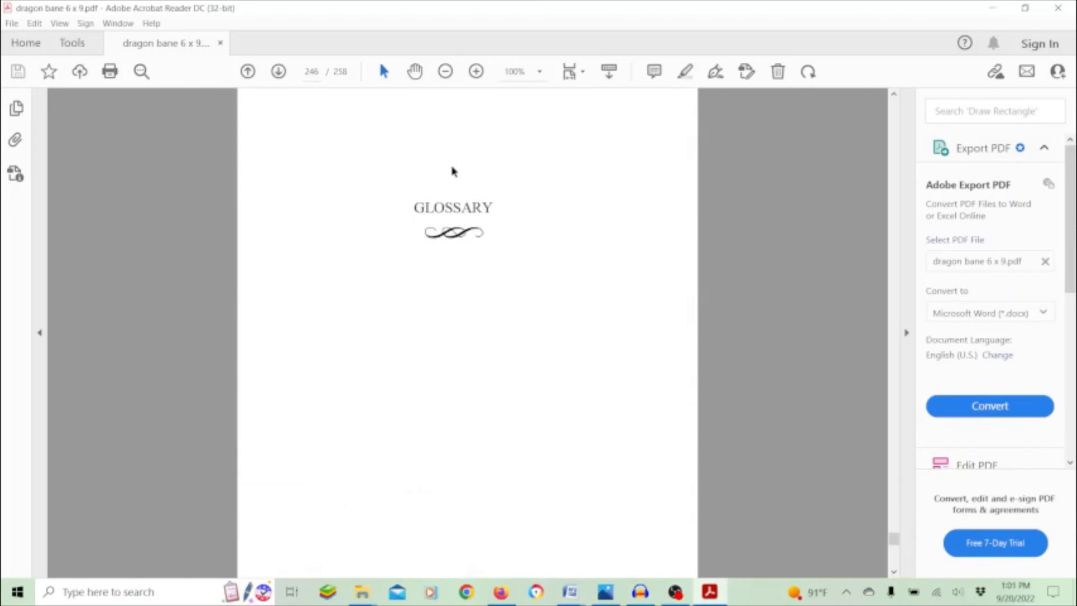
scroll(486, 503, "down", 10)
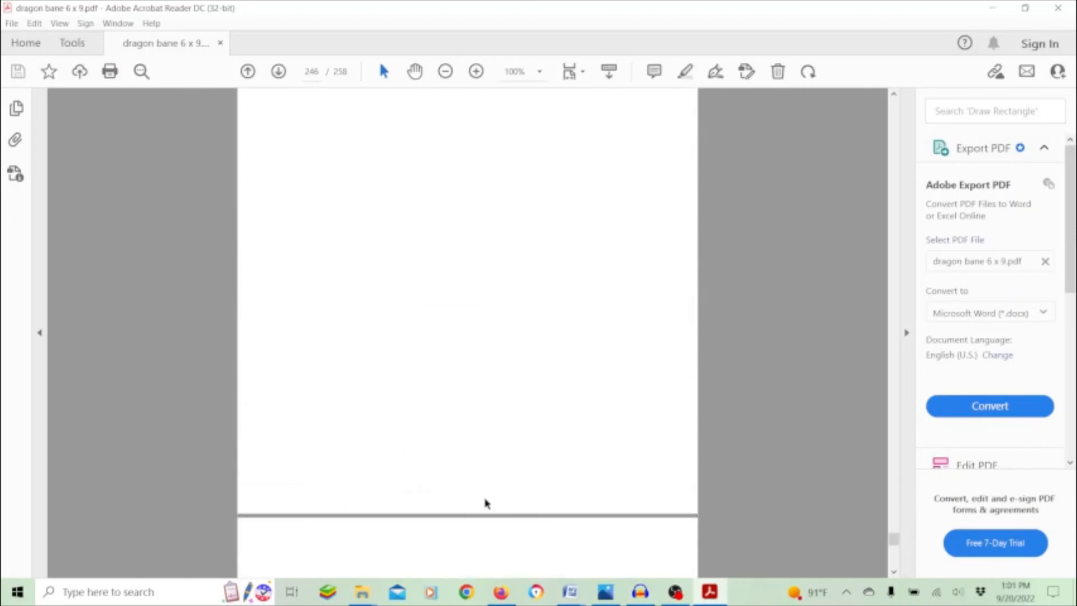
Examine the formatting of the first glossary page, highlighting the start of its first entry and comparing it with the entries below.
scroll(484, 496, "down", 5)
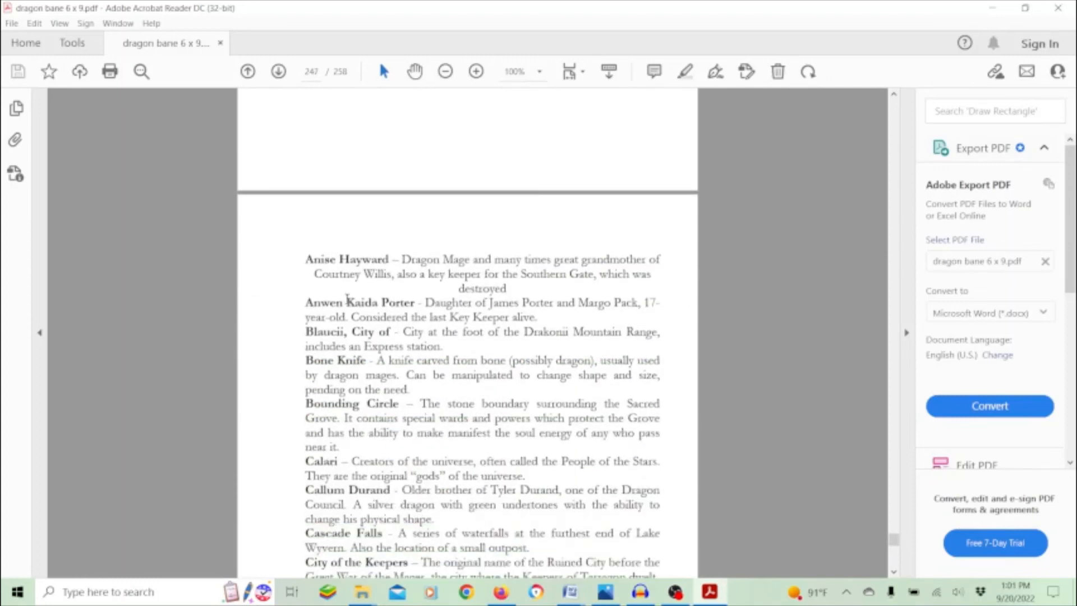
scroll(370, 359, "down", 2)
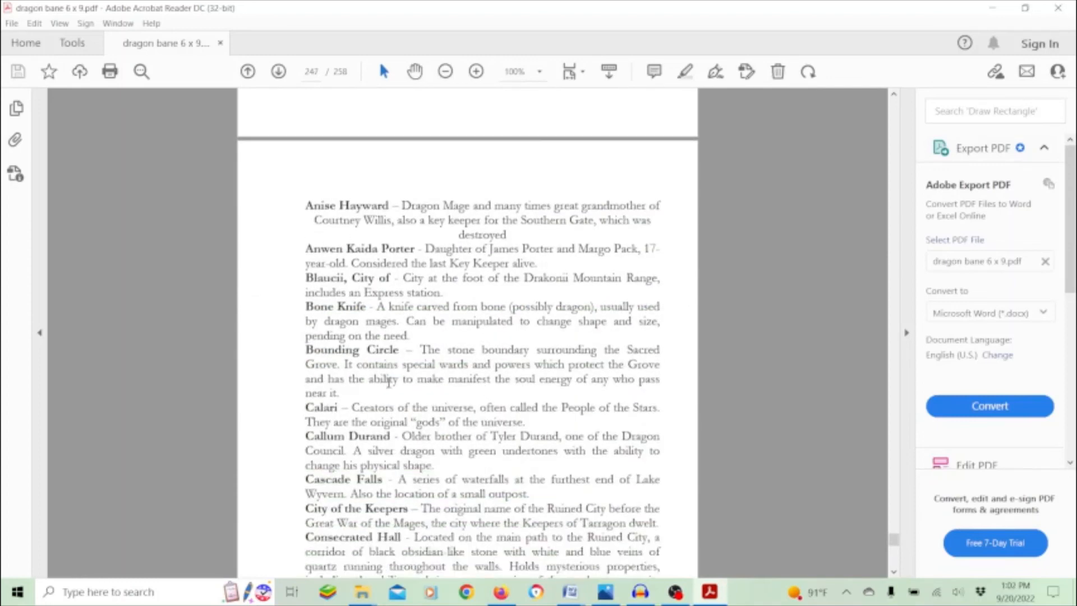
left_click_drag(303, 202, 330, 227)
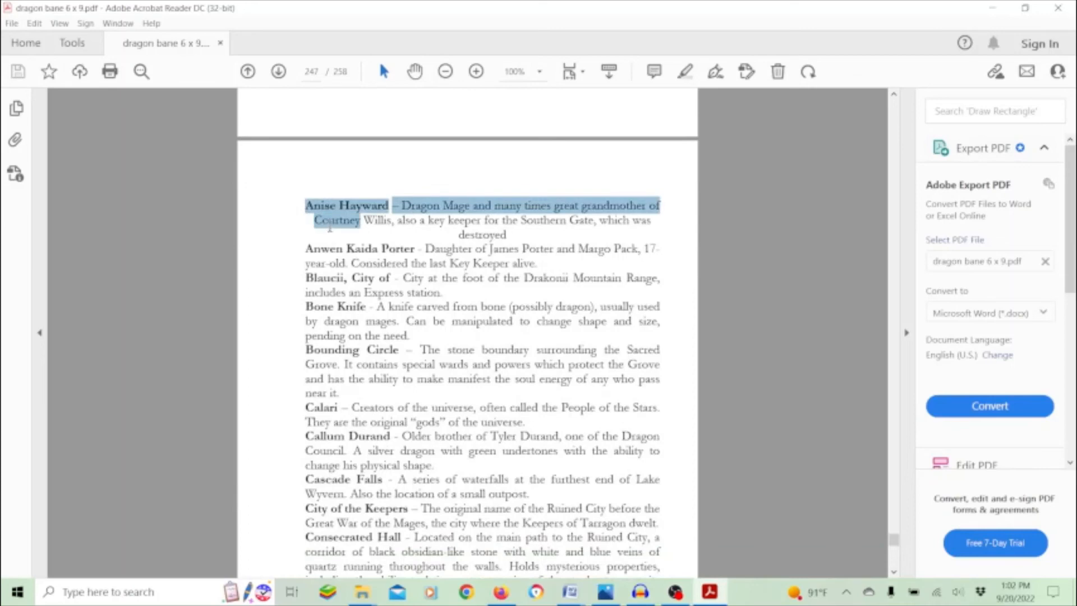
left_click(486, 362)
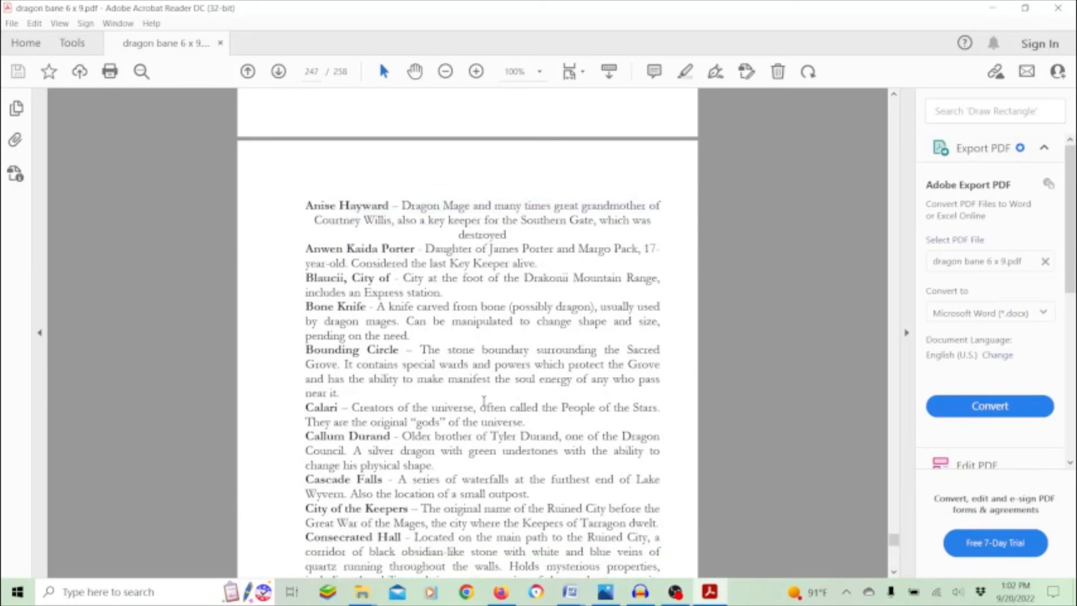
scroll(485, 400, "down", 3)
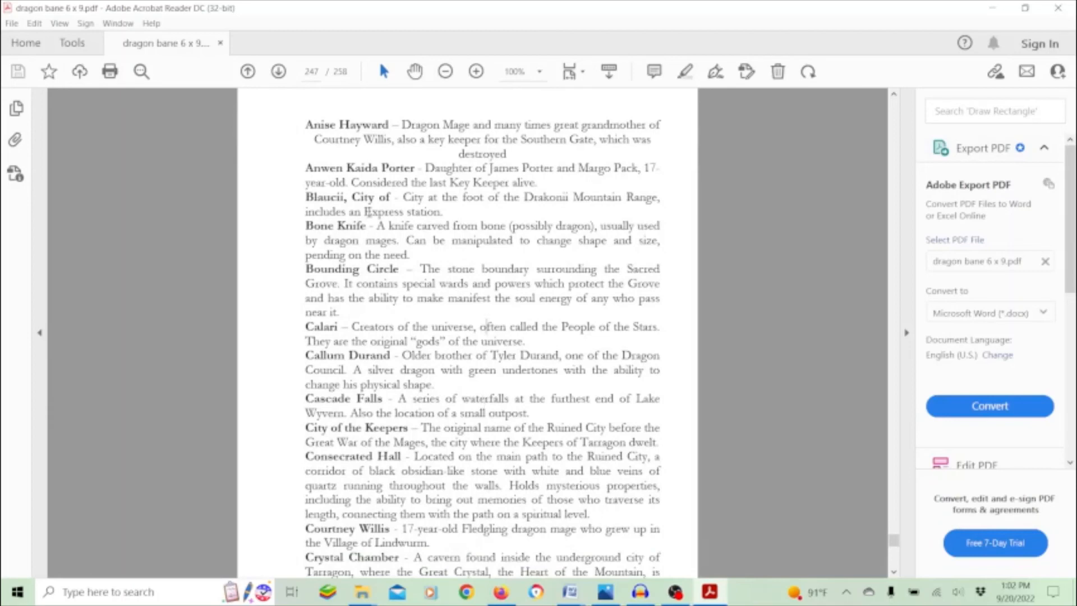
scroll(365, 157, "up", 14)
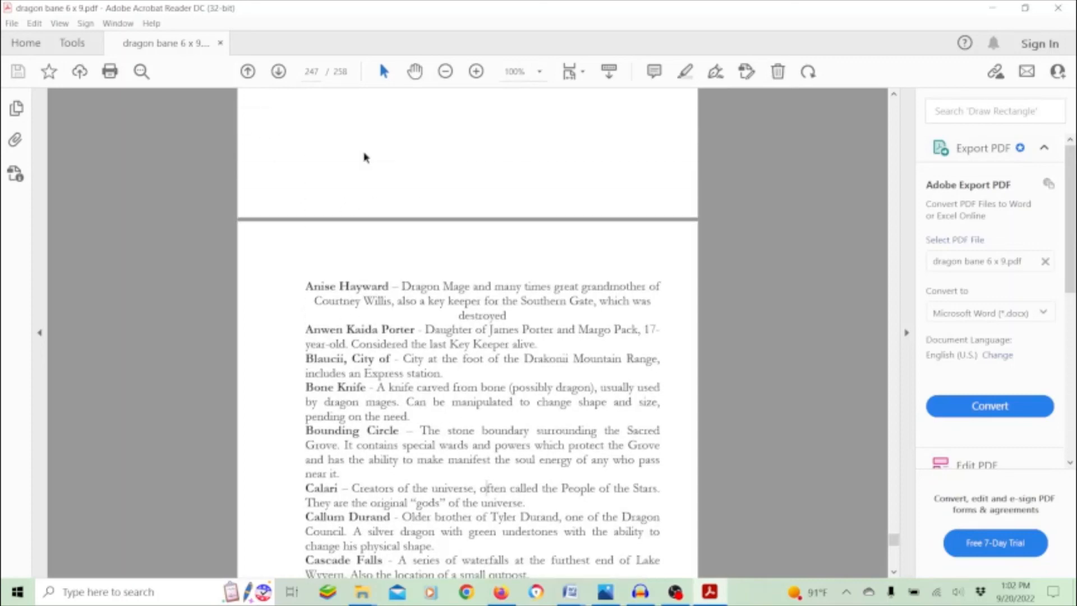
scroll(365, 156, "down", 20)
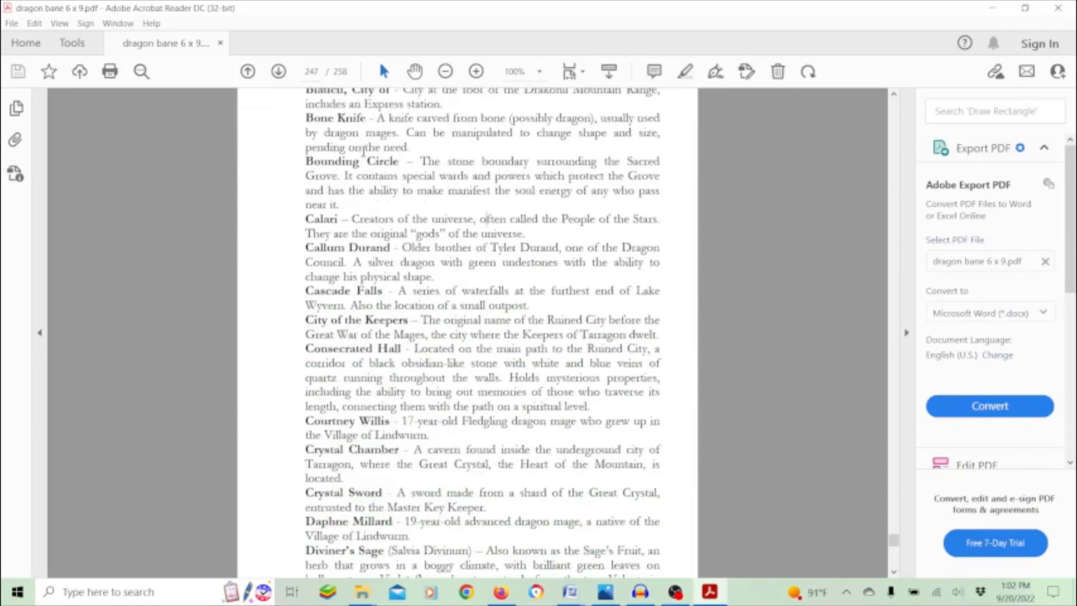
scroll(363, 152, "down", 6)
scroll(363, 152, "down", 1)
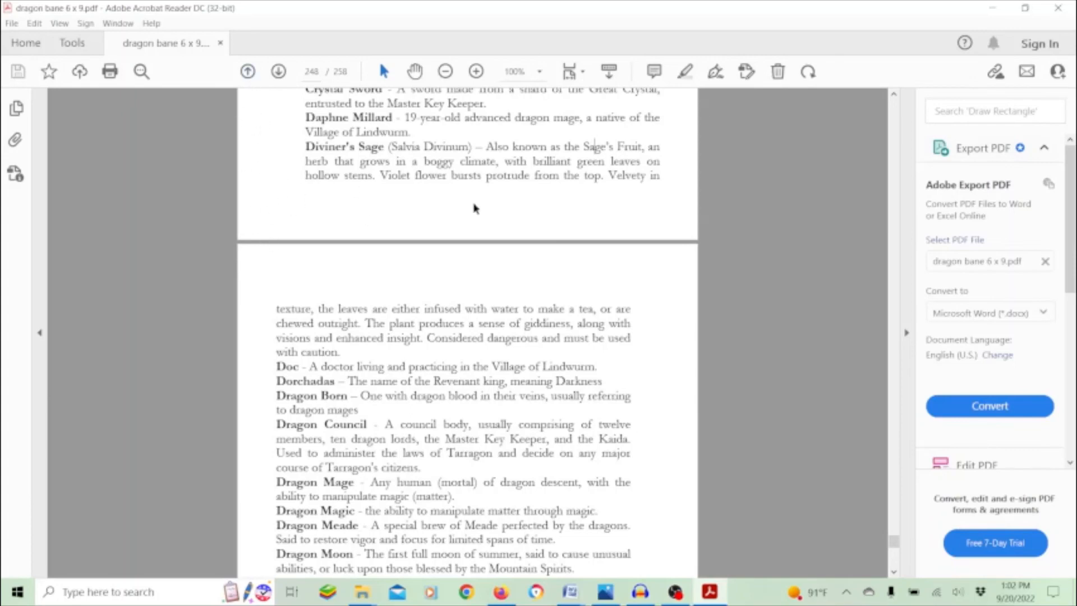
Read through the remaining glossary pages to the final entry, Woodruff.
scroll(475, 211, "down", 3)
scroll(475, 211, "down", 3)
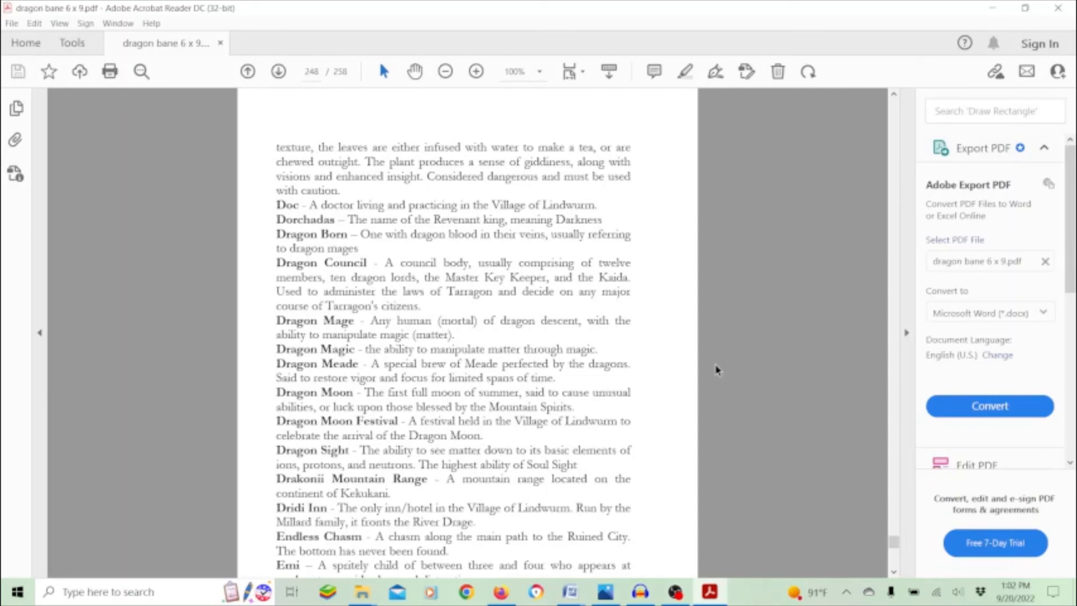
scroll(716, 369, "down", 10)
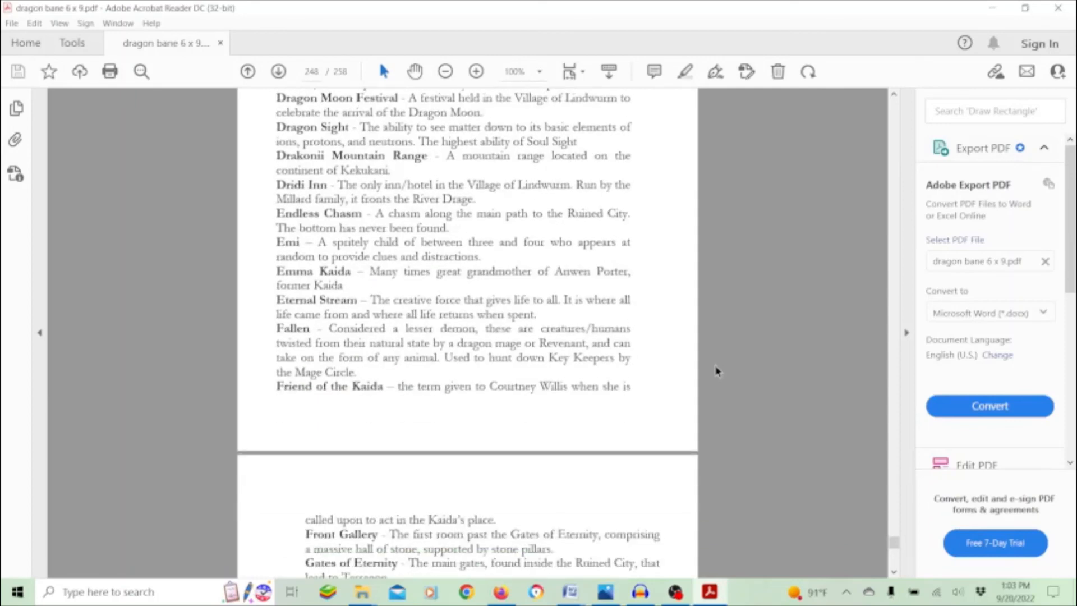
scroll(716, 371, "down", 10)
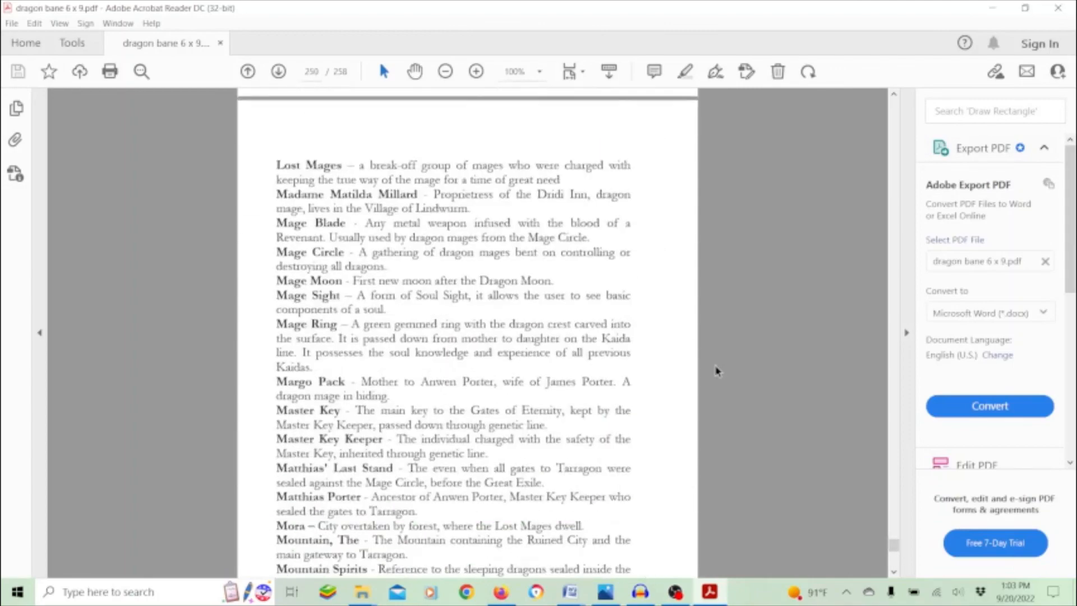
scroll(716, 371, "down", 10)
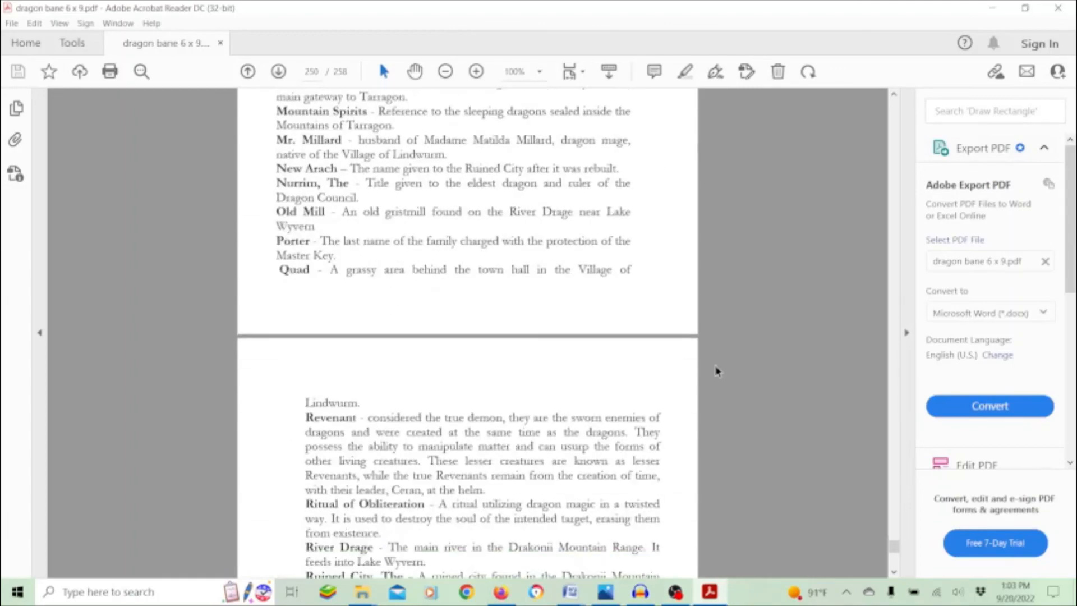
scroll(715, 371, "down", 10)
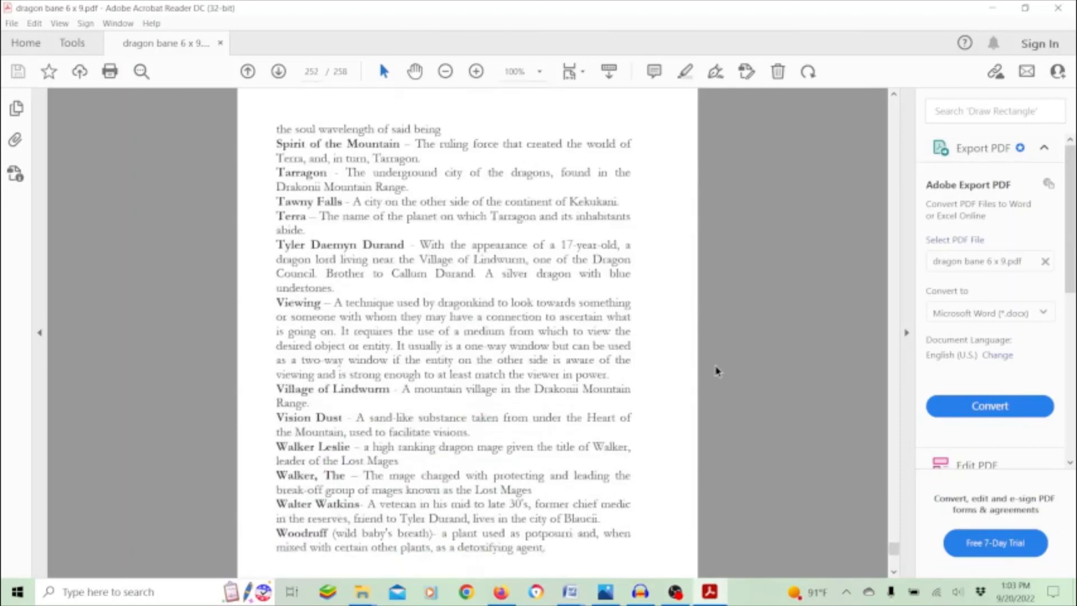
Examine the DRAGON TONGUE PRONUNCIATION KEY page, including the phonetic prophecy below the key.
scroll(715, 371, "down", 3)
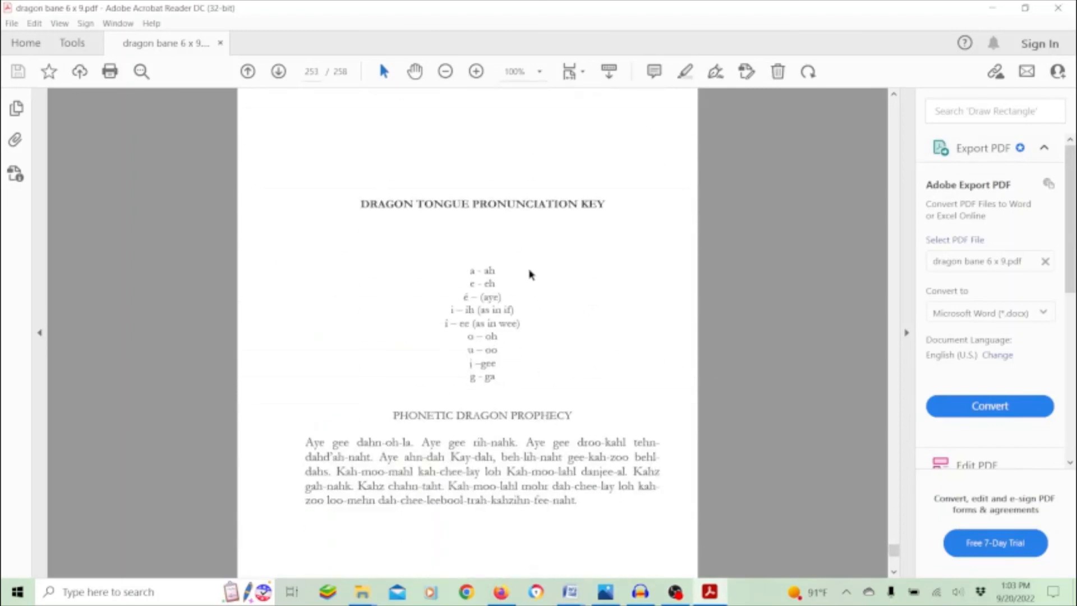
scroll(542, 294, "down", 2)
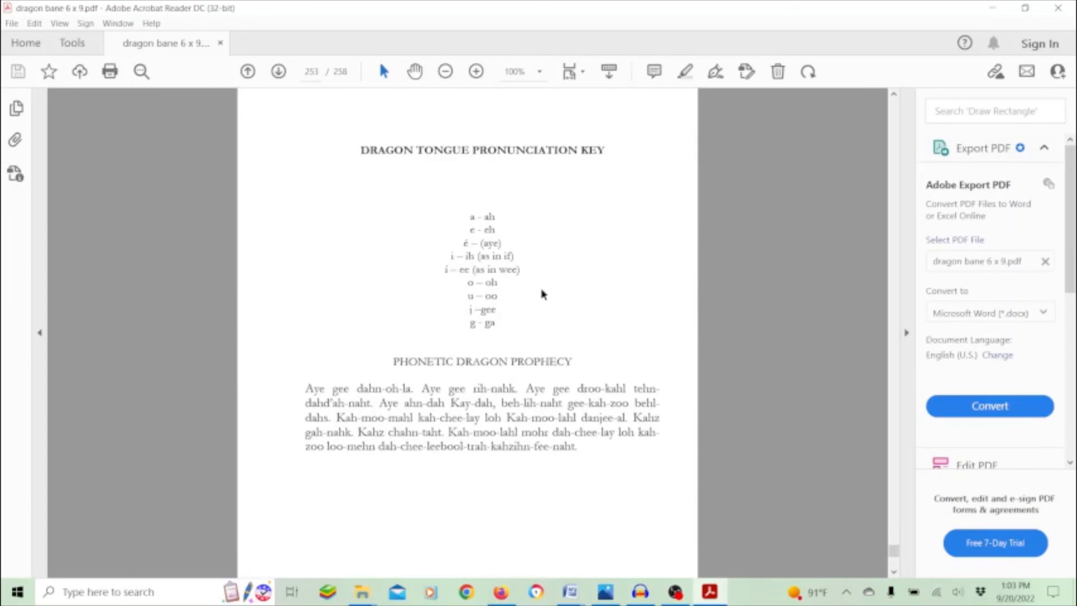
scroll(542, 294, "down", 3)
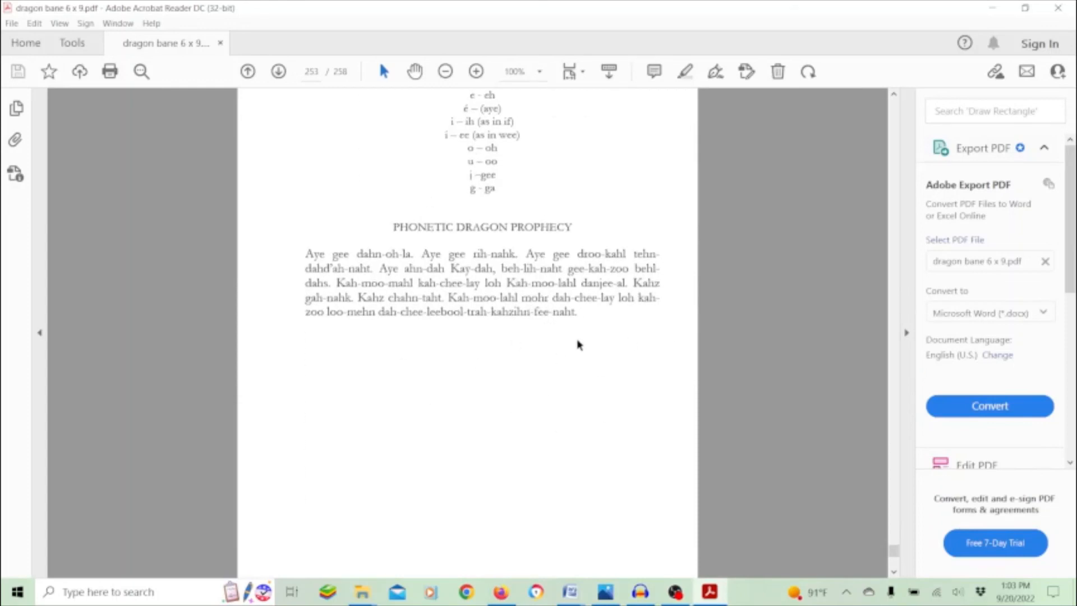
Examine the two family tree pages, The Line of Kaida and The Line of Porter, in full.
scroll(578, 345, "down", 9)
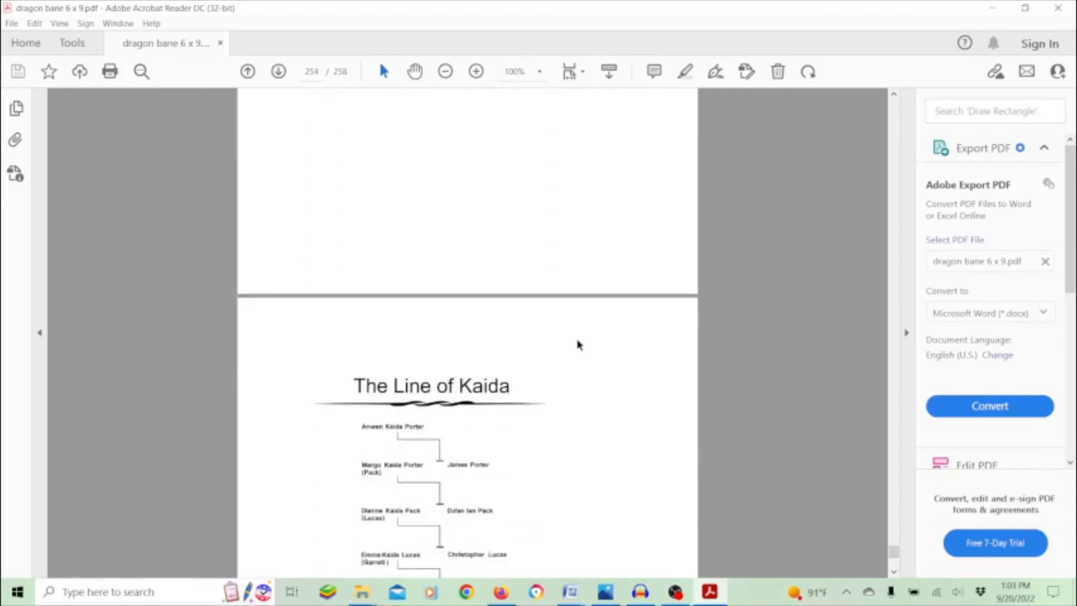
scroll(501, 374, "down", 1)
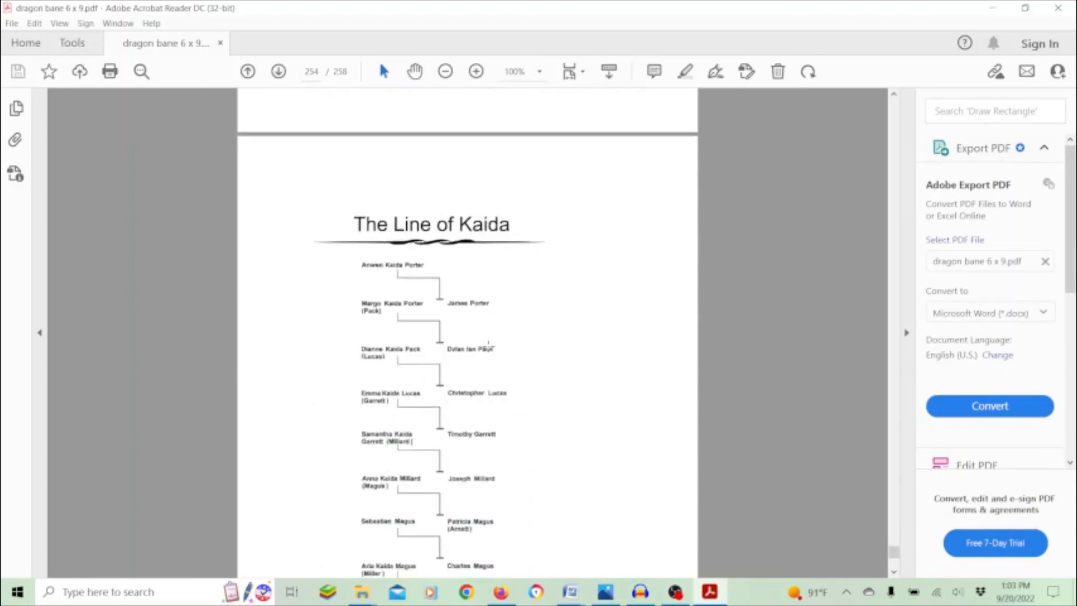
scroll(413, 293, "down", 1)
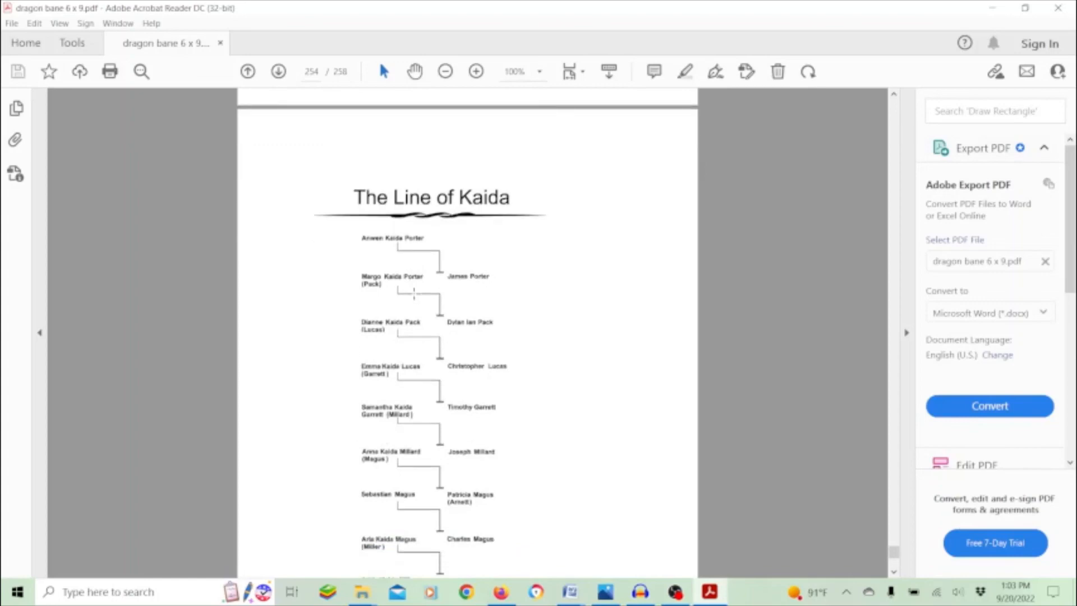
scroll(414, 292, "down", 10)
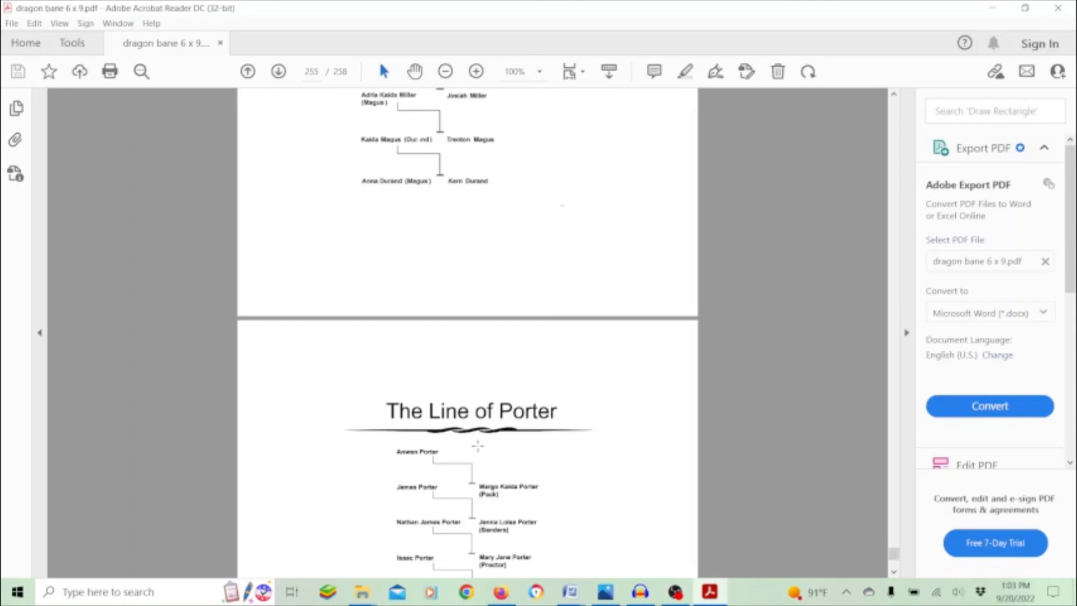
scroll(478, 446, "down", 8)
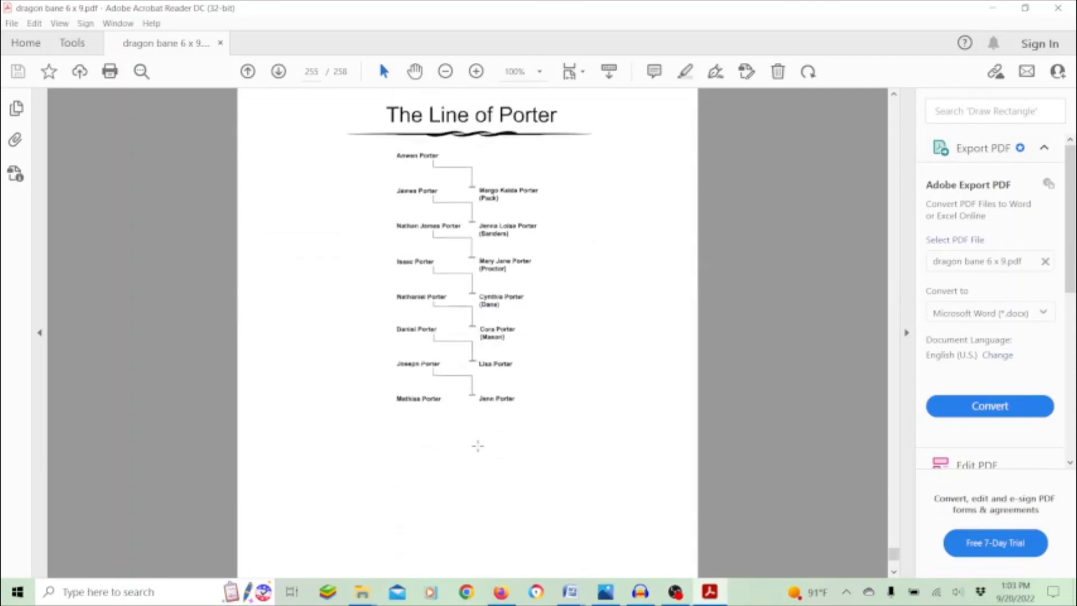
Examine the two-page map spread that follows the family trees.
scroll(477, 446, "down", 12)
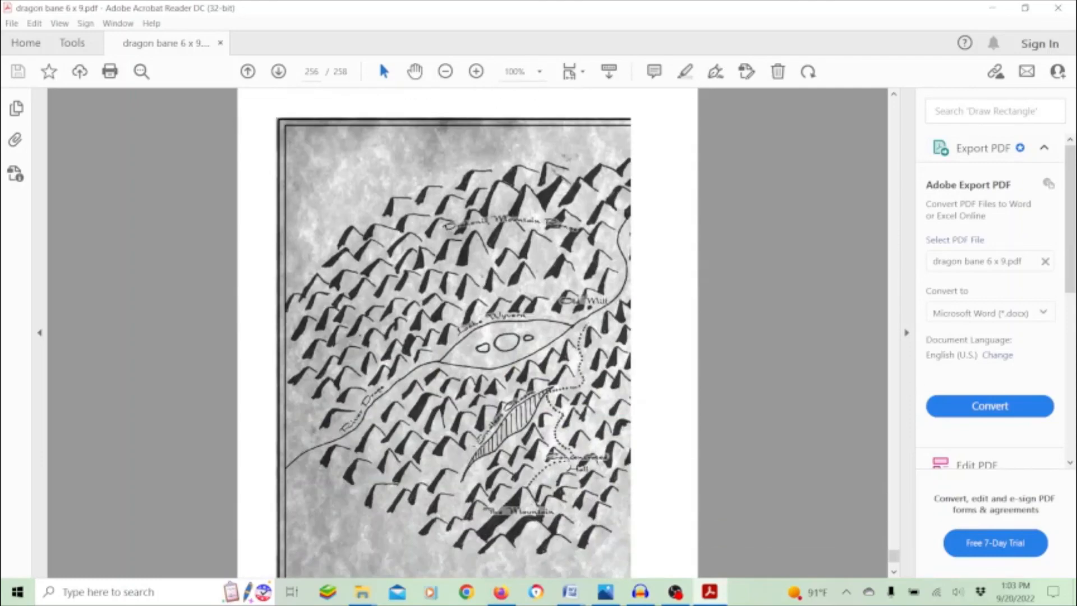
scroll(443, 306, "down", 8)
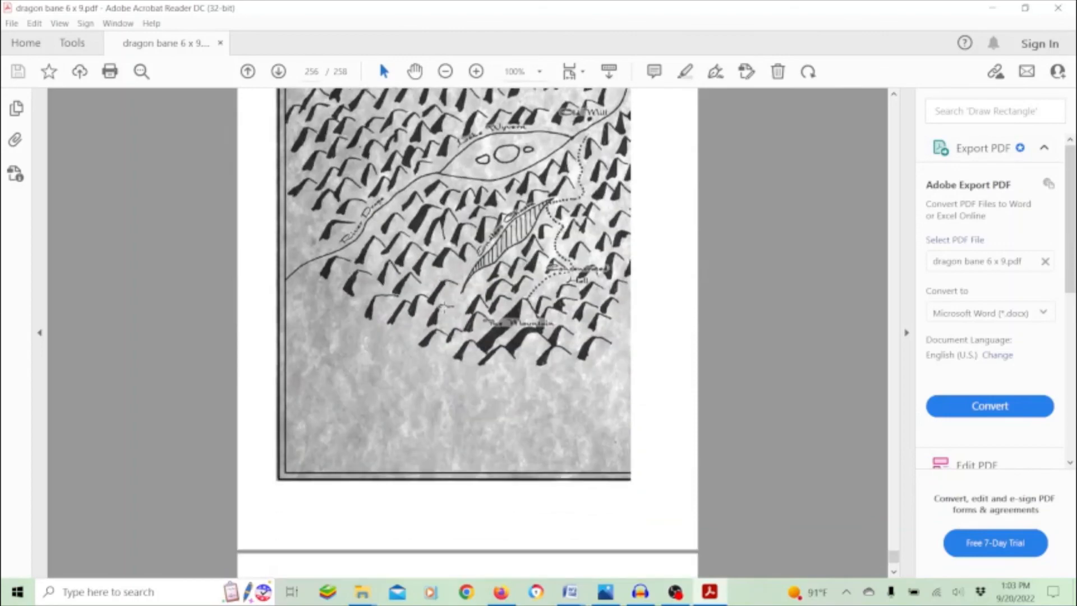
scroll(443, 306, "down", 10)
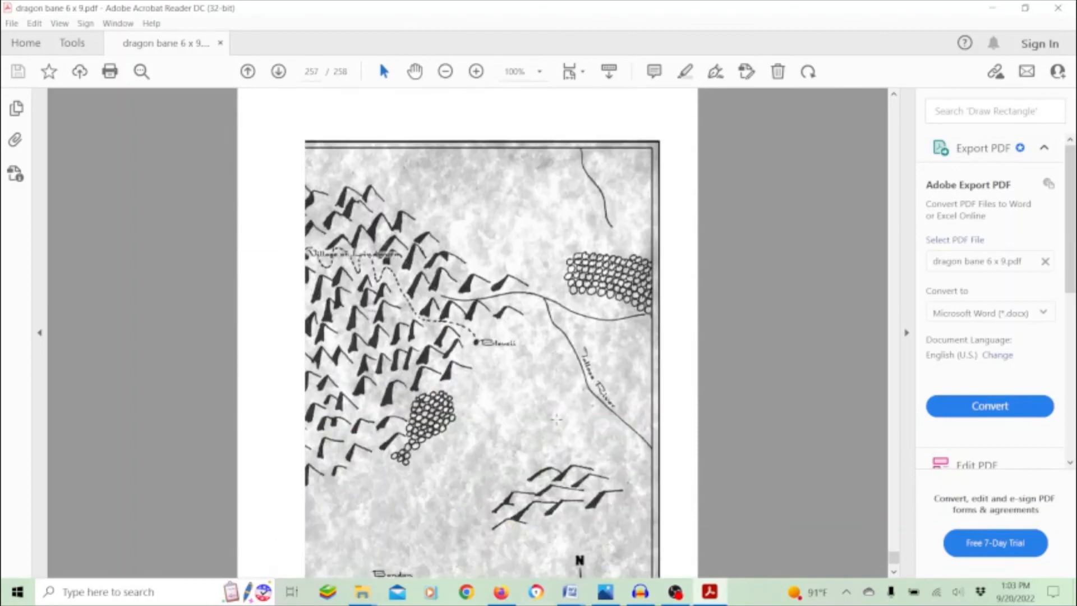
Read the ABOUT THE AUTHOR page at the end of the book and close the PDF to return to the Word template.
scroll(558, 423, "down", 14)
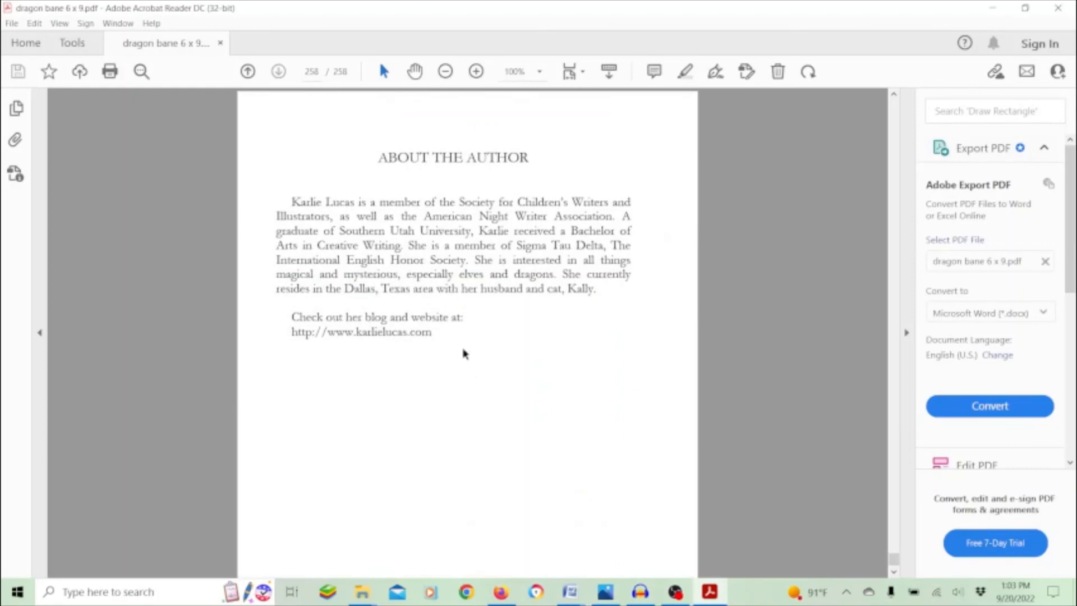
scroll(432, 358, "down", 3)
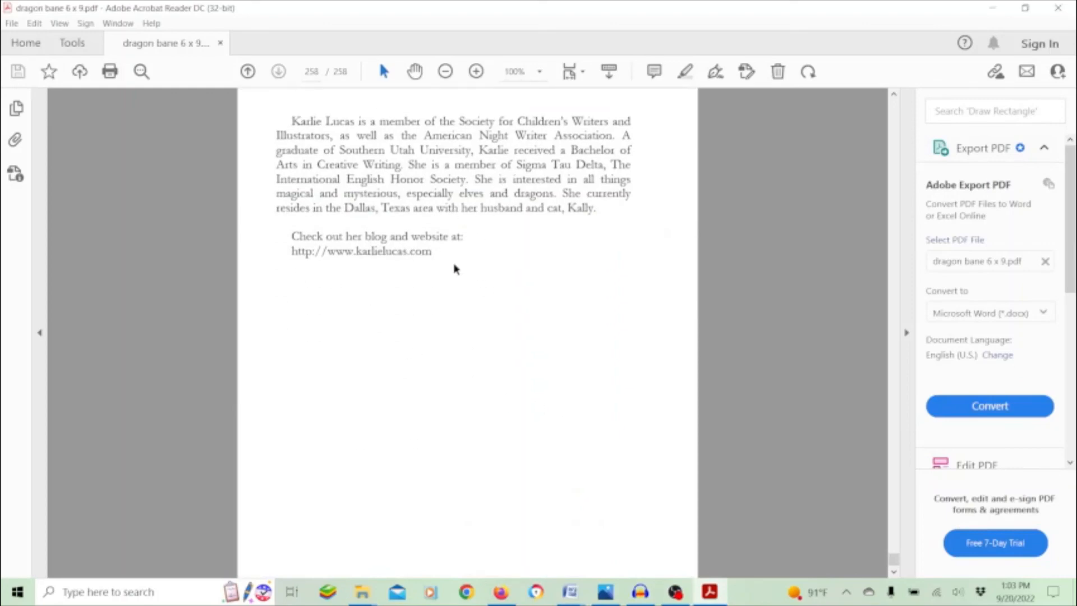
scroll(466, 201, "down", 4)
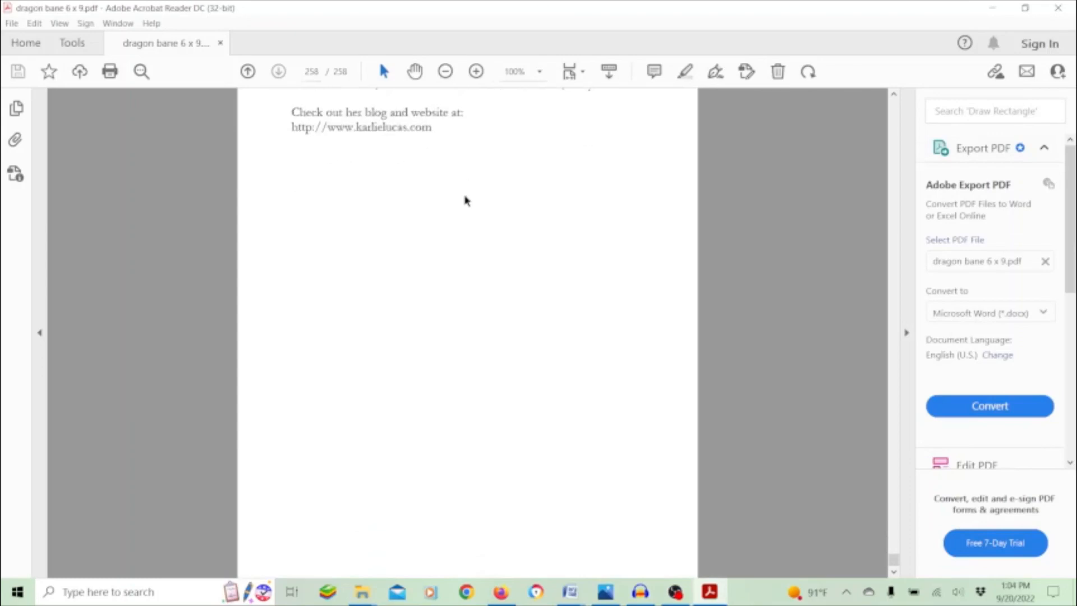
left_click(1058, 8)
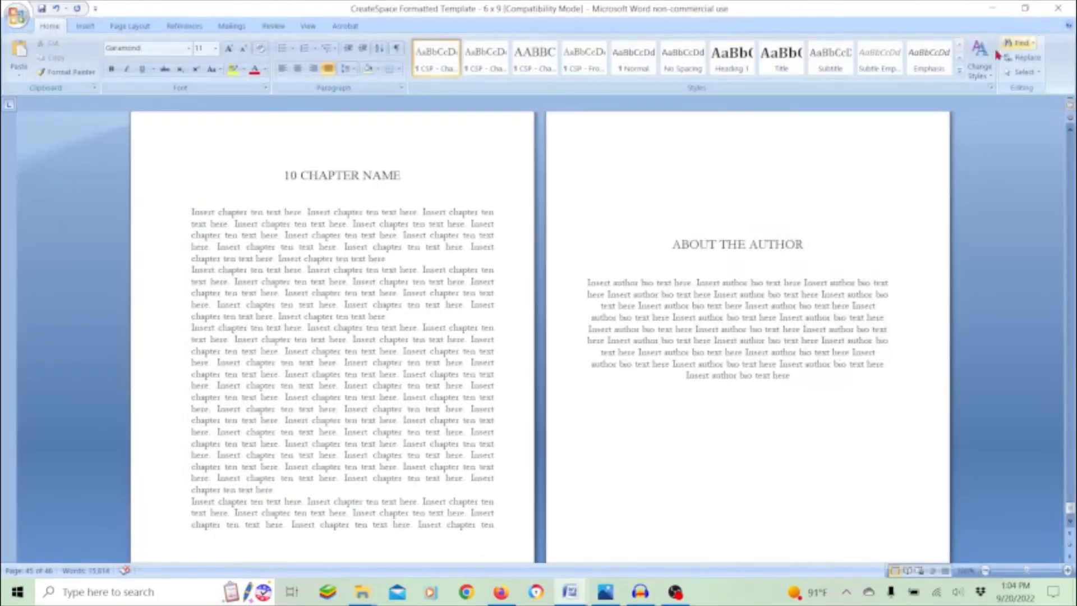
Highlight the template's ABOUT THE AUTHOR heading and placeholder bio, deselect them, and bring up the self-publishing title image.
scroll(785, 392, "down", 2)
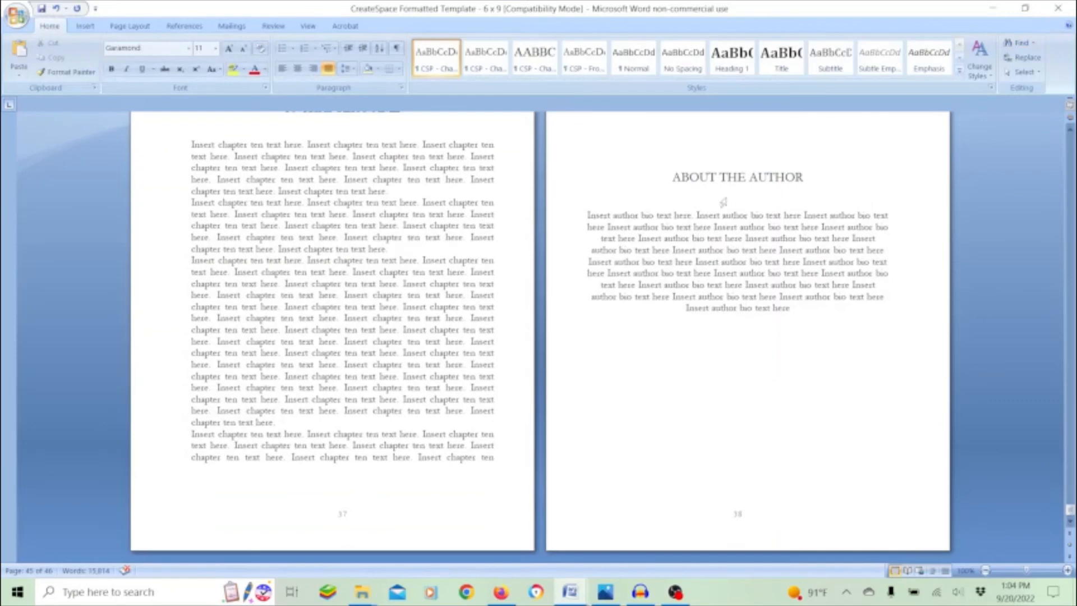
left_click_drag(673, 177, 807, 332)
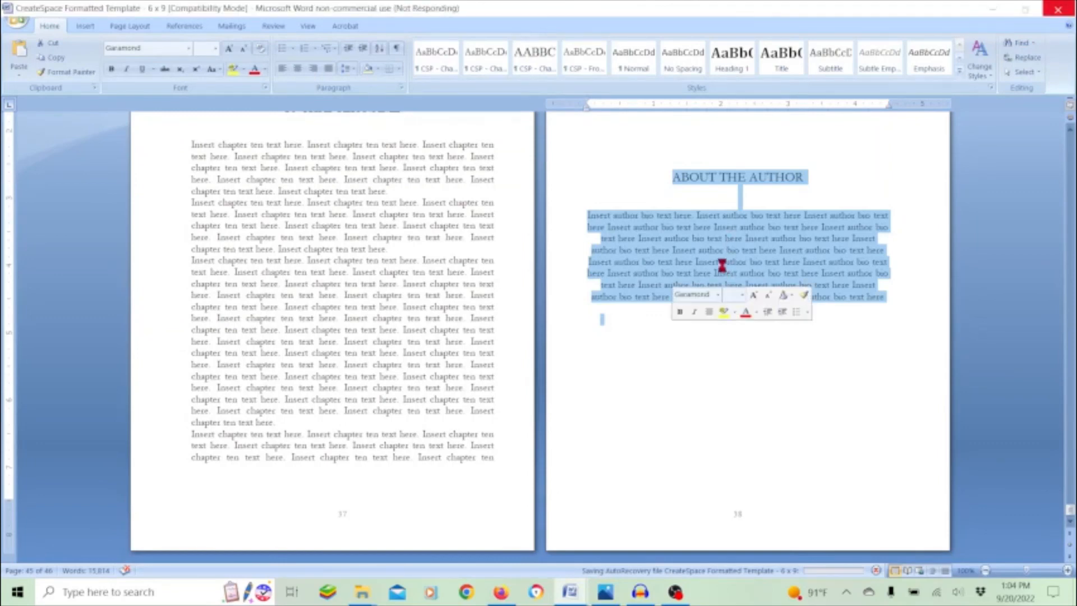
left_click(719, 263)
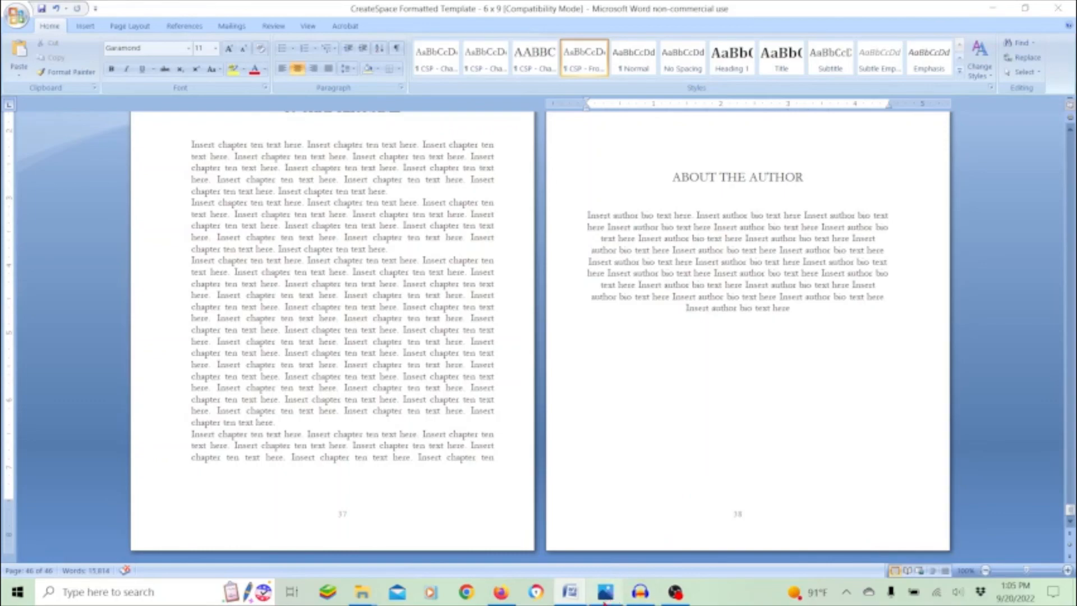
left_click(616, 598)
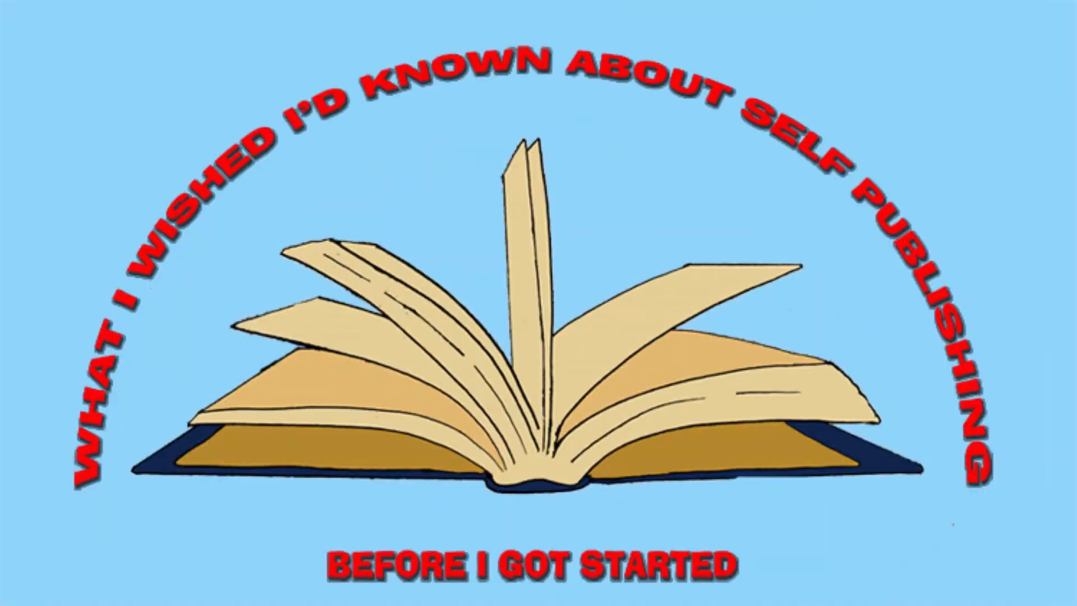